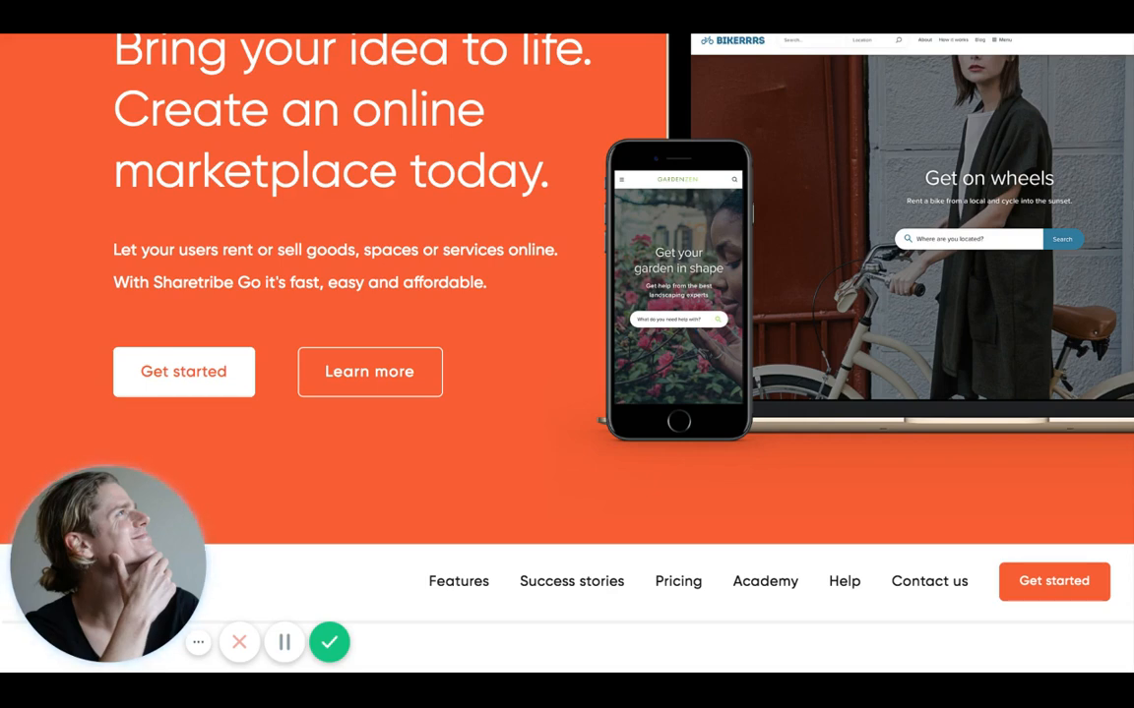
pyautogui.scroll(-1, 567, 295)
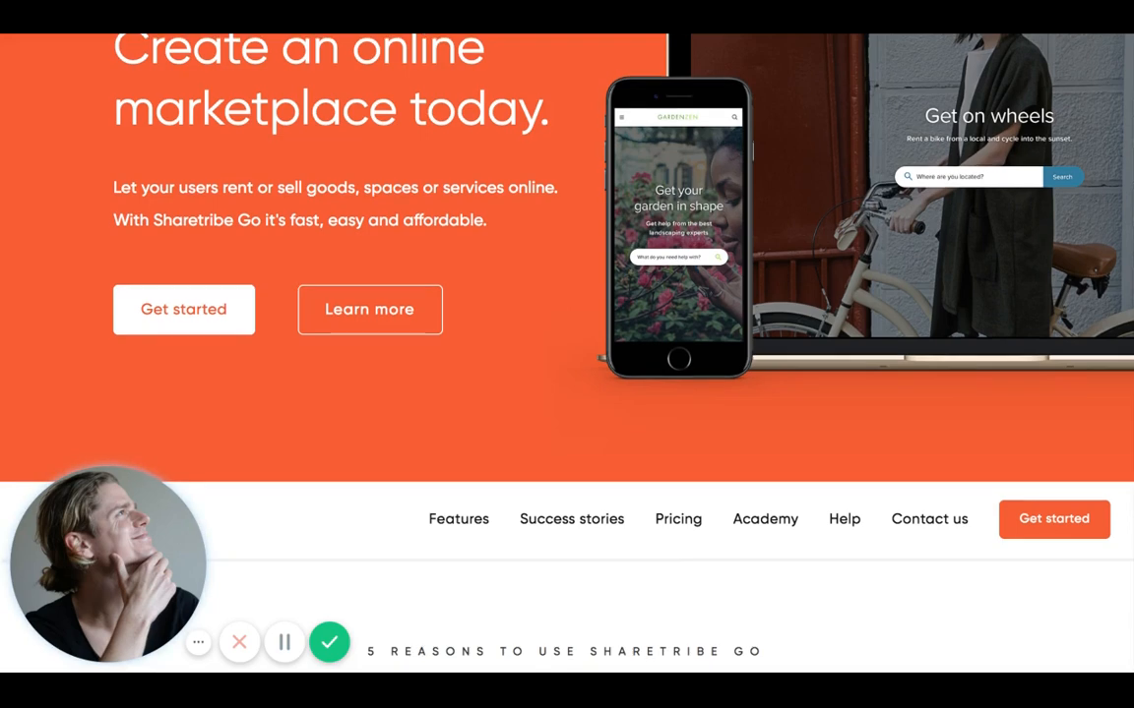
pyautogui.scroll(-1, 566, 354)
pyautogui.scroll(-2, 969, 332)
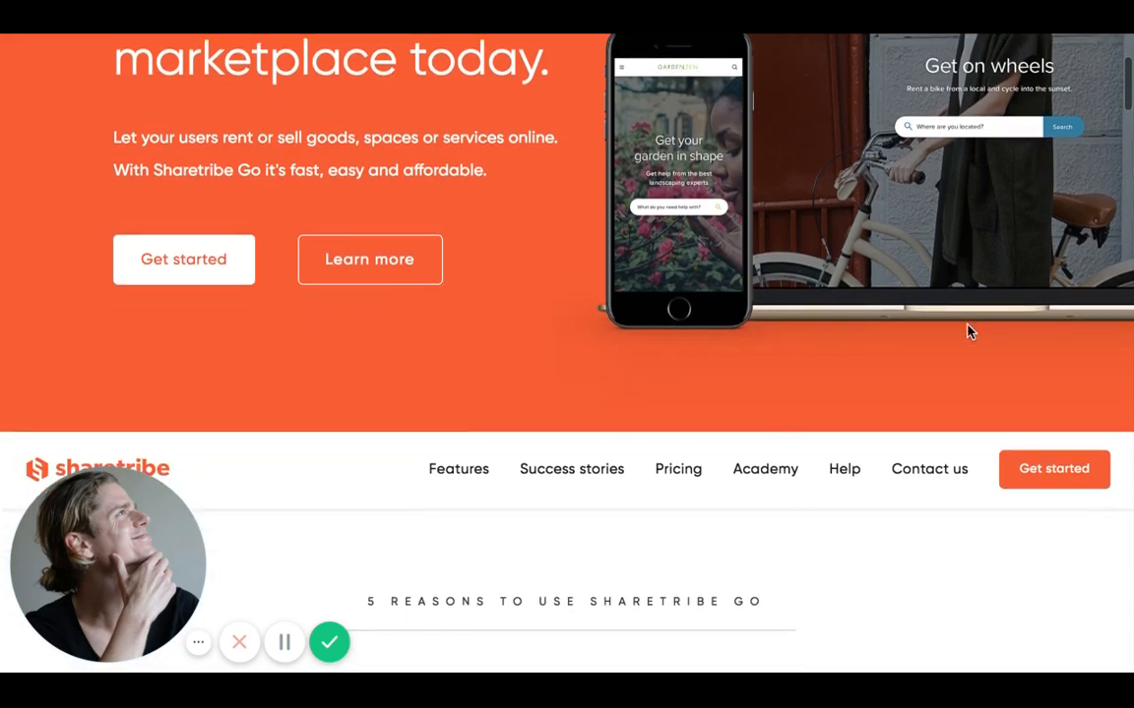
pyautogui.scroll(-3, 969, 331)
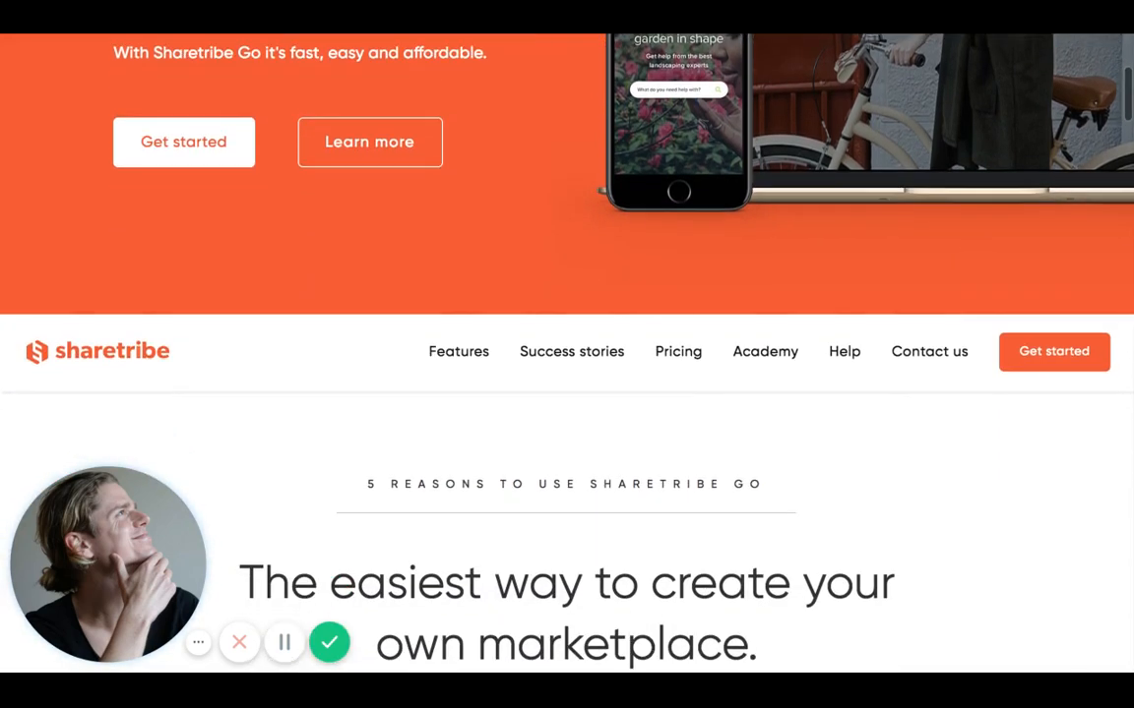
pyautogui.scroll(-5, 567, 355)
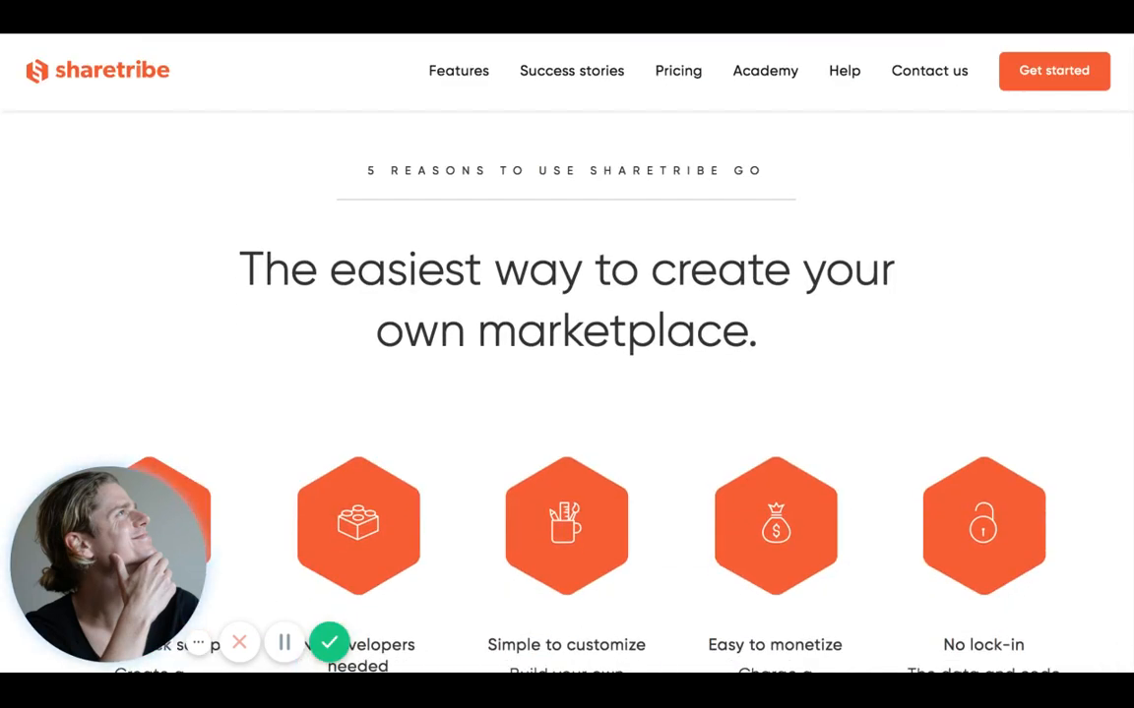
pyautogui.scroll(-3, 567, 393)
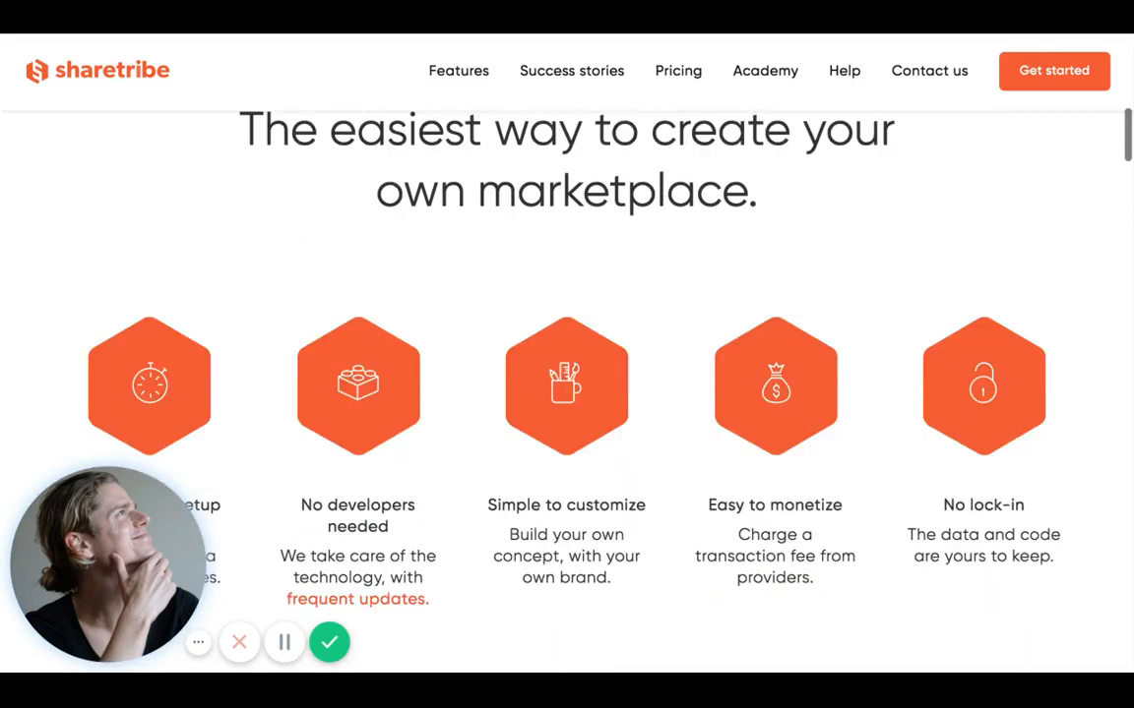
pyautogui.scroll(-2, 566, 394)
pyautogui.scroll(-3, 567, 394)
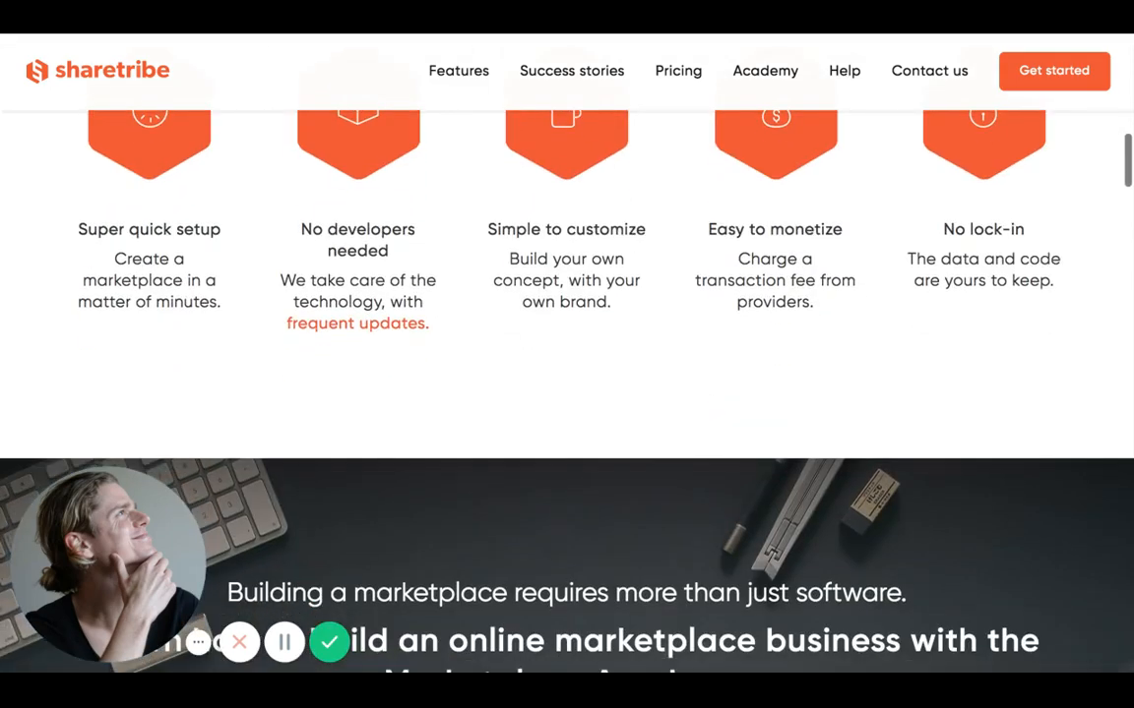
pyautogui.scroll(-3, 566, 393)
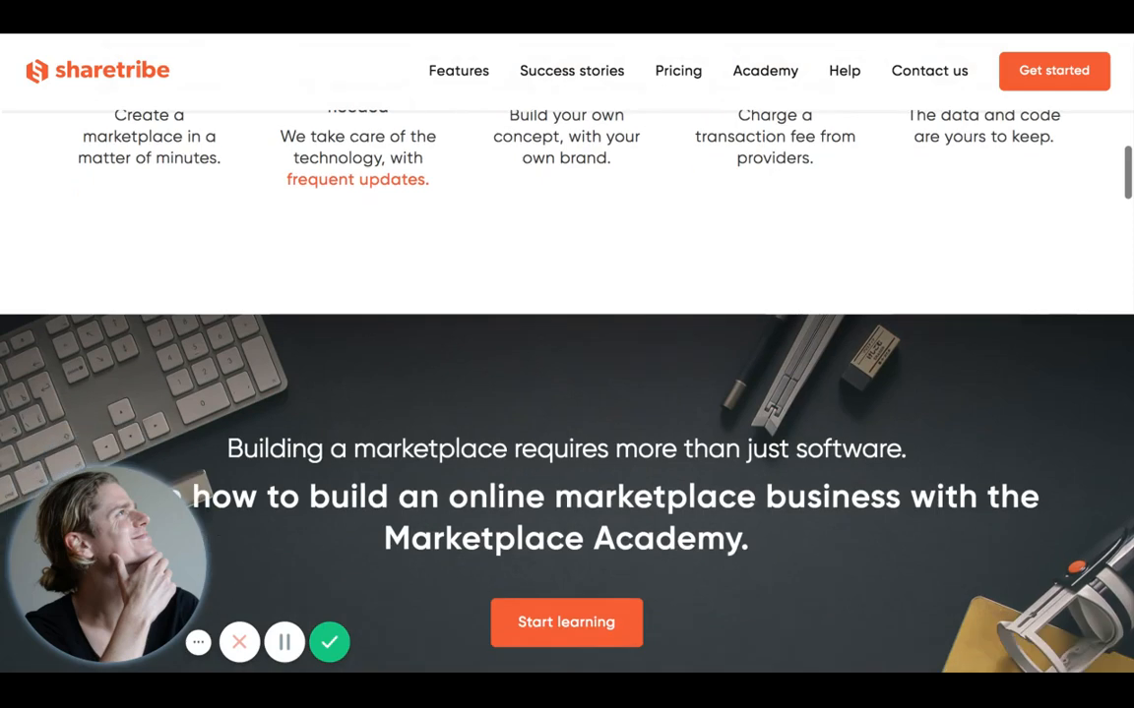
pyautogui.scroll(-3, 567, 393)
pyautogui.scroll(-3, 566, 394)
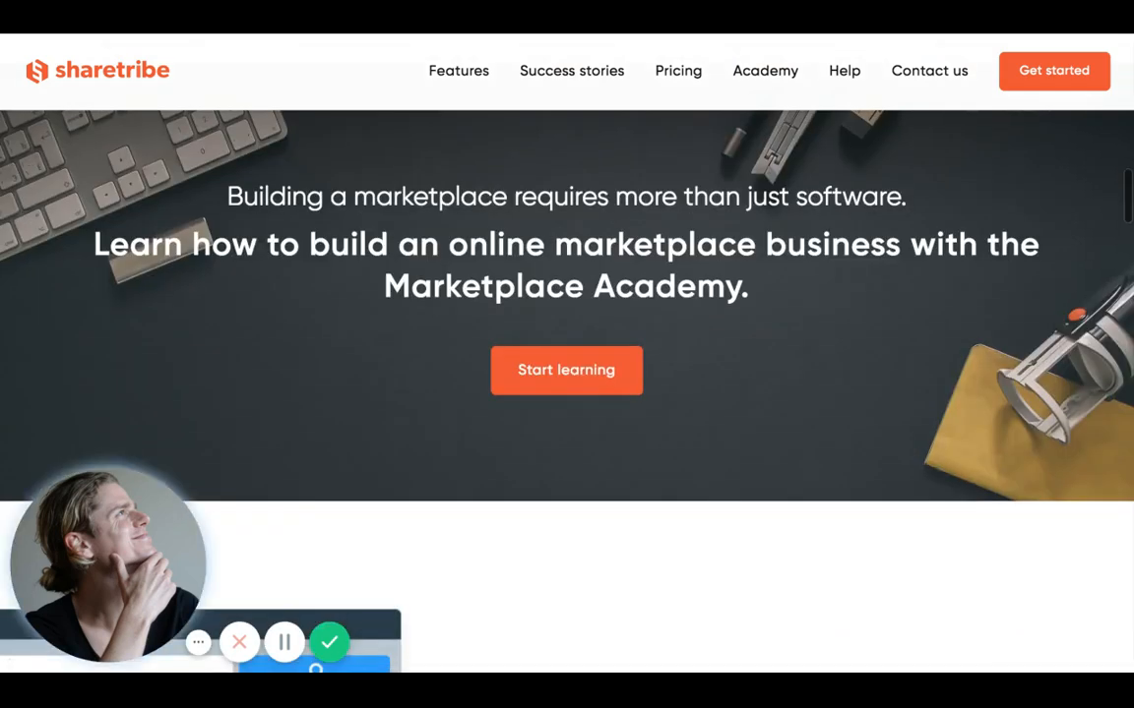
pyautogui.scroll(-5, 566, 394)
pyautogui.scroll(2, 567, 393)
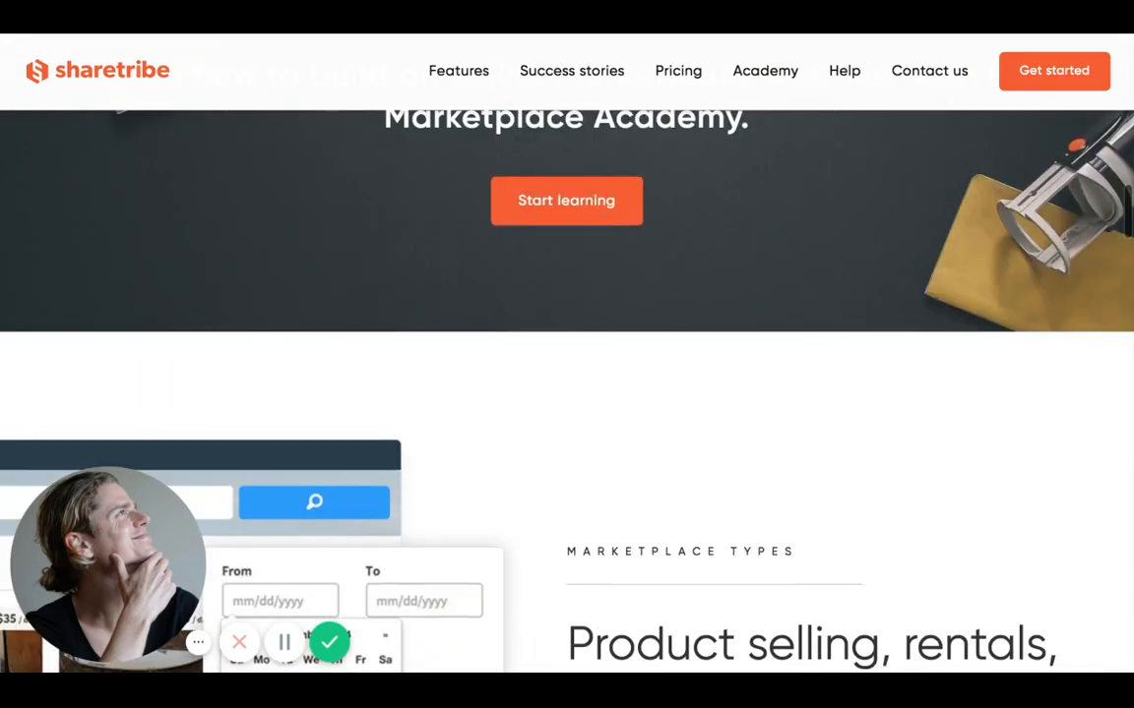
pyautogui.scroll(10, 567, 394)
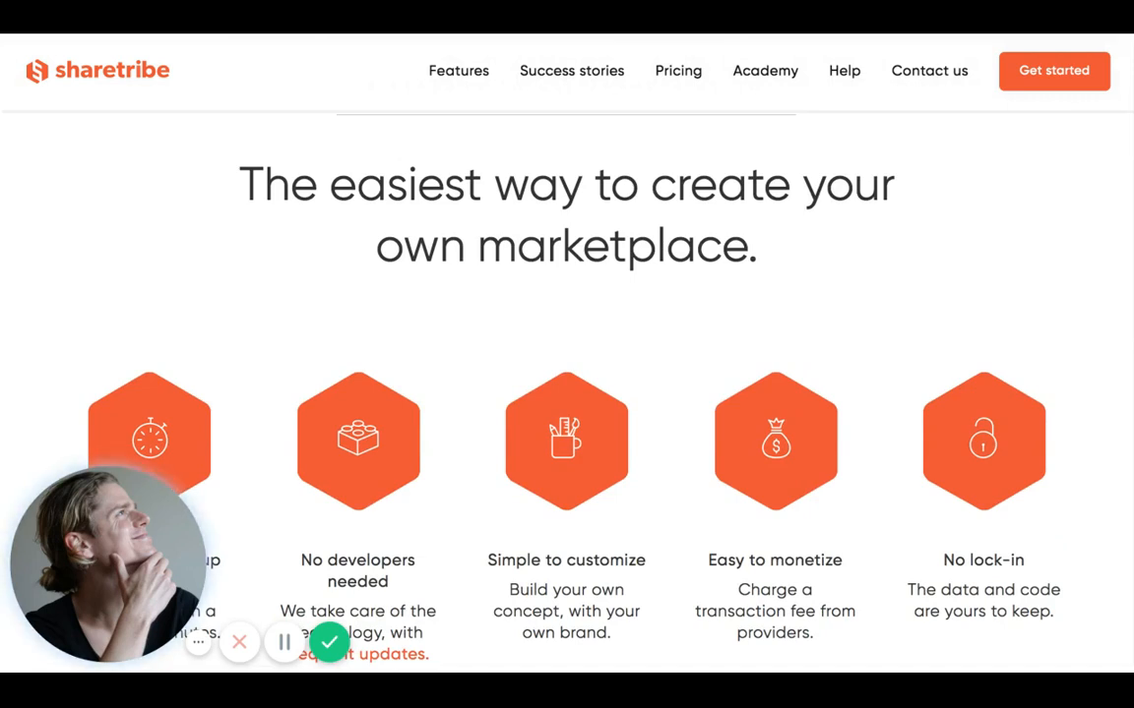
pyautogui.scroll(1, 971, 212)
pyautogui.scroll(1, 971, 211)
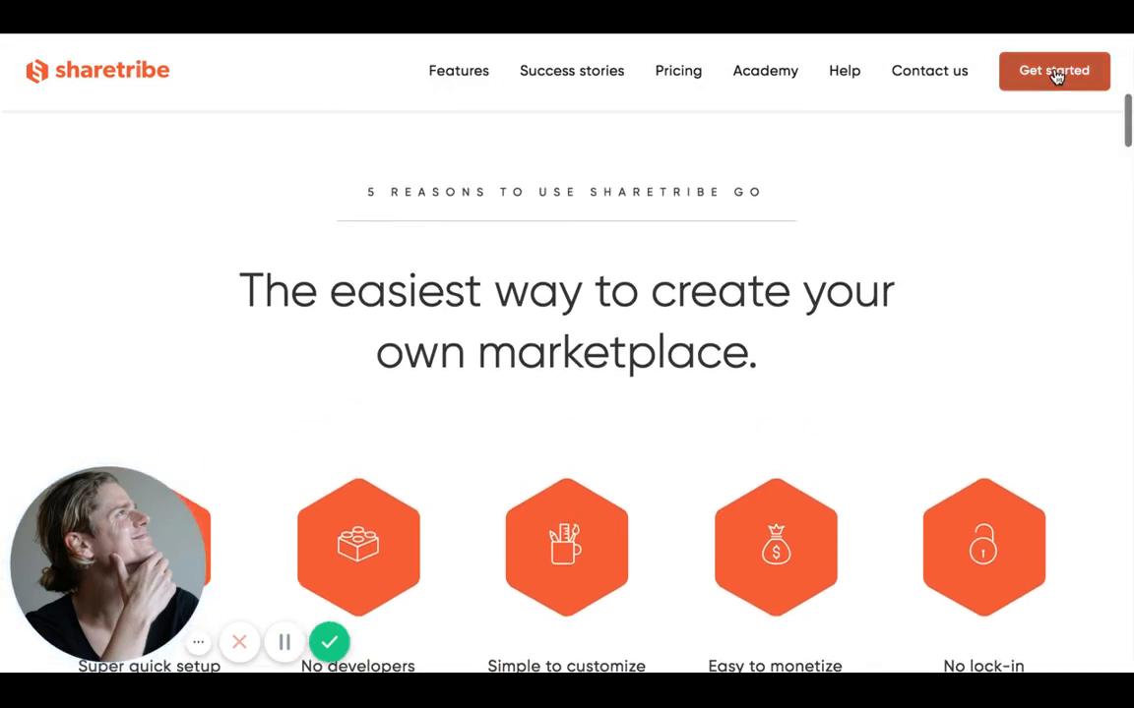
# - Start the free trial sign-up and enter the account e-mail address
pyautogui.click(1054, 73)
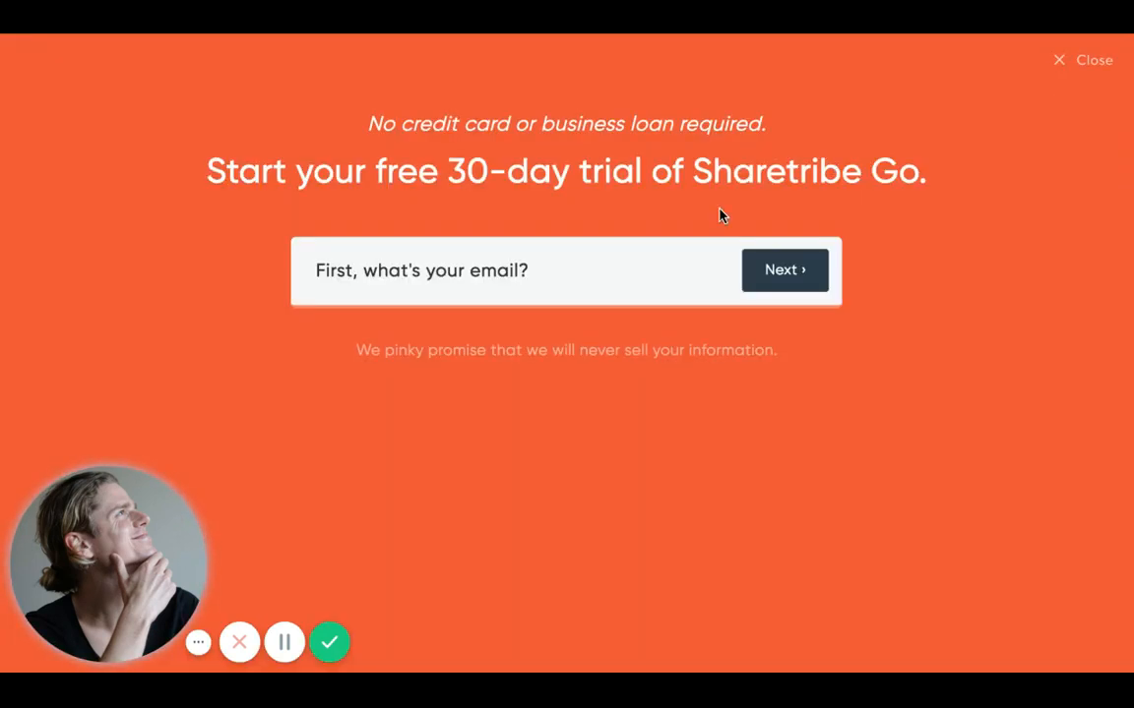
pyautogui.click(637, 263)
pyautogui.click(607, 303)
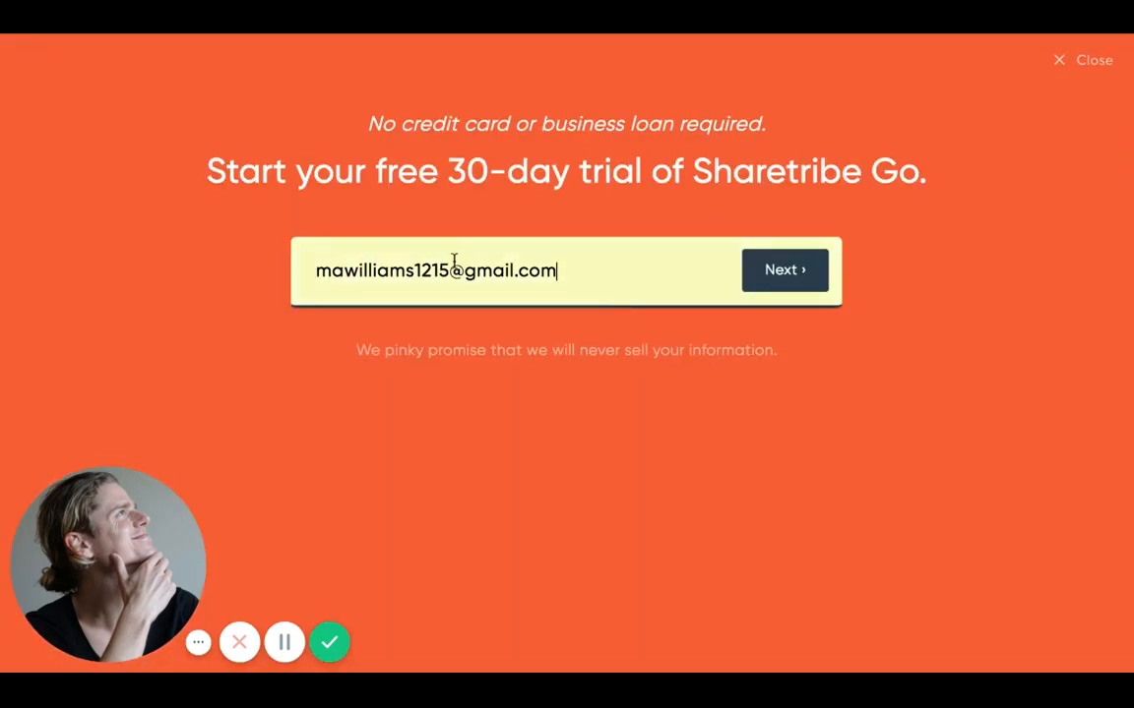
pyautogui.write('+1')
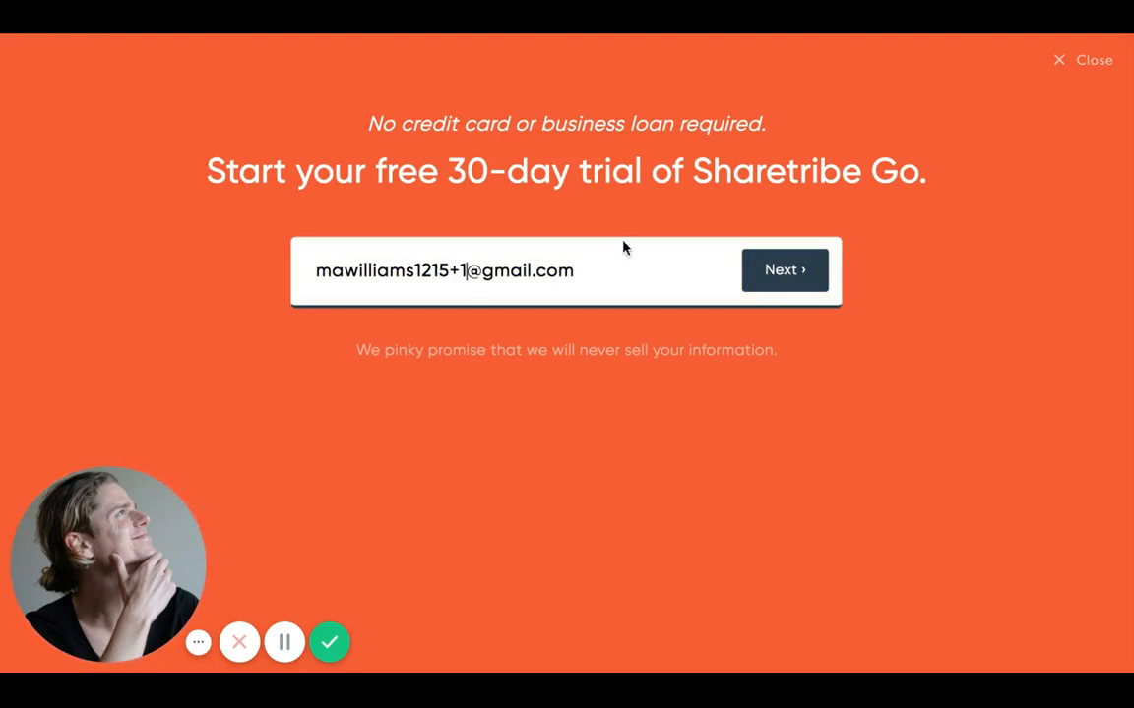
pyautogui.click(755, 277)
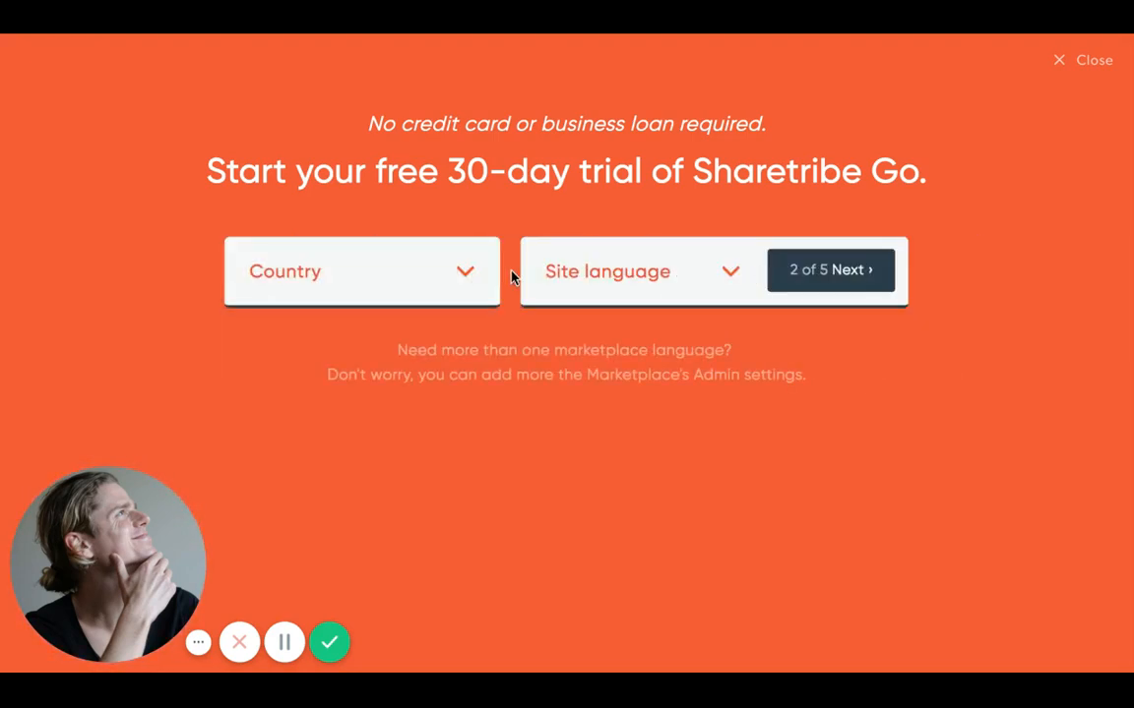
# - Choose United States as the country and English as the site language
pyautogui.click(418, 288)
pyautogui.write('uni')
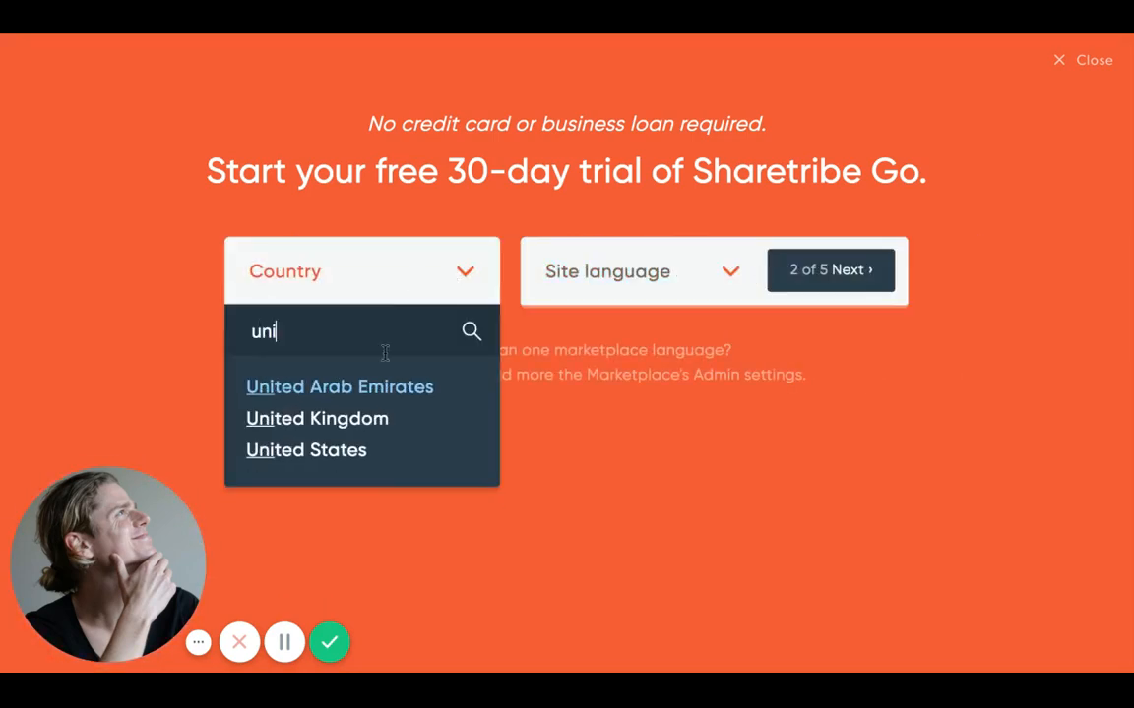
pyautogui.click(367, 455)
pyautogui.click(579, 295)
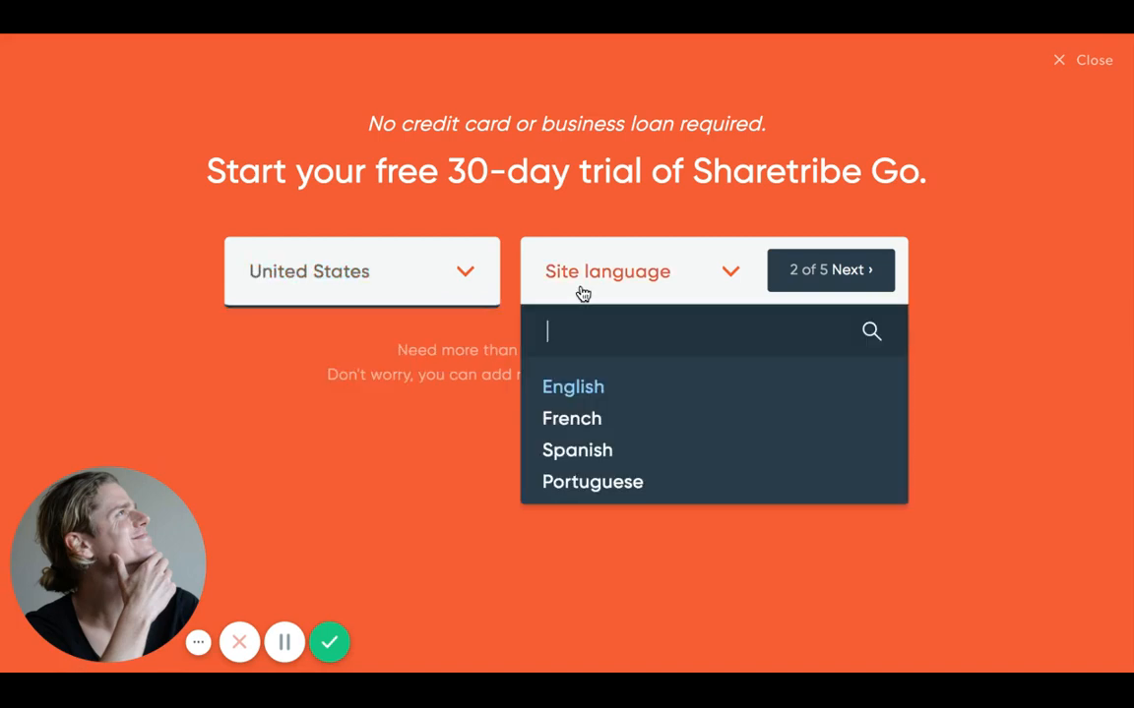
pyautogui.click(594, 389)
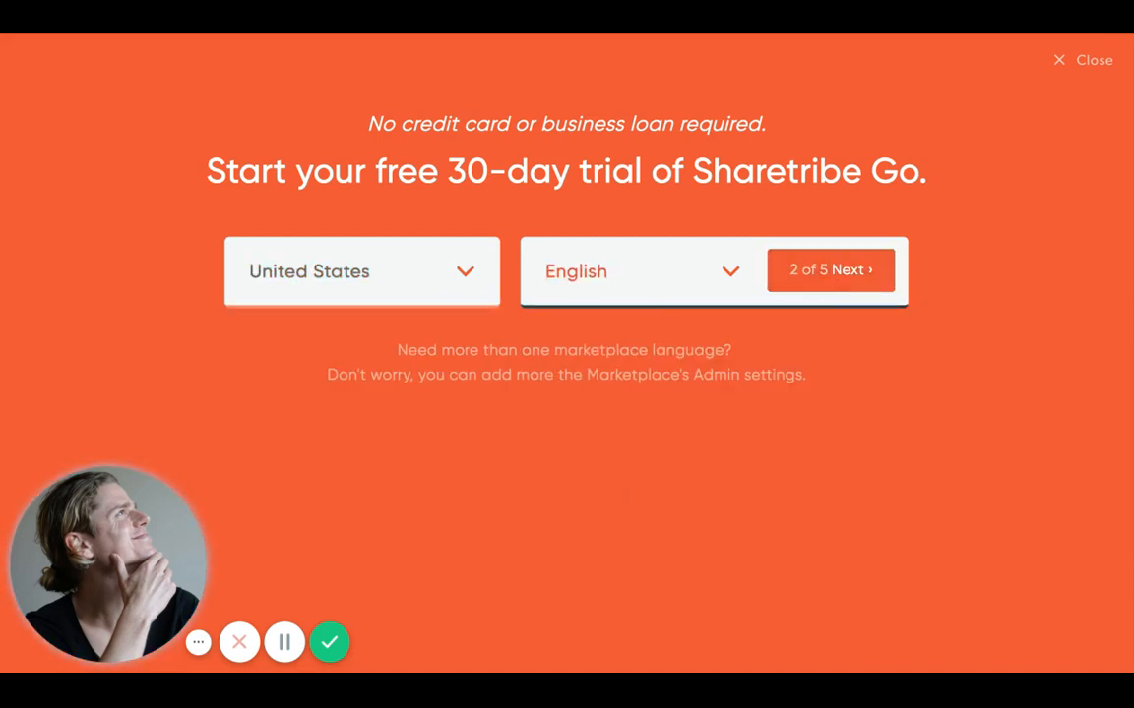
# - Enter the owner's first and last name
pyautogui.click(831, 270)
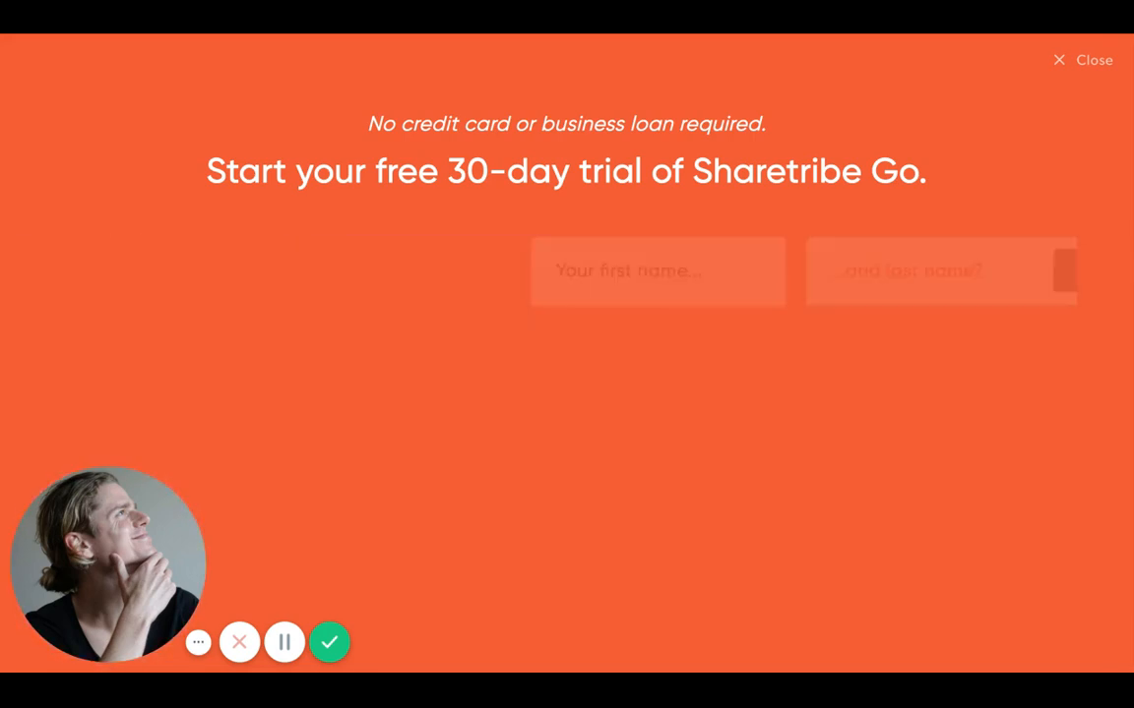
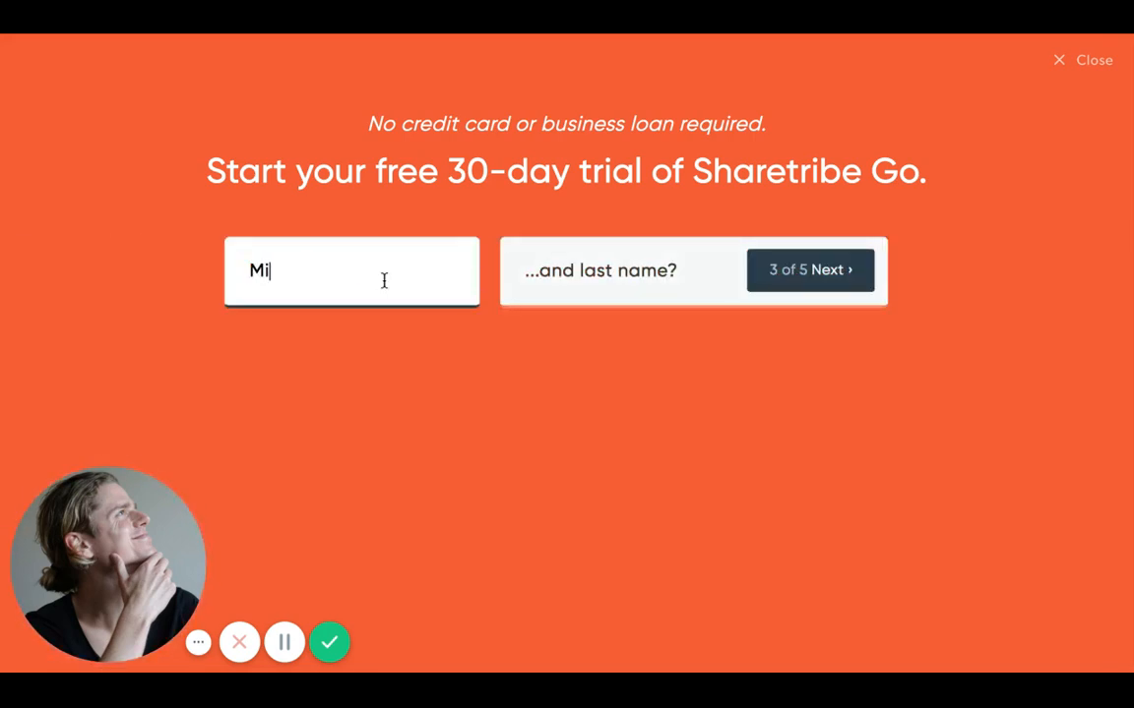
pyautogui.press('Tab')
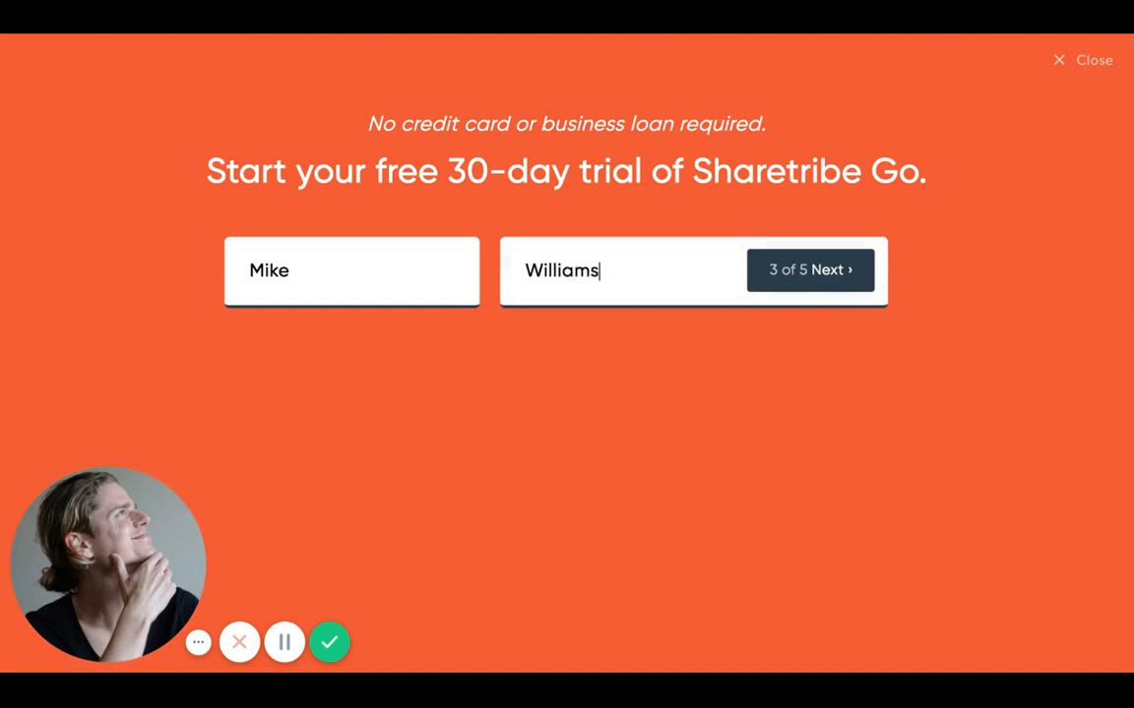
pyautogui.click(770, 278)
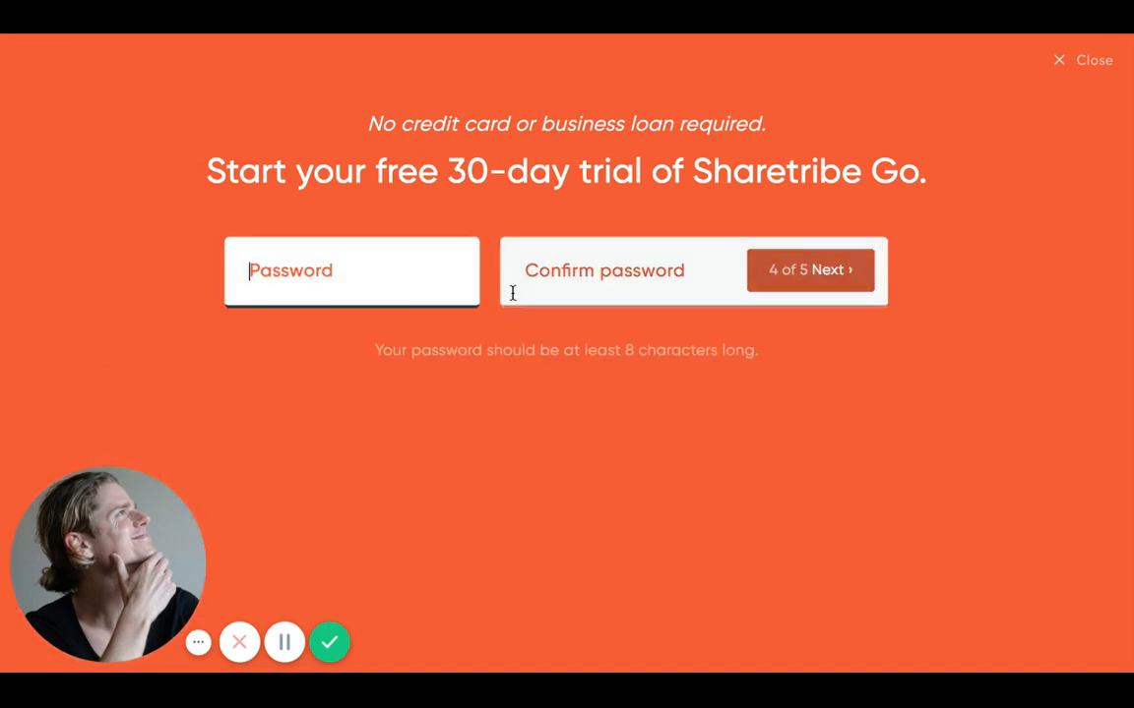
# - Set and confirm the account password to reach the final sign-up step
pyautogui.write('••••••••')
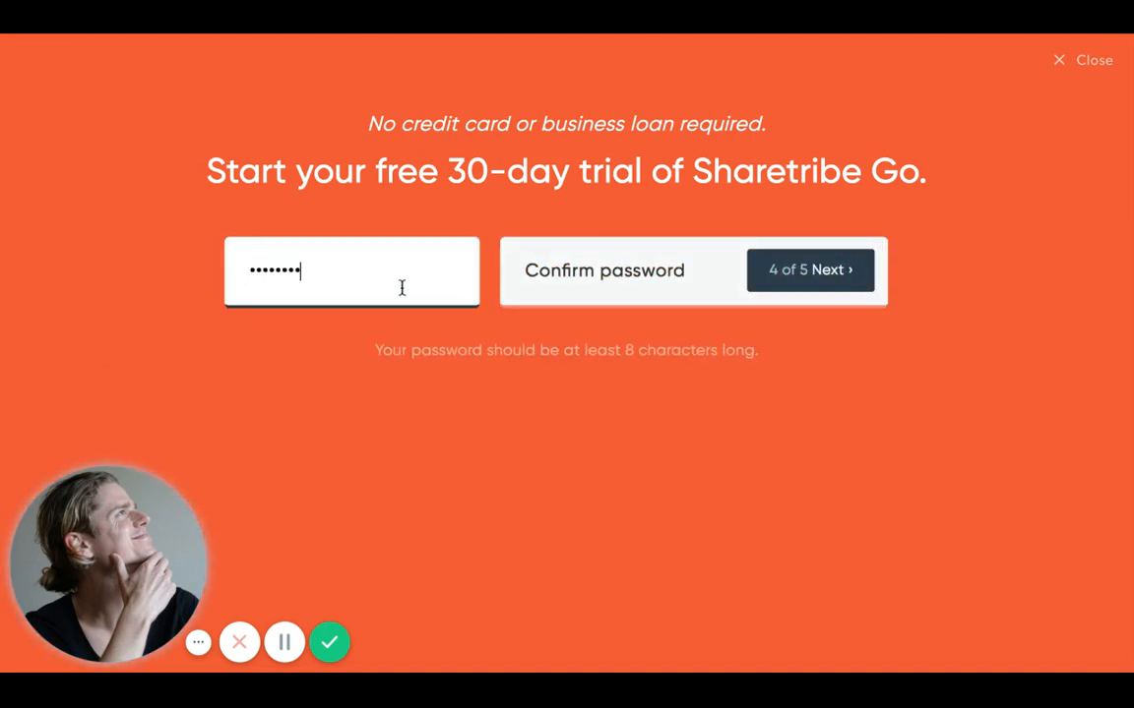
pyautogui.write('••')
pyautogui.press('Tab')
pyautogui.write('•')
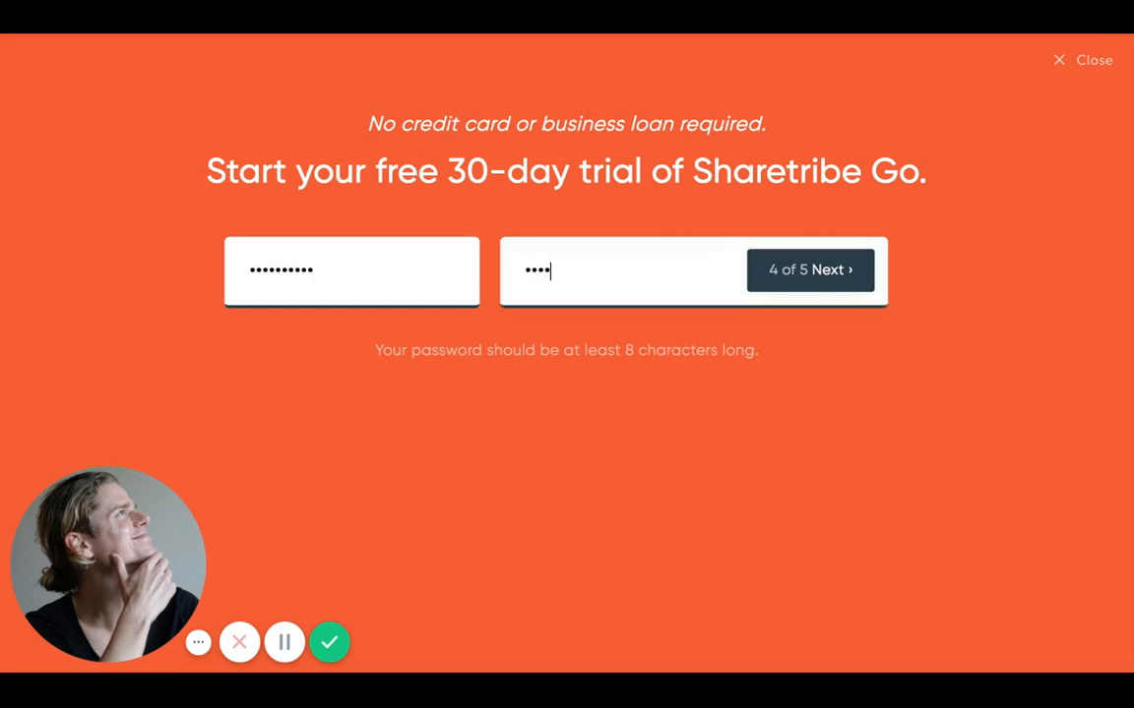
pyautogui.press('Return')
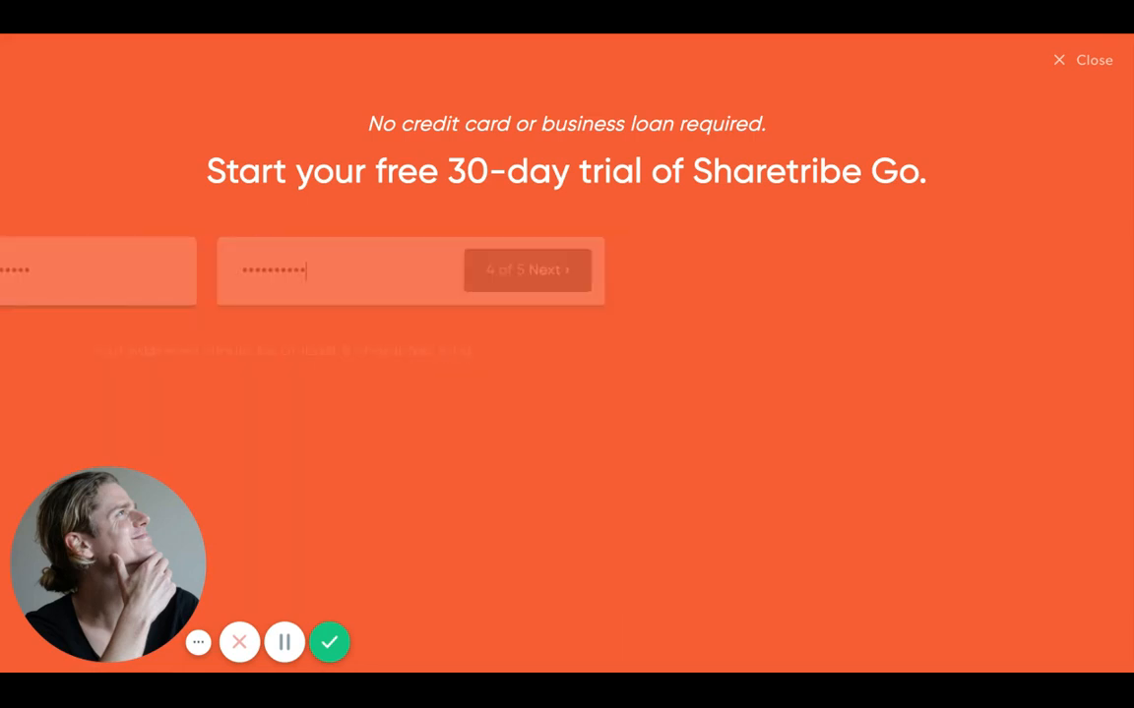
# - Choose Rental marketplace, name it Studiobnb, agree to the terms and create it
pyautogui.click(418, 286)
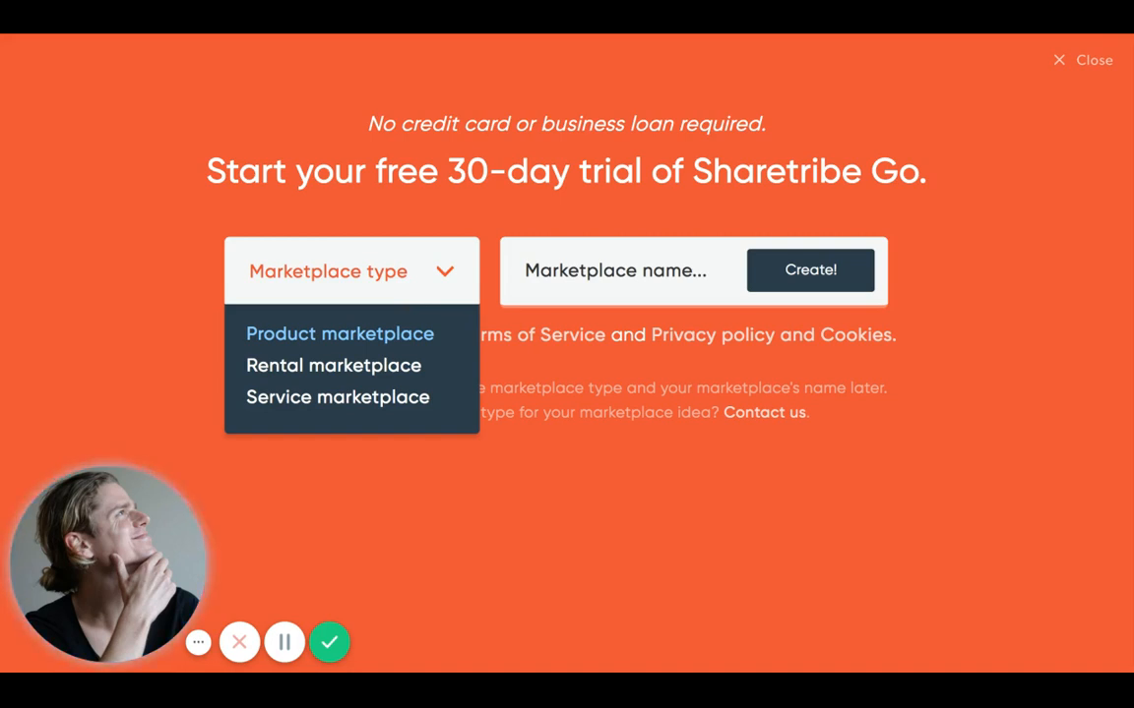
pyautogui.click(393, 377)
pyautogui.click(532, 269)
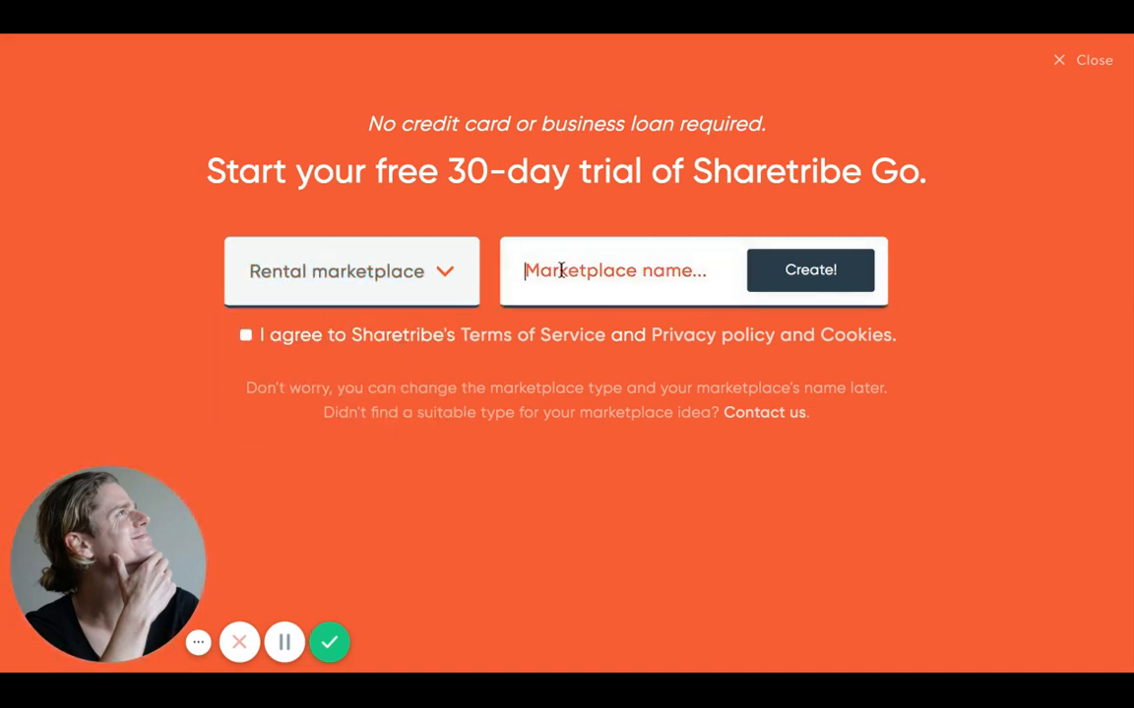
pyautogui.write('Studiobnb')
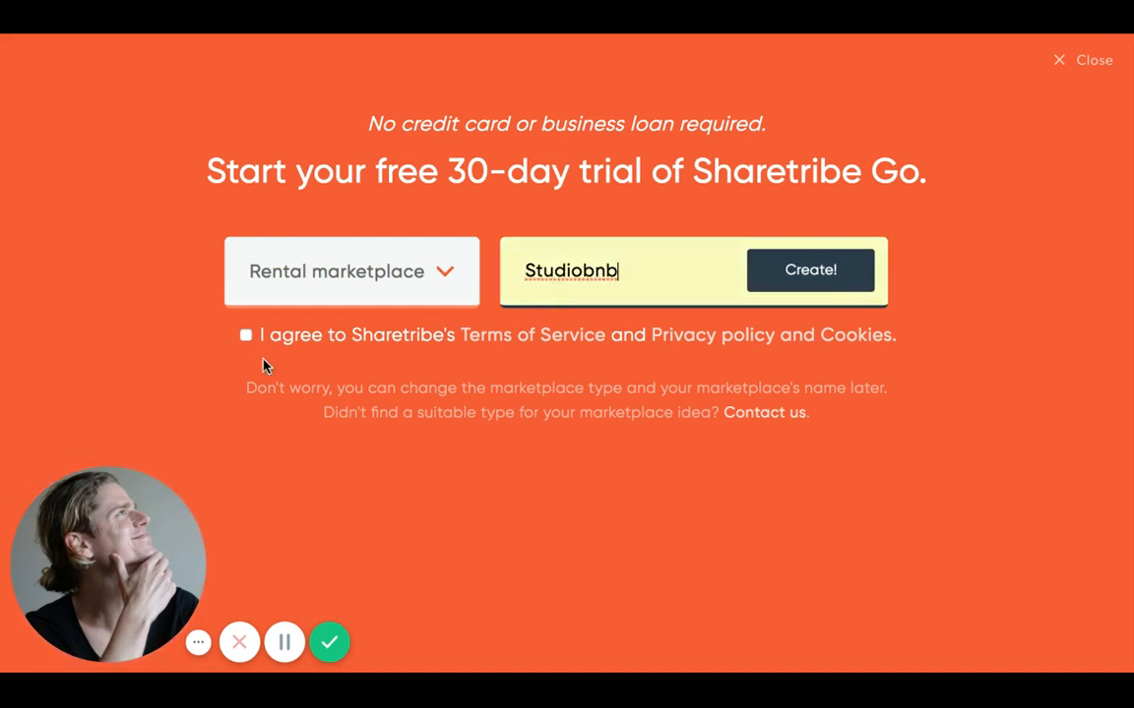
pyautogui.click(246, 335)
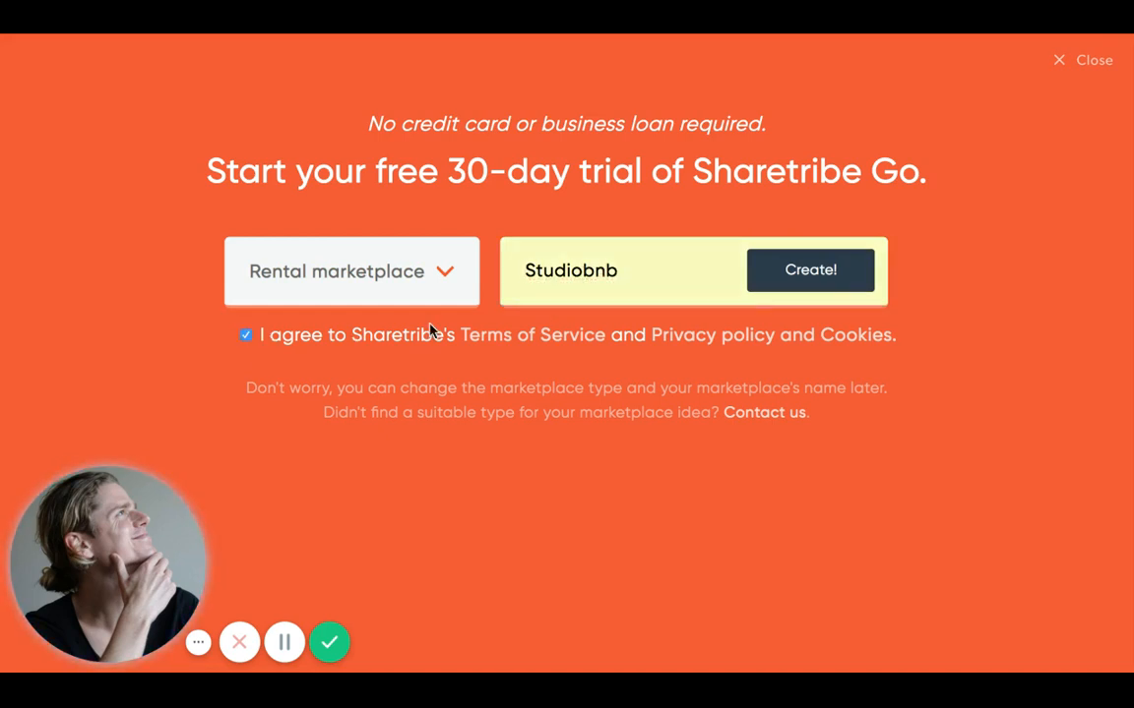
pyautogui.click(810, 283)
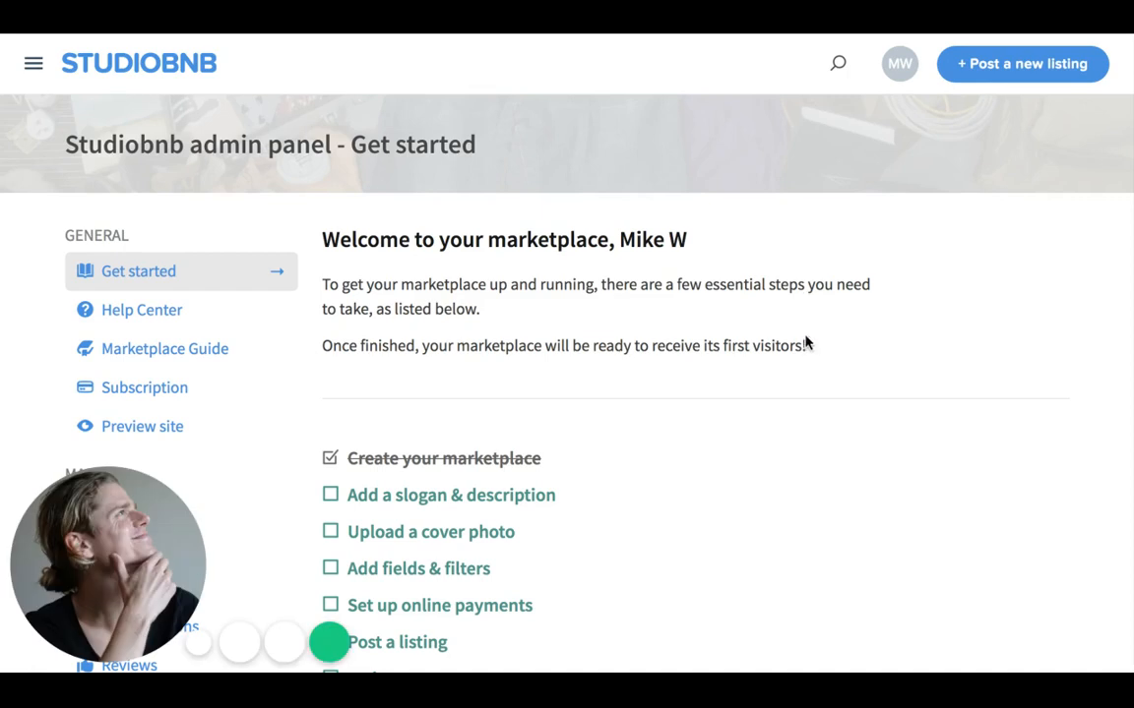
# - Scroll the Get started checklist and dismiss the welcome chat message
pyautogui.scroll(-1, 805, 343)
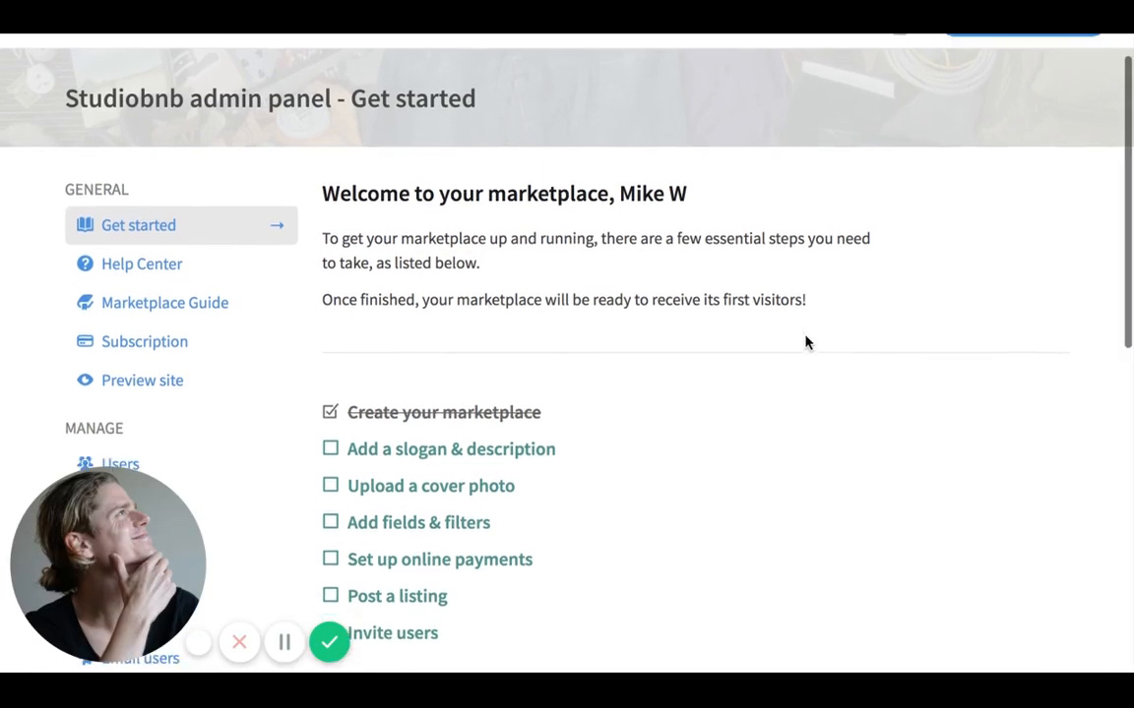
pyautogui.scroll(-1, 805, 343)
pyautogui.scroll(1, 805, 343)
pyautogui.scroll(1, 566, 354)
pyautogui.scroll(-2, 567, 354)
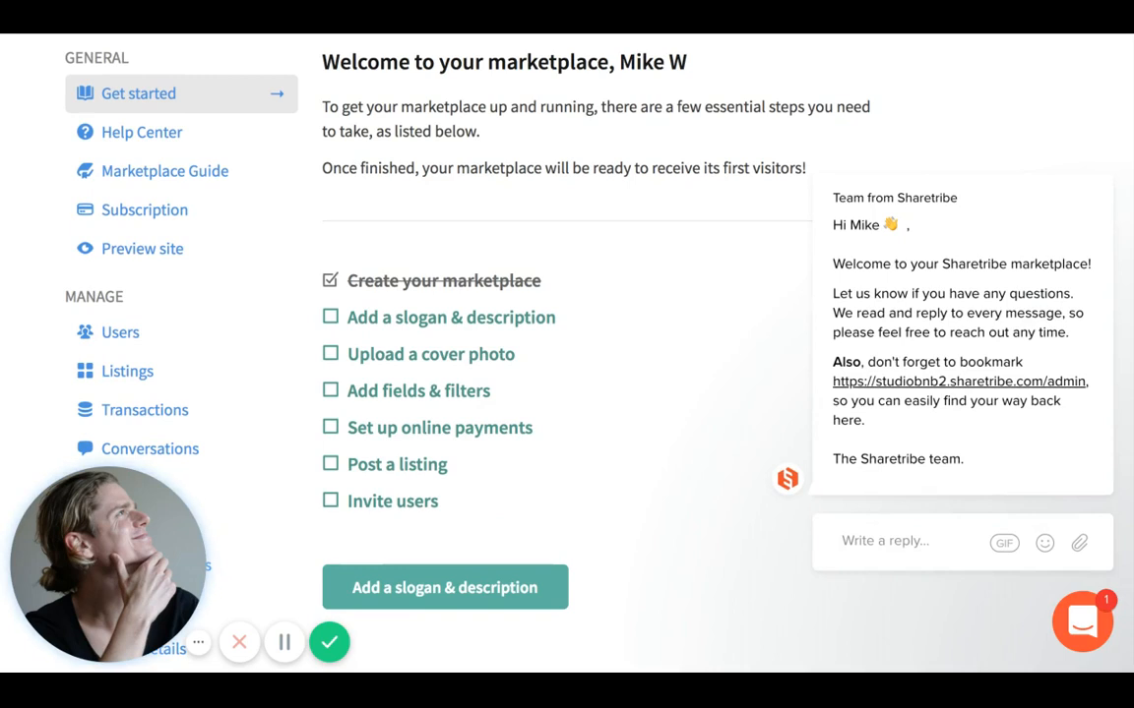
pyautogui.scroll(1, 372, 99)
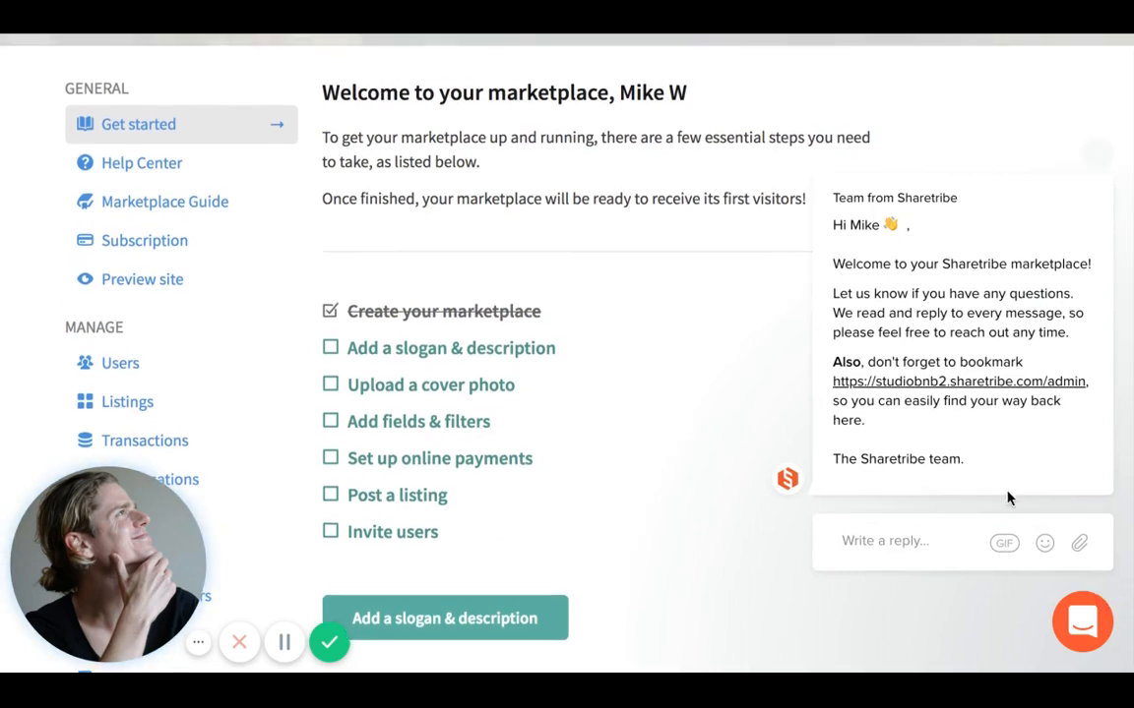
pyautogui.click(1095, 149)
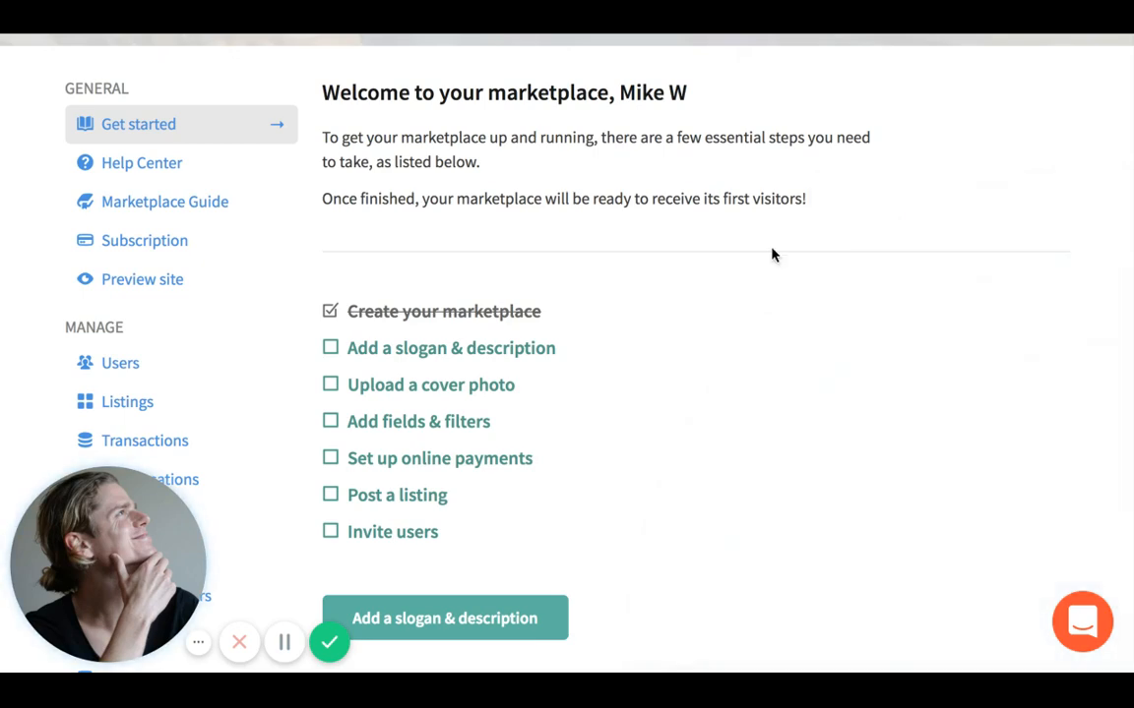
# - Look over the checklist and bring up the account options menu
pyautogui.scroll(2, 773, 254)
pyautogui.scroll(-1, 773, 254)
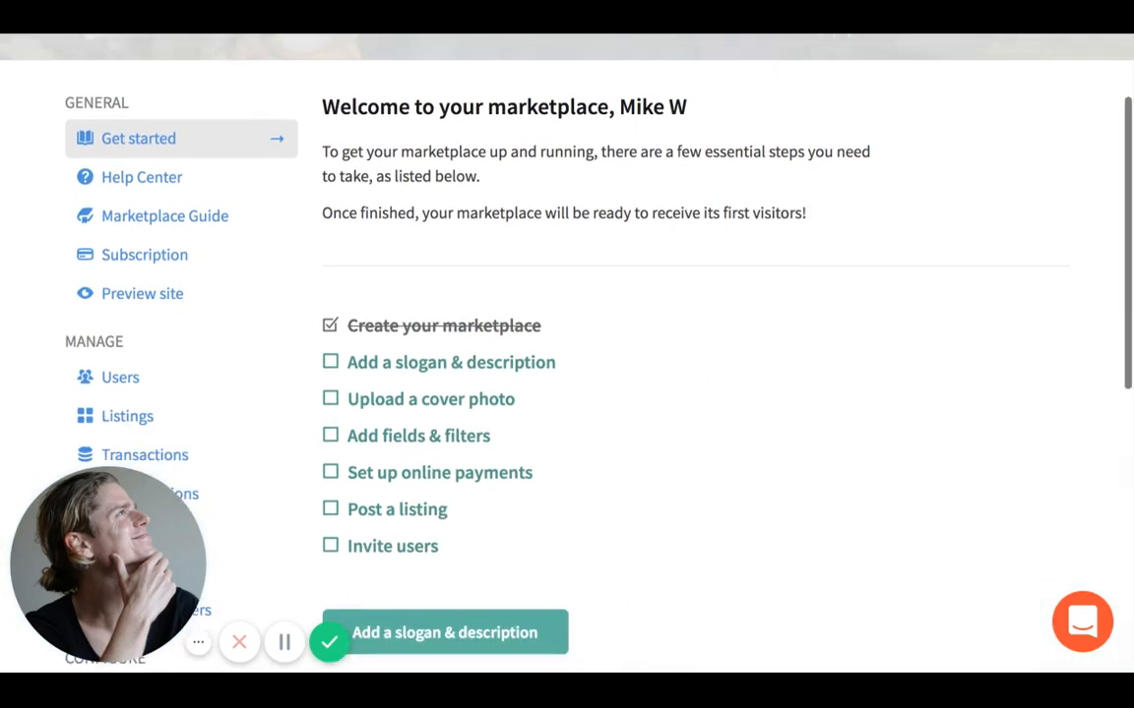
pyautogui.scroll(3, 612, 240)
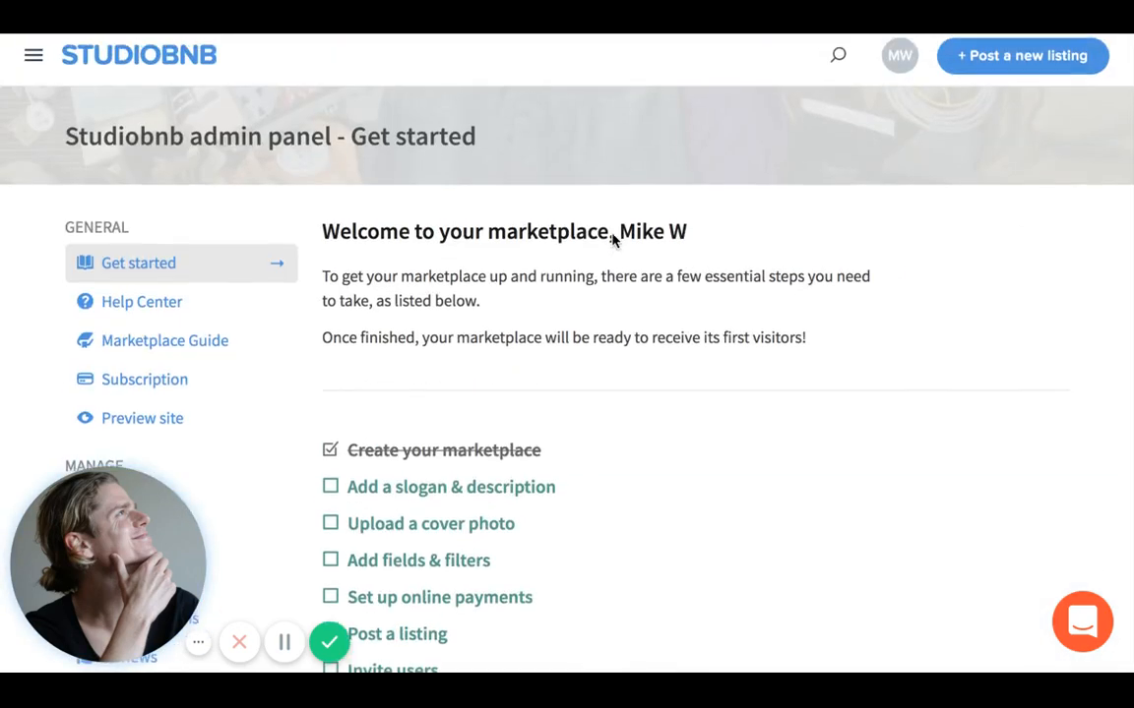
pyautogui.scroll(-2, 612, 240)
pyautogui.scroll(2, 866, 59)
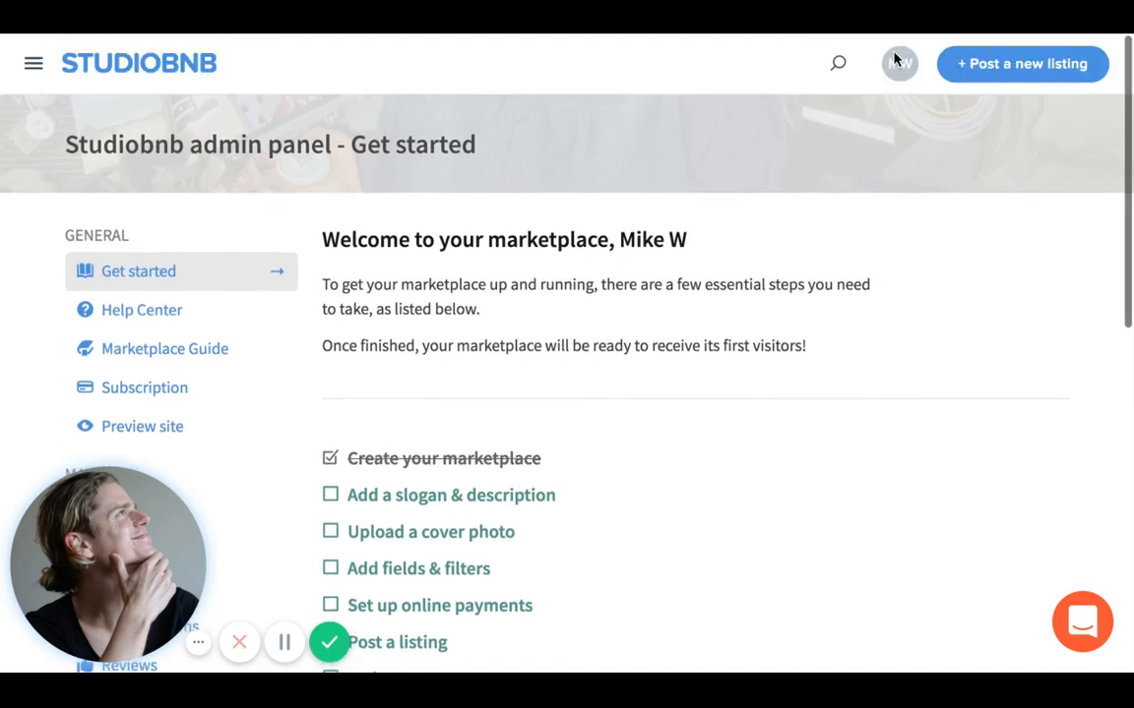
pyautogui.click(897, 62)
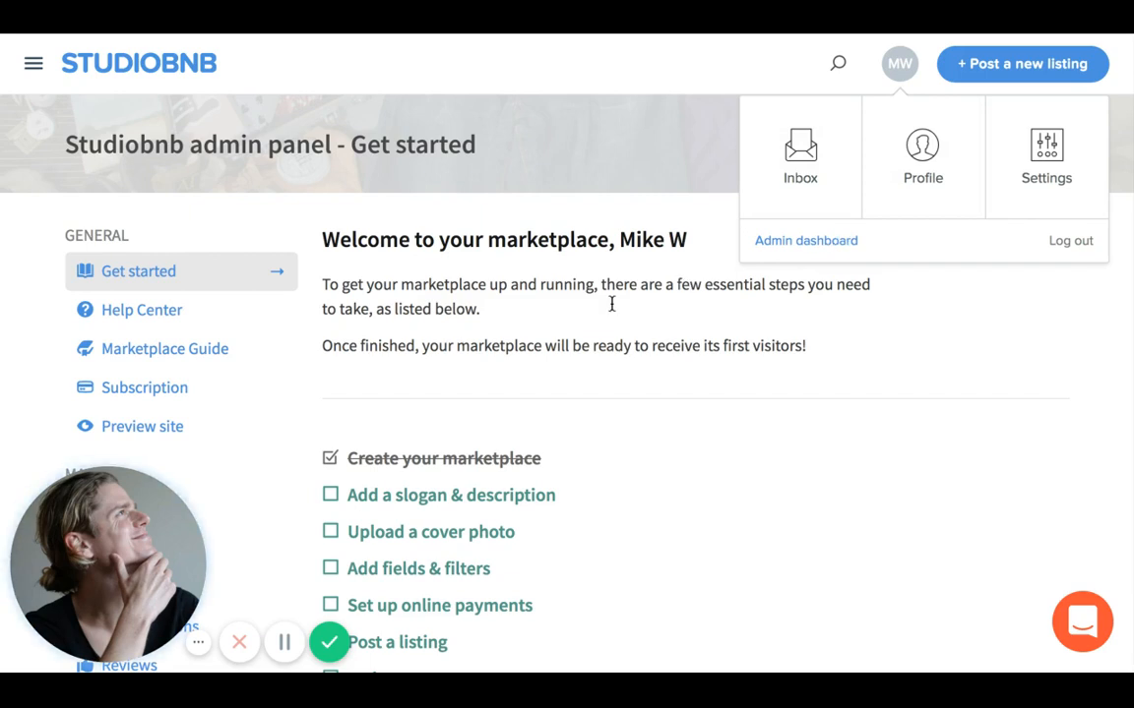
# - Open 'Add a slogan & description' from the checklist to reach Basic details
pyautogui.scroll(-2, 611, 304)
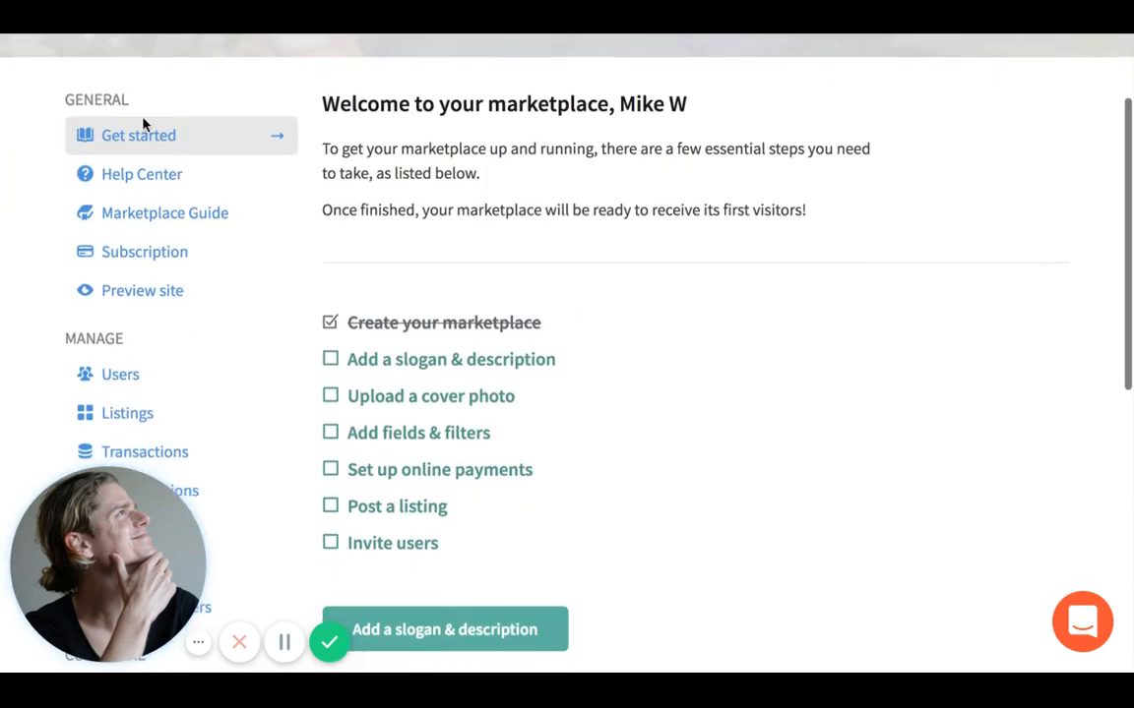
pyautogui.scroll(-1, 425, 293)
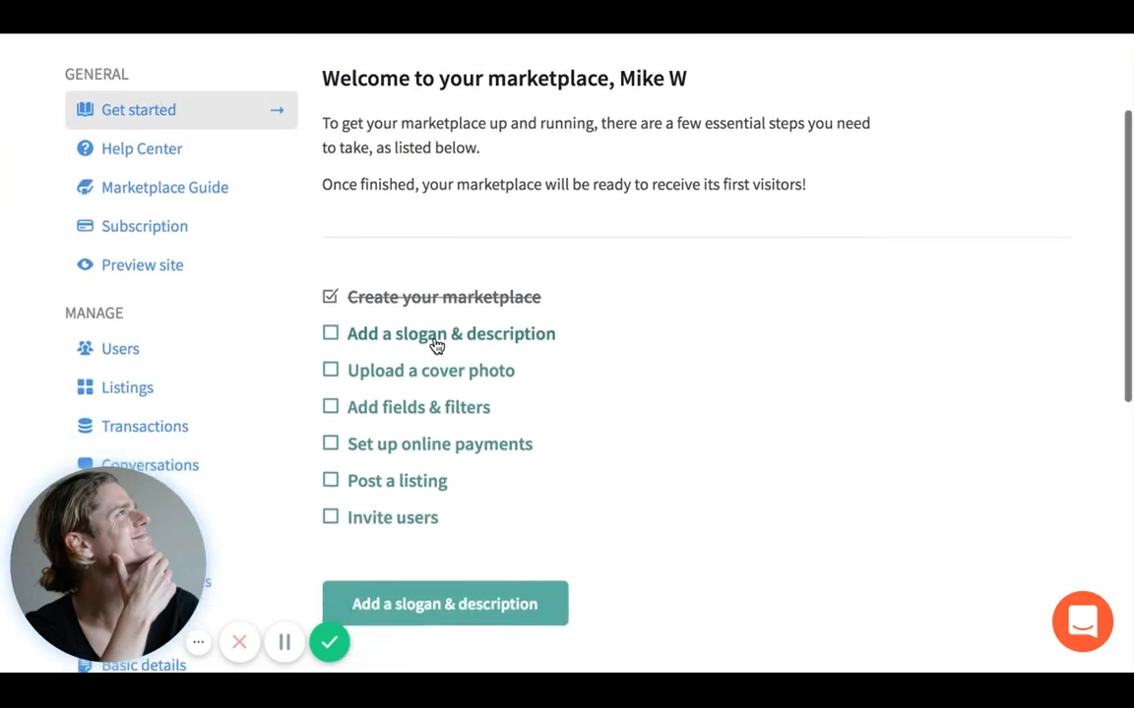
pyautogui.scroll(-2, 462, 397)
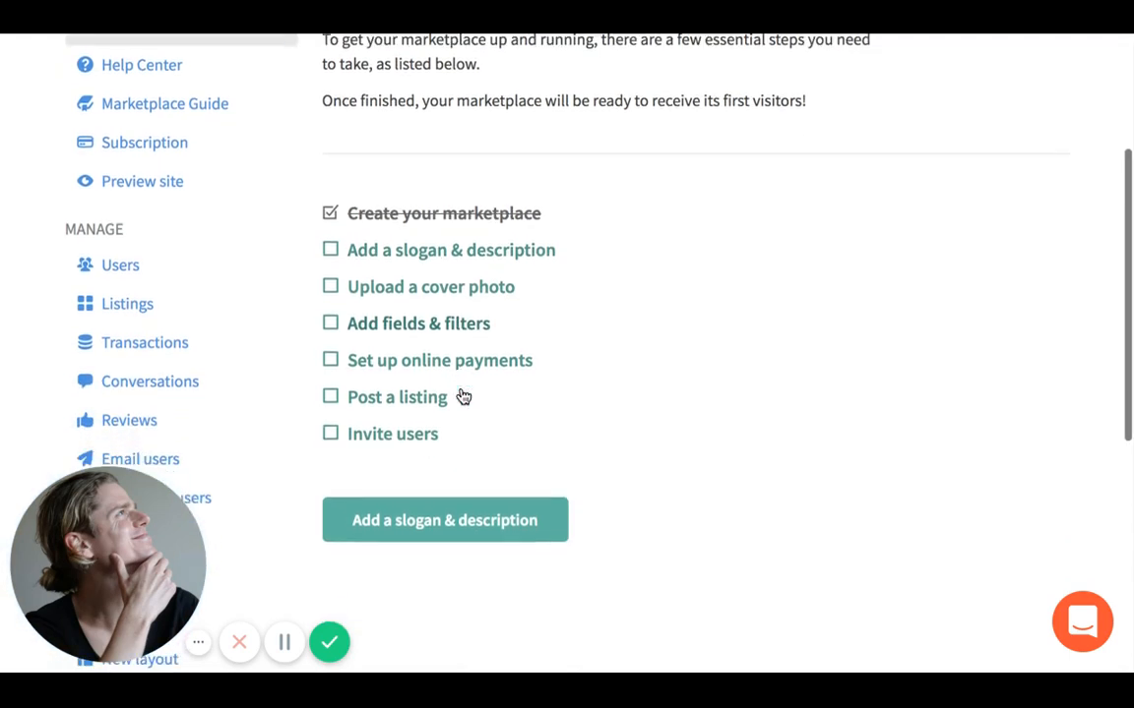
pyautogui.scroll(-1, 462, 395)
pyautogui.scroll(-1, 463, 400)
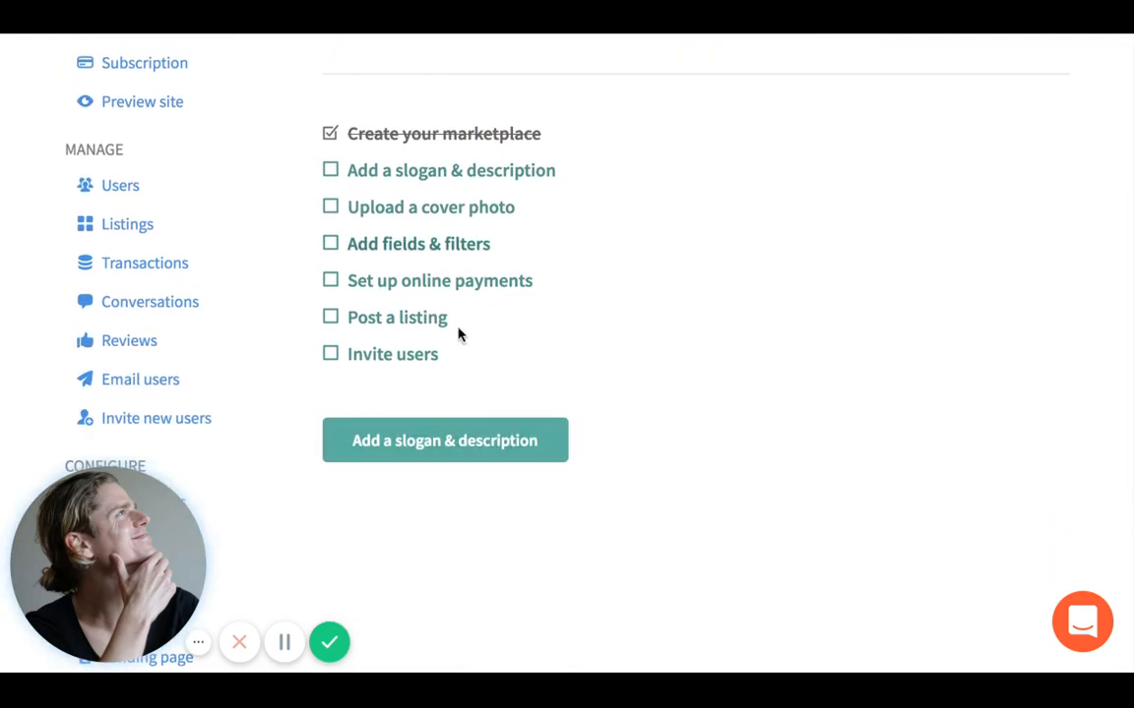
pyautogui.scroll(-2, 474, 414)
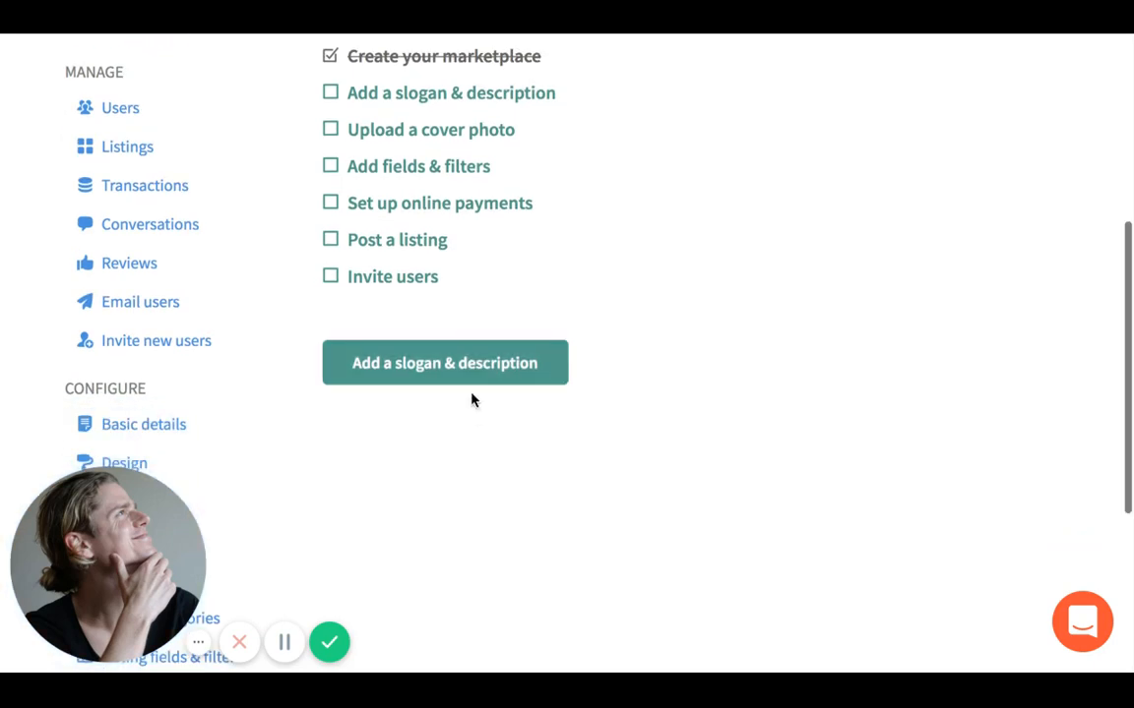
pyautogui.click(469, 372)
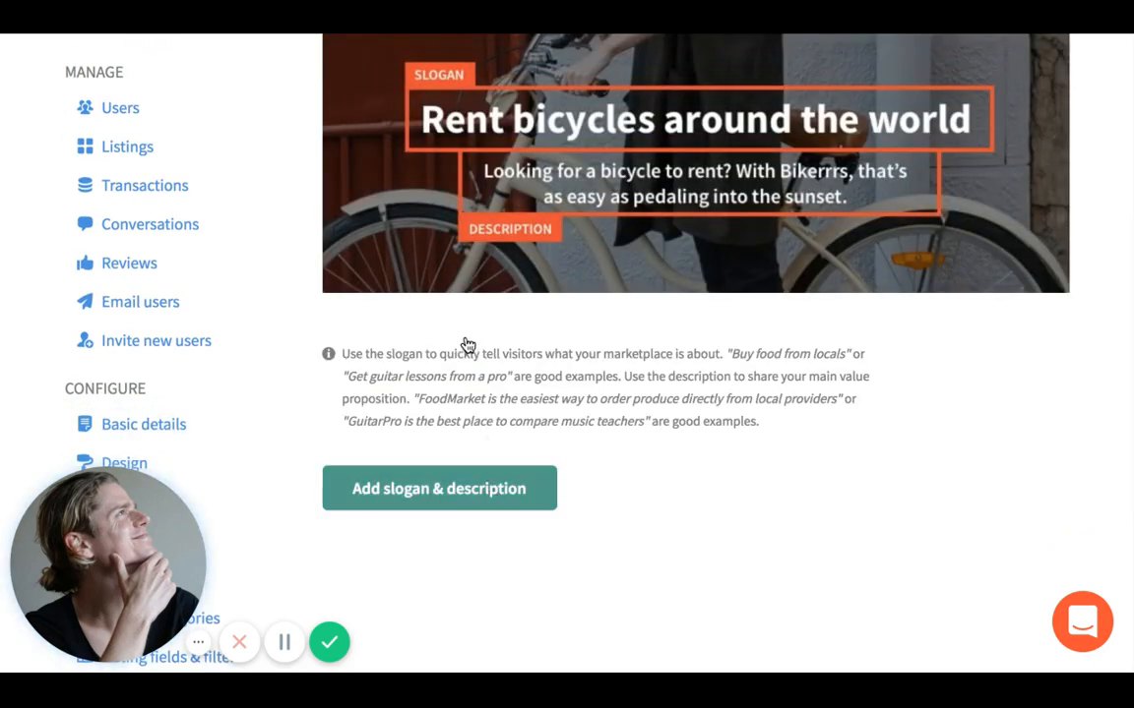
pyautogui.scroll(-2, 467, 345)
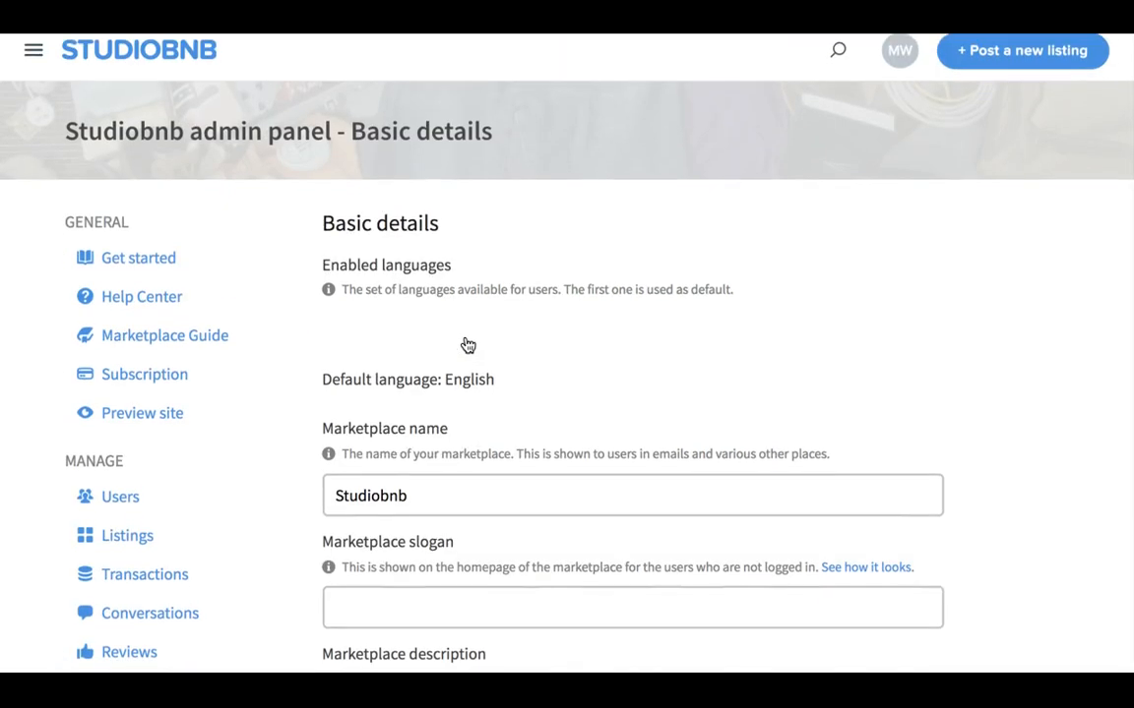
# - Set the Marketplace slogan to 'Find and book music studios'
pyautogui.scroll(-3, 467, 344)
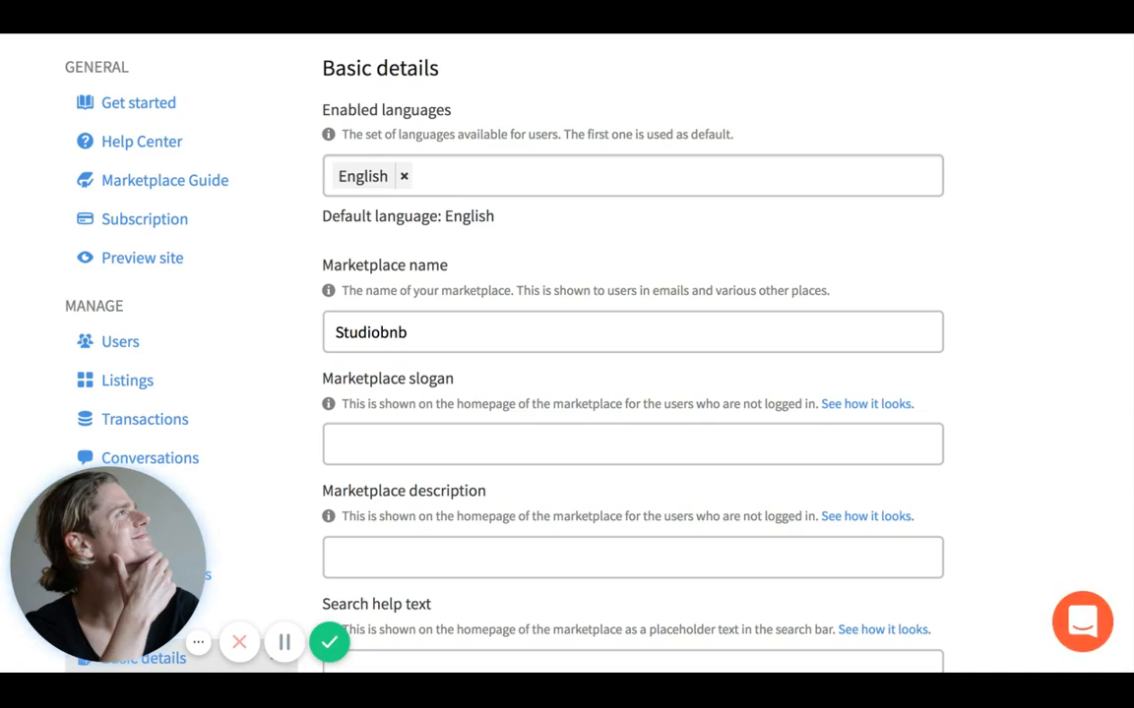
pyautogui.click(474, 445)
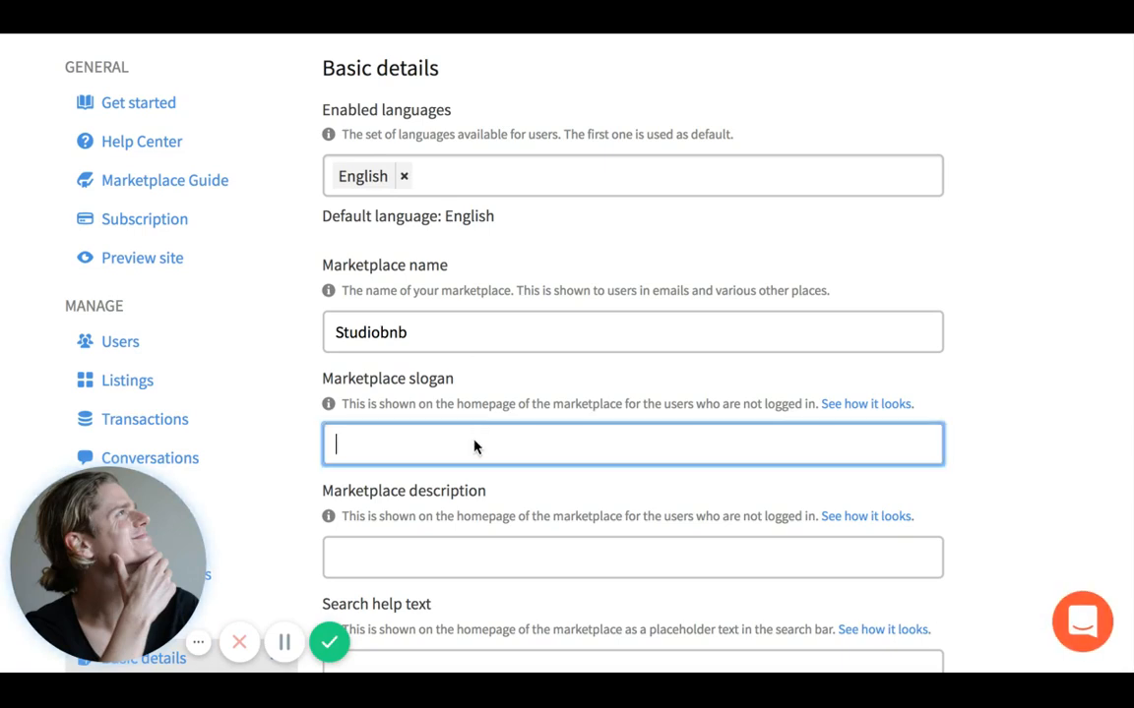
pyautogui.click(501, 409)
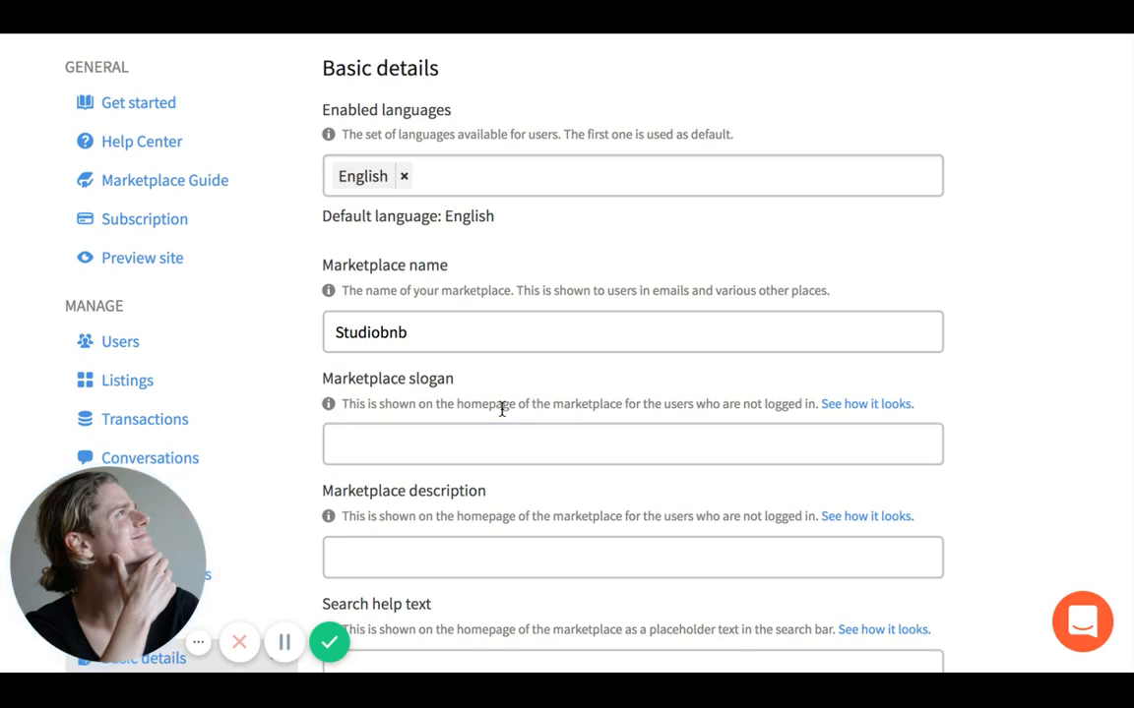
pyautogui.click(498, 433)
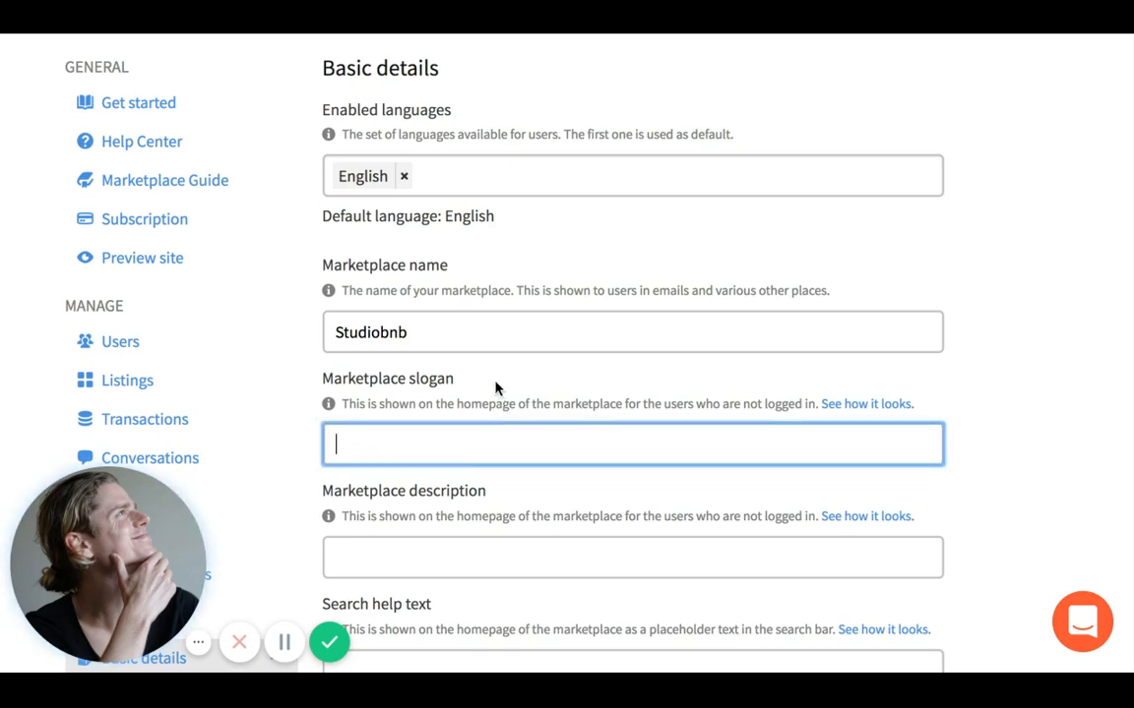
pyautogui.click(496, 386)
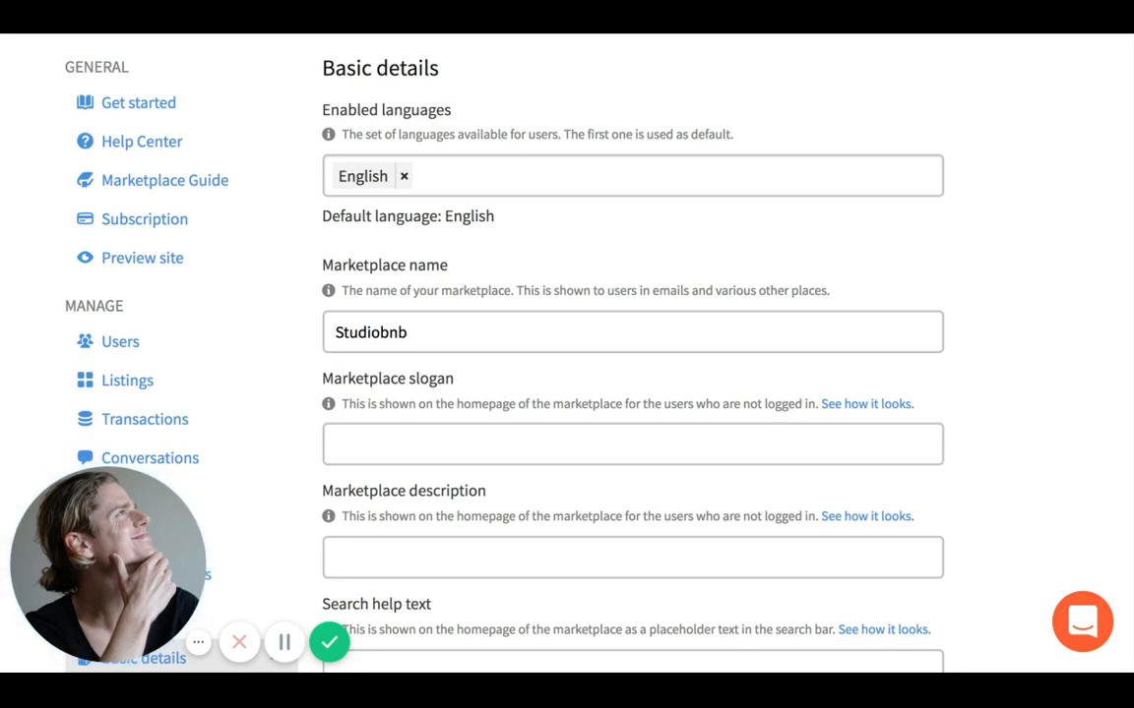
pyautogui.click(476, 437)
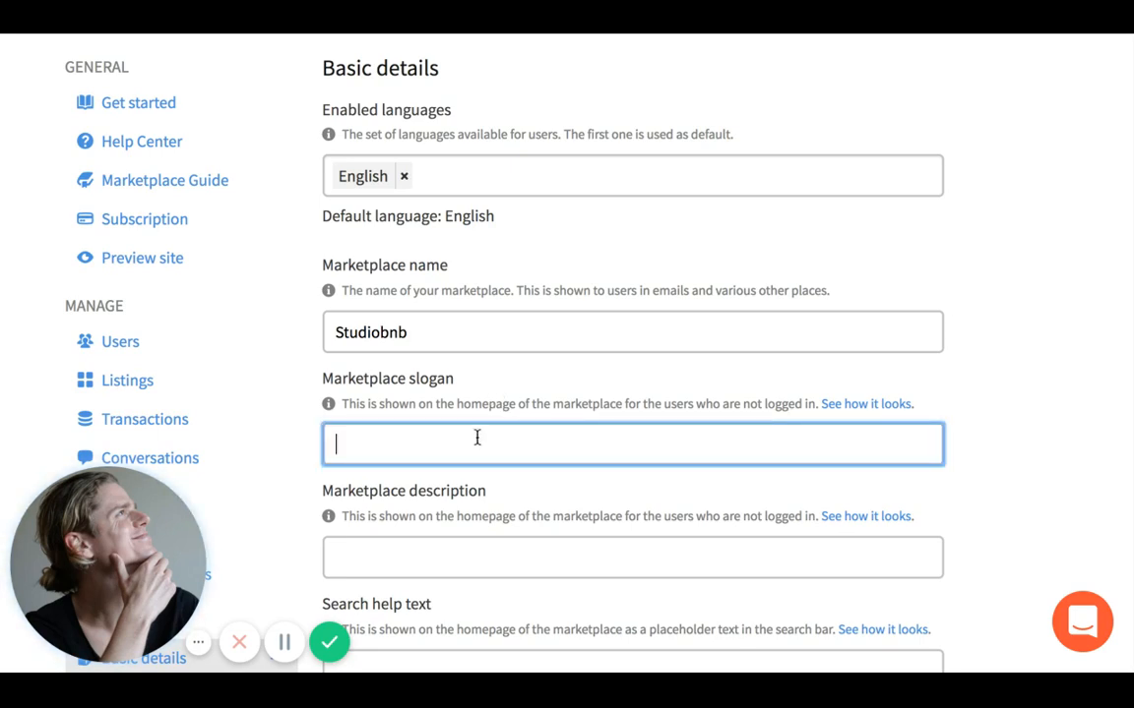
pyautogui.write('Find and')
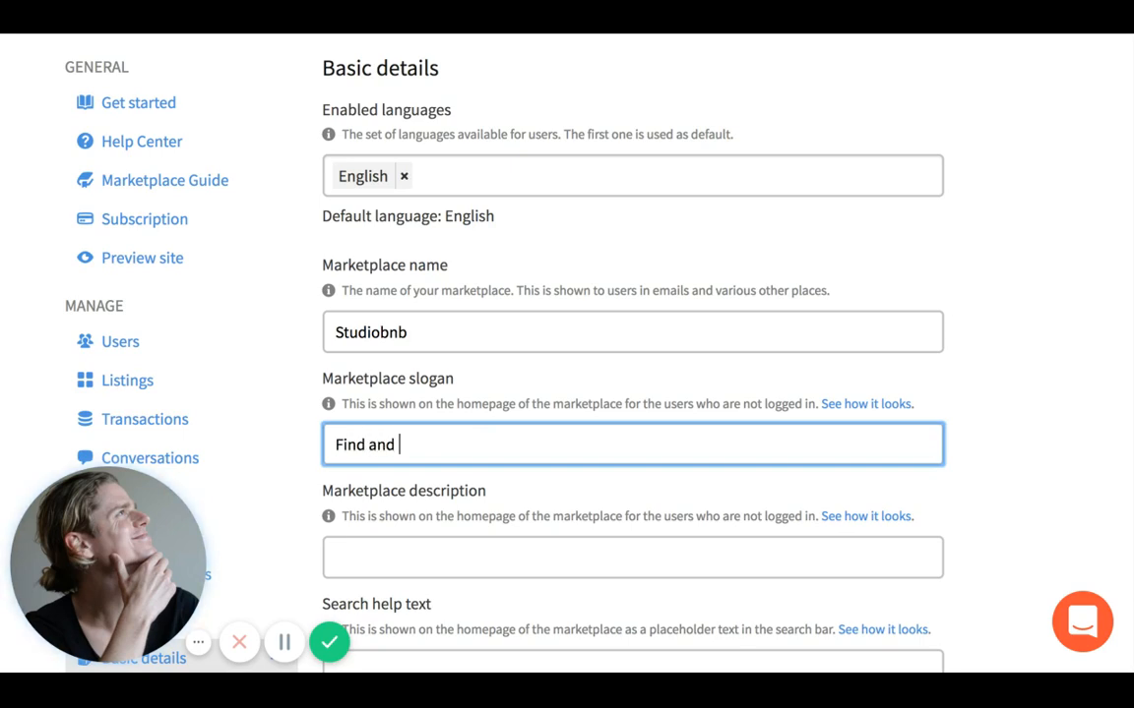
pyautogui.click(489, 469)
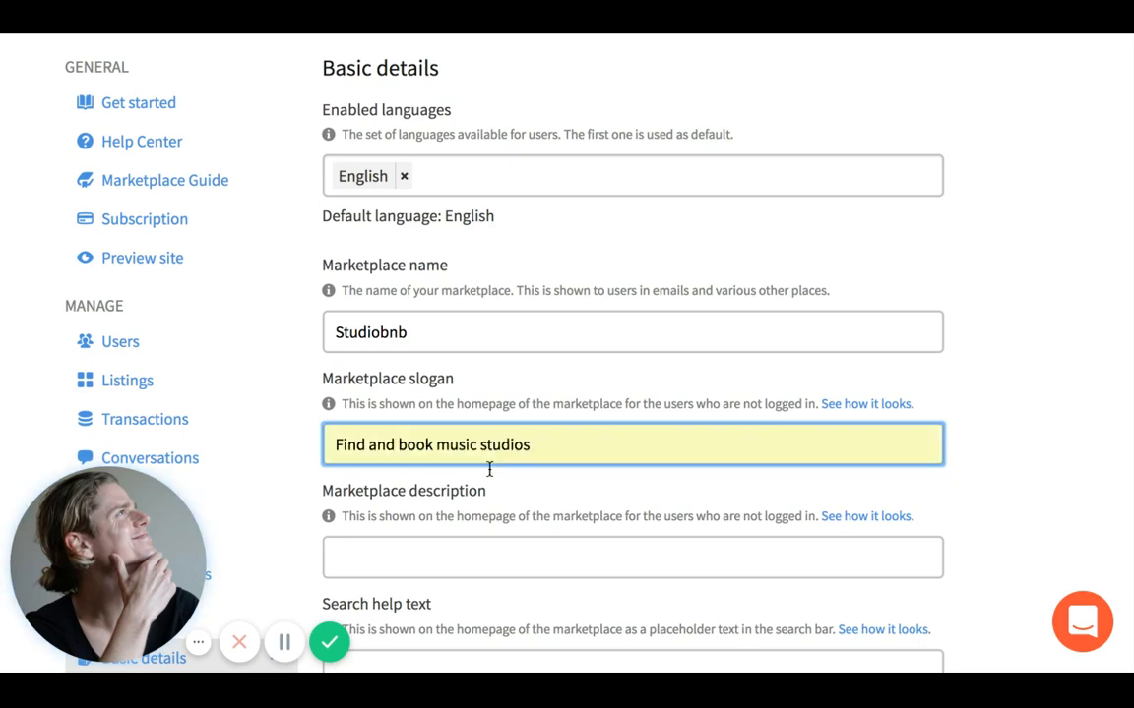
# - Set the Marketplace description to 'The easiest way to find and book music studios'
pyautogui.click(491, 552)
pyautogui.write('Teh')
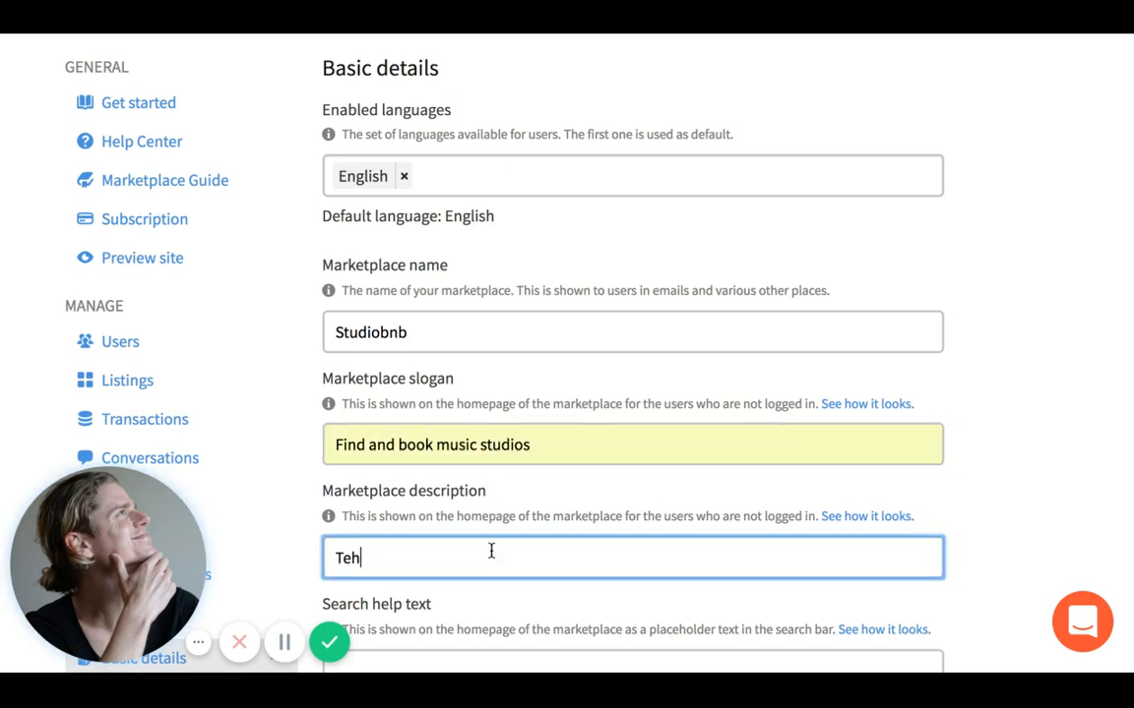
pyautogui.press('BackSpace')
pyautogui.write('he easiest')
pyautogui.write('way ')
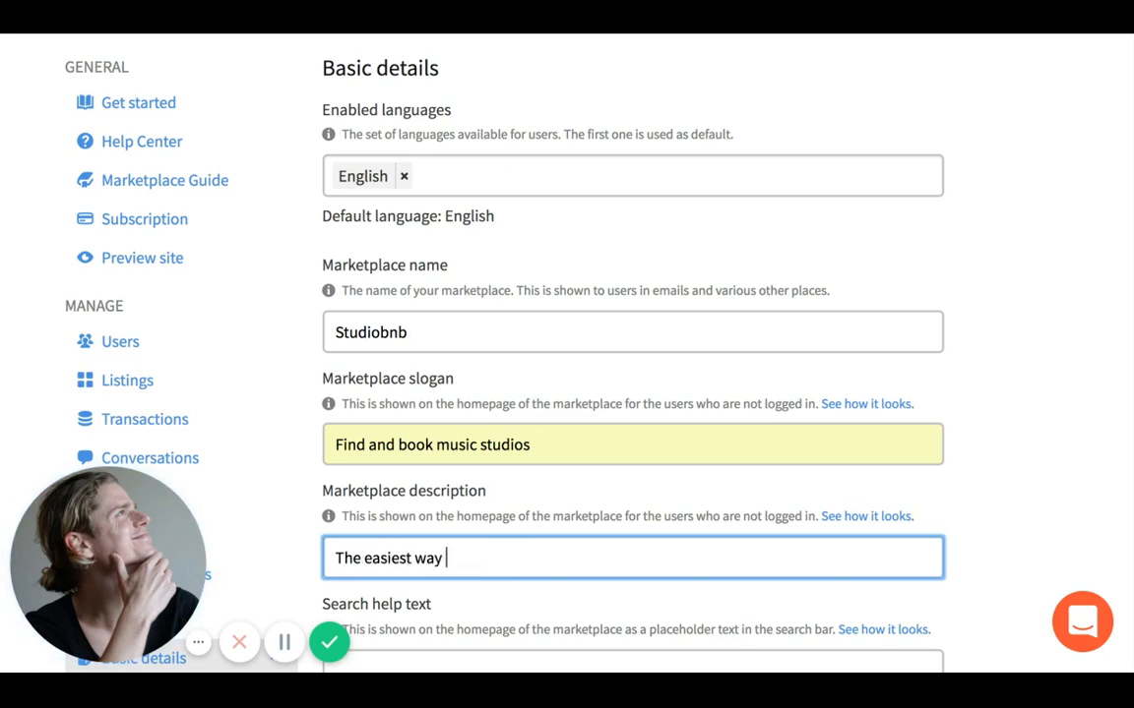
pyautogui.write('to find and book m')
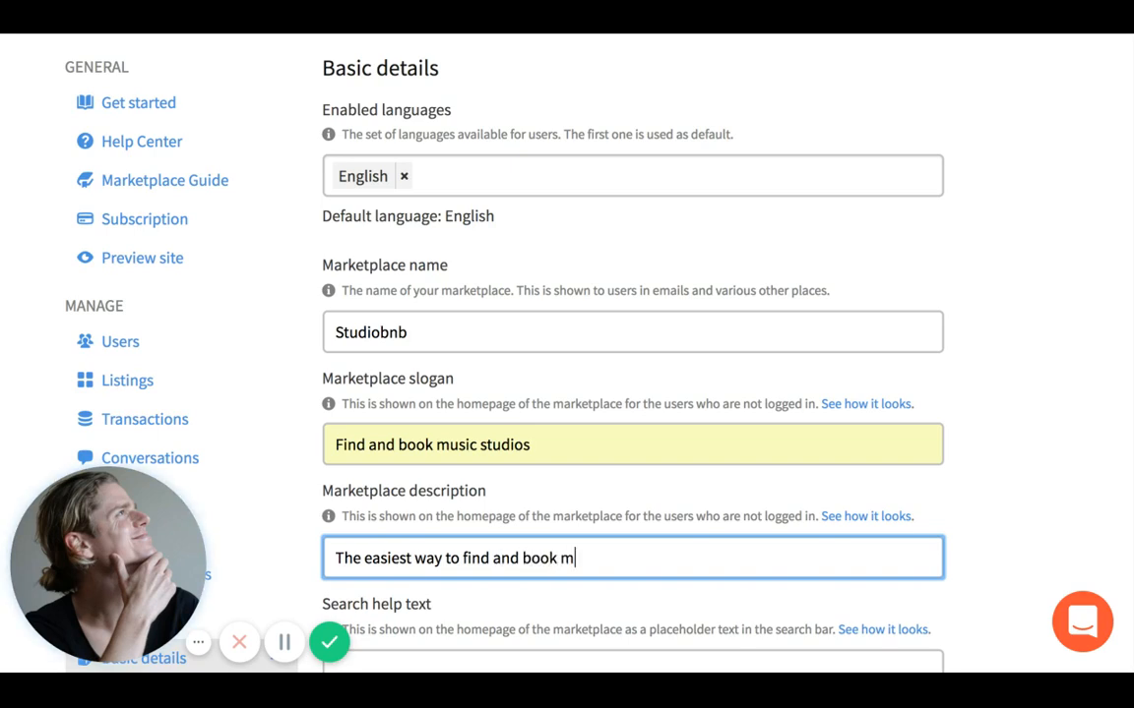
pyautogui.write('usic studios')
# - Briefly select the Search help text field, leaving it empty
pyautogui.scroll(-3, 246, 522)
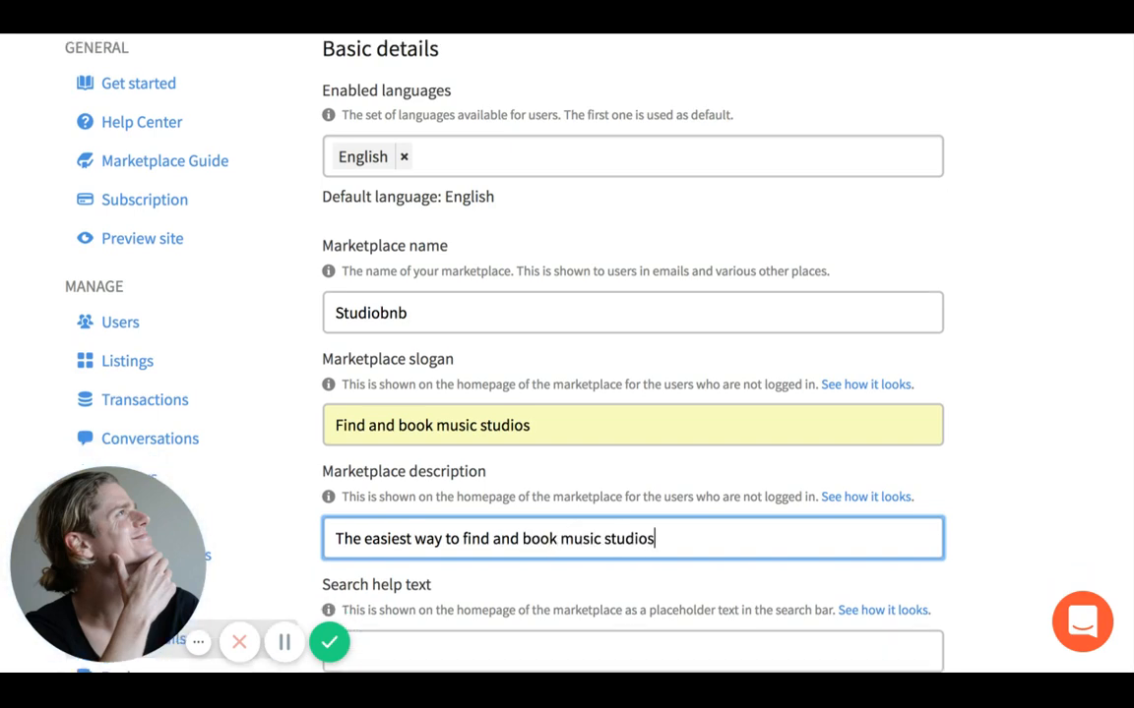
pyautogui.click(496, 527)
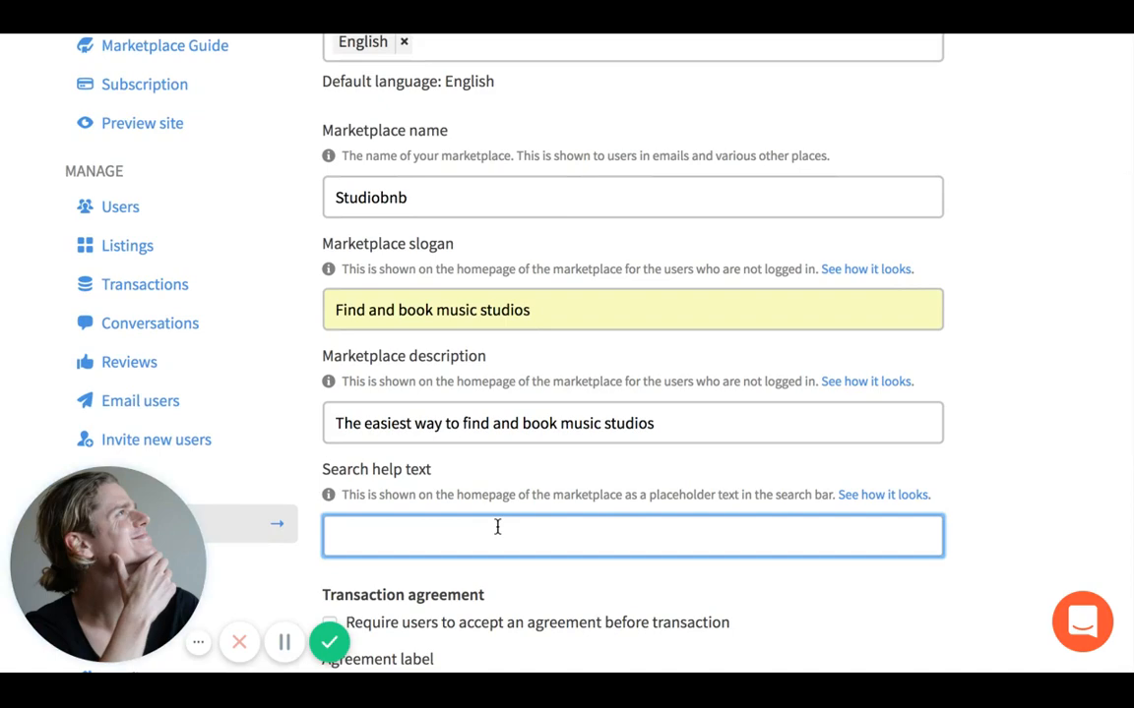
pyautogui.click(503, 495)
pyautogui.scroll(5, 503, 495)
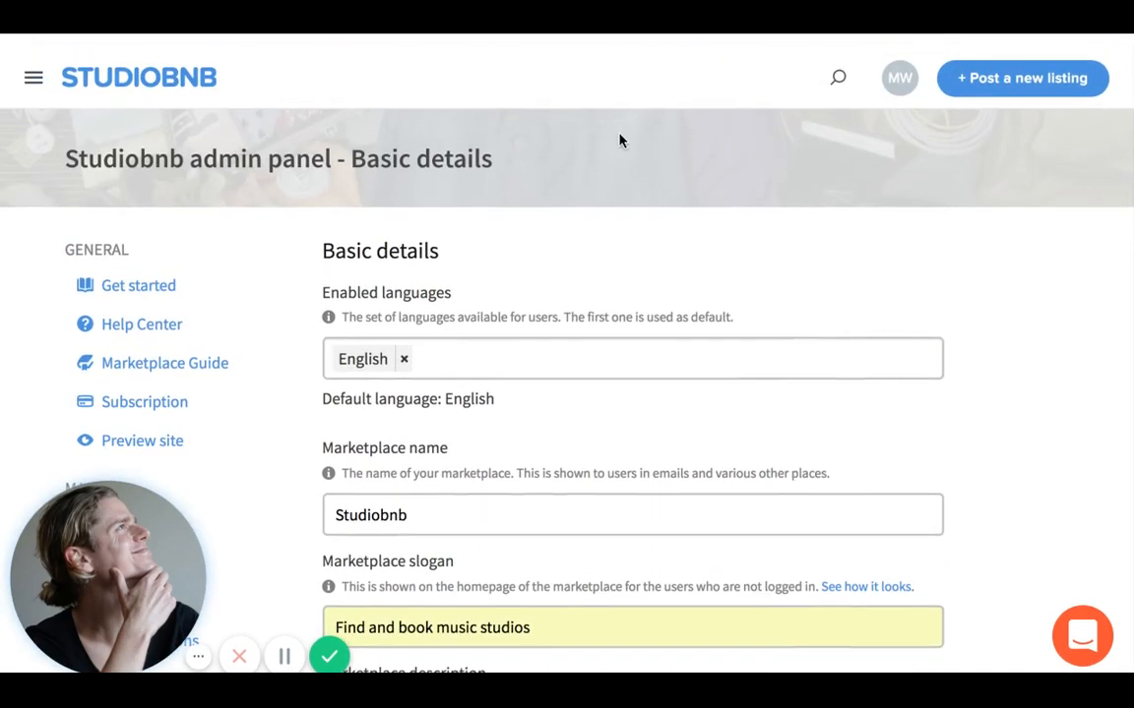
pyautogui.click(839, 65)
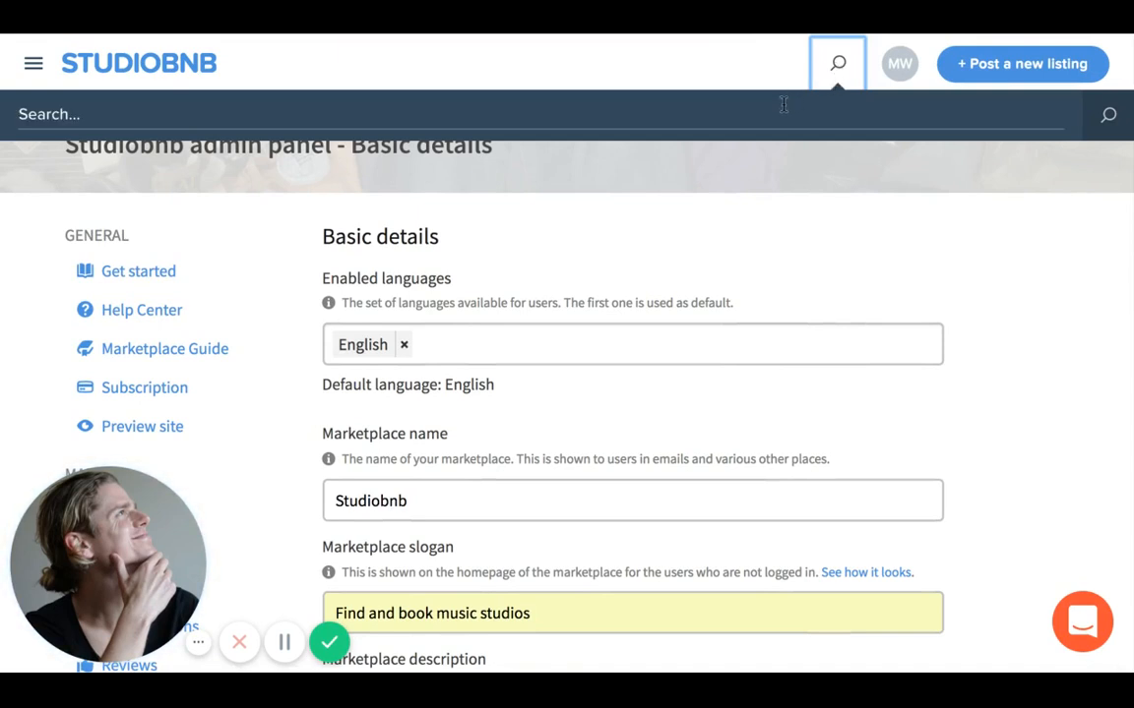
pyautogui.click(621, 110)
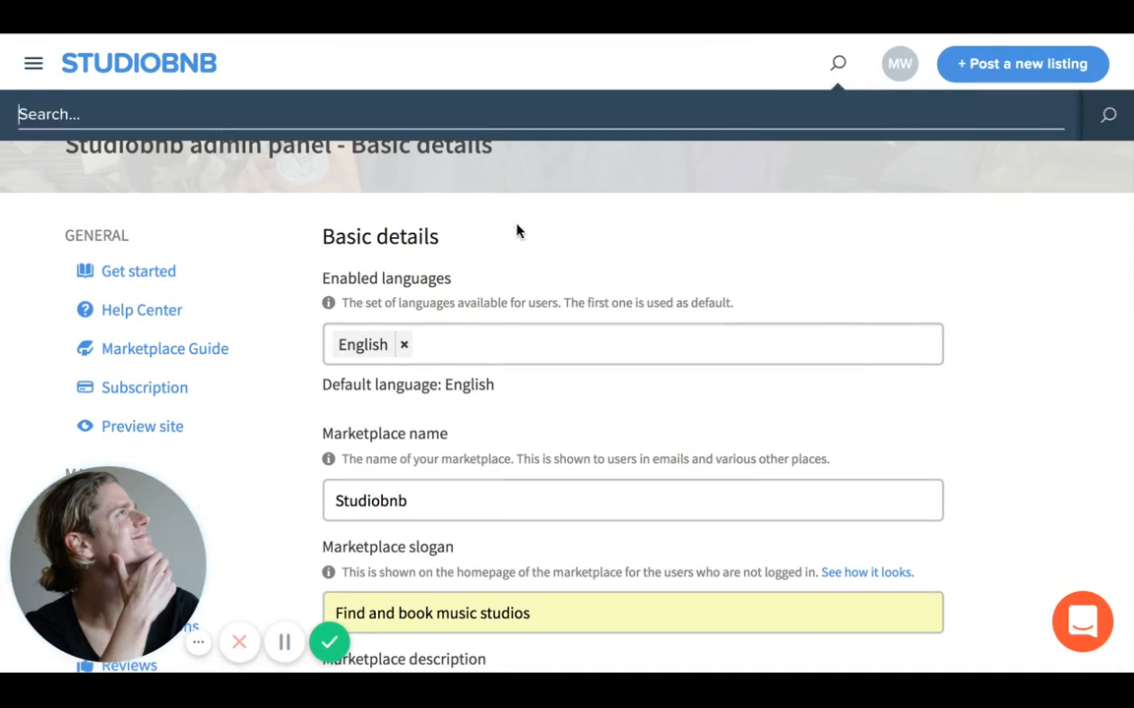
pyautogui.scroll(-2, 516, 230)
pyautogui.scroll(-1, 517, 230)
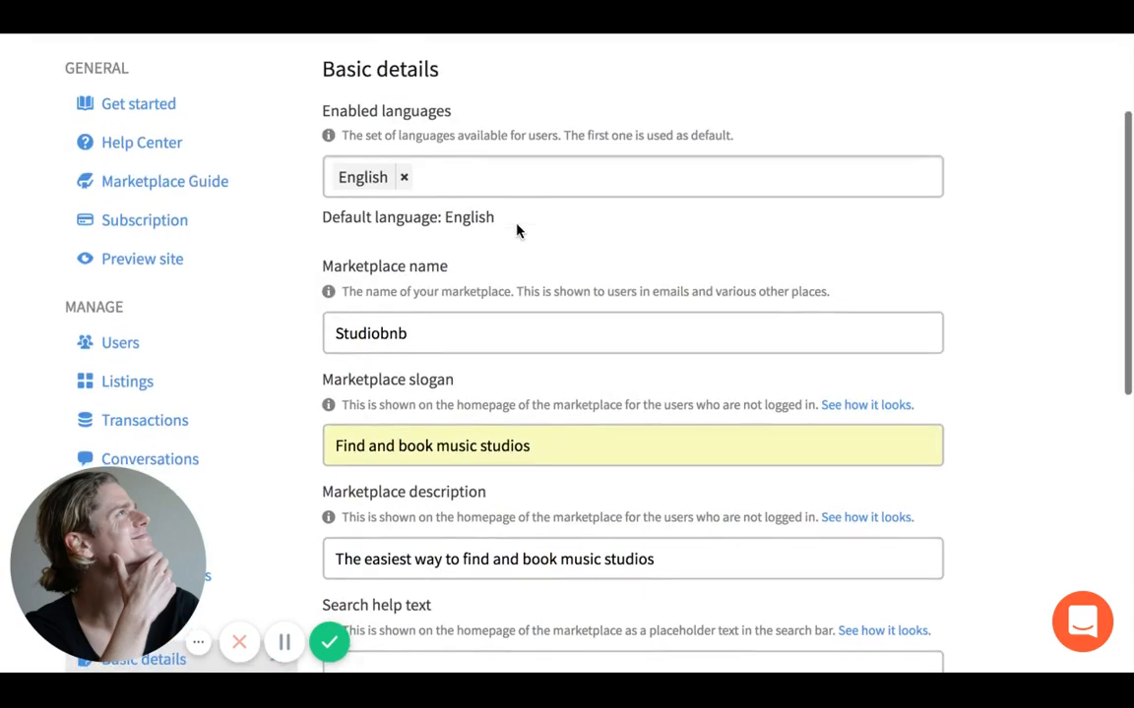
pyautogui.scroll(-2, 516, 230)
pyautogui.scroll(-1, 517, 230)
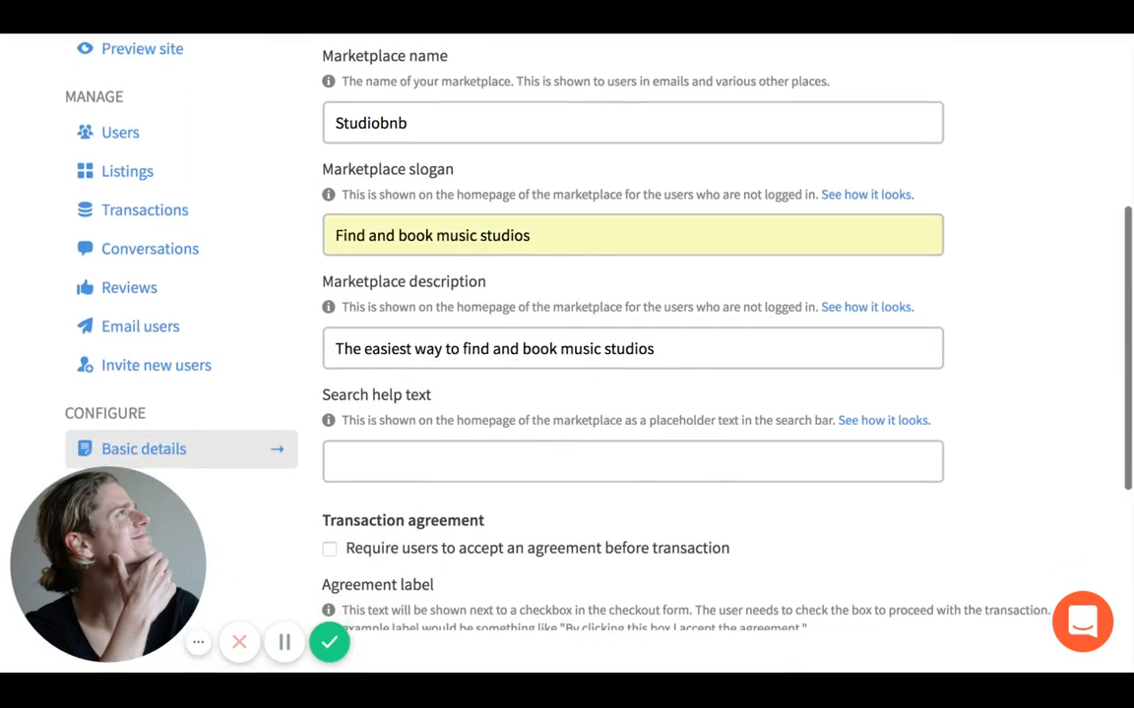
pyautogui.scroll(-1, 506, 369)
pyautogui.click(506, 369)
pyautogui.click(510, 325)
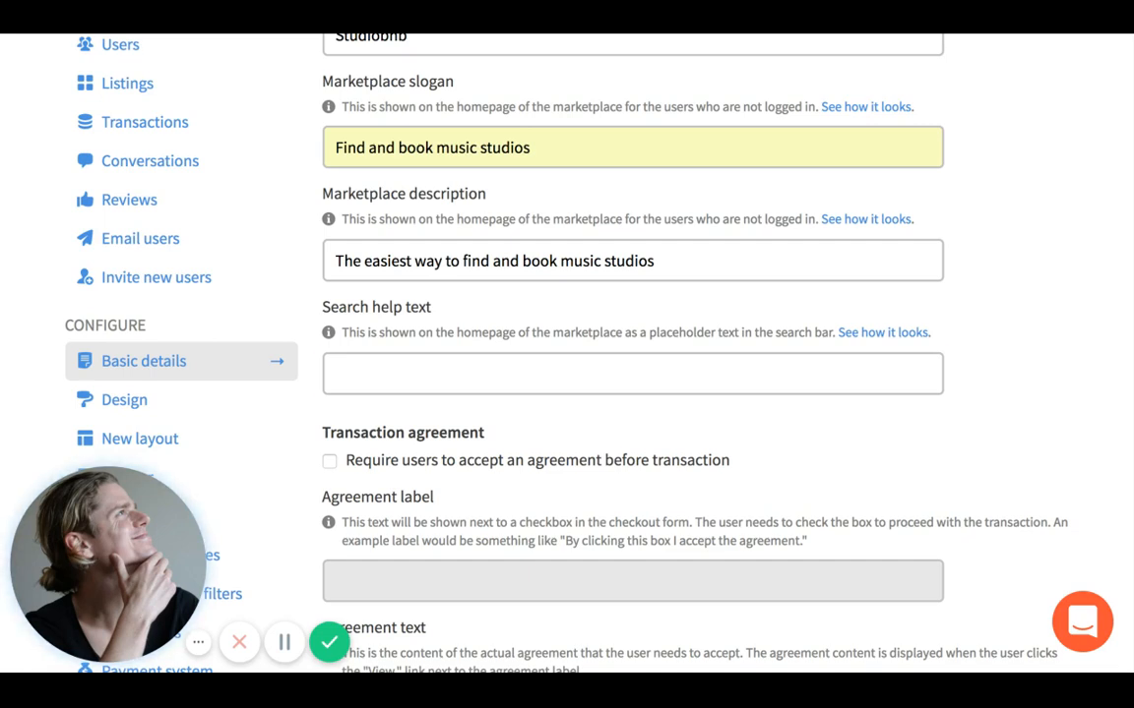
# - Set the search help text to 'Where would you like to make music?'
pyautogui.click(433, 374)
pyautogui.click(515, 341)
pyautogui.click(515, 377)
pyautogui.click(516, 344)
pyautogui.click(513, 379)
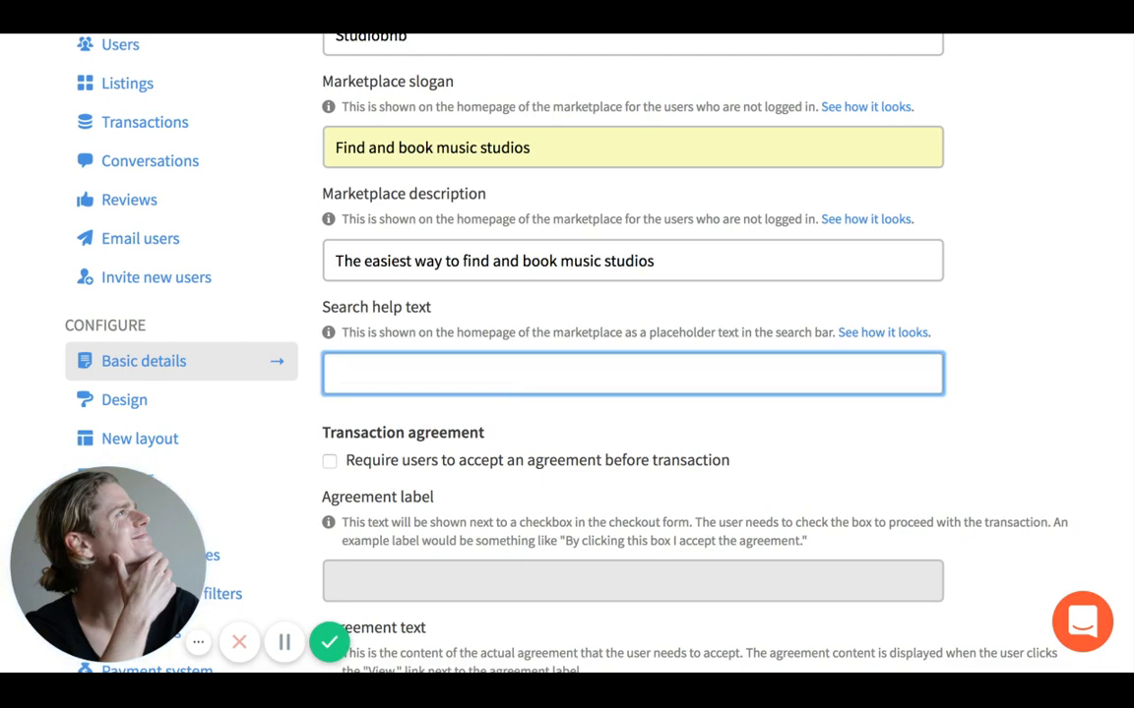
pyautogui.write('Where would you like to make music?')
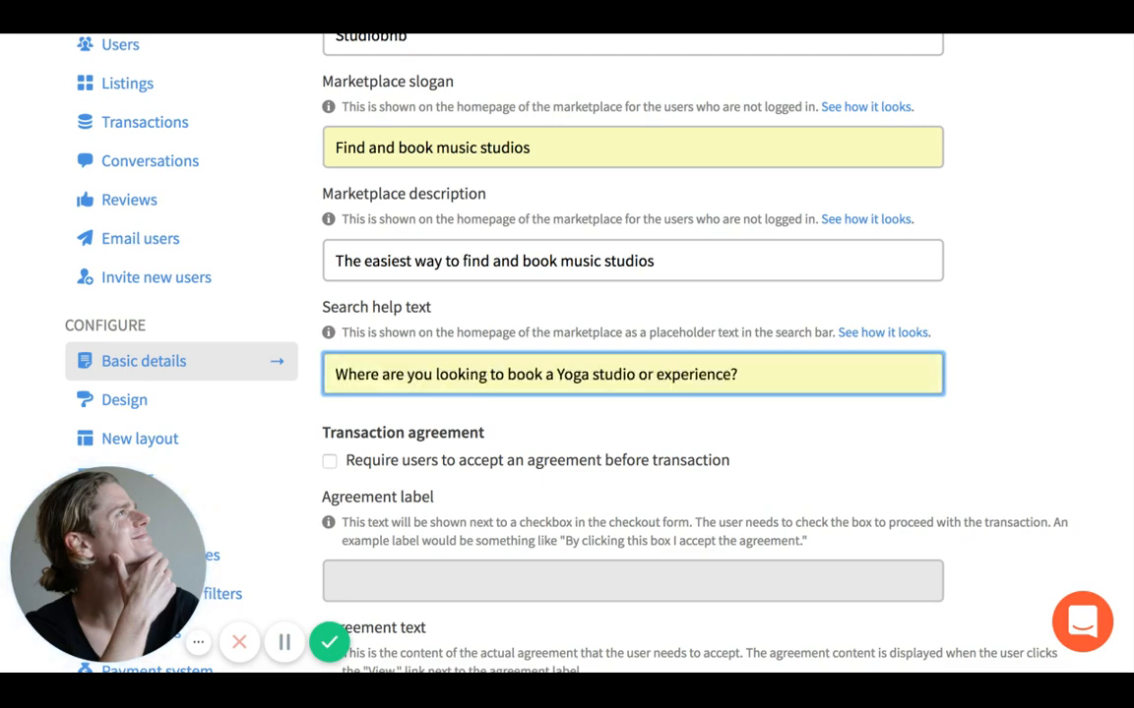
pyautogui.click(543, 407)
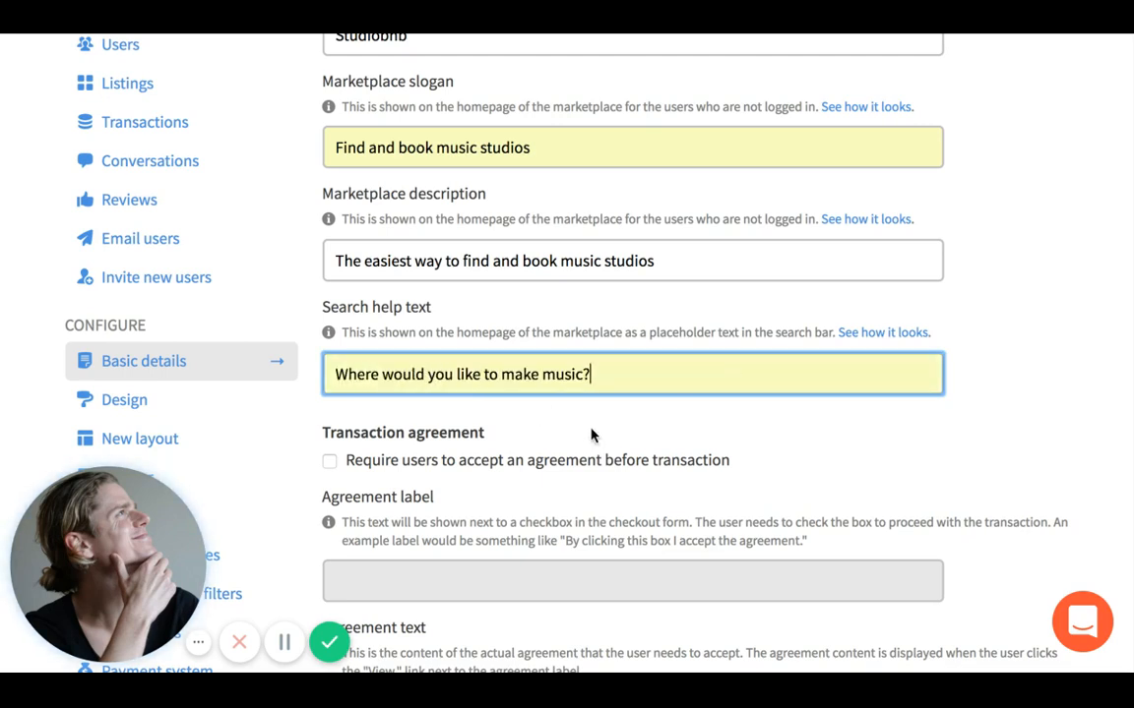
# - Toggle 'Require users to accept an agreement' on, then back off
pyautogui.scroll(-2, 590, 434)
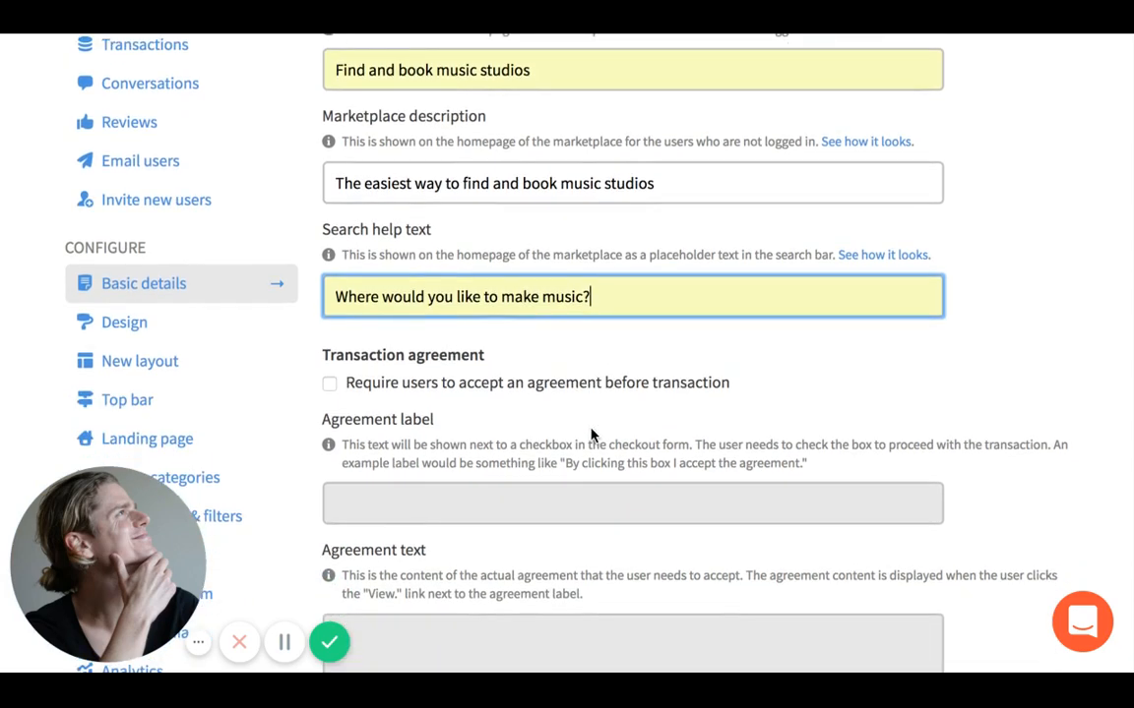
pyautogui.scroll(-1, 593, 435)
pyautogui.click(329, 306)
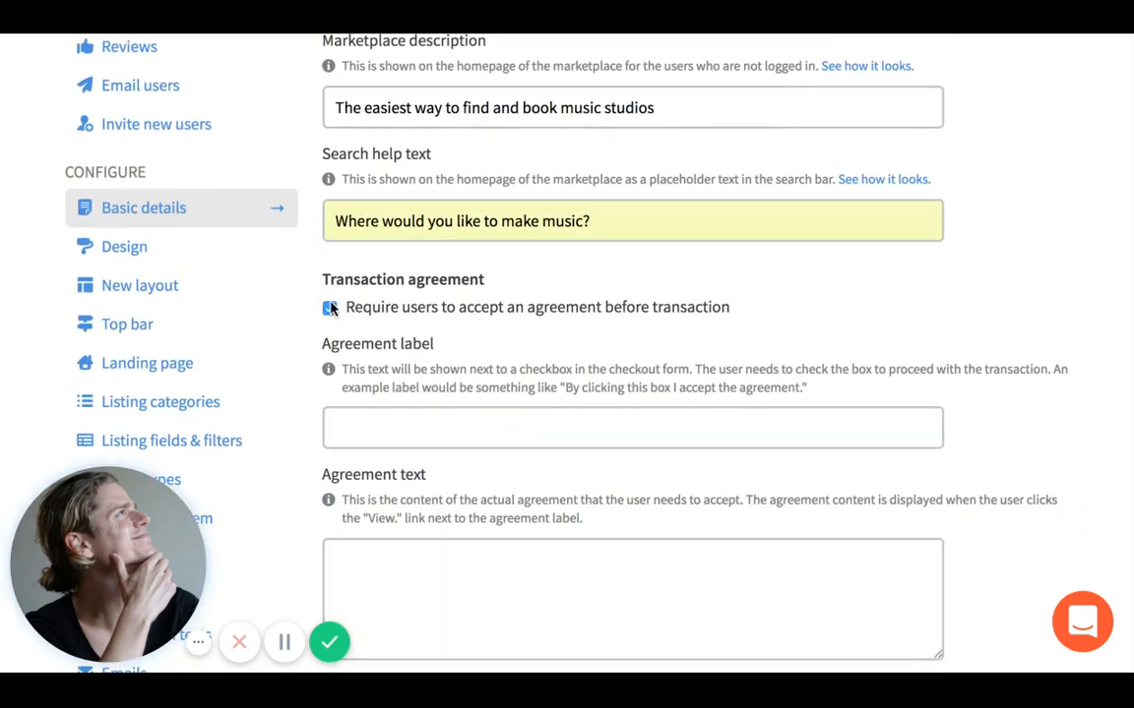
pyautogui.click(451, 425)
pyautogui.click(462, 351)
pyautogui.scroll(-1, 395, 367)
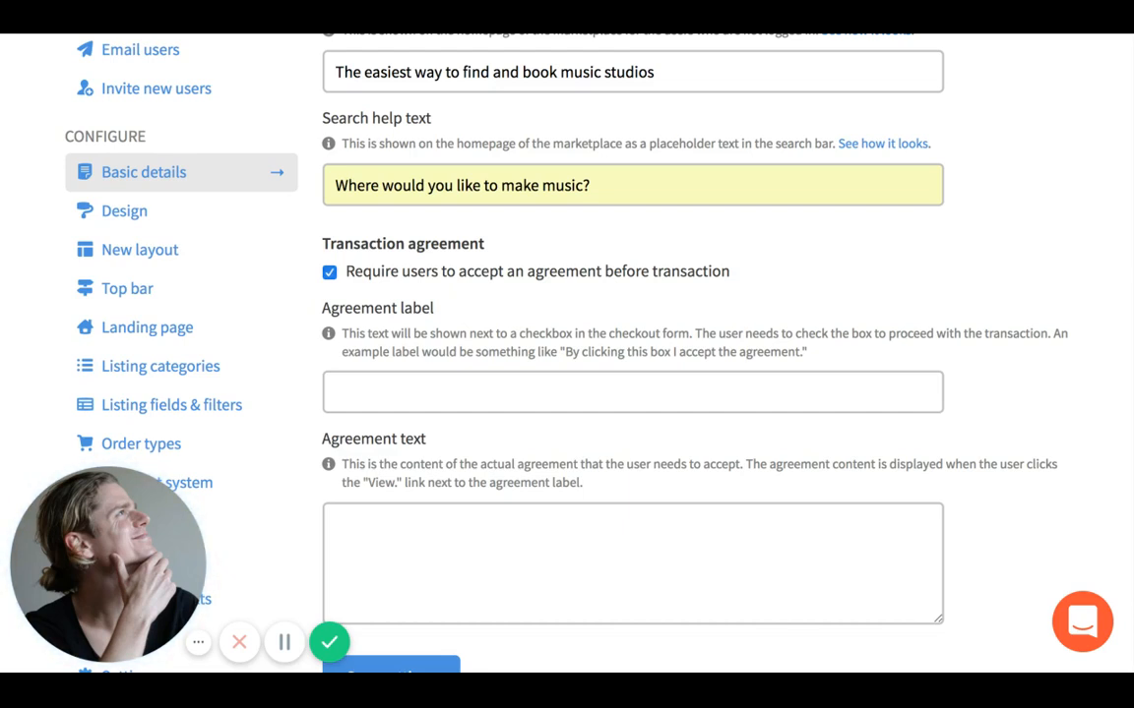
pyautogui.click(329, 272)
pyautogui.scroll(-1, 335, 296)
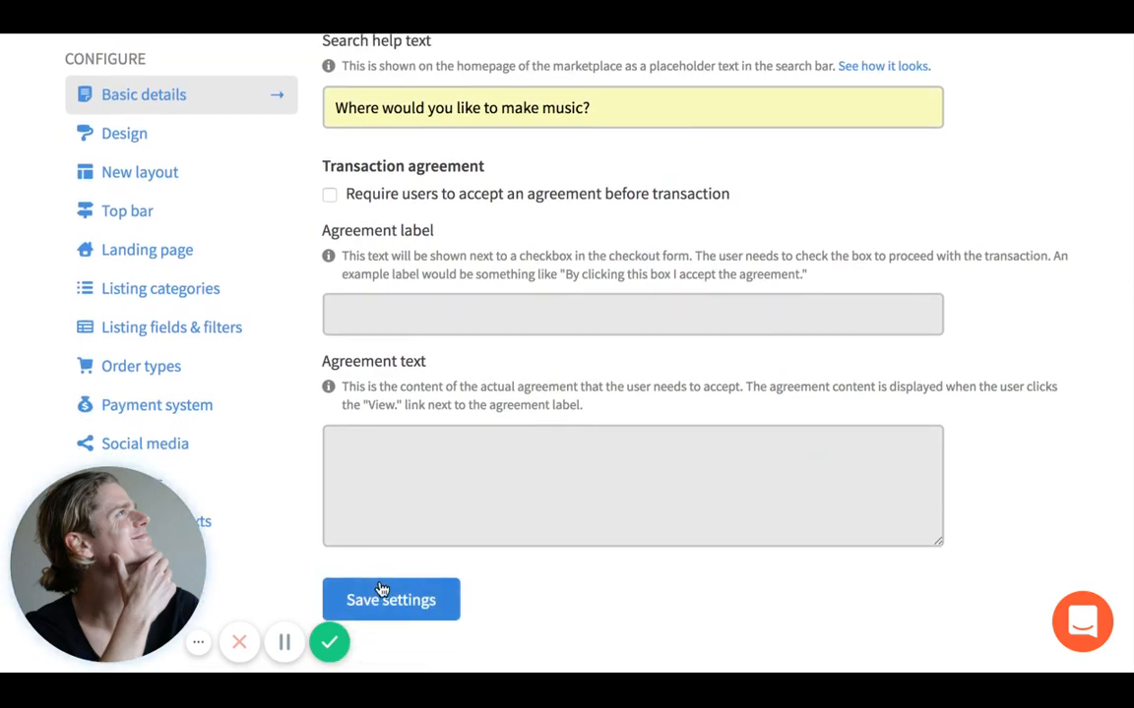
# - Save the Basic details, dismiss the task-completed message and go to Design settings
pyautogui.click(382, 595)
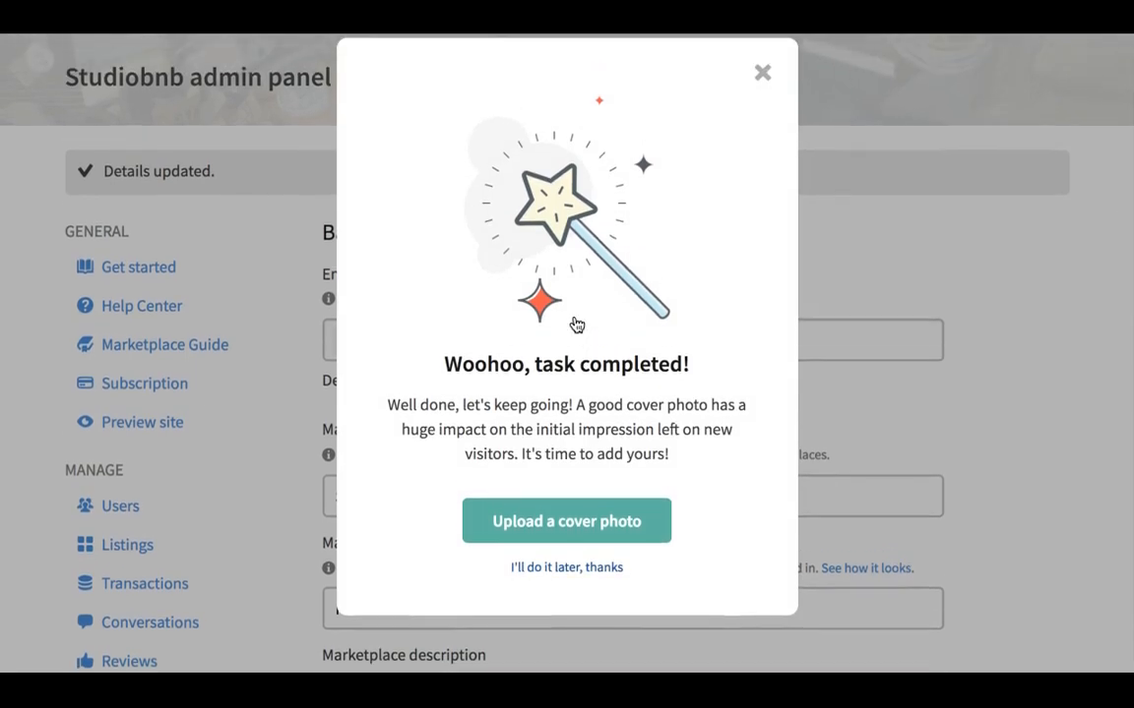
pyautogui.click(761, 83)
pyautogui.scroll(-2, 696, 293)
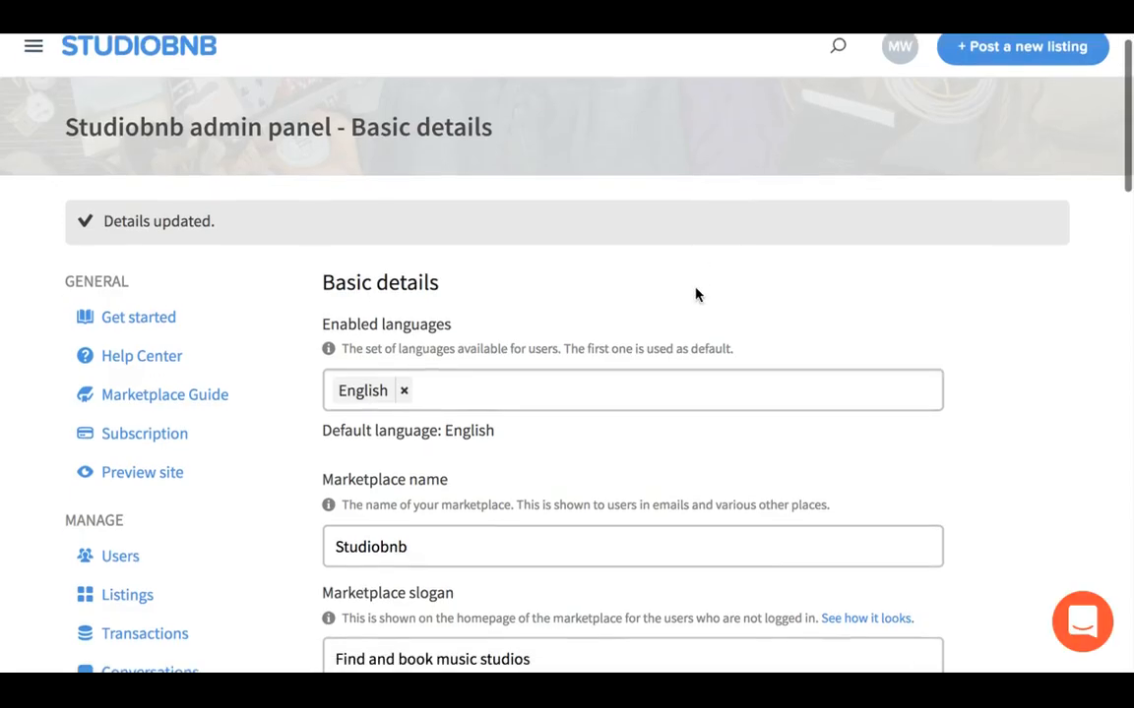
pyautogui.scroll(-5, 696, 293)
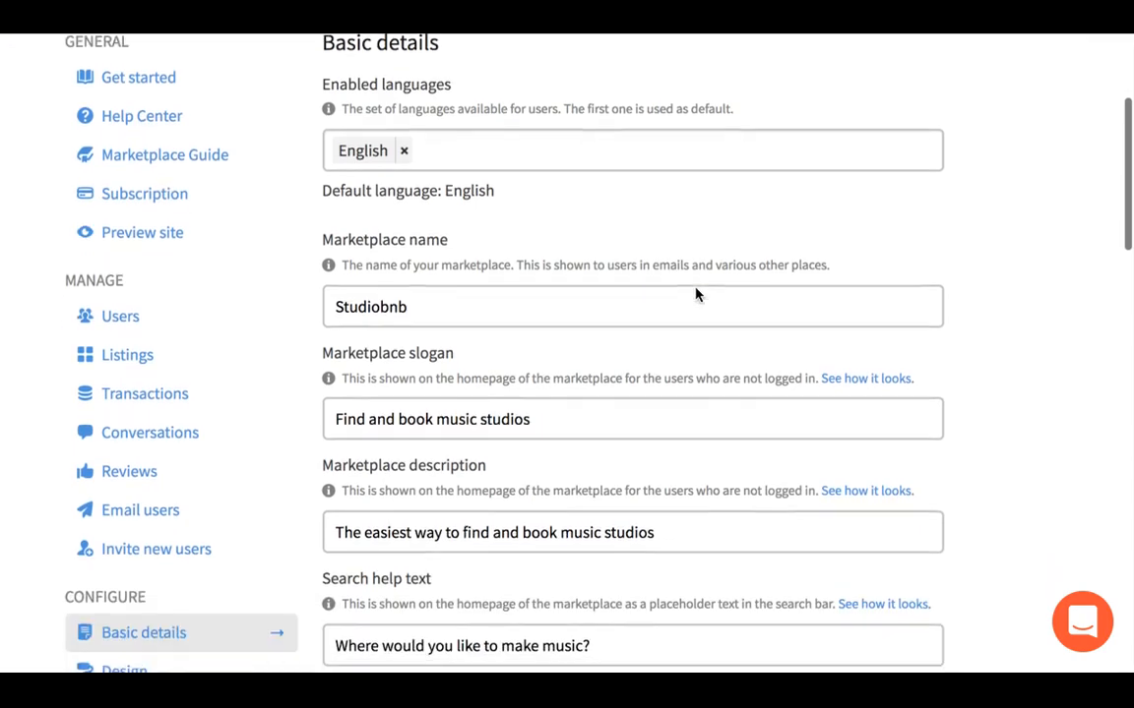
pyautogui.scroll(-3, 696, 293)
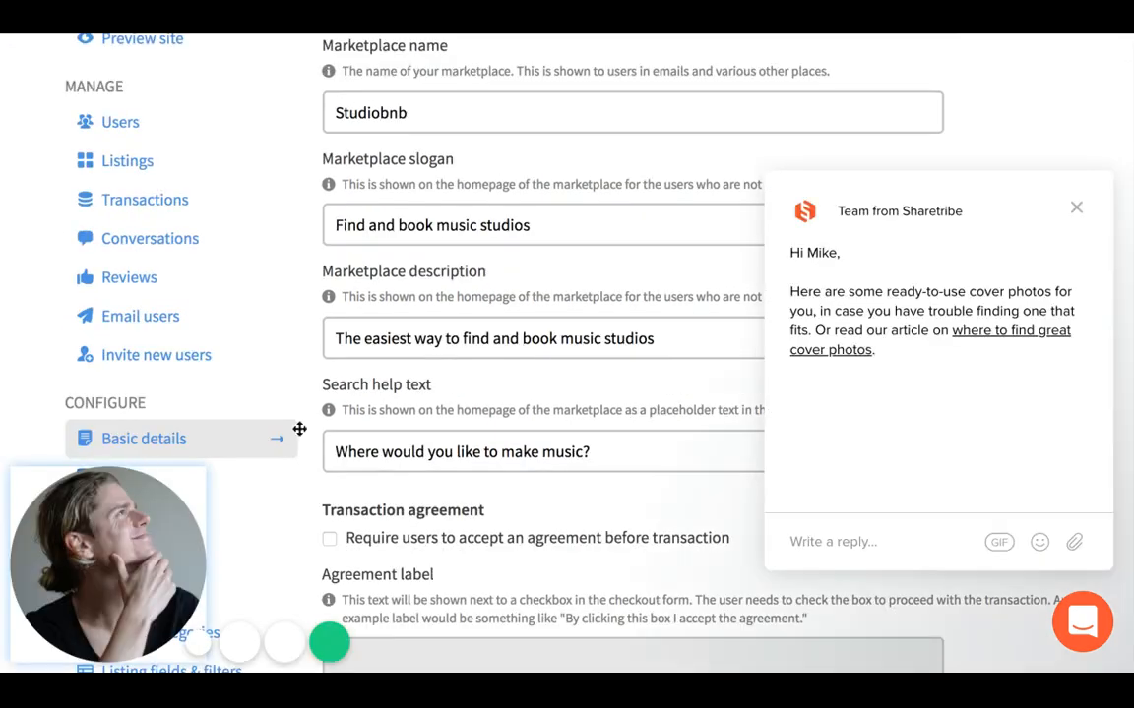
pyautogui.click(1077, 209)
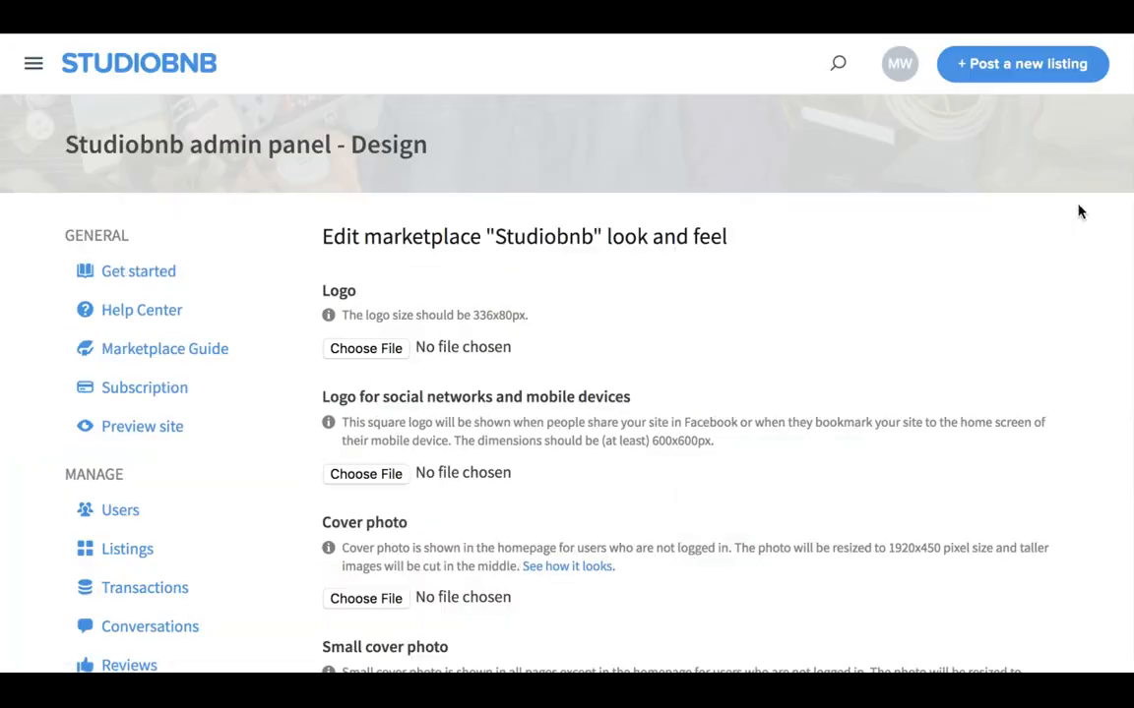
# - Upload Untitled Design (1).jpg as logo and ST2.jpeg as cover and small cover photos
pyautogui.scroll(-1, 771, 286)
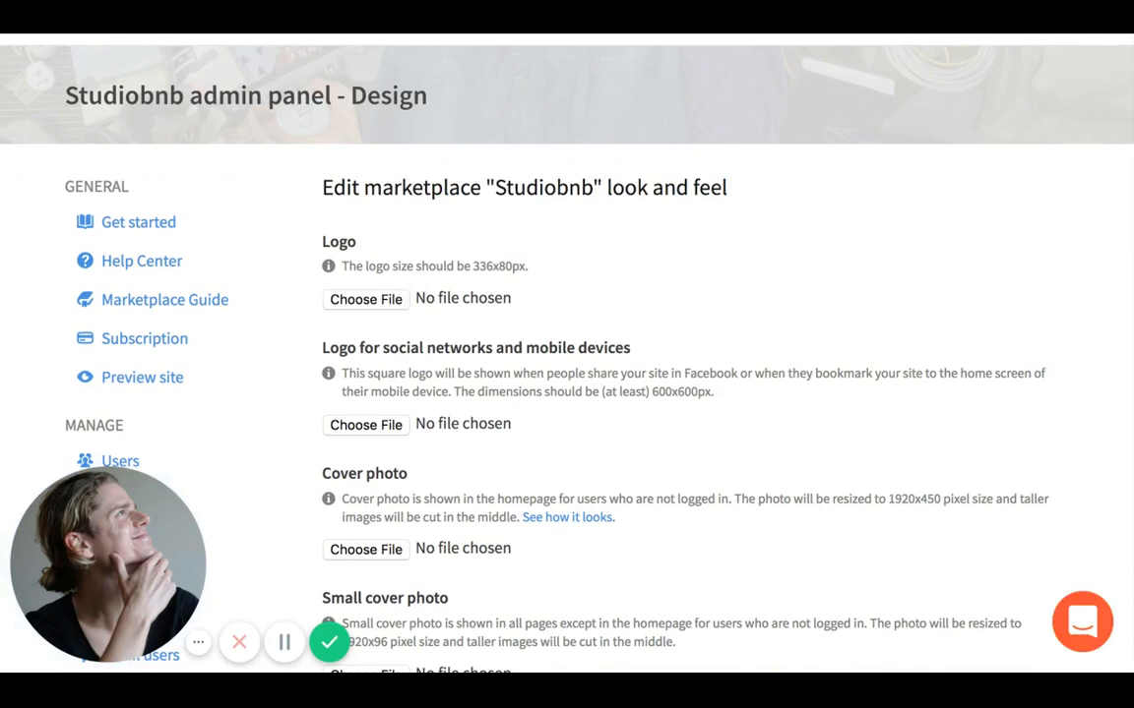
pyautogui.press('Return')
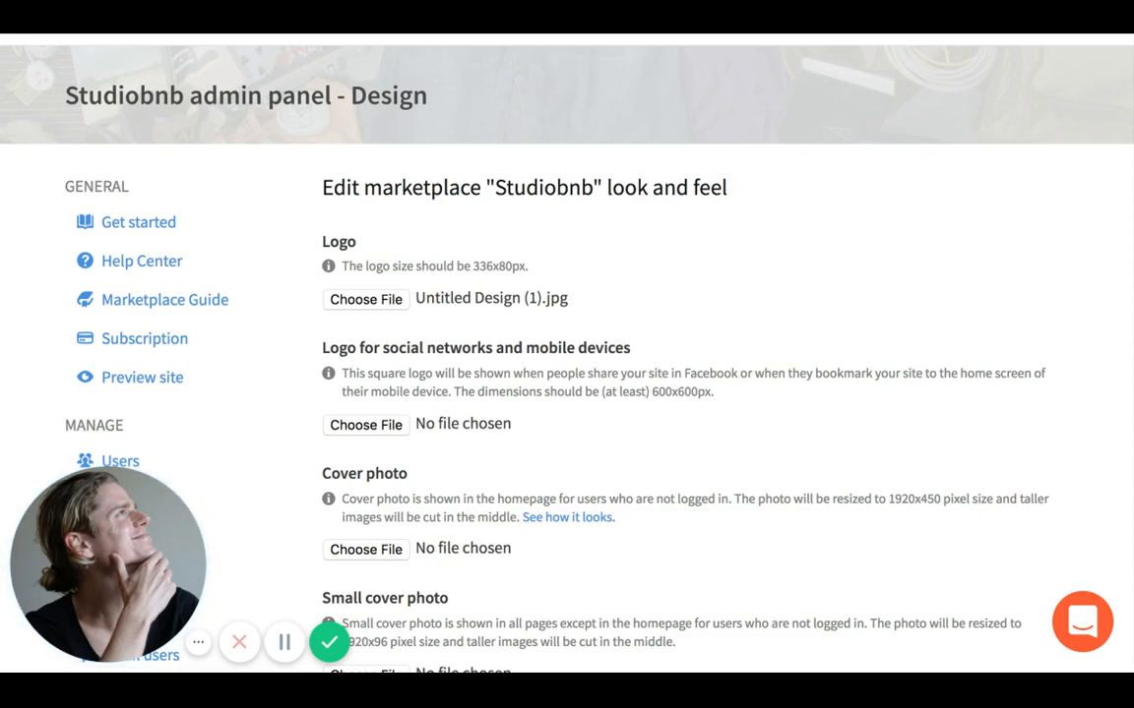
pyautogui.scroll(-1, 519, 407)
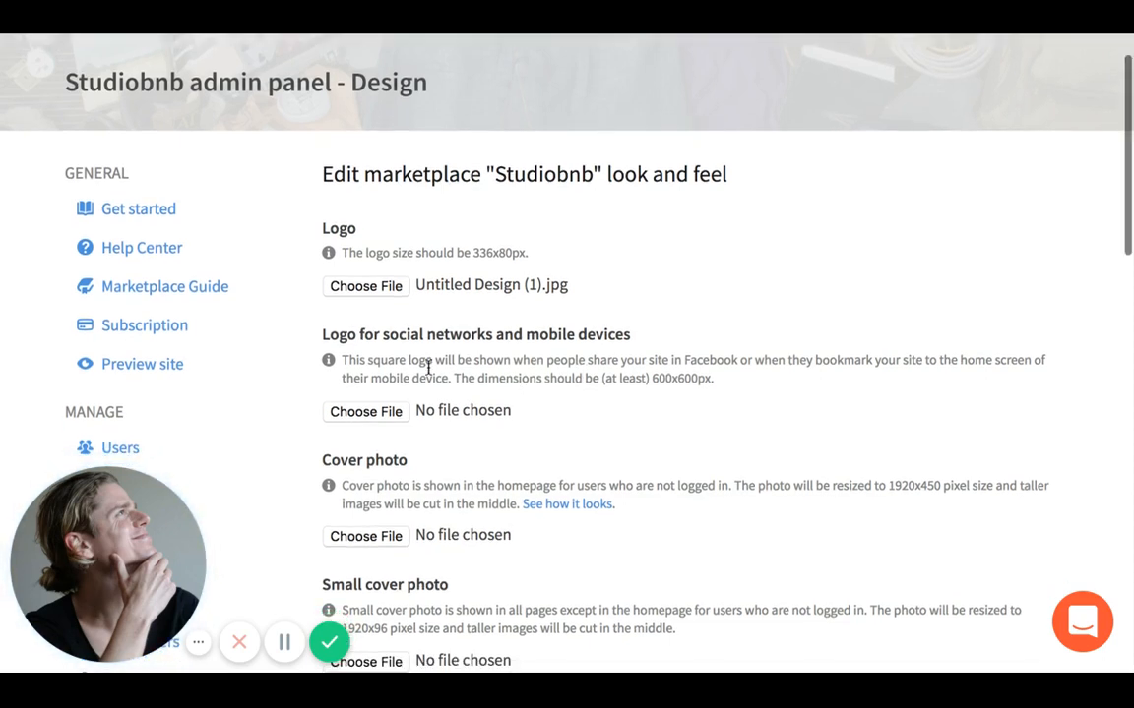
pyautogui.scroll(-2, 455, 394)
pyautogui.scroll(-3, 456, 394)
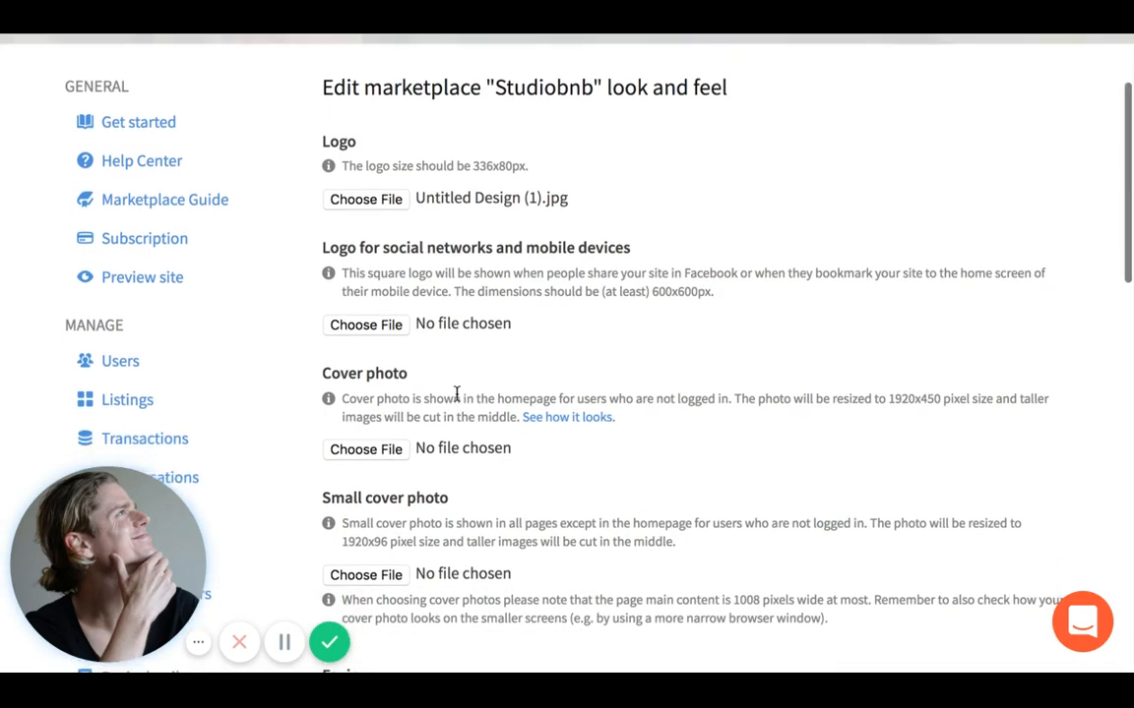
pyautogui.scroll(-1, 455, 394)
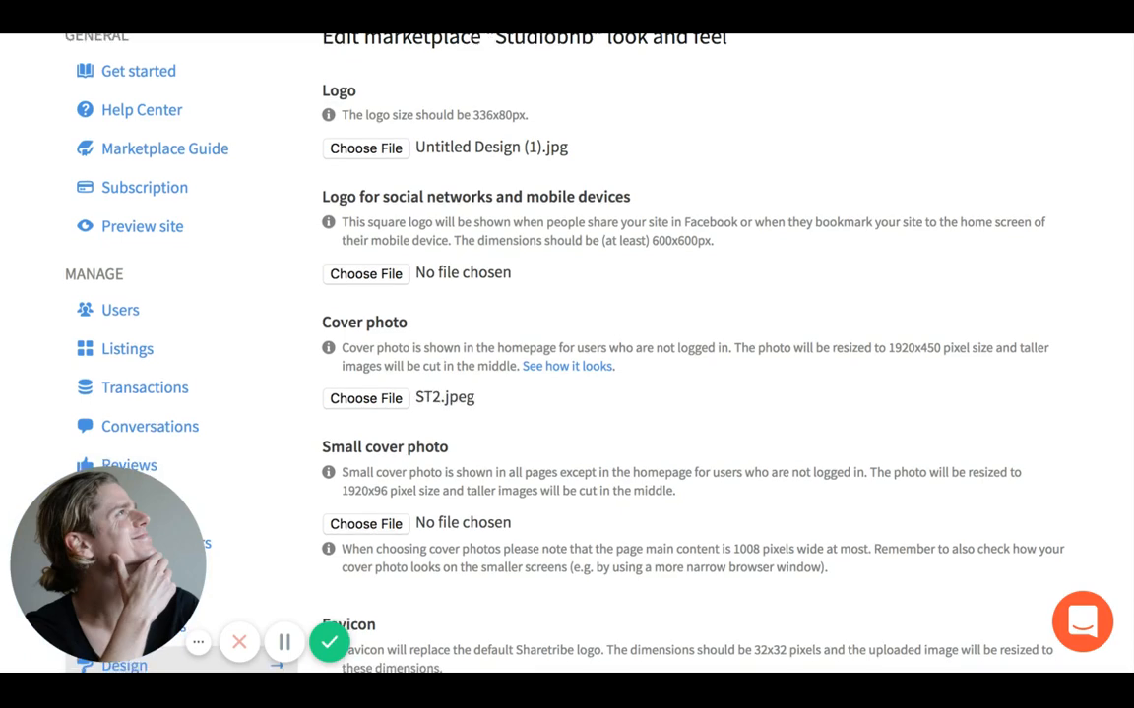
pyautogui.scroll(-2, 401, 454)
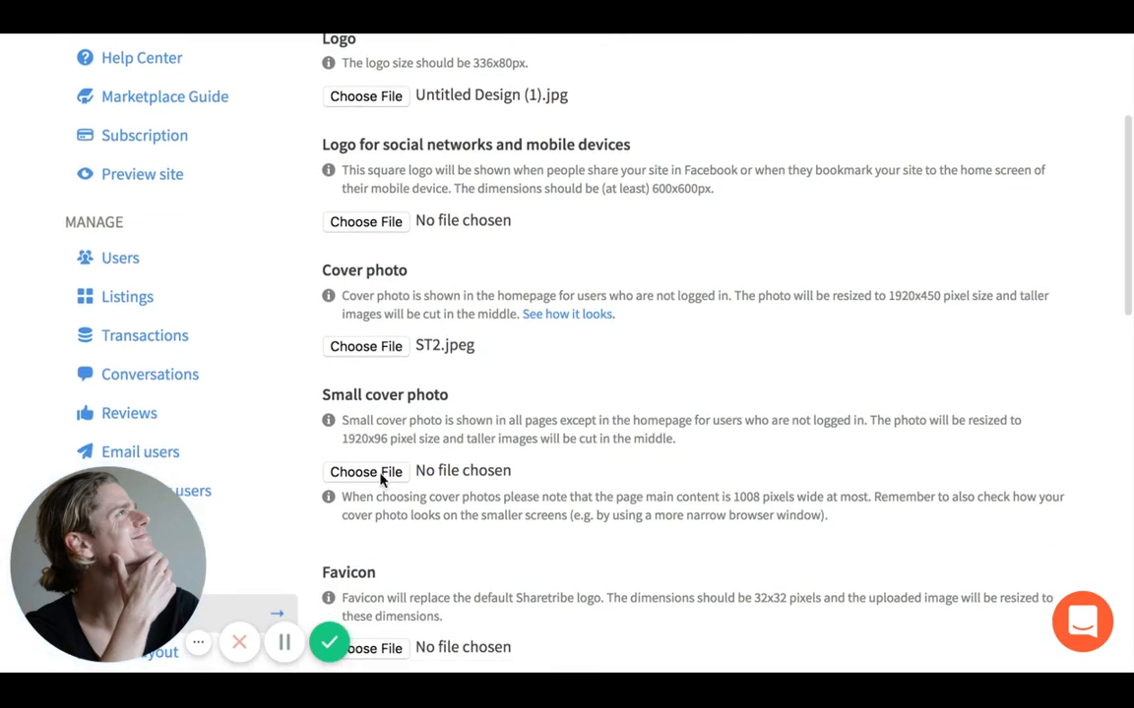
pyautogui.click(381, 473)
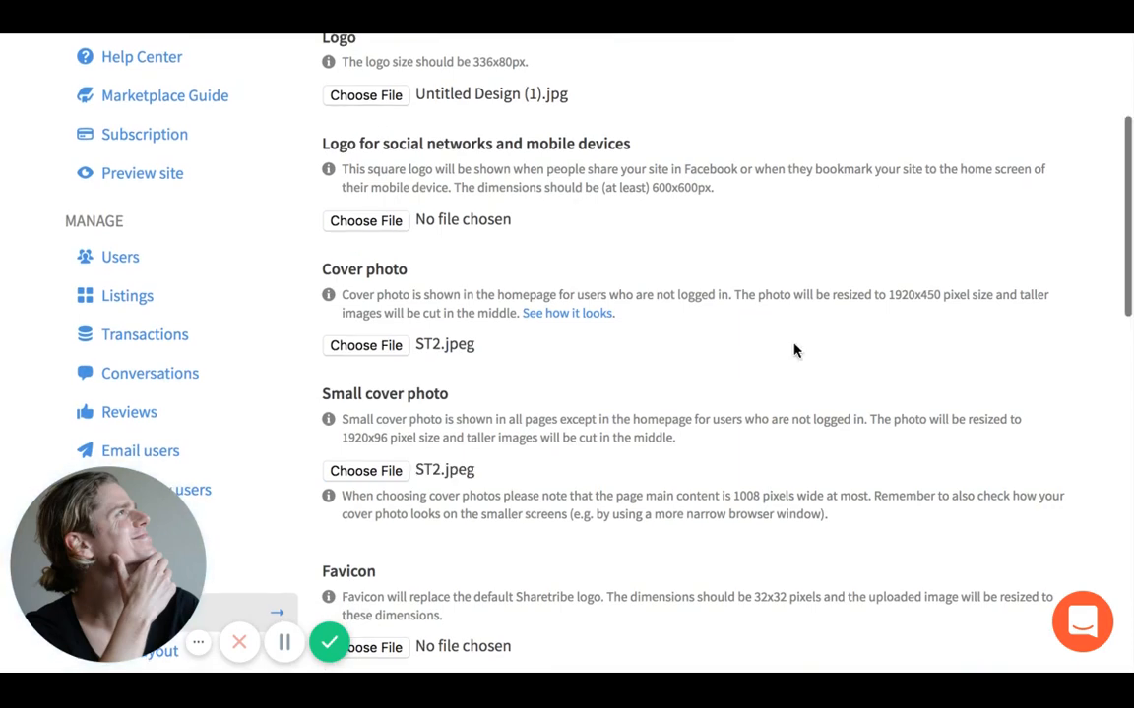
pyautogui.scroll(-3, 834, 397)
pyautogui.scroll(-3, 832, 397)
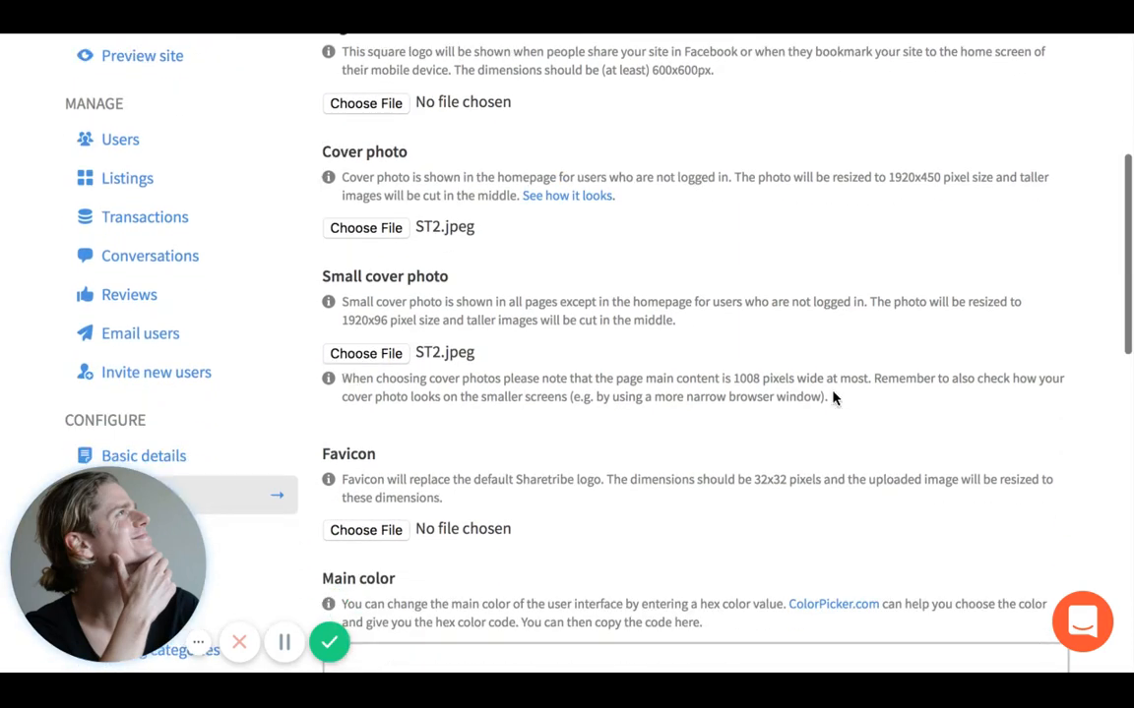
pyautogui.scroll(-5, 834, 397)
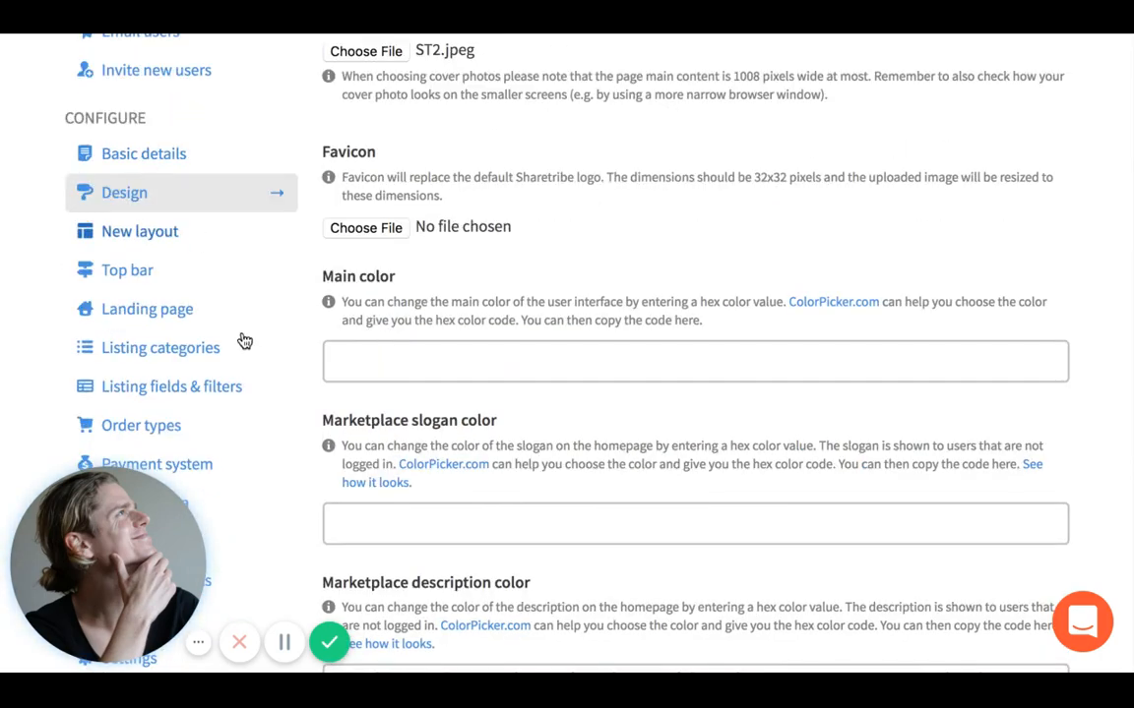
pyautogui.scroll(-1, 243, 346)
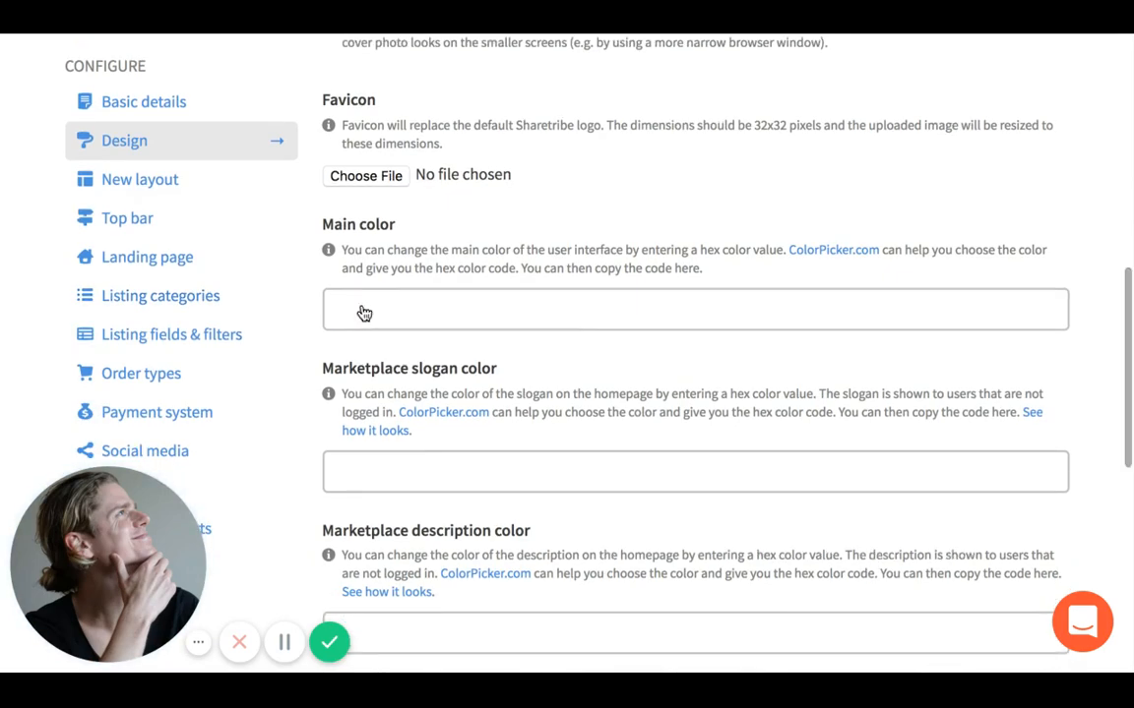
pyautogui.scroll(-2, 362, 312)
pyautogui.scroll(-1, 362, 312)
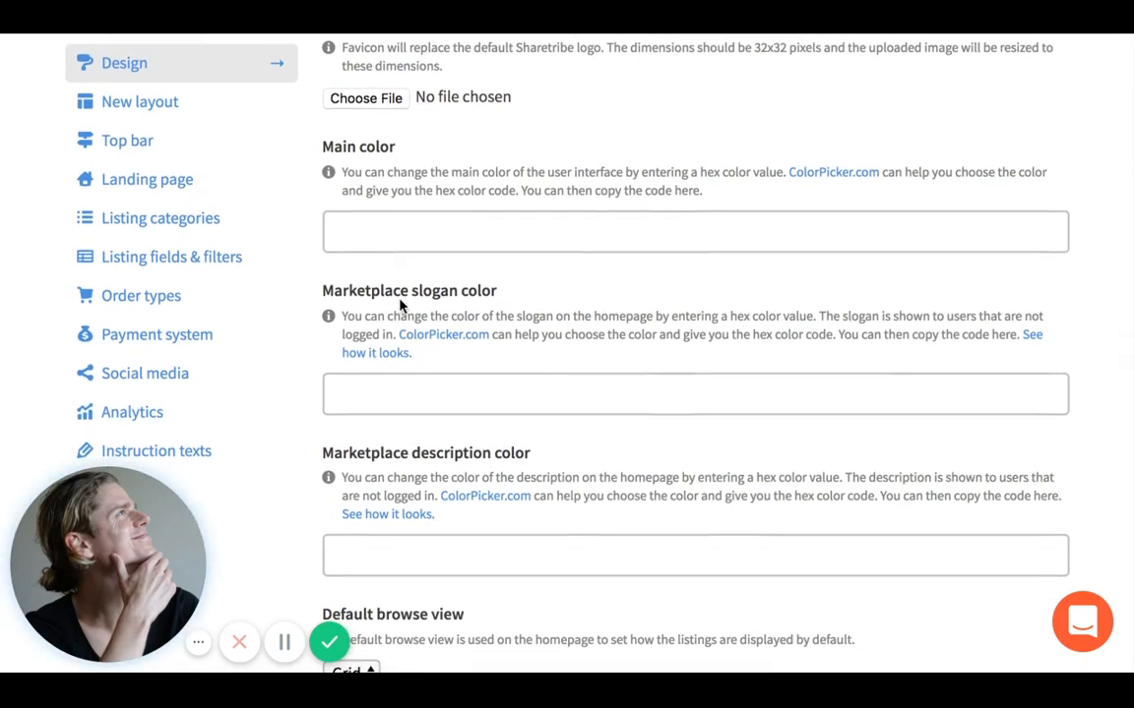
pyautogui.scroll(-2, 435, 380)
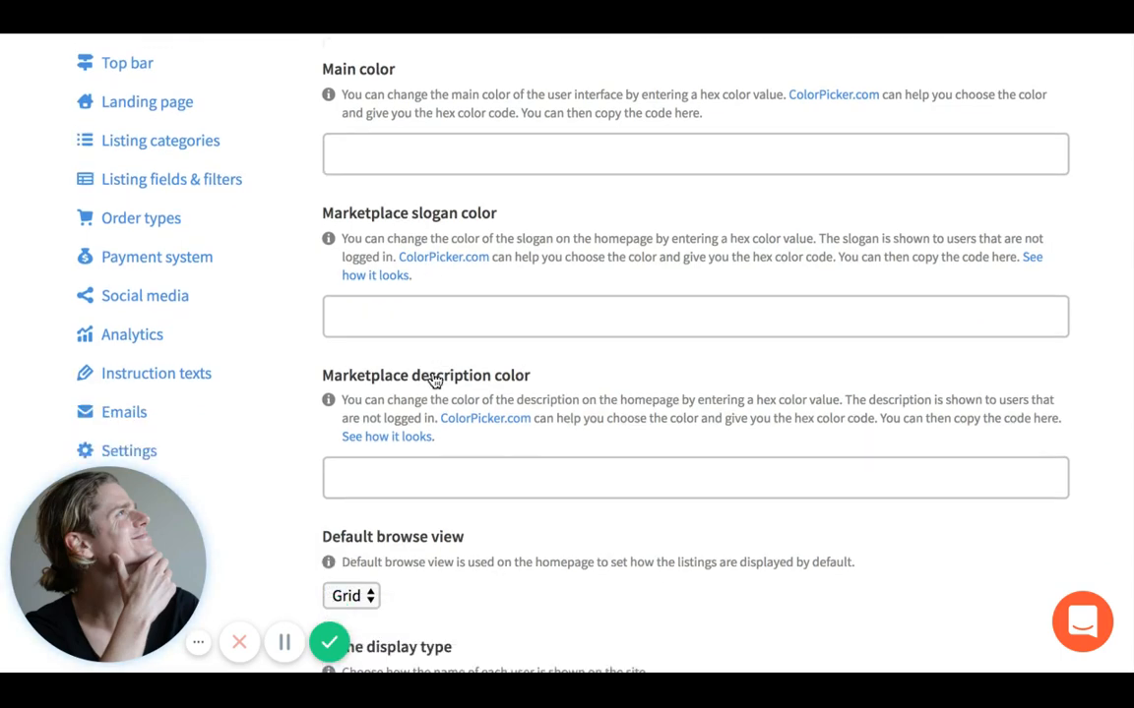
pyautogui.scroll(-1, 454, 446)
pyautogui.scroll(-3, 453, 446)
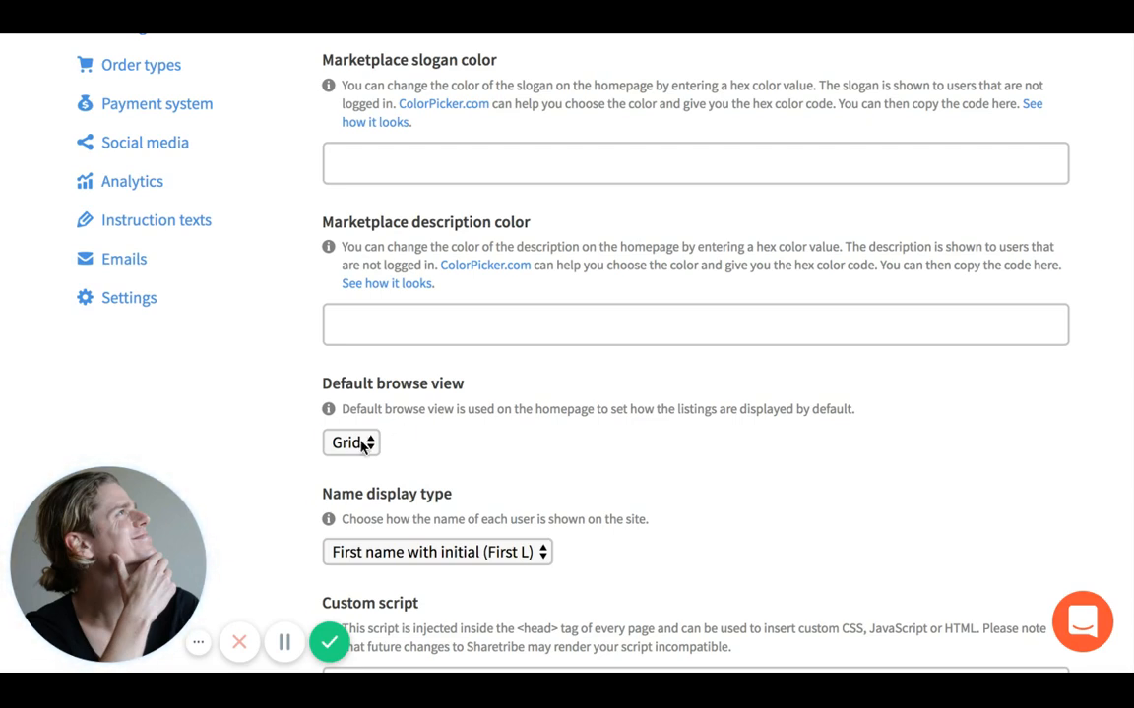
# - Review the default browse view and set Name display type to 'First name with initial (First L)'
pyautogui.click(351, 443)
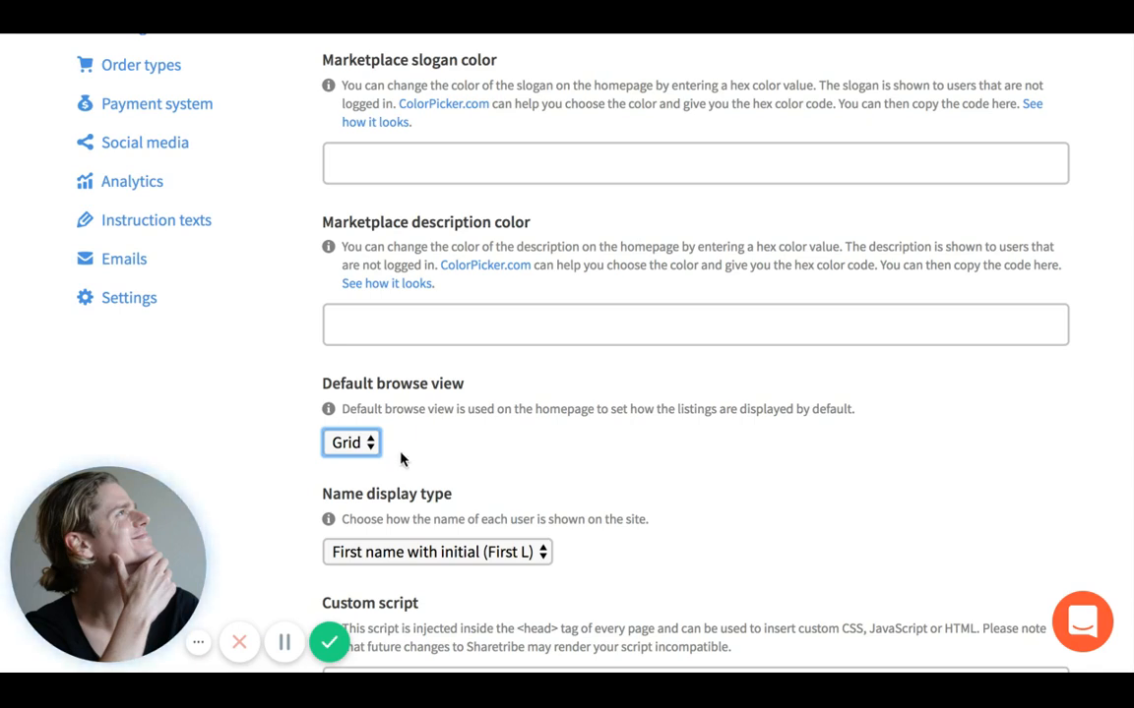
pyautogui.scroll(-1, 371, 448)
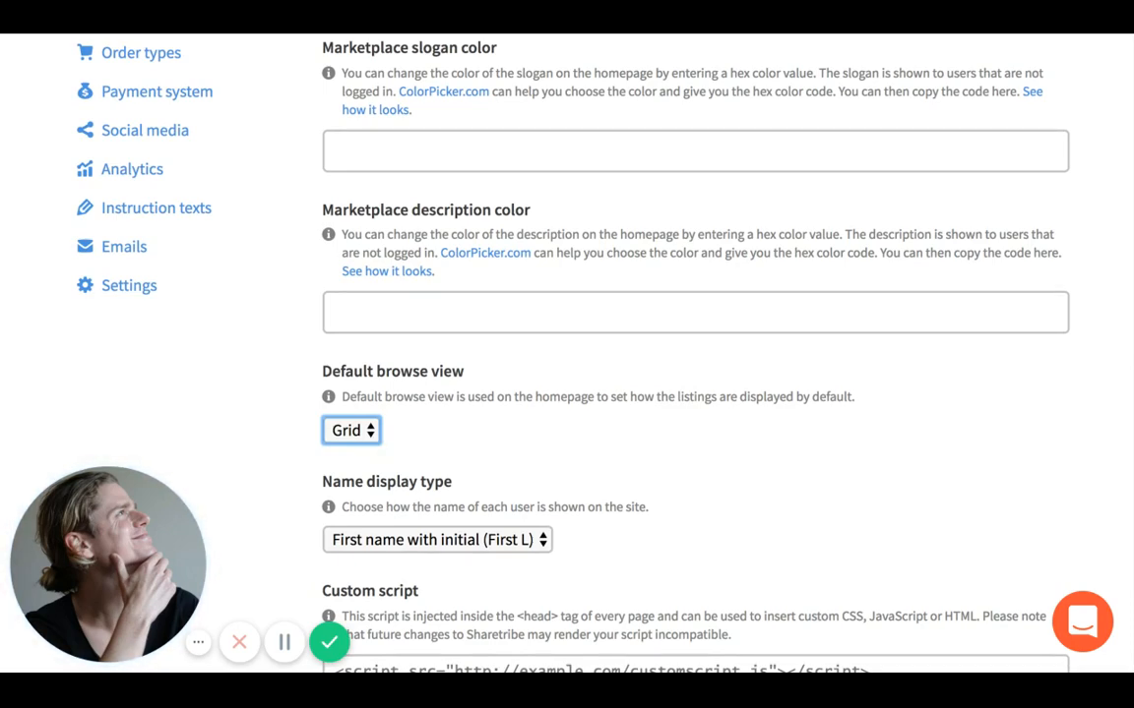
pyautogui.scroll(-1, 409, 511)
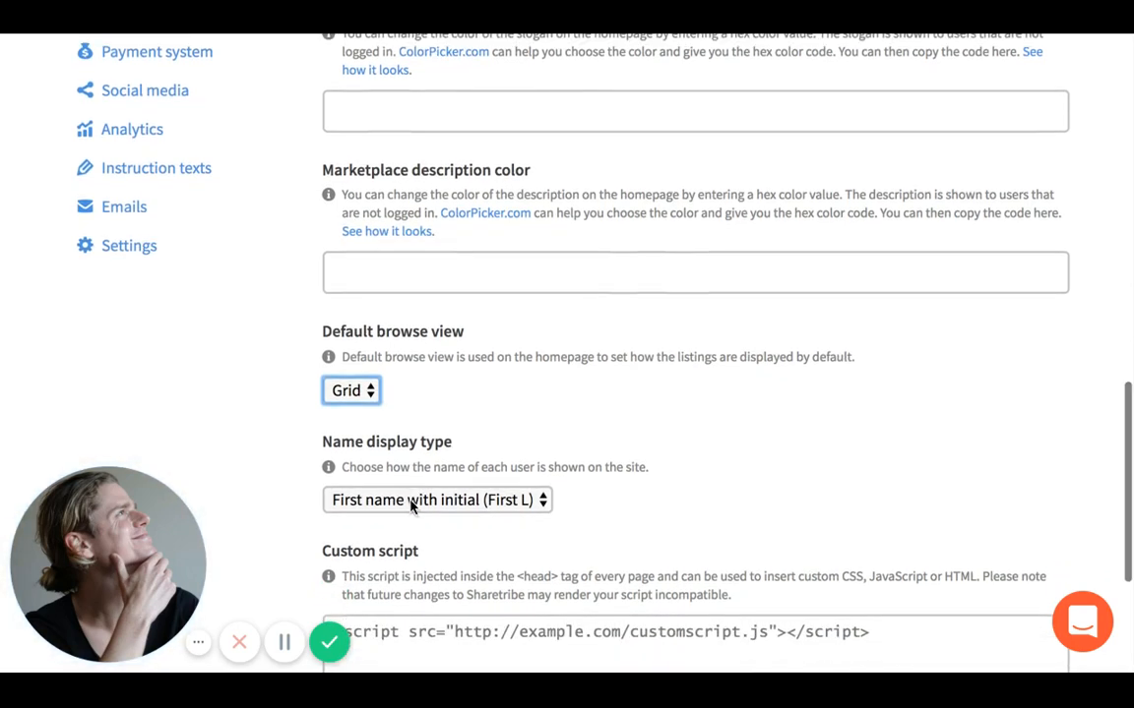
pyautogui.click(412, 504)
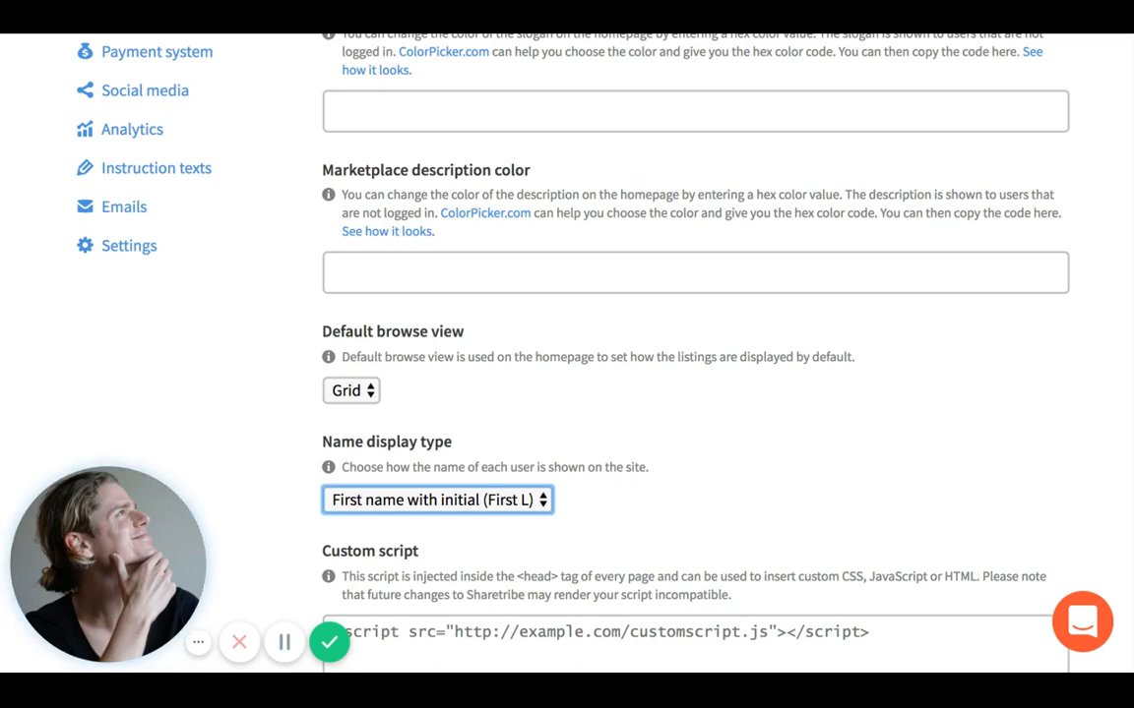
pyautogui.scroll(-2, 567, 354)
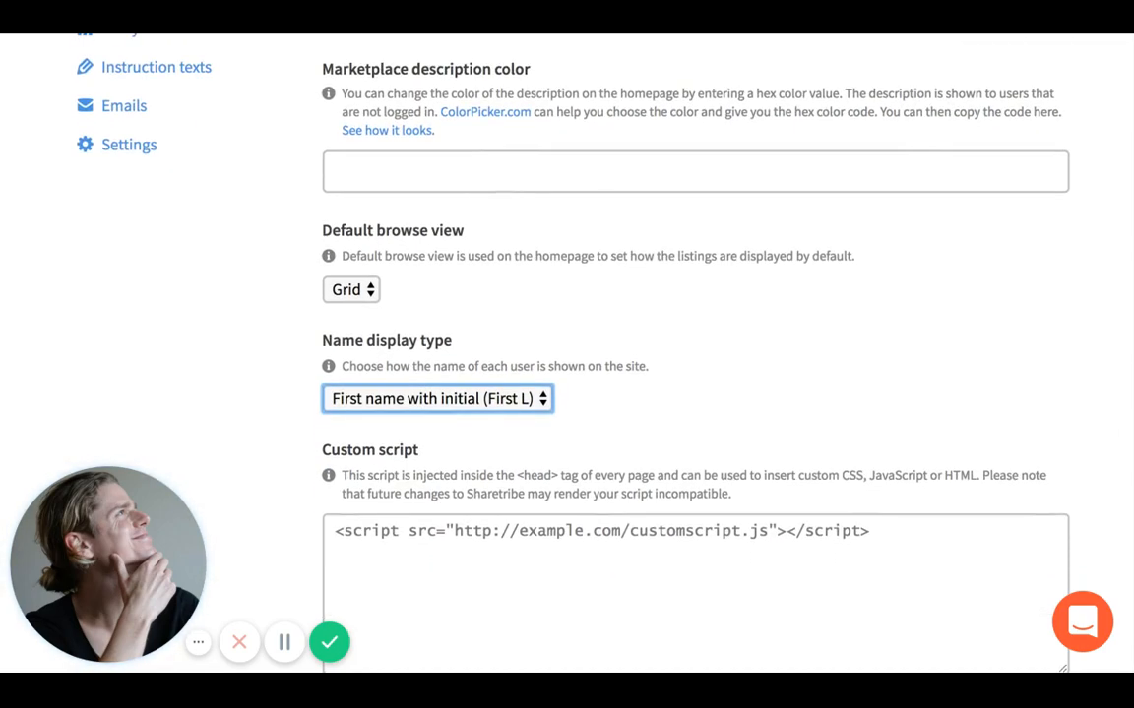
pyautogui.scroll(-3, 358, 285)
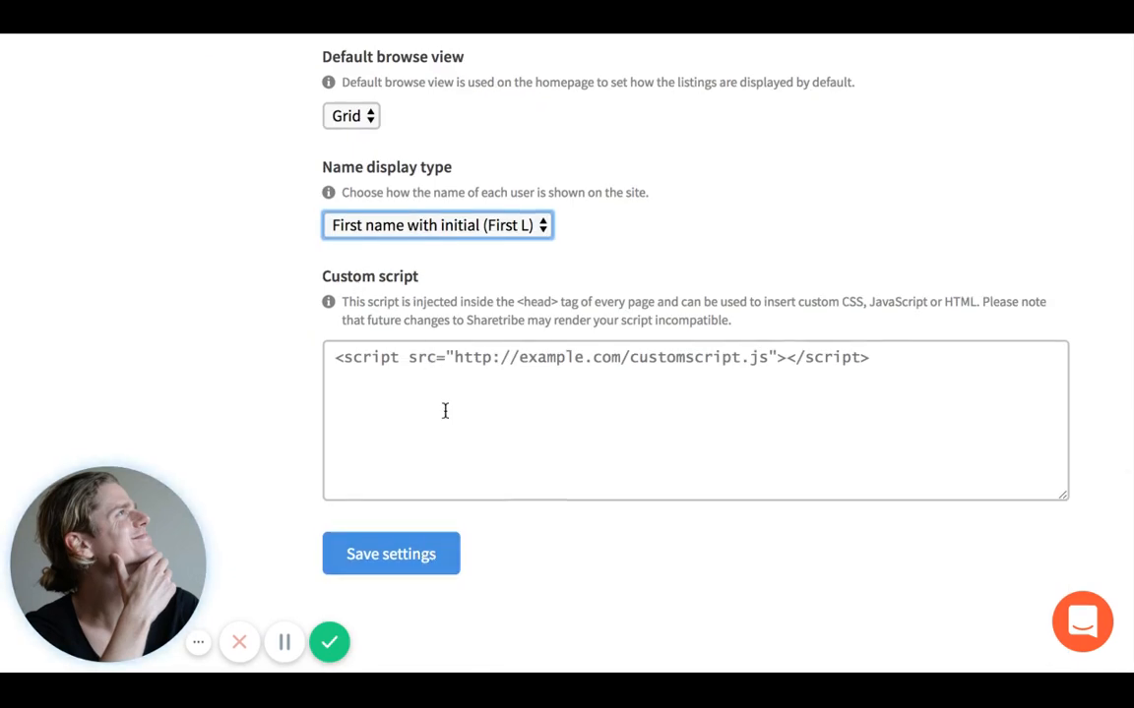
# - Save the Design settings and scroll down through the page
pyautogui.click(429, 557)
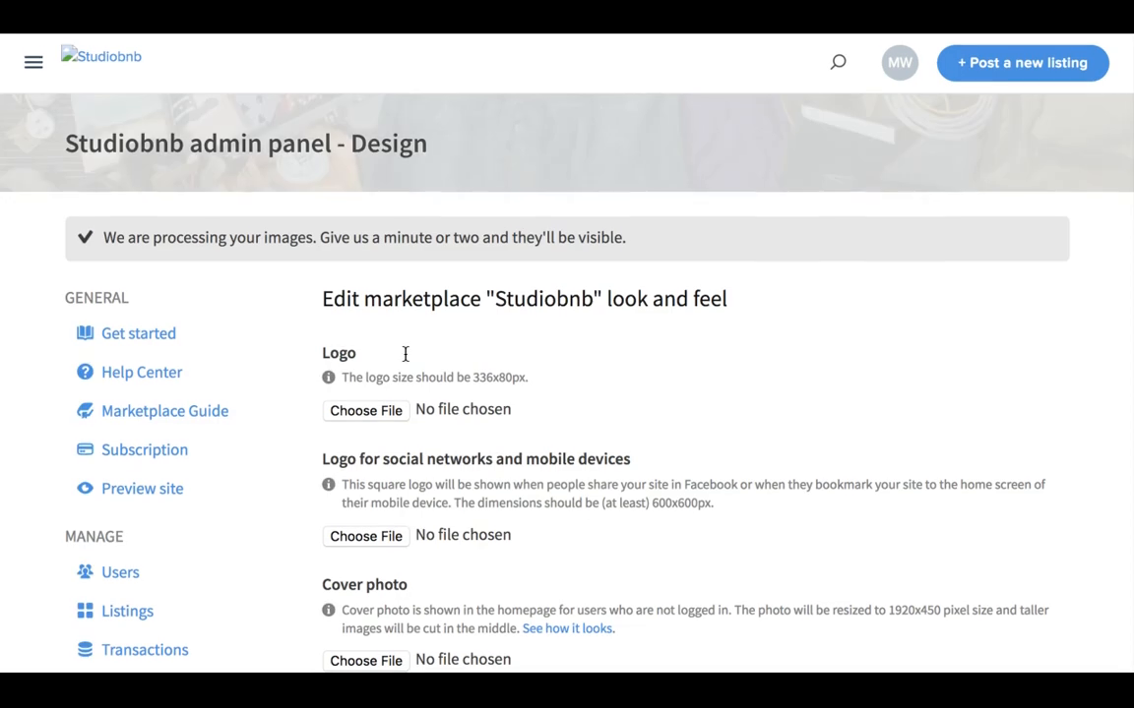
pyautogui.scroll(-2, 404, 354)
pyautogui.scroll(-5, 405, 356)
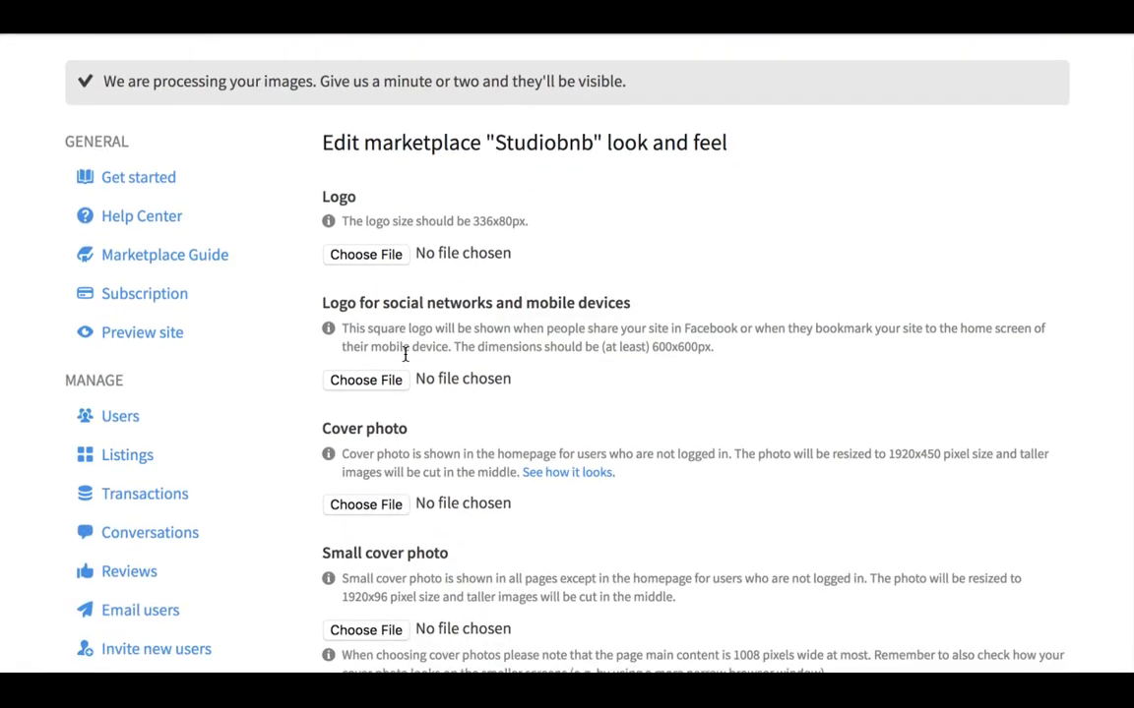
pyautogui.scroll(-3, 208, 446)
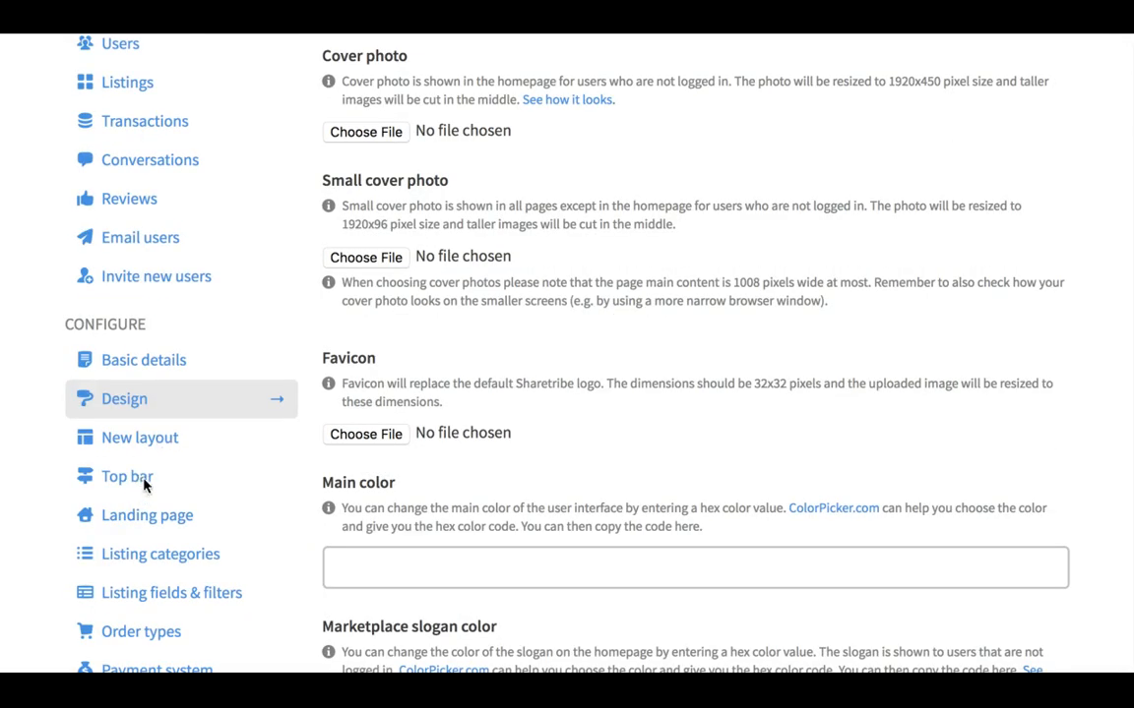
pyautogui.scroll(-1, 144, 482)
pyautogui.scroll(-1, 143, 484)
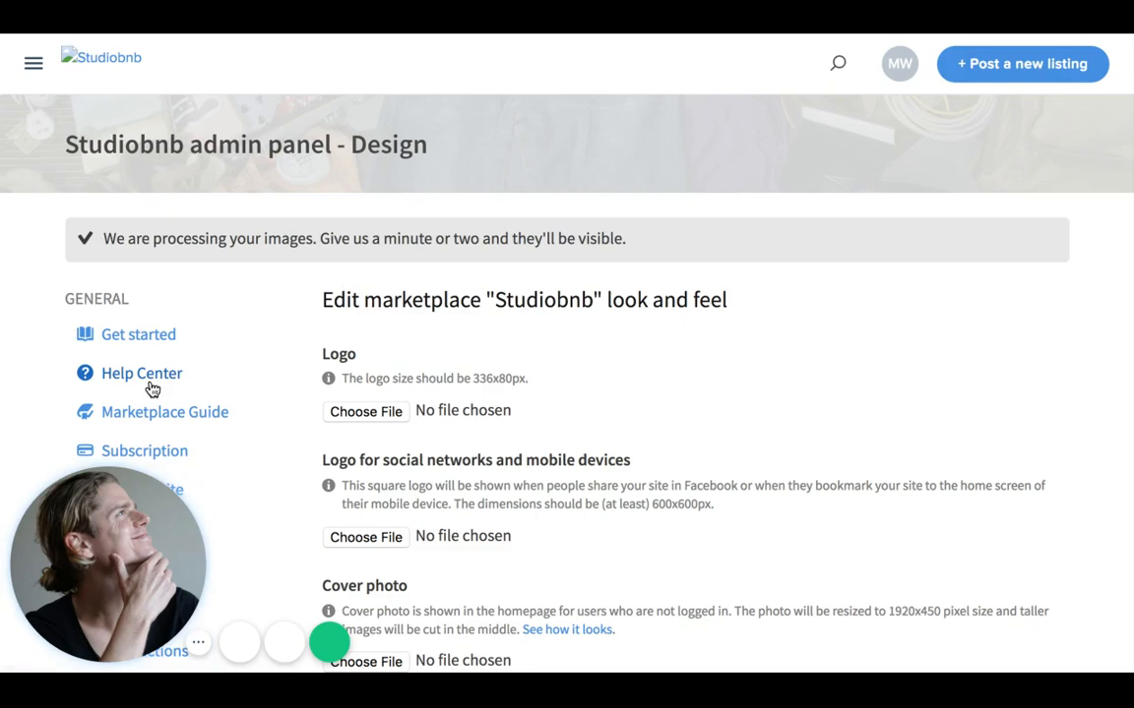
pyautogui.scroll(-8, 153, 389)
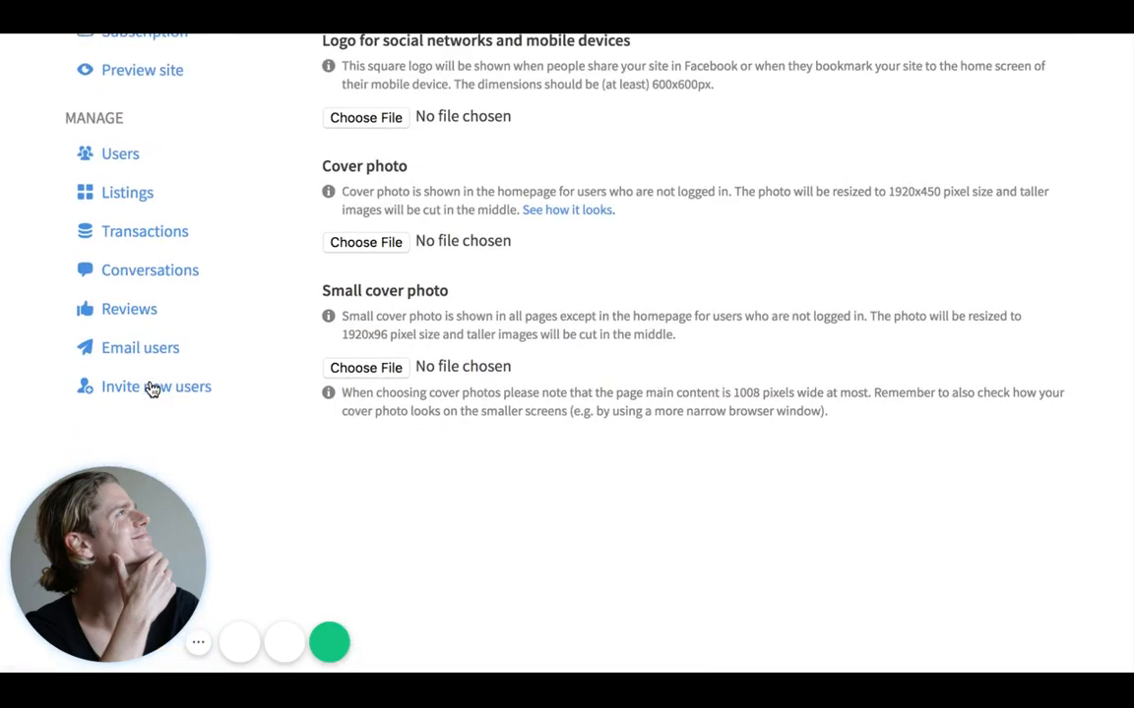
pyautogui.scroll(-5, 149, 374)
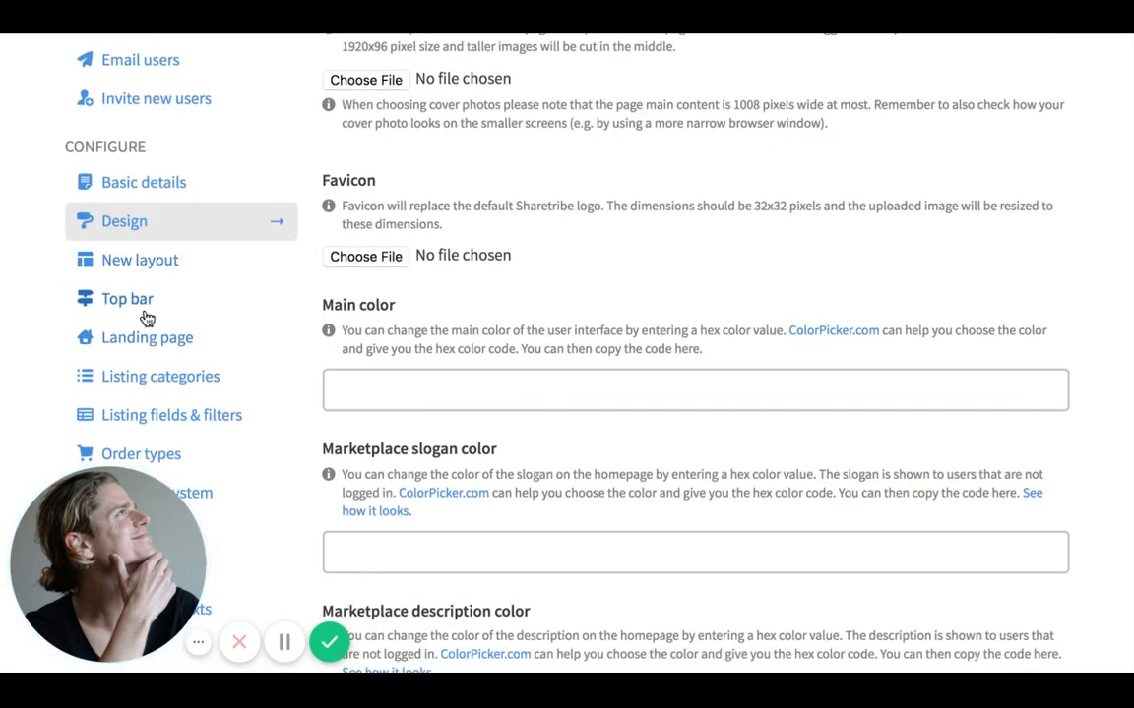
# - Review the favicon and the main, slogan and description color fields
pyautogui.click(145, 317)
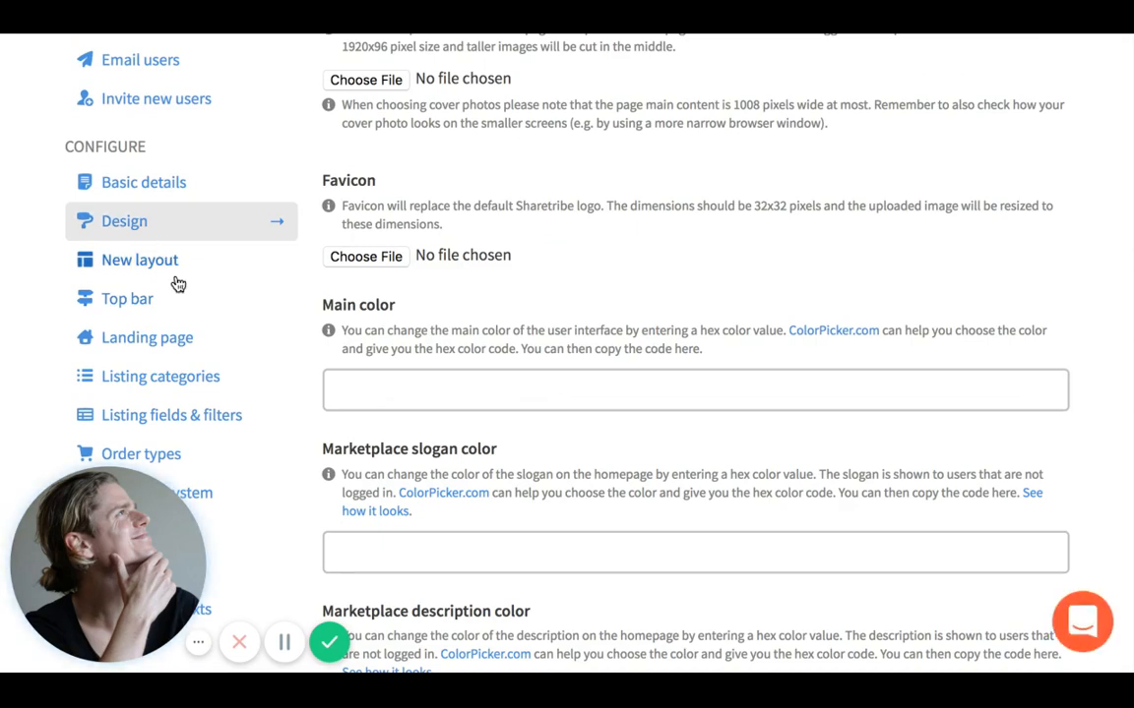
pyautogui.scroll(-1, 177, 284)
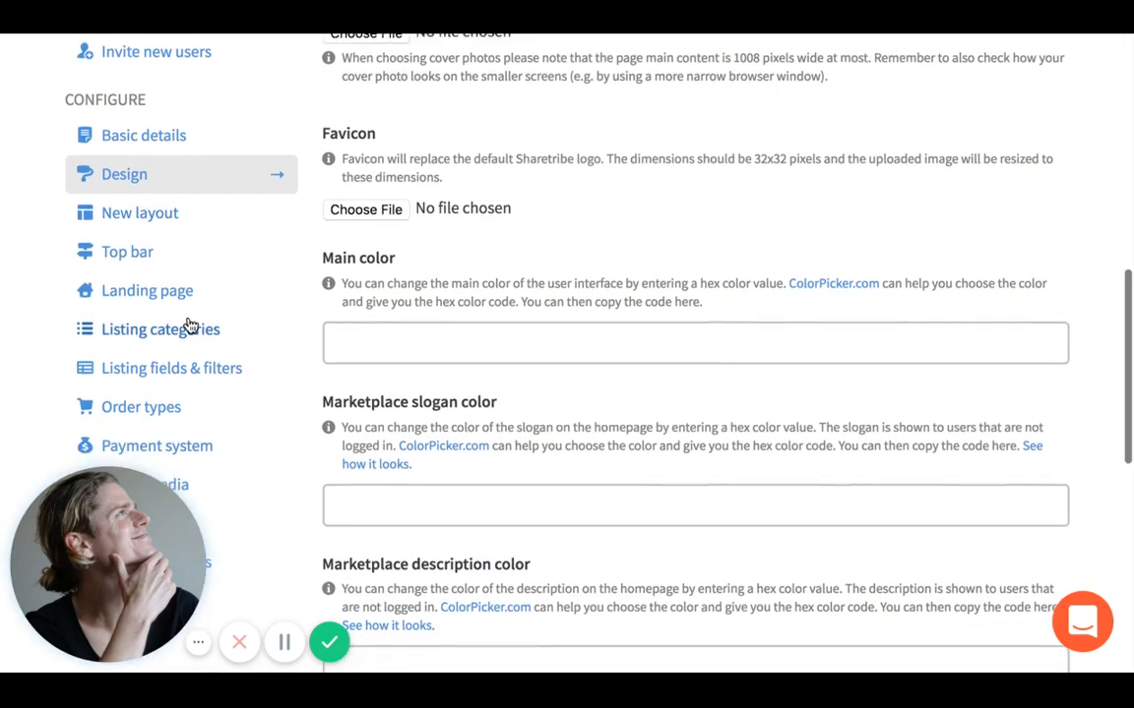
pyautogui.scroll(-1, 187, 315)
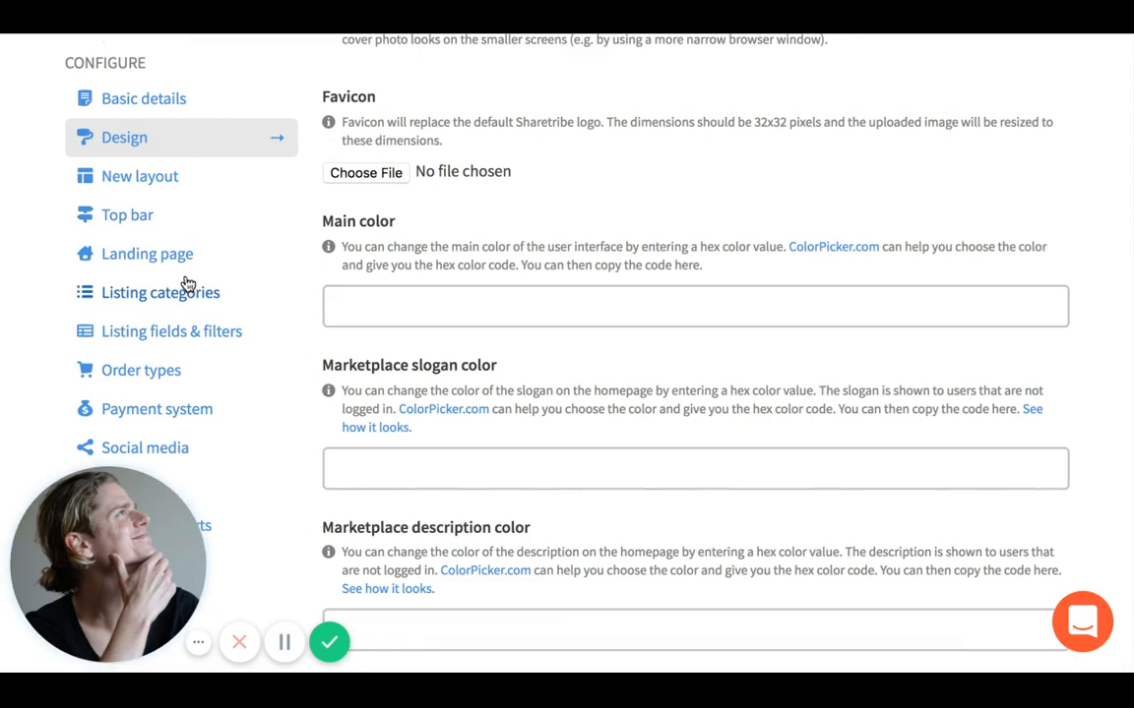
pyautogui.scroll(-1, 190, 295)
pyautogui.scroll(-1, 191, 280)
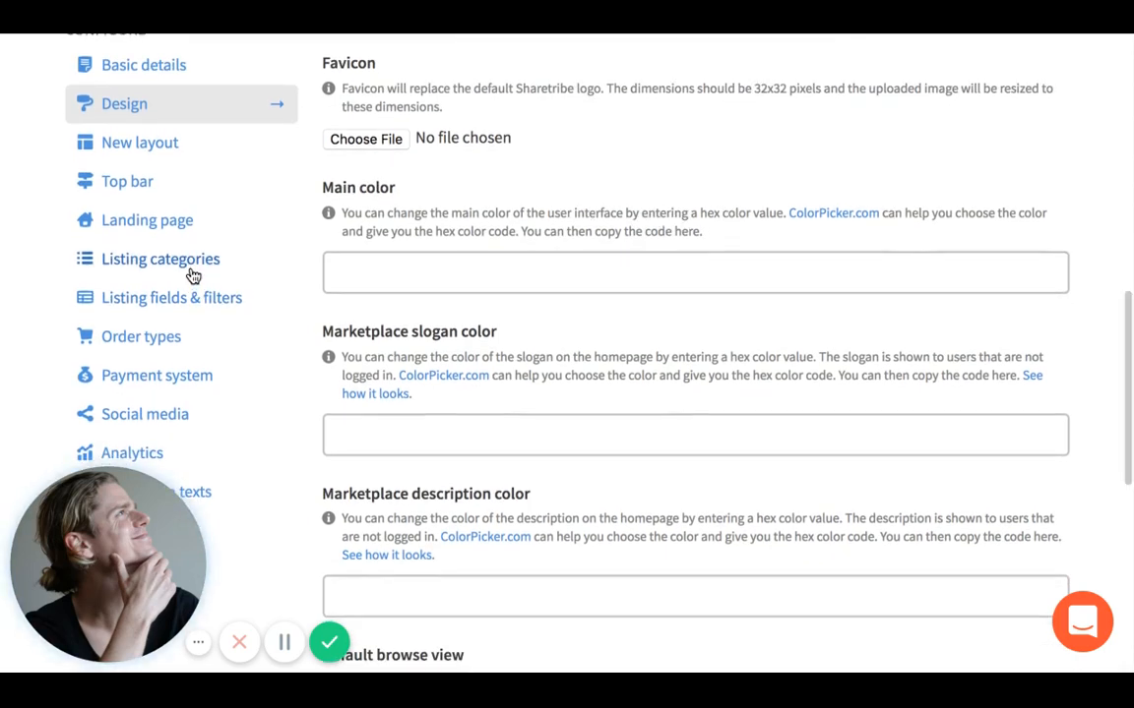
# - Open Listing categories and scroll through it, finding only the Default category
pyautogui.click(203, 253)
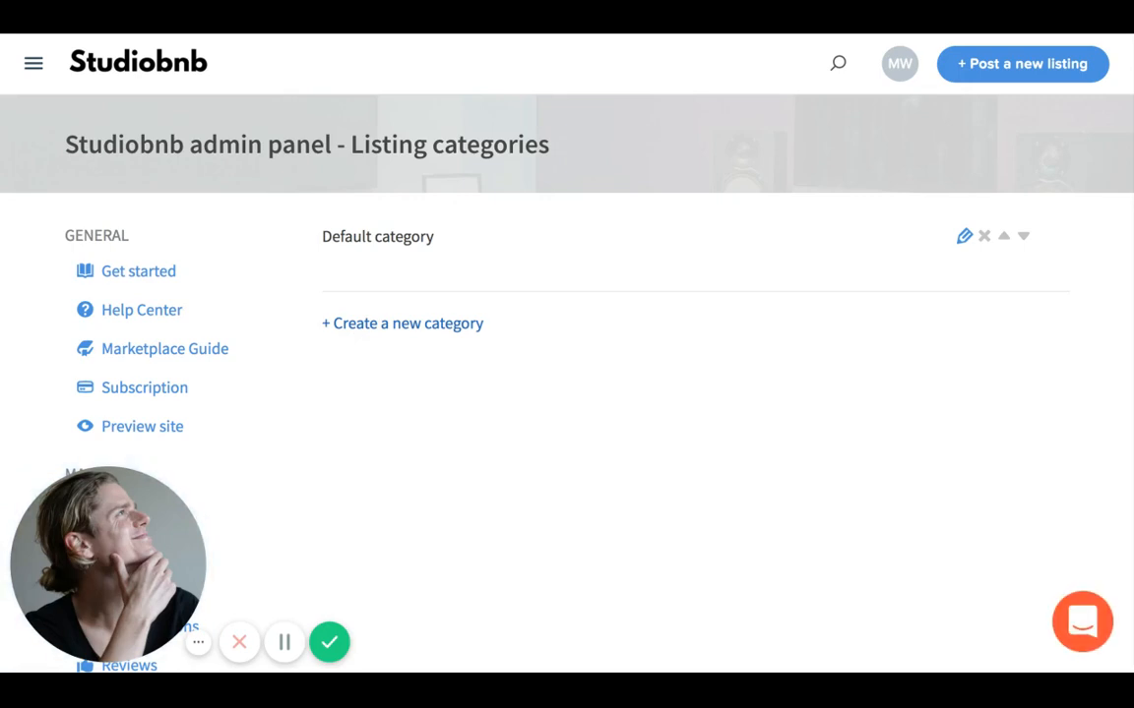
pyautogui.scroll(-1, 367, 281)
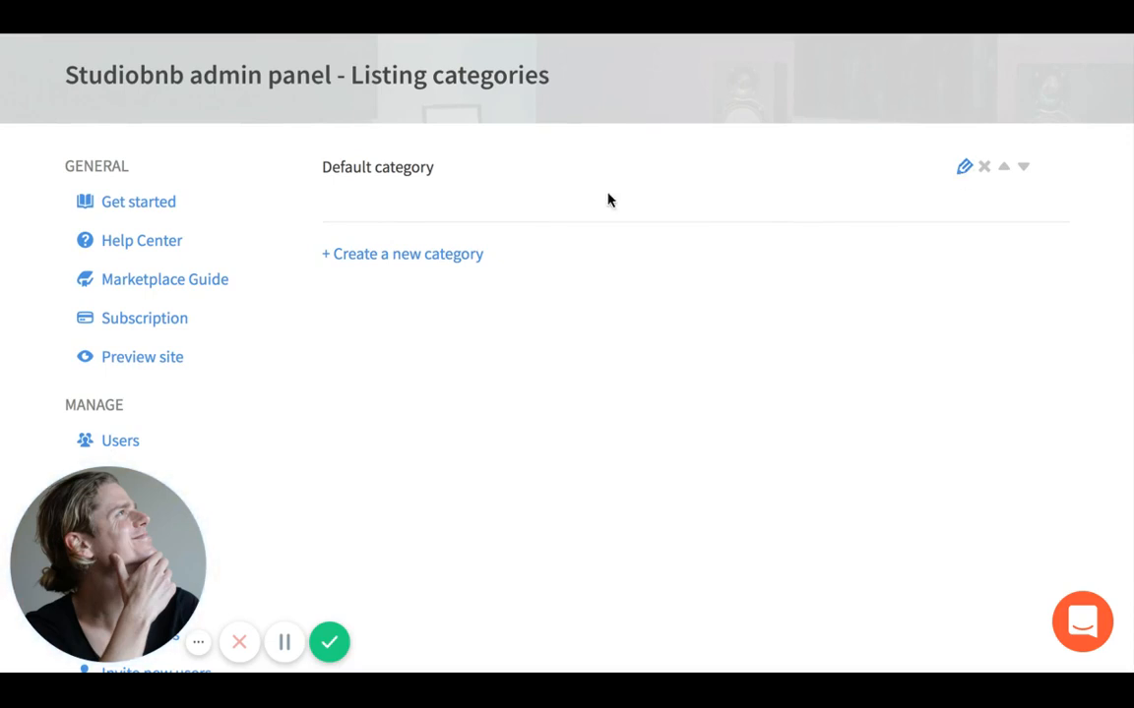
pyautogui.scroll(-3, 607, 197)
pyautogui.scroll(-5, 608, 187)
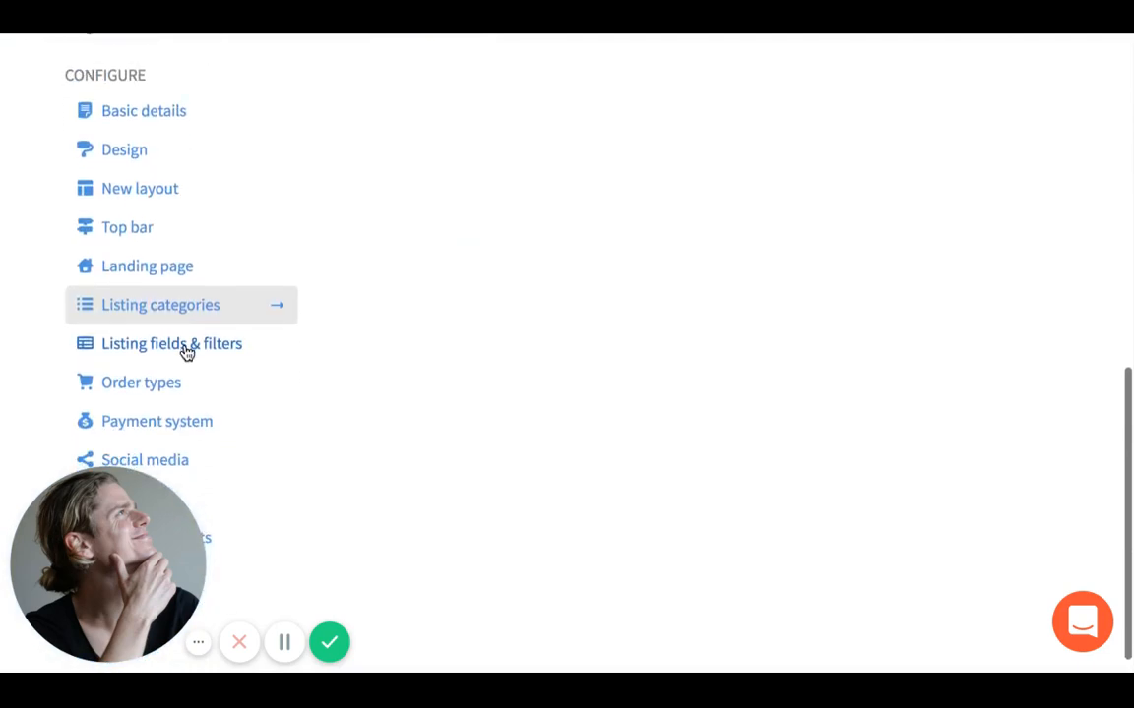
# - Open Listing fields & filters, reviewing the six predefined fields and the available field types
pyautogui.click(187, 346)
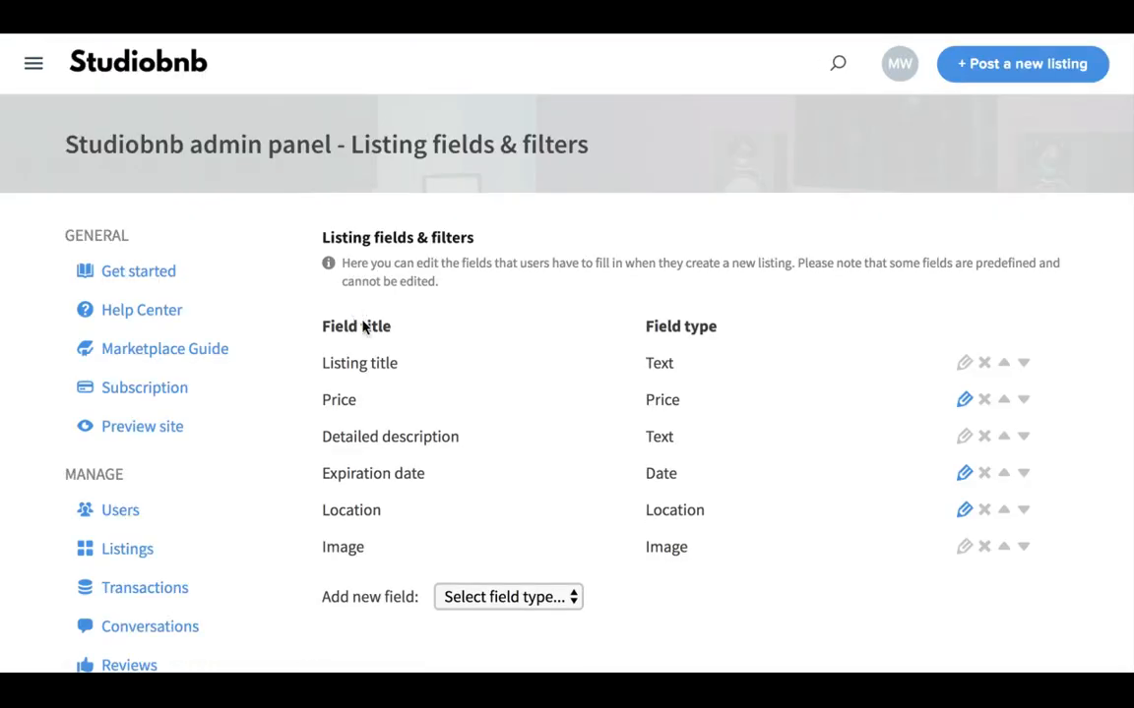
pyautogui.scroll(-1, 362, 325)
pyautogui.scroll(-1, 363, 315)
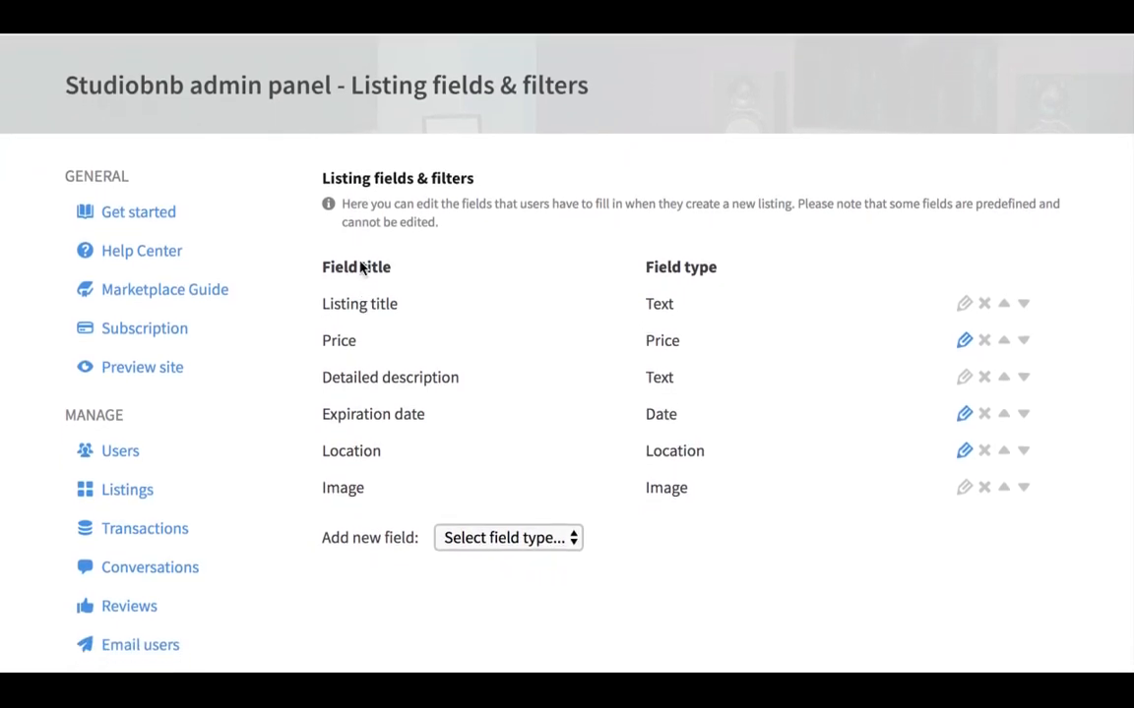
pyautogui.scroll(1, 373, 261)
pyautogui.scroll(-1, 372, 261)
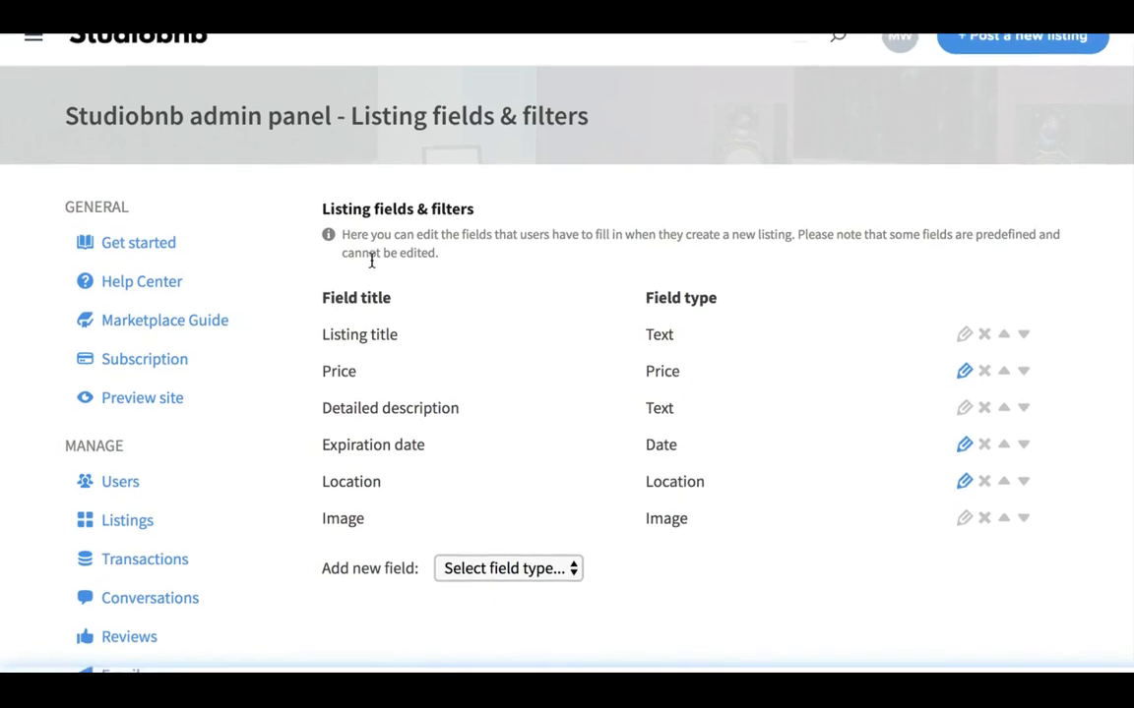
pyautogui.scroll(1, 372, 260)
pyautogui.scroll(-1, 372, 261)
pyautogui.scroll(-2, 374, 296)
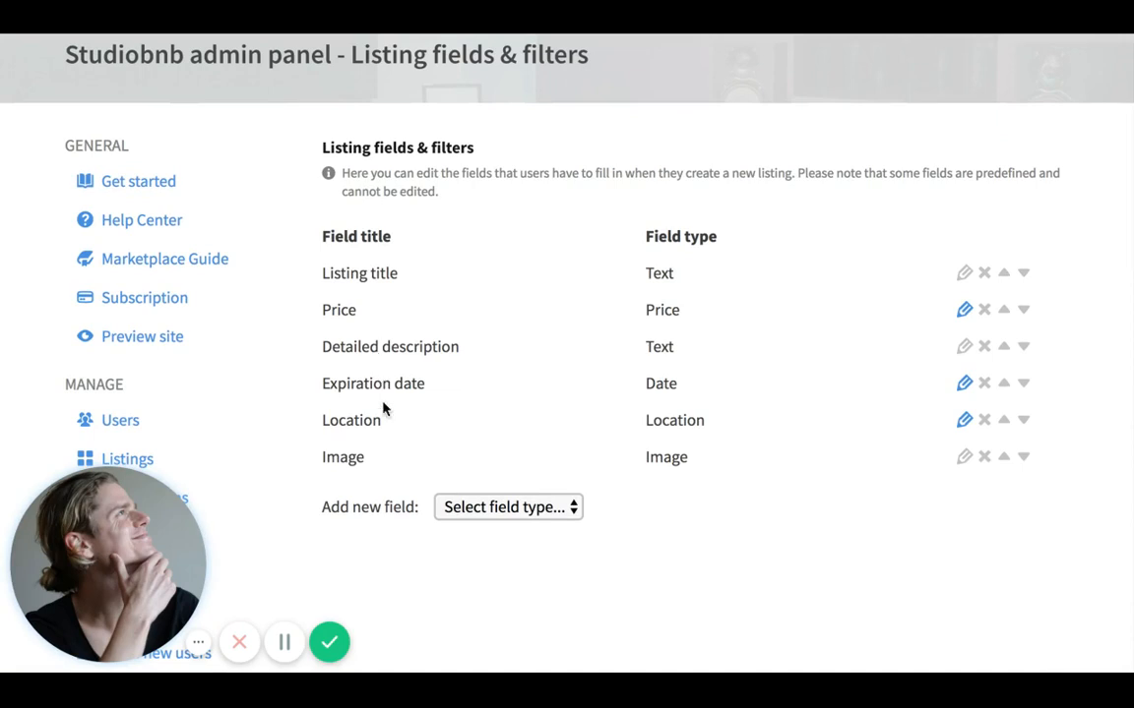
pyautogui.scroll(-1, 514, 337)
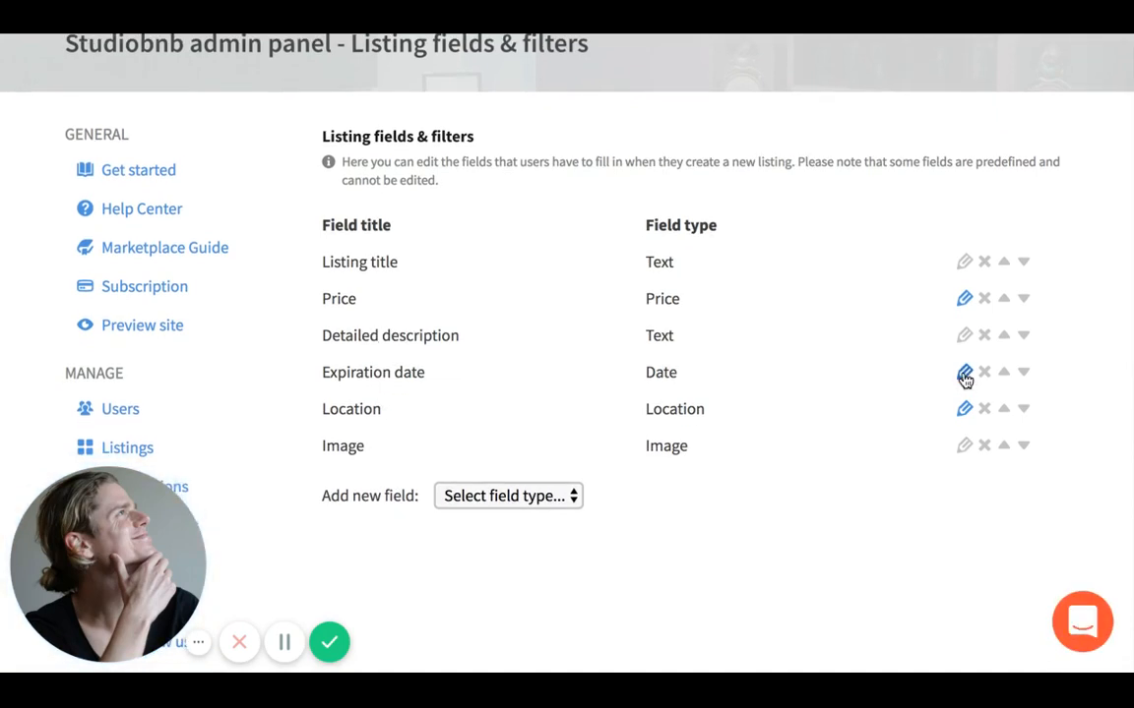
pyautogui.scroll(-3, 635, 391)
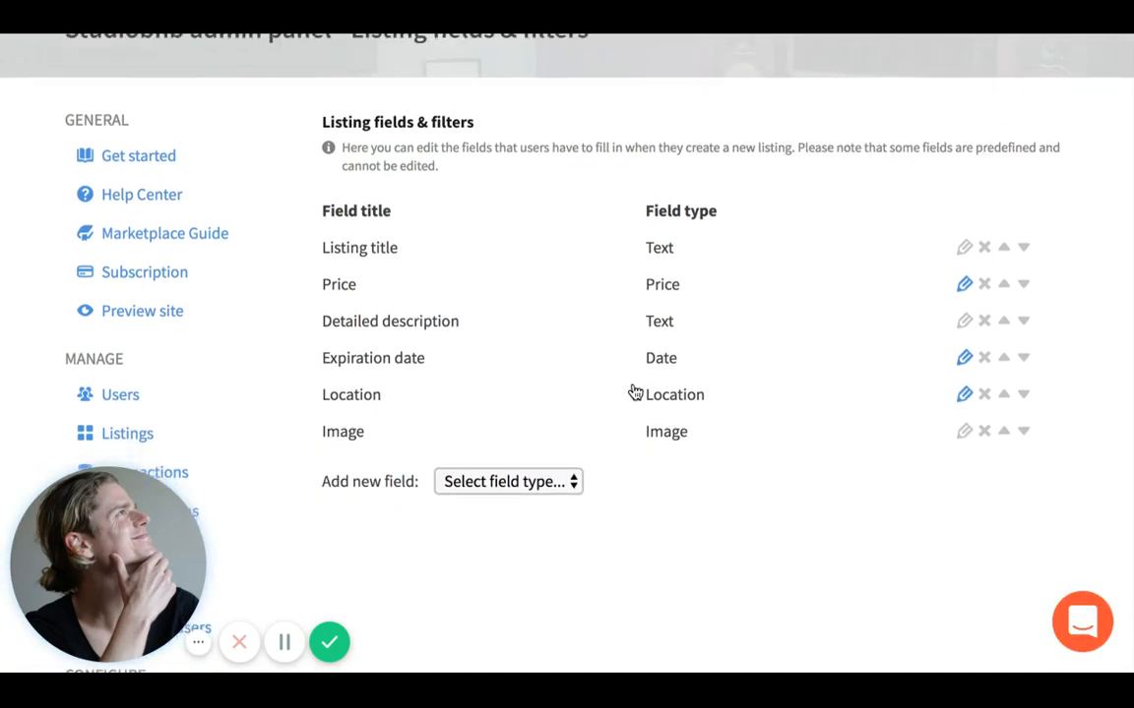
pyautogui.scroll(-5, 391, 357)
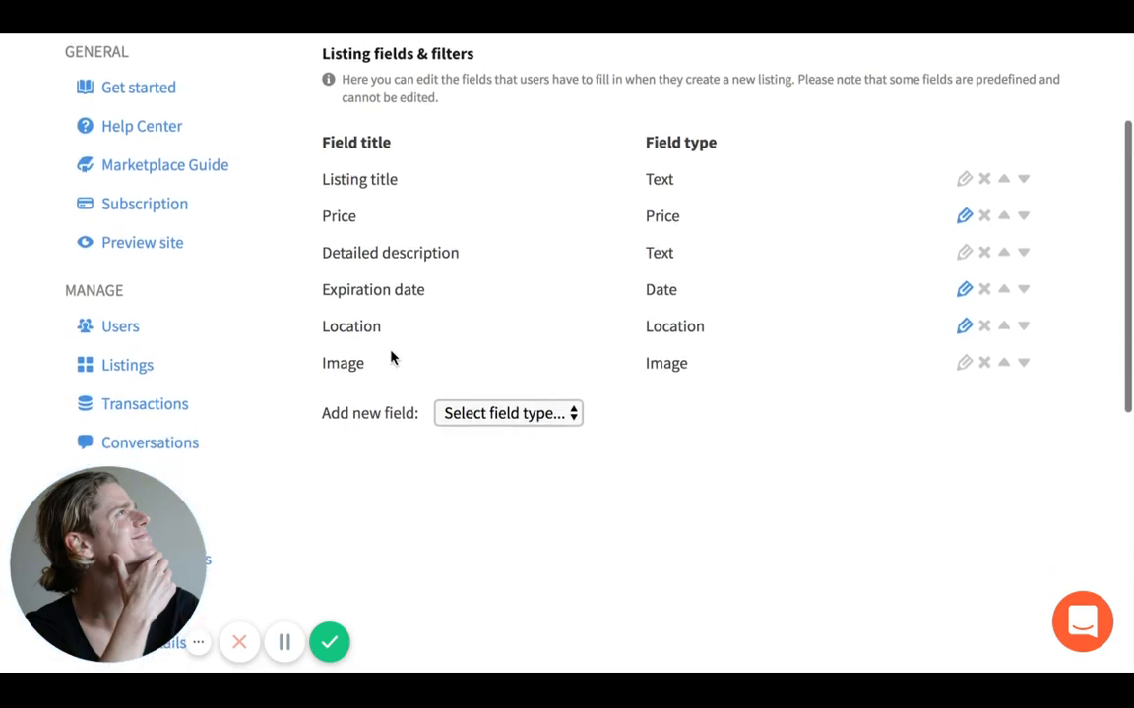
pyautogui.scroll(-2, 391, 357)
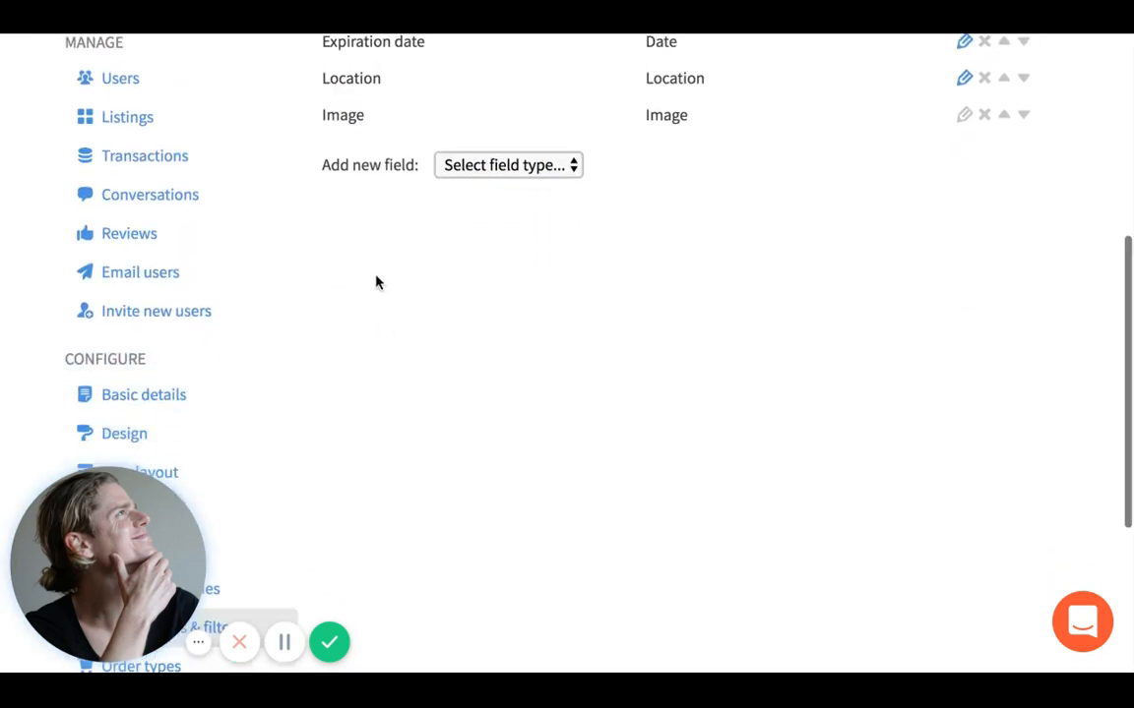
pyautogui.click(456, 167)
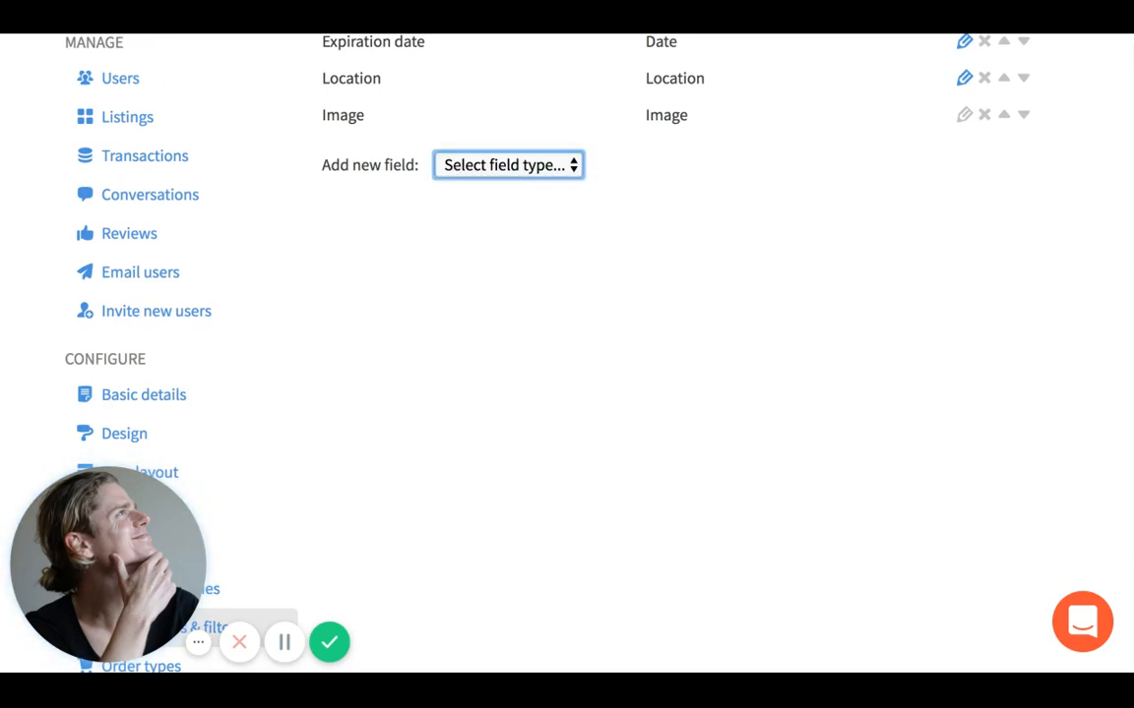
pyautogui.scroll(-5, 504, 315)
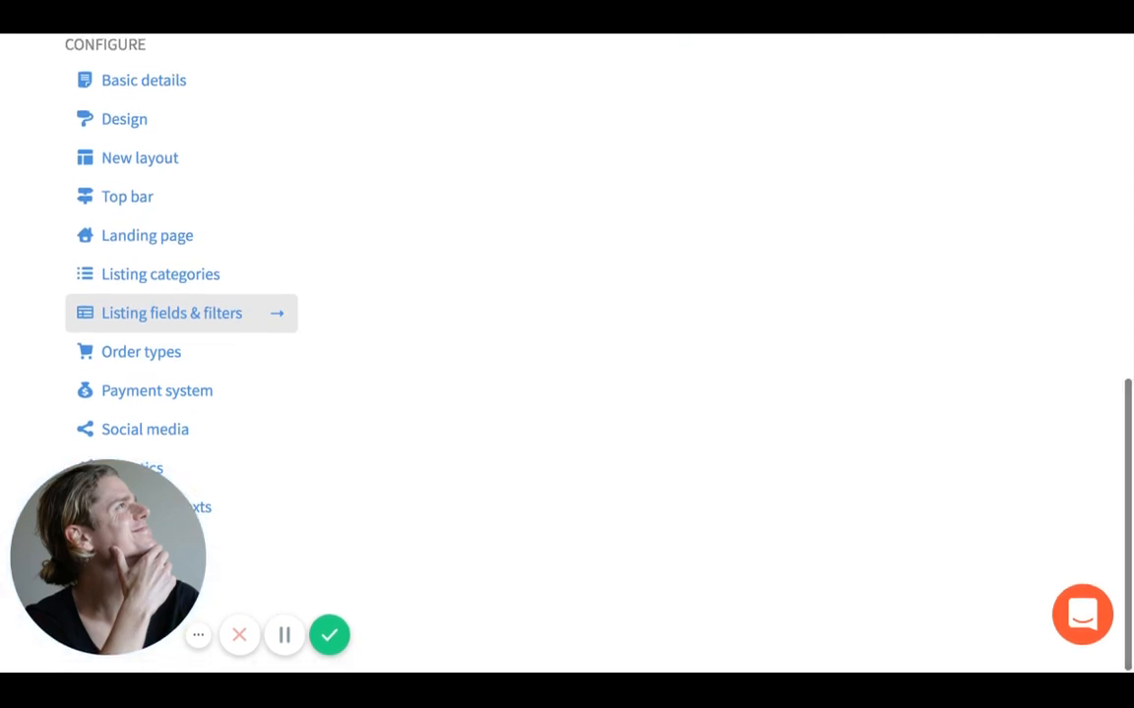
# - Open Order types and view the templates offered for a new order type
pyautogui.click(165, 369)
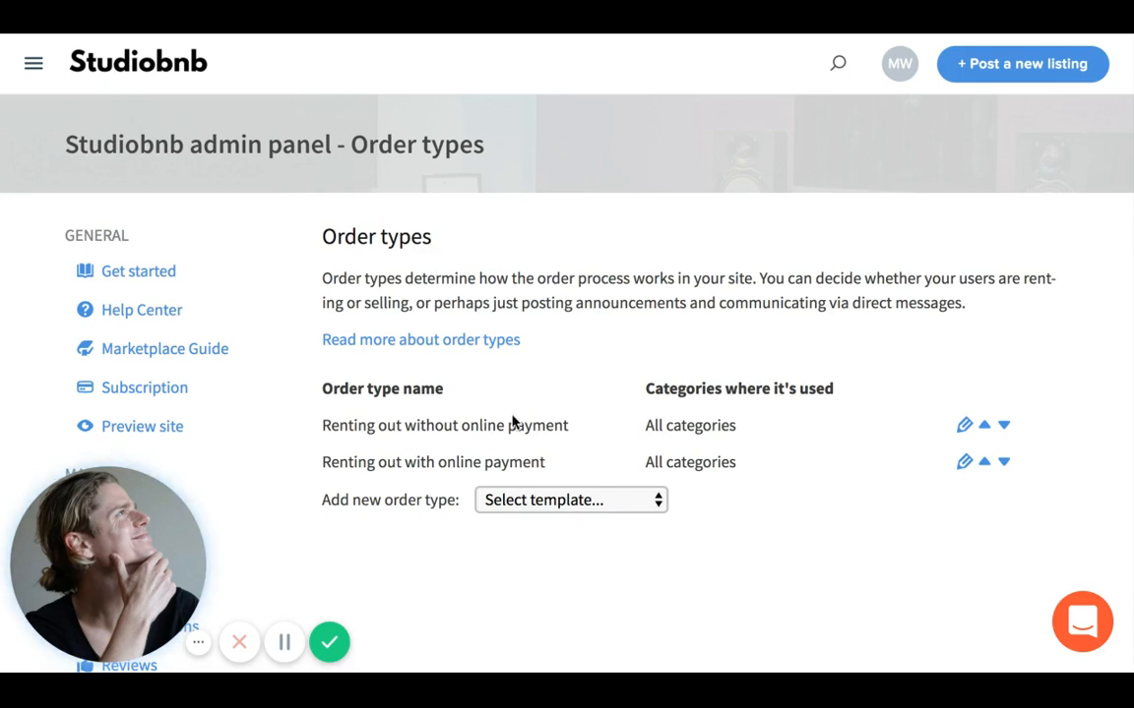
pyautogui.click(529, 506)
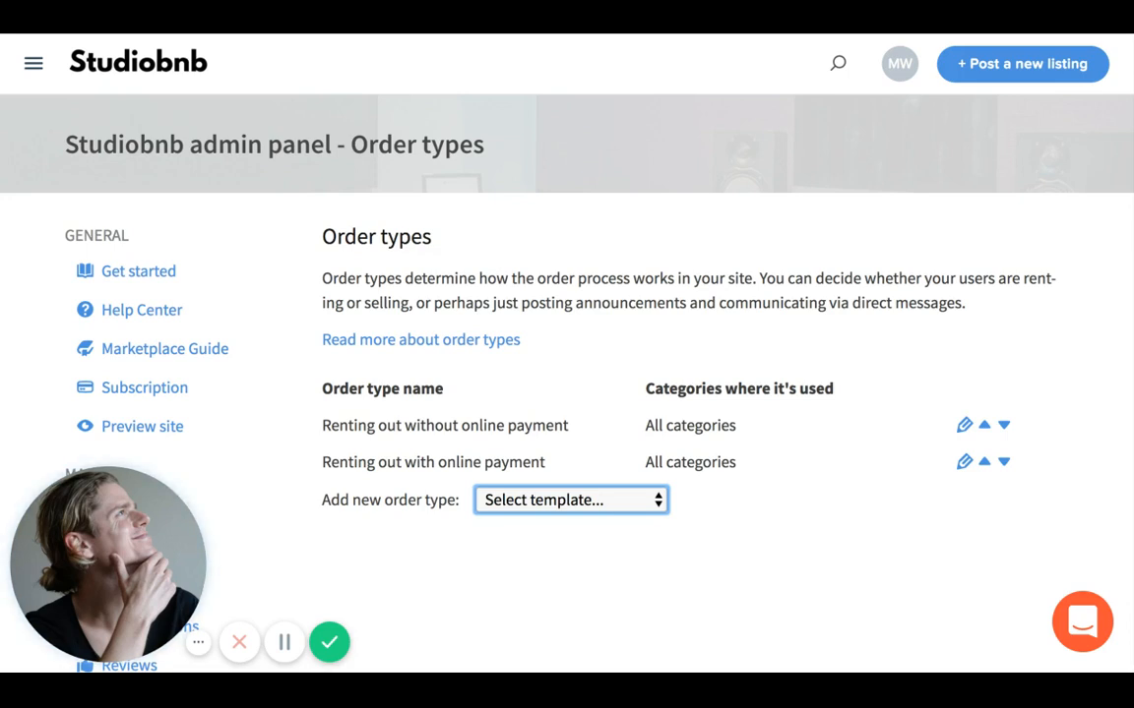
pyautogui.scroll(-5, 566, 354)
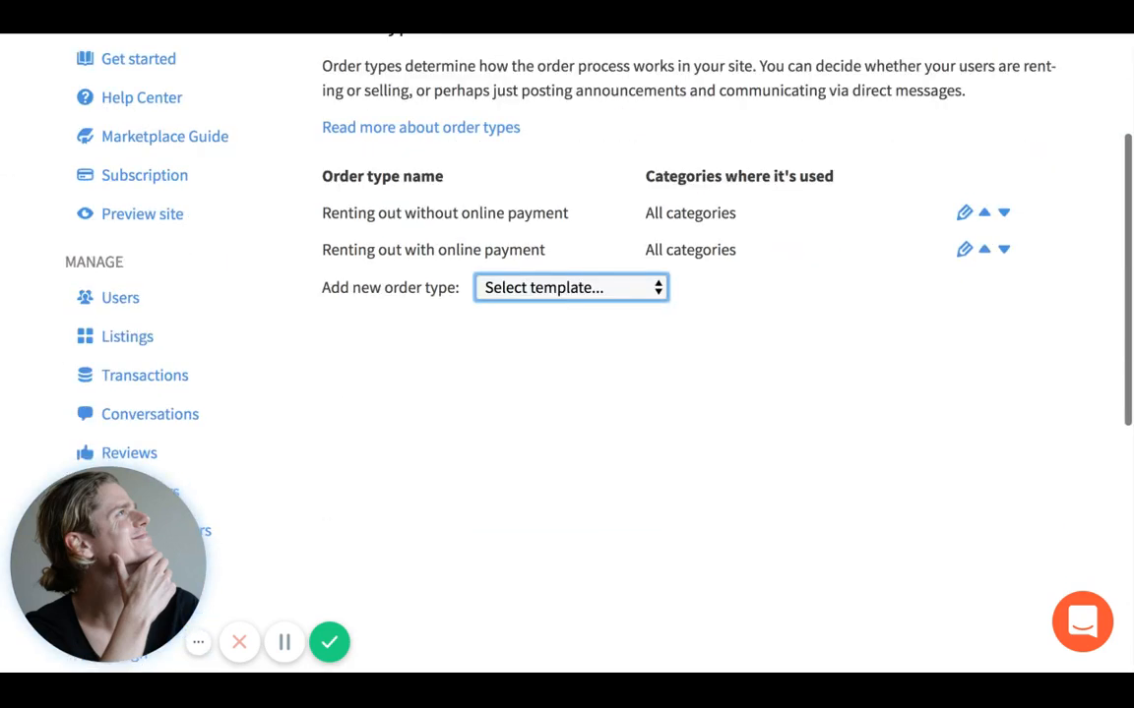
pyautogui.scroll(1, 590, 354)
# - Edit 'Renting out without online payment' and go to the bottom of its form to delete it
pyautogui.click(964, 214)
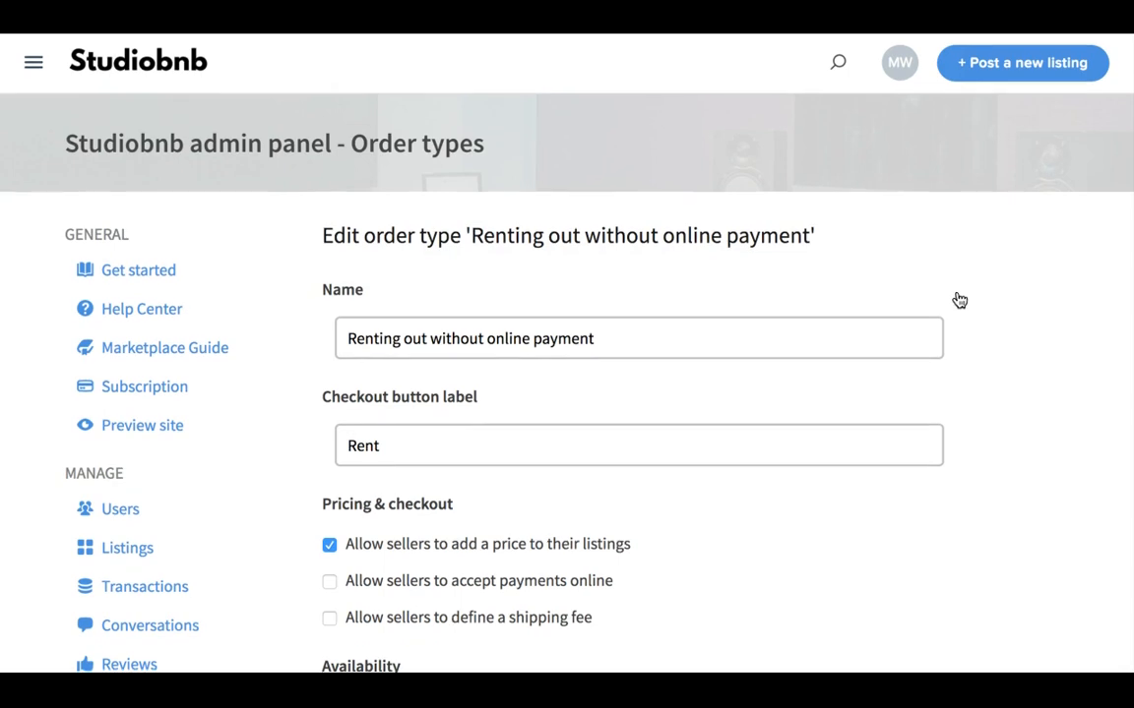
pyautogui.scroll(-3, 960, 300)
pyautogui.scroll(-10, 962, 385)
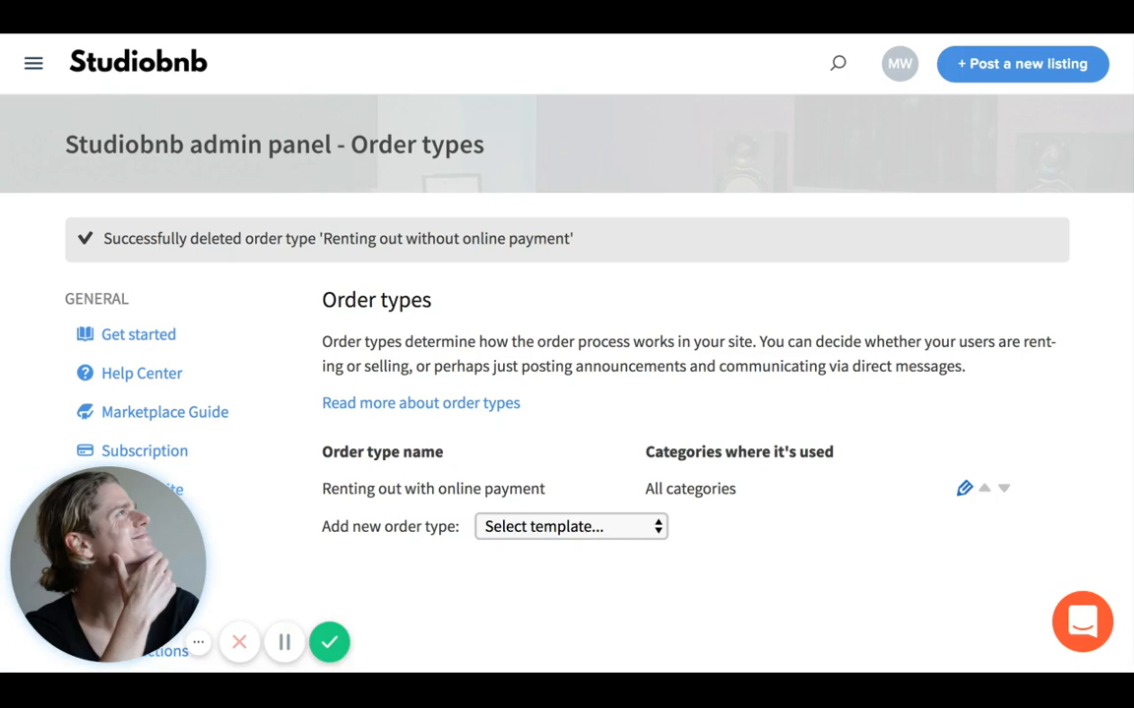
# - Change the online-payment order type's name to 'Renting out music studio'
pyautogui.click(964, 488)
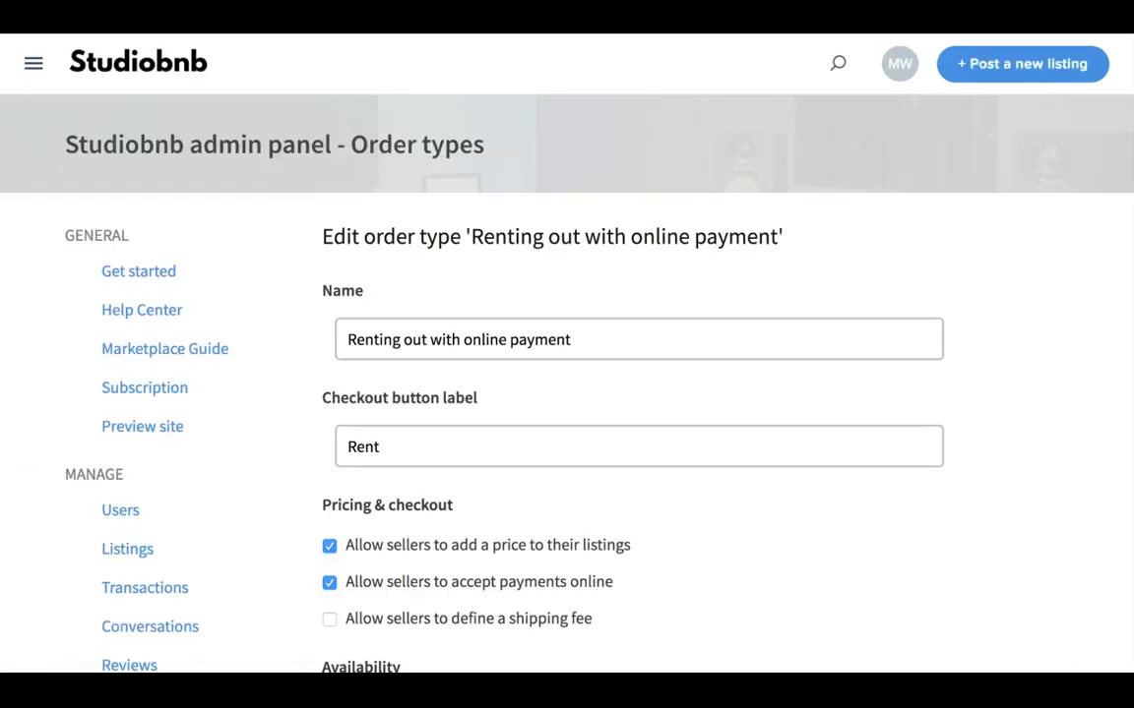
pyautogui.click(609, 334)
pyautogui.tripleClick(522, 340)
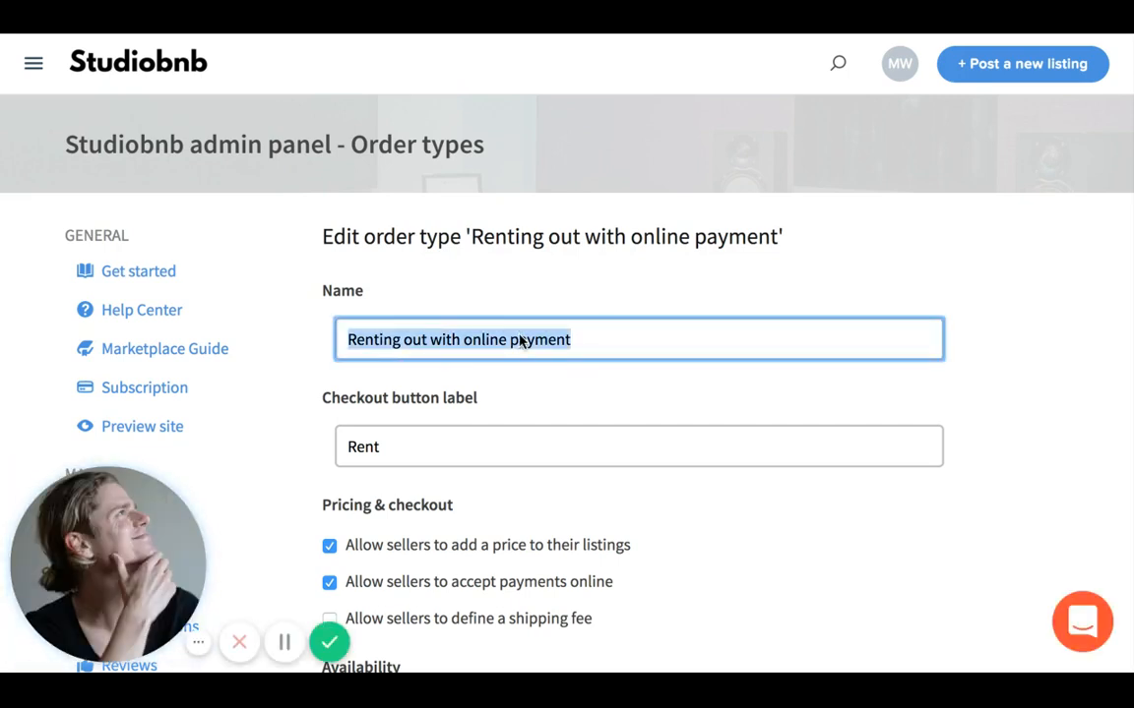
pyautogui.write('Renting')
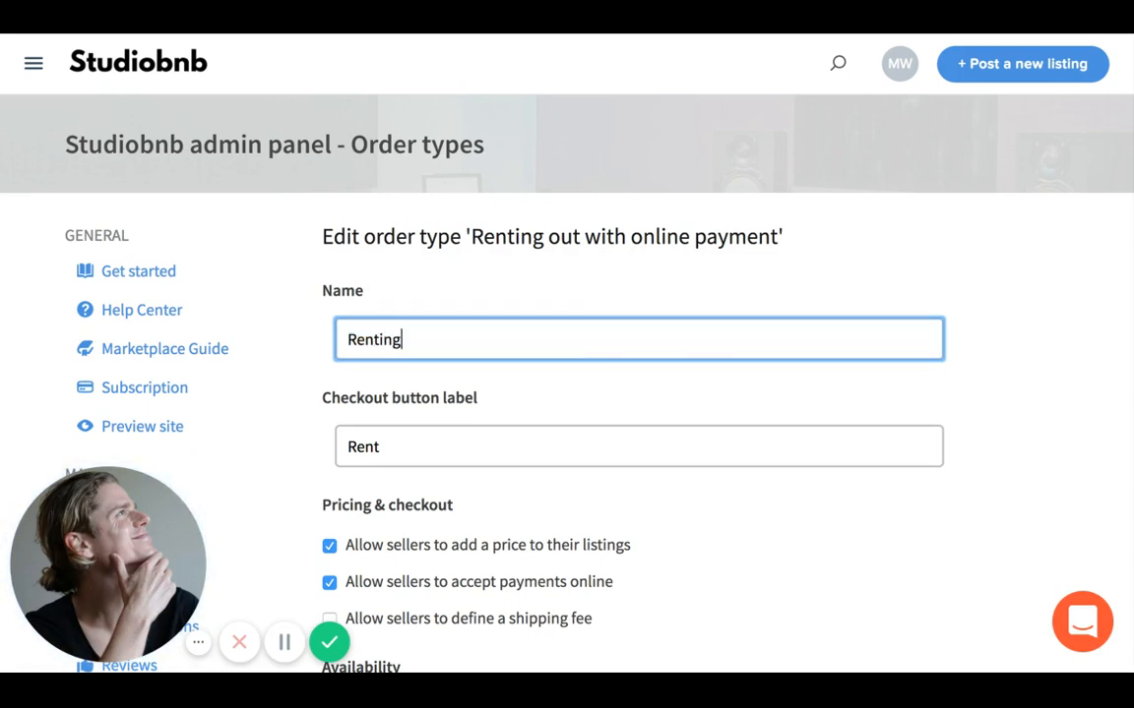
pyautogui.write(' out music s')
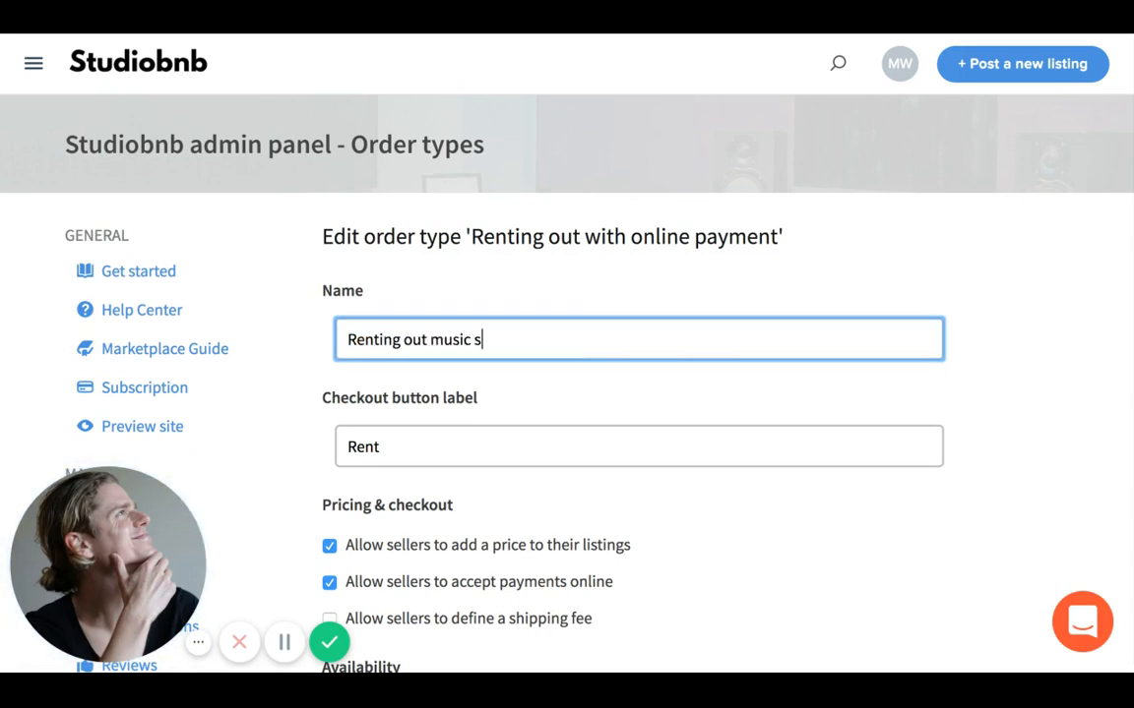
pyautogui.write('tuio')
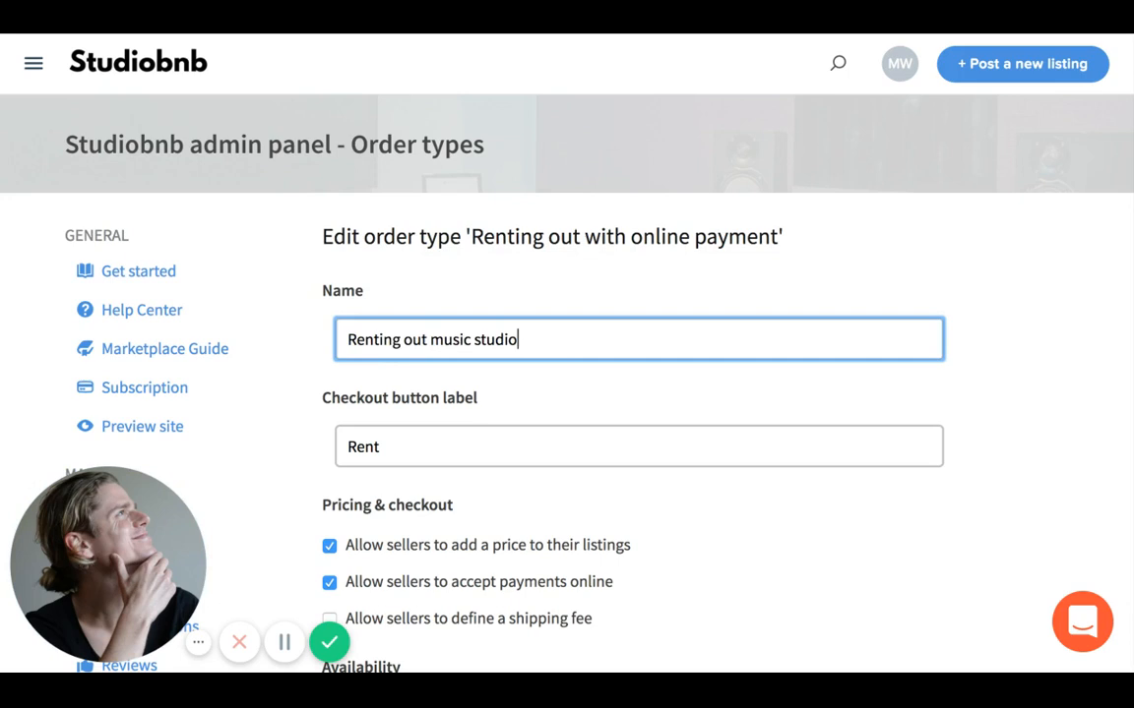
pyautogui.click(643, 269)
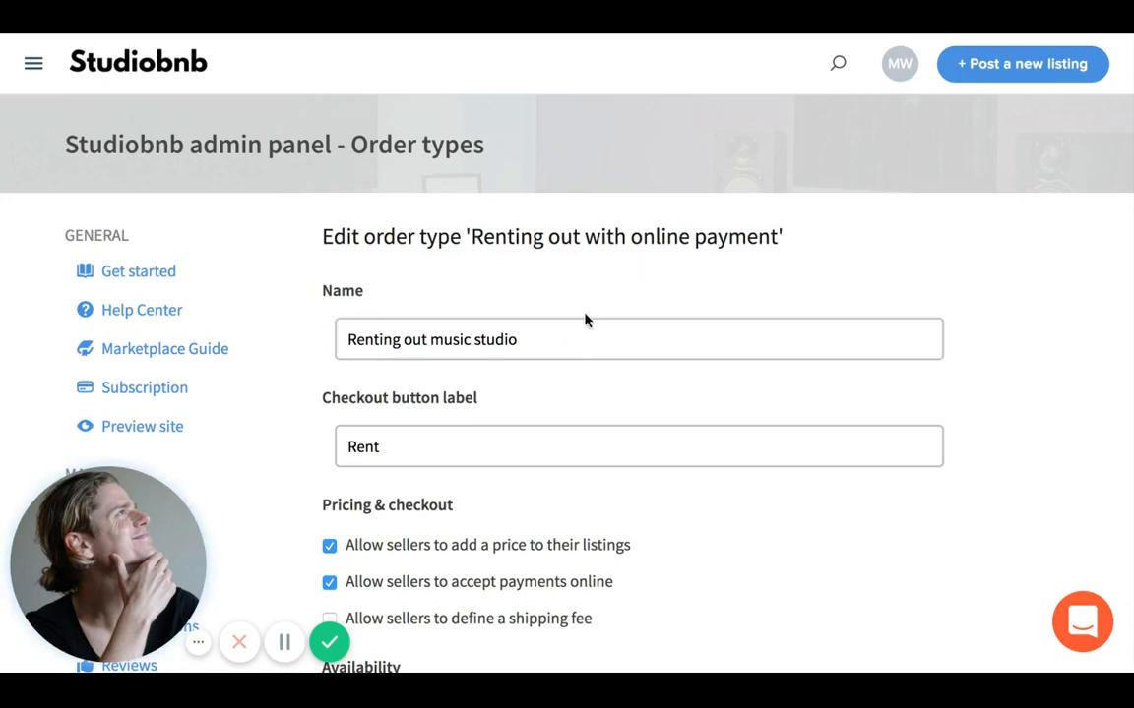
pyautogui.click(539, 342)
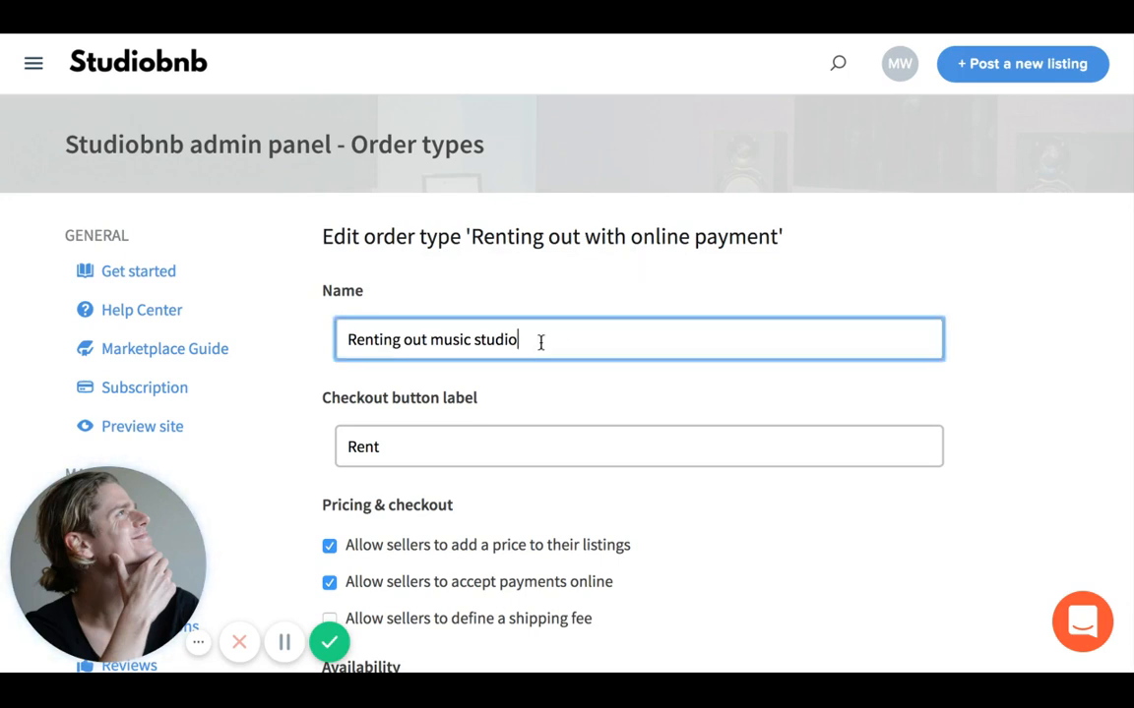
pyautogui.click(498, 455)
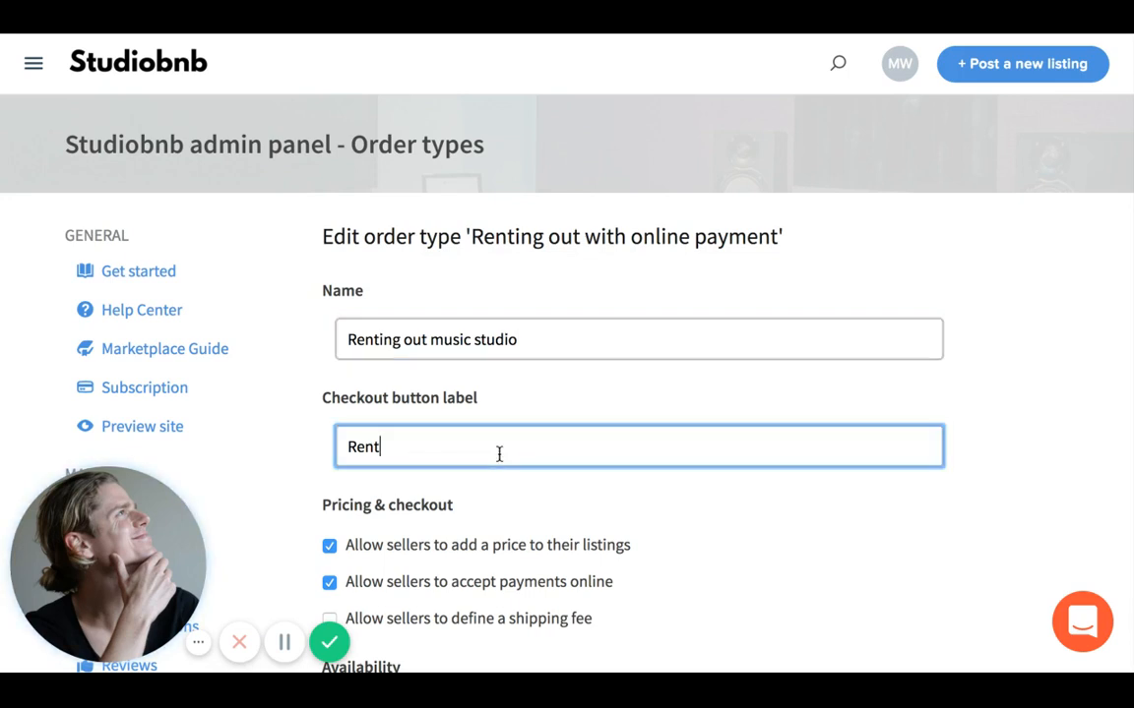
# - Change the checkout button label to 'Book Now'
pyautogui.hotkey('ctrl', 'a')
pyautogui.write('Book Now')
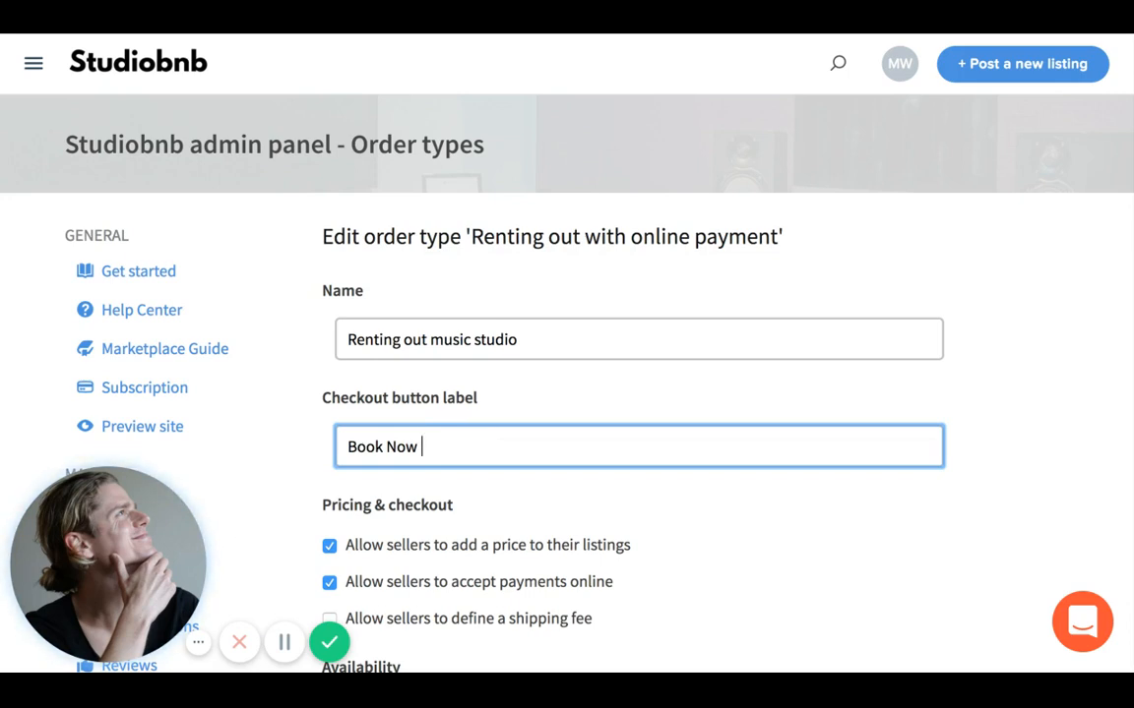
pyautogui.scroll(-3, 567, 394)
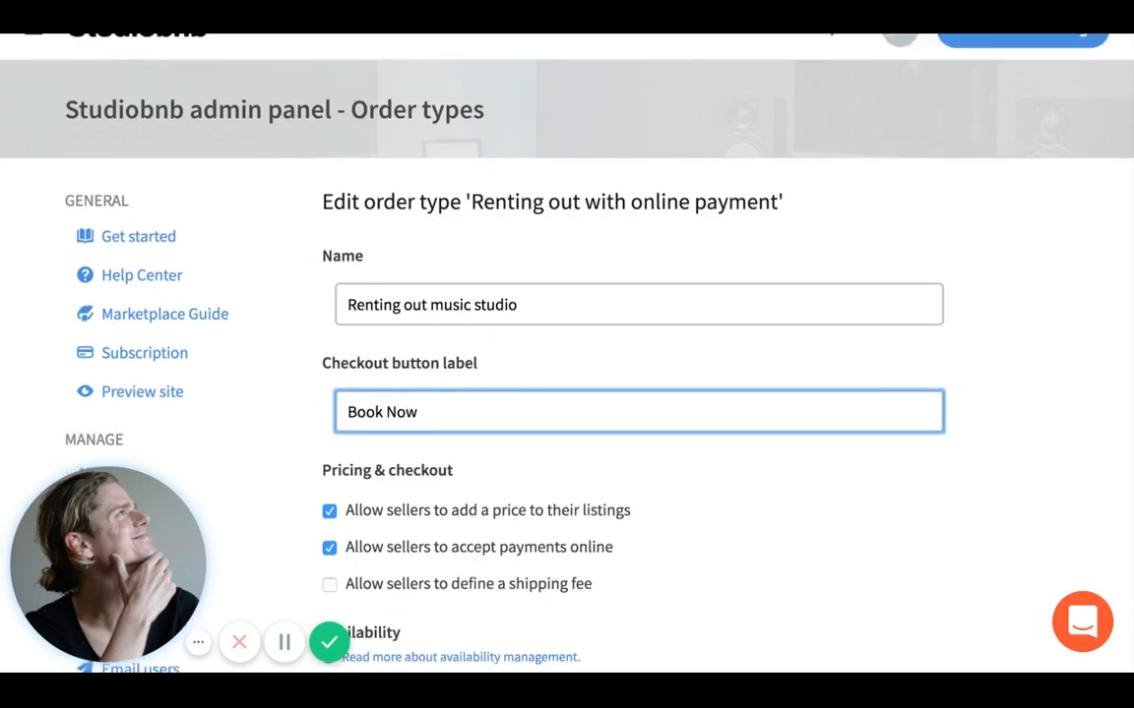
pyautogui.scroll(-1, 567, 393)
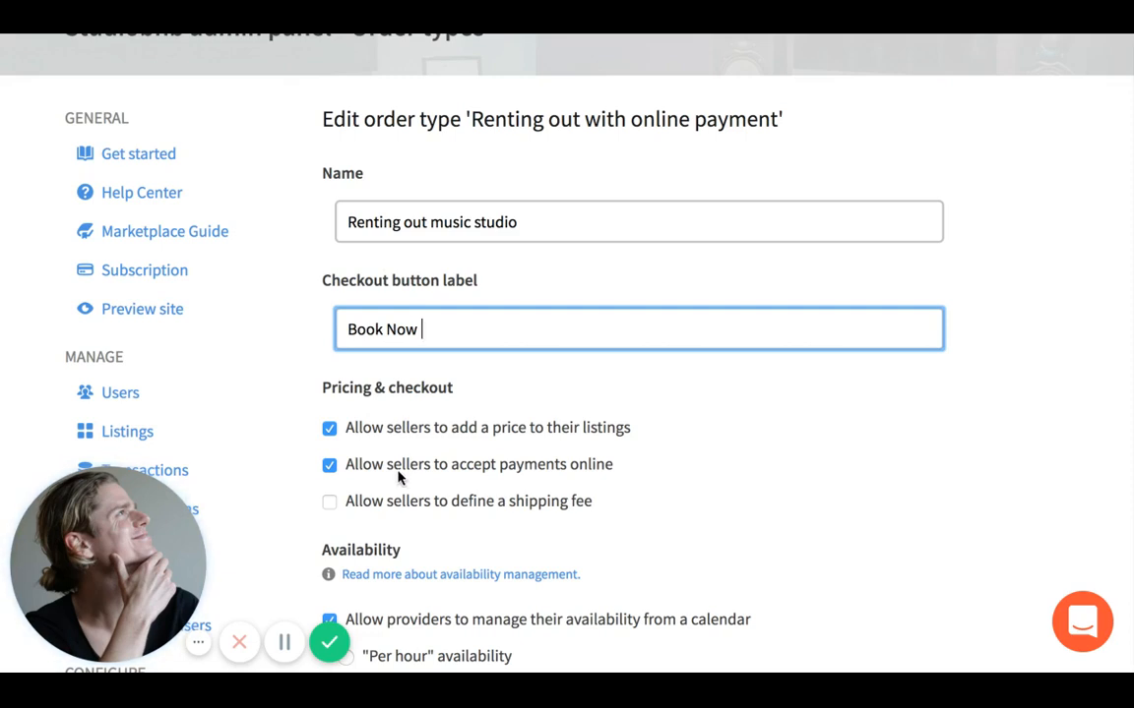
# - Set calendar availability to per hour instead of per night
pyautogui.scroll(-1, 400, 503)
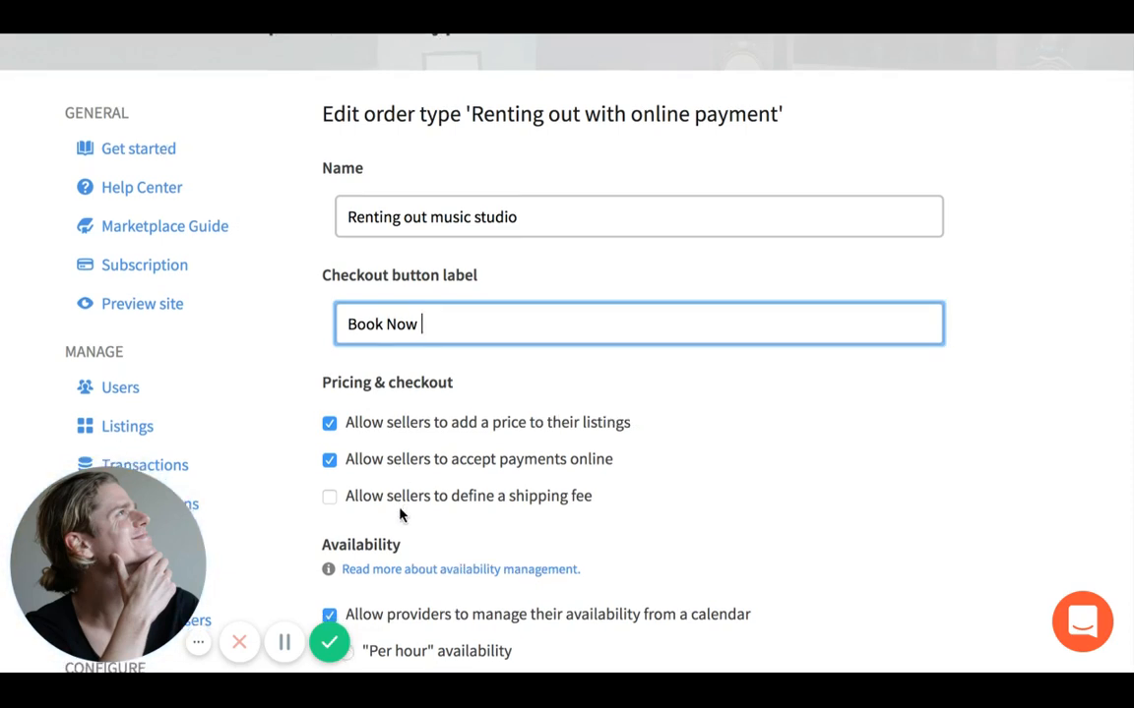
pyautogui.scroll(-2, 400, 512)
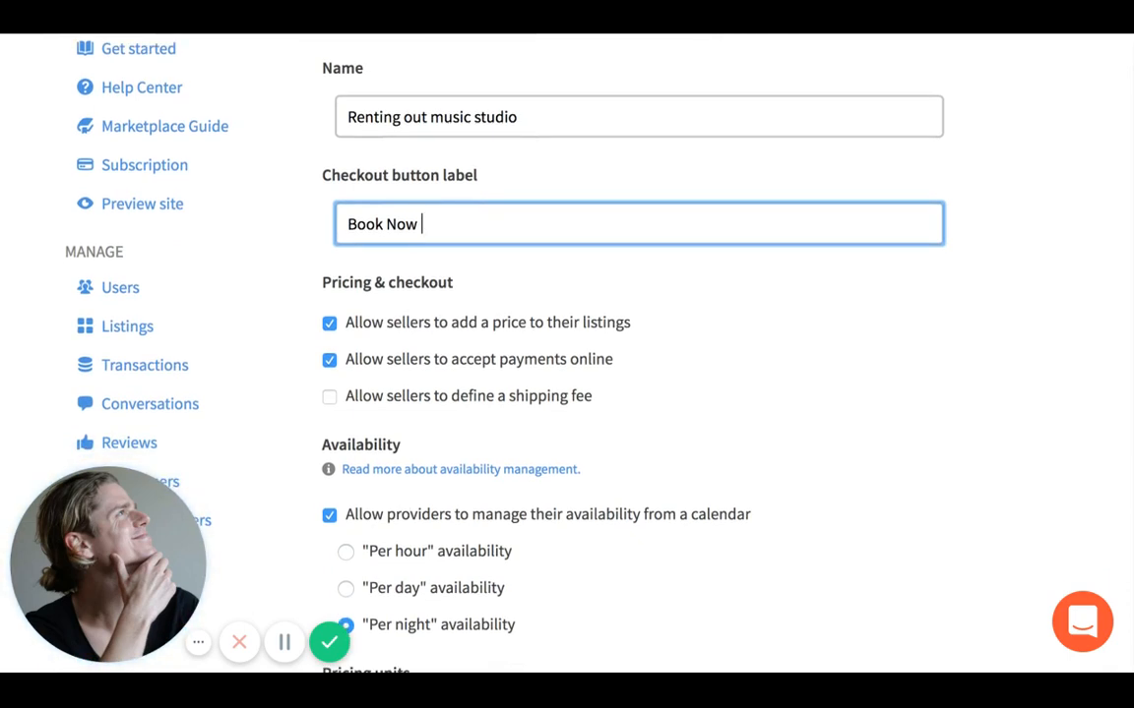
pyautogui.scroll(-2, 392, 475)
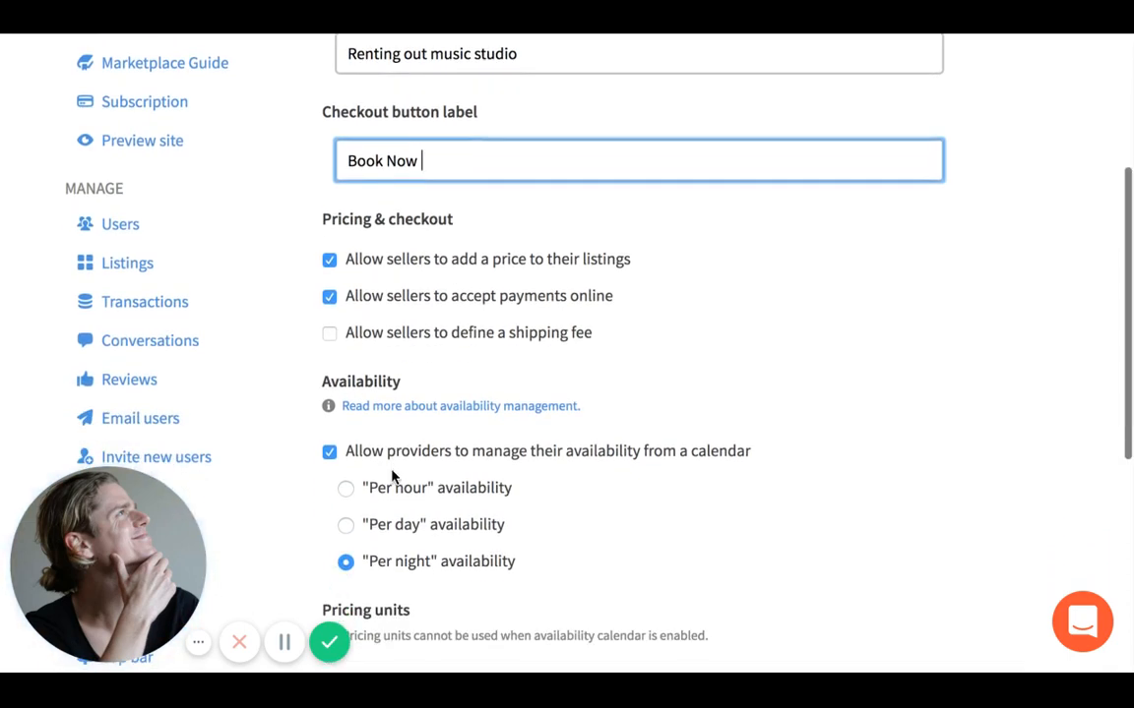
pyautogui.scroll(-2, 391, 476)
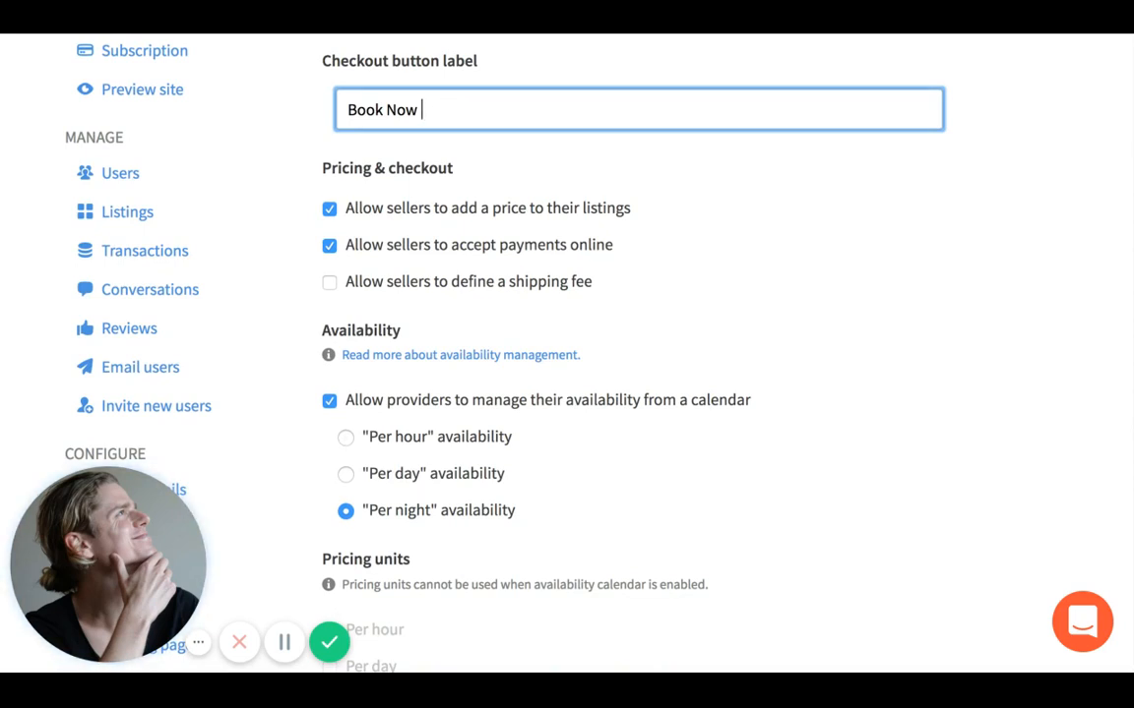
pyautogui.click(345, 438)
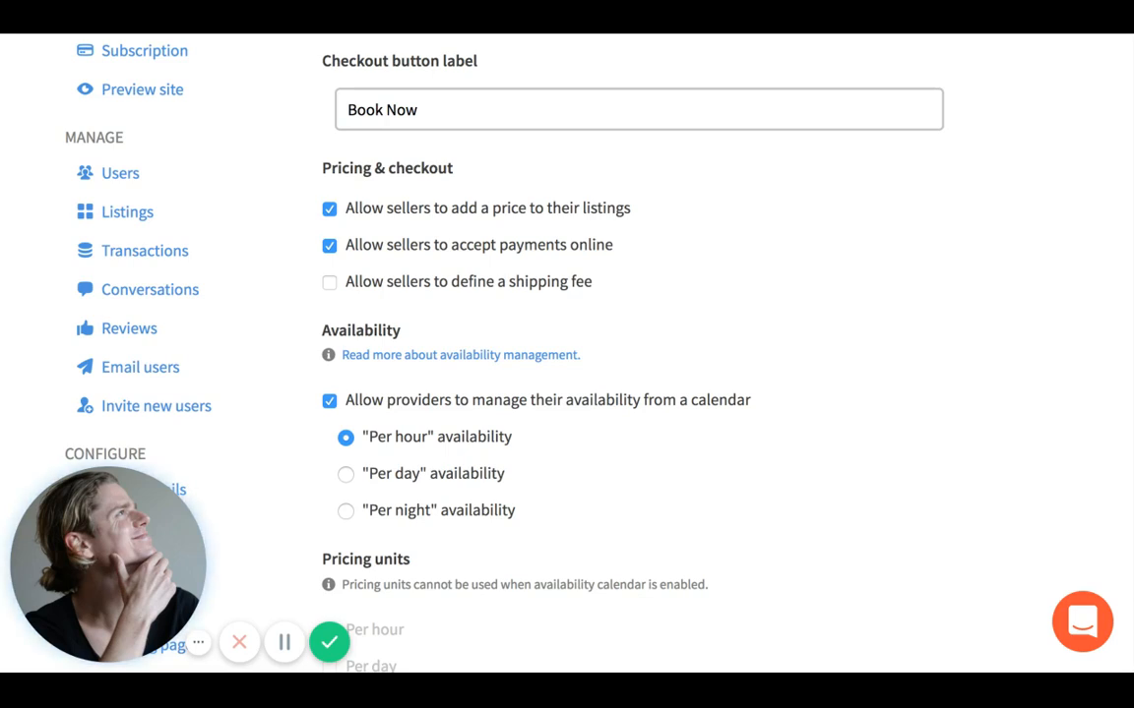
pyautogui.scroll(-5, 629, 344)
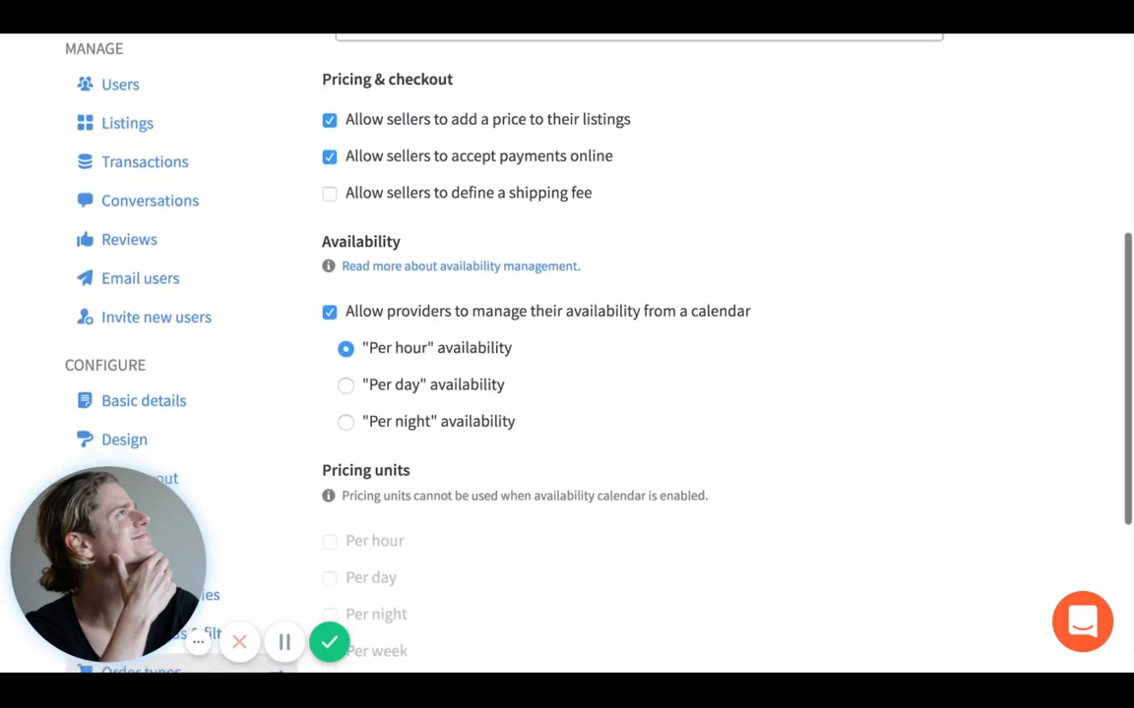
pyautogui.scroll(-3, 630, 344)
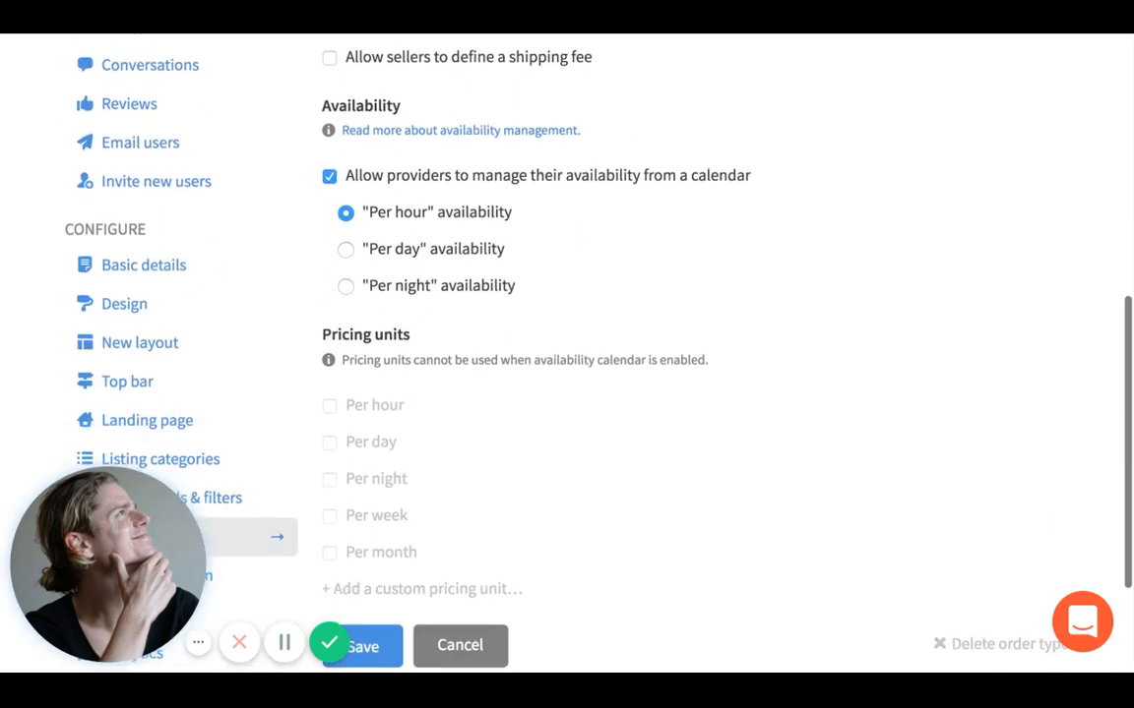
pyautogui.scroll(-3, 630, 344)
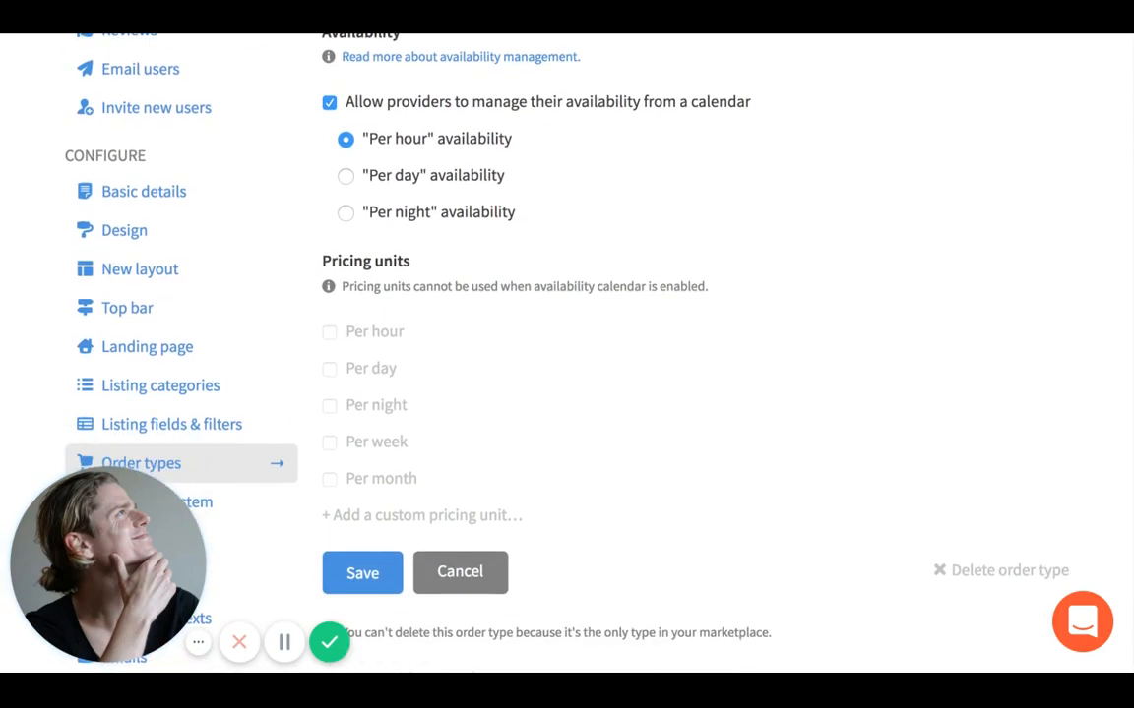
# - Save the 'Renting out music studio' order type and go to Payment system settings
pyautogui.click(364, 575)
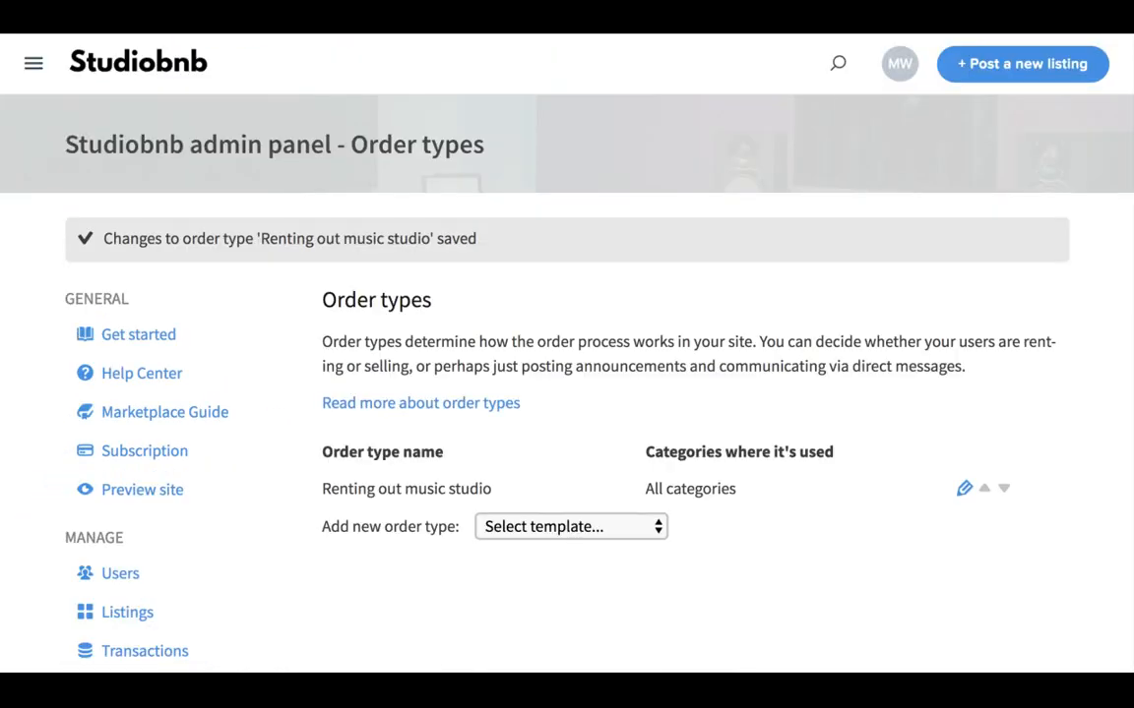
pyautogui.scroll(-5, 365, 507)
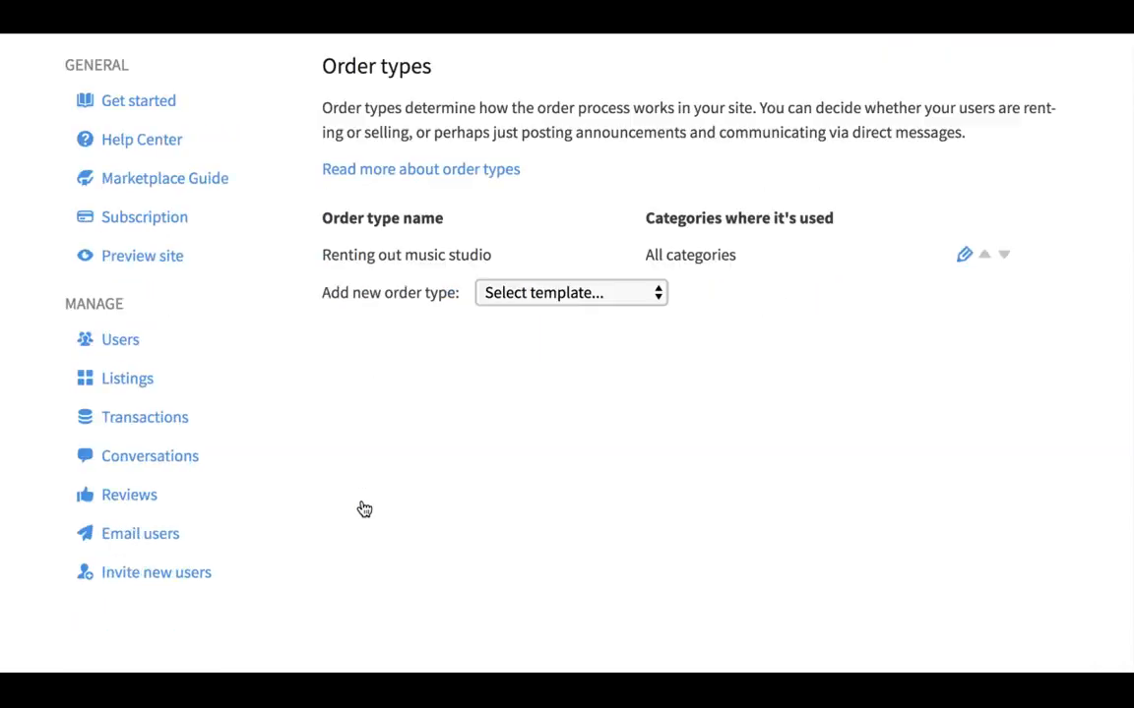
pyautogui.scroll(-3, 364, 509)
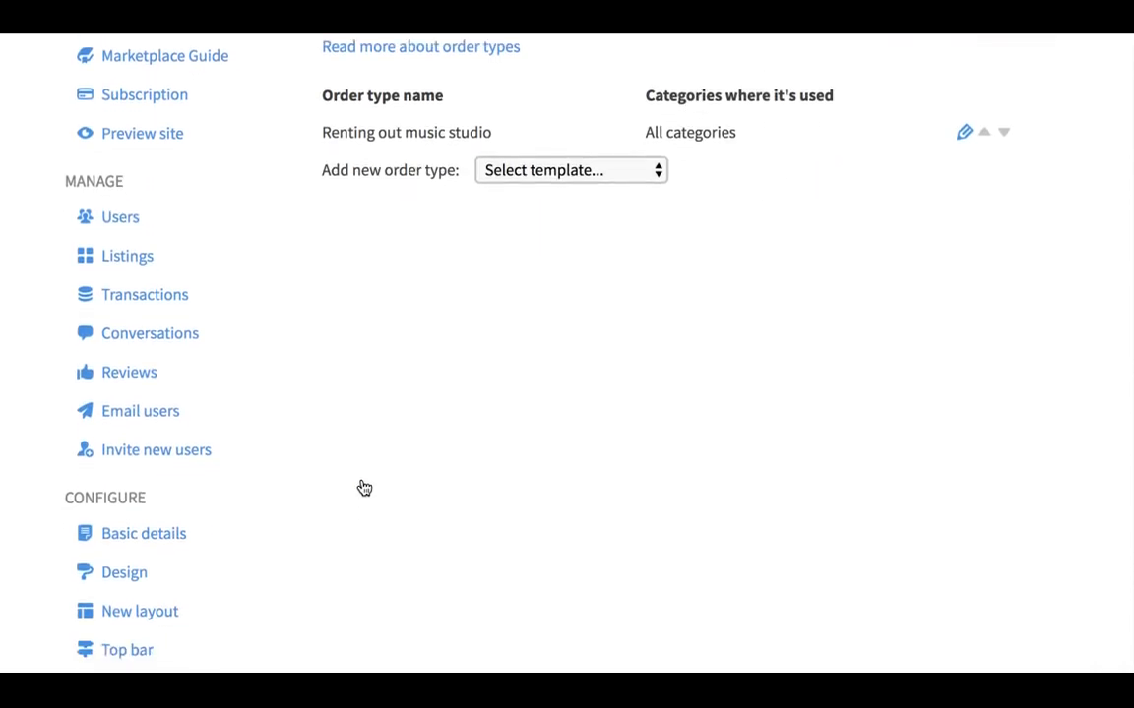
pyautogui.scroll(-3, 364, 488)
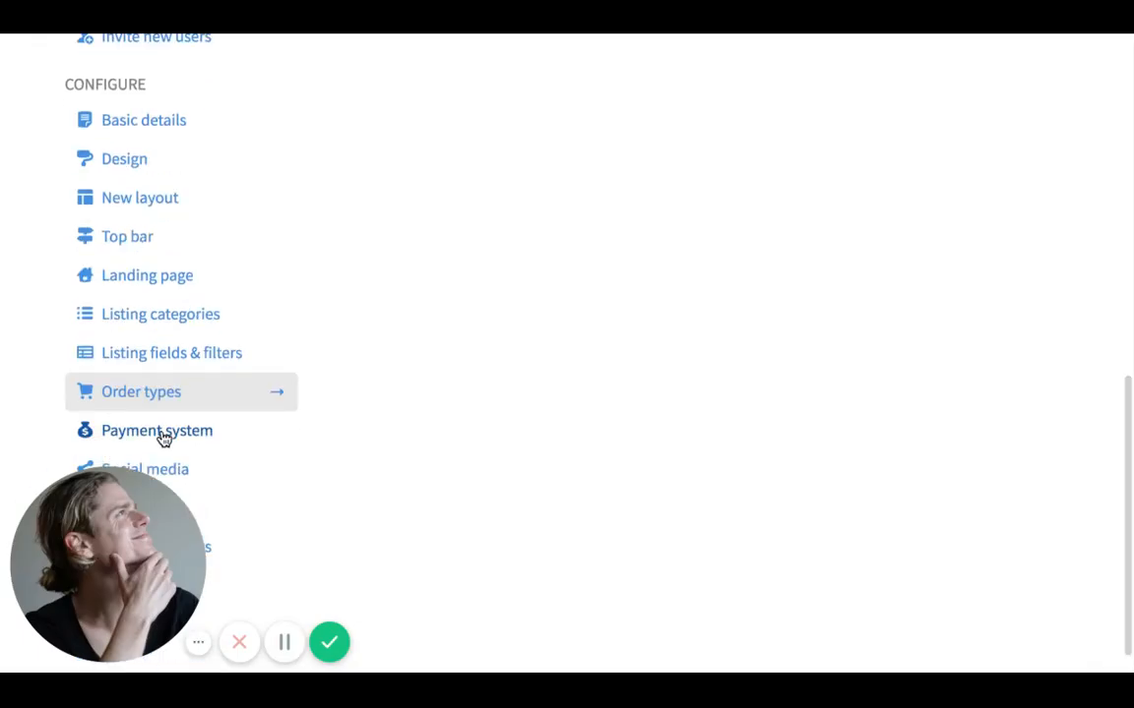
pyautogui.click(162, 431)
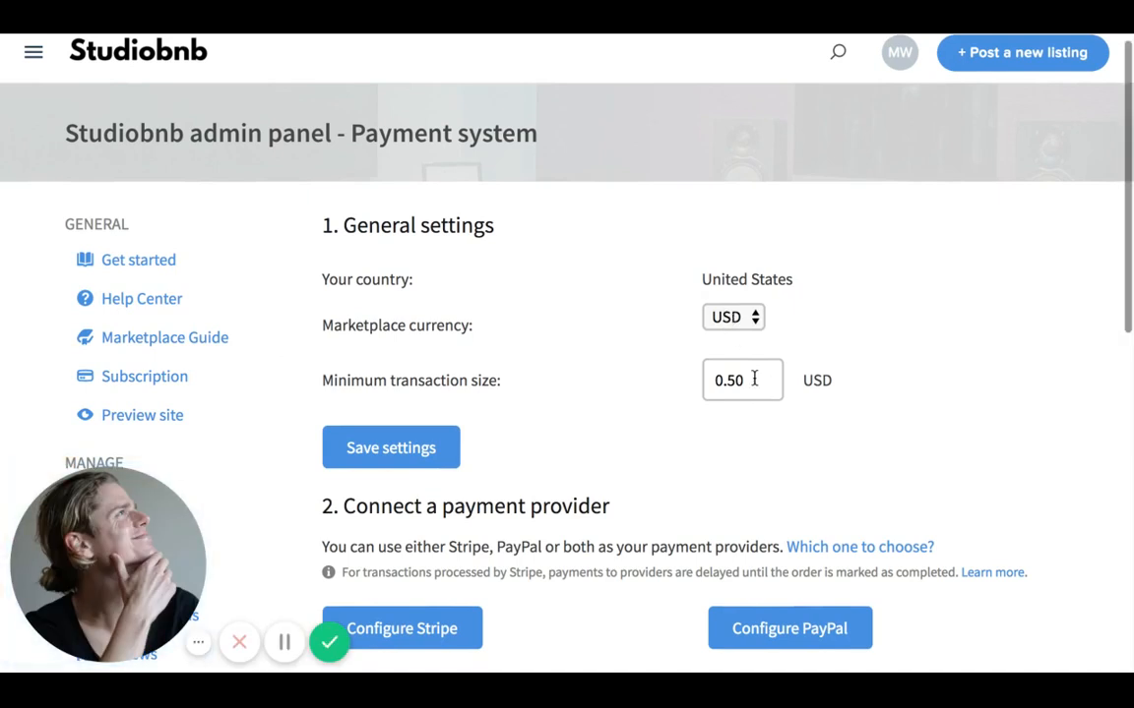
# - Check the minimum transaction size field on the Payment system page
pyautogui.scroll(-1, 753, 379)
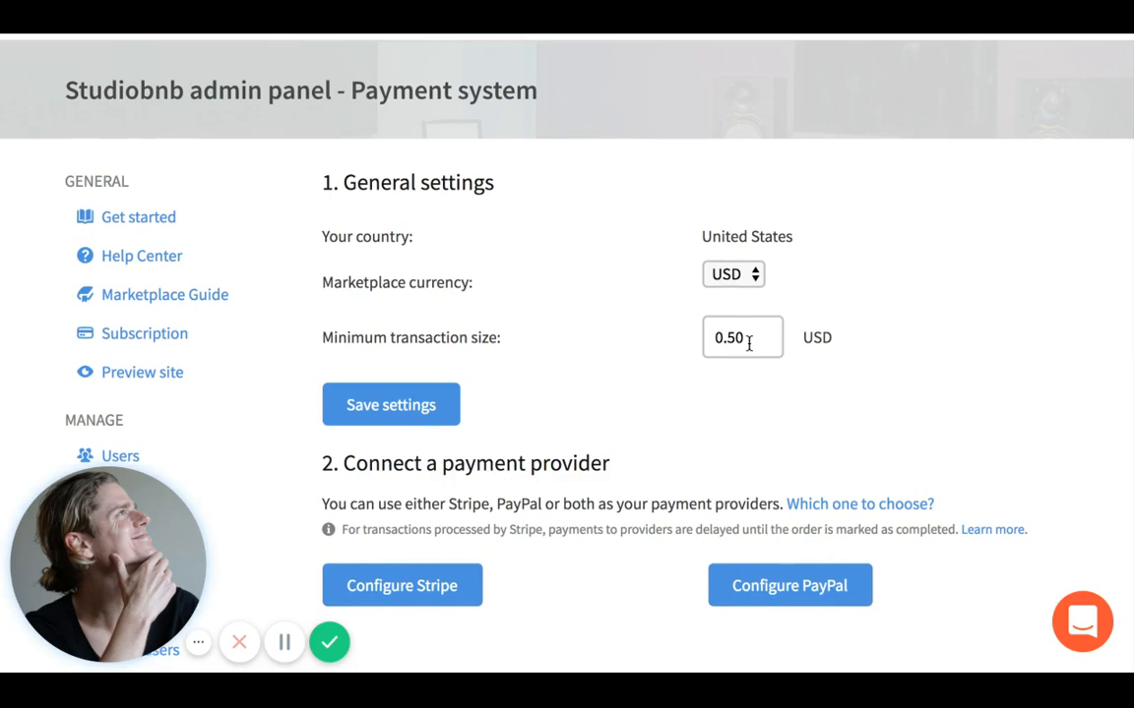
pyautogui.click(745, 337)
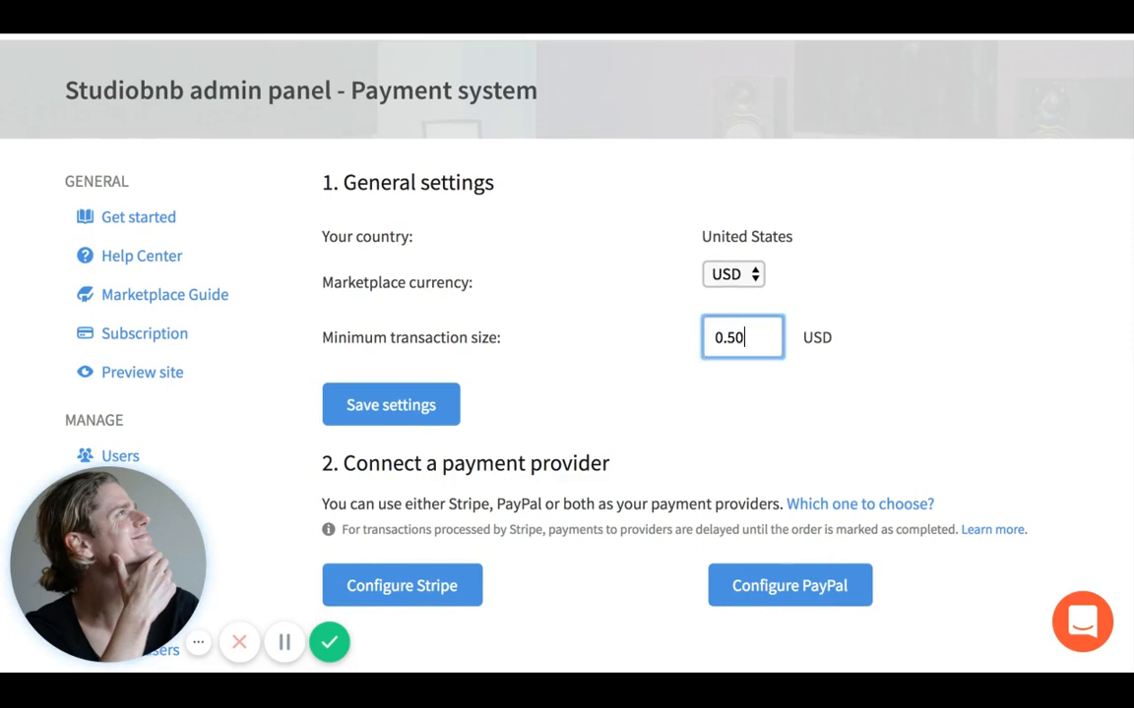
pyautogui.click(757, 394)
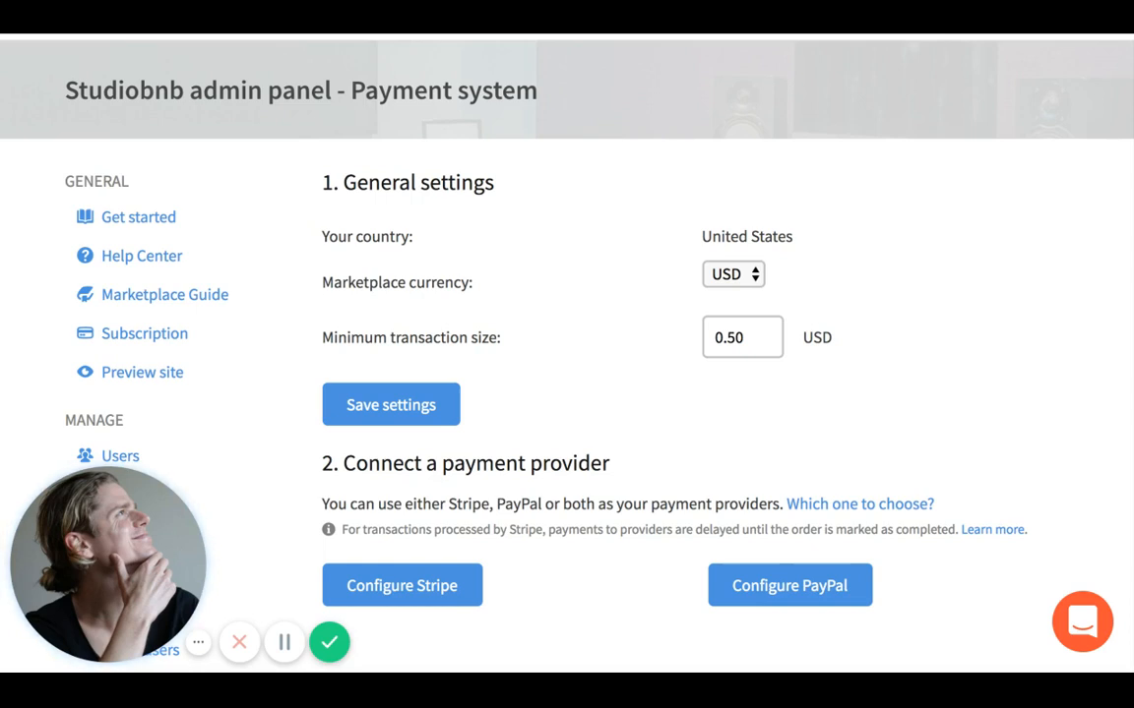
# - Scroll past the remaining payment settings and go to Social media settings
pyautogui.scroll(-1, 646, 499)
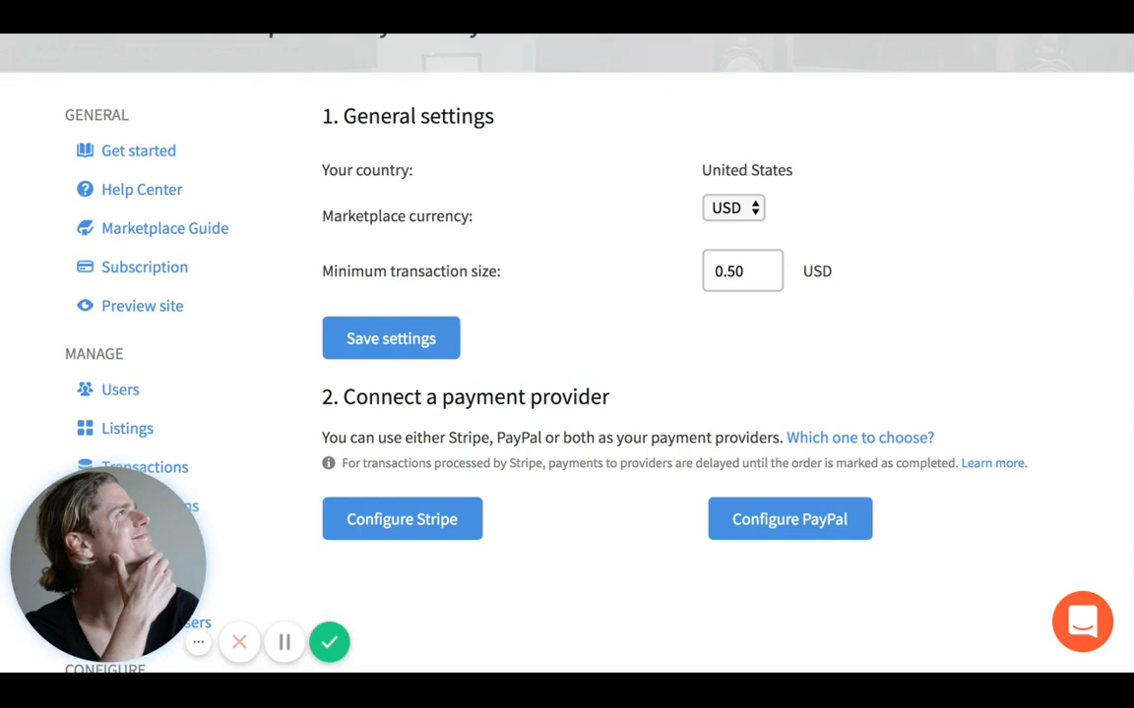
pyautogui.scroll(-2, 567, 325)
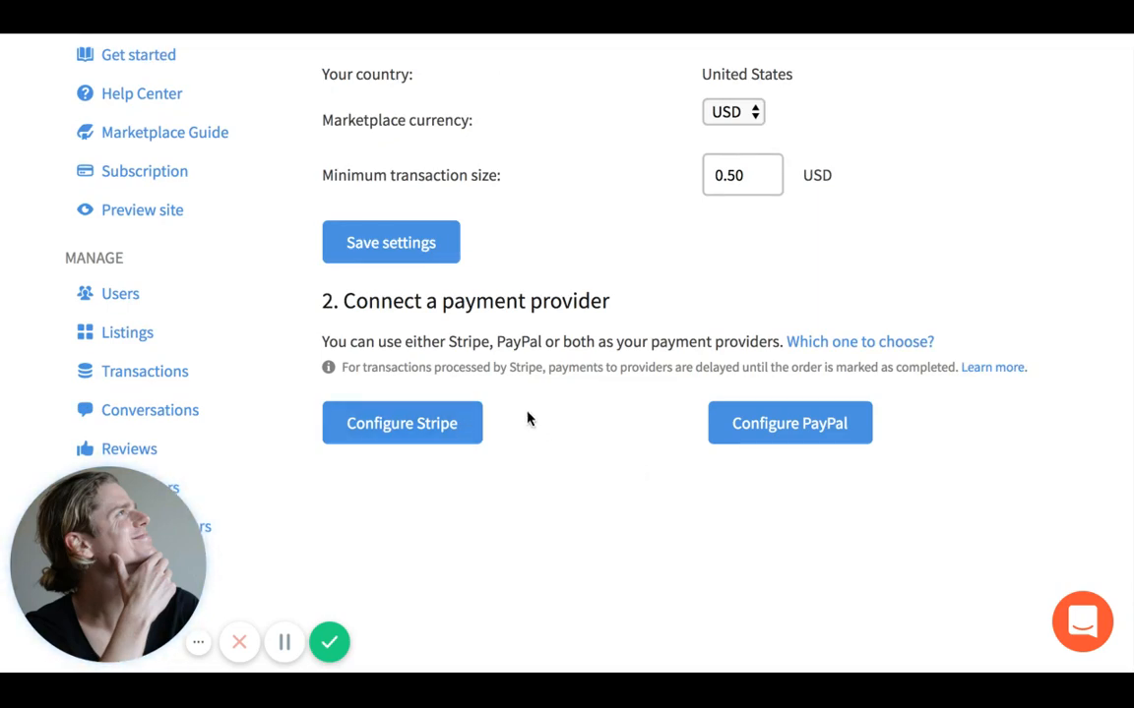
pyautogui.scroll(-3, 526, 418)
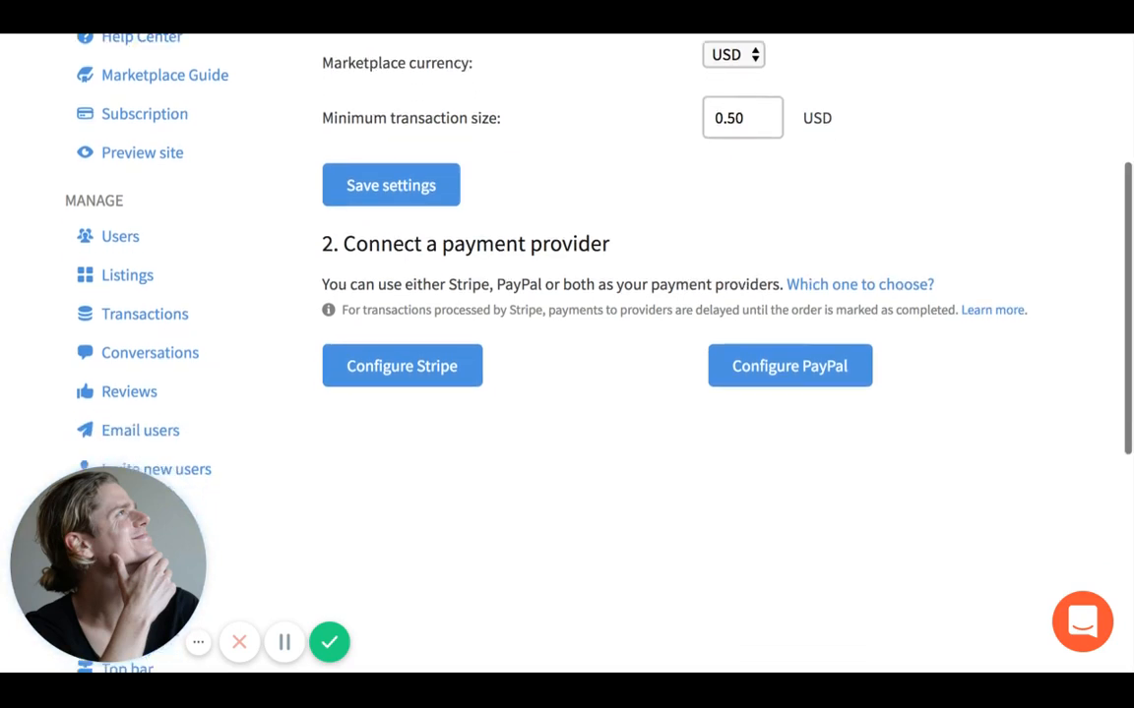
pyautogui.scroll(-8, 567, 394)
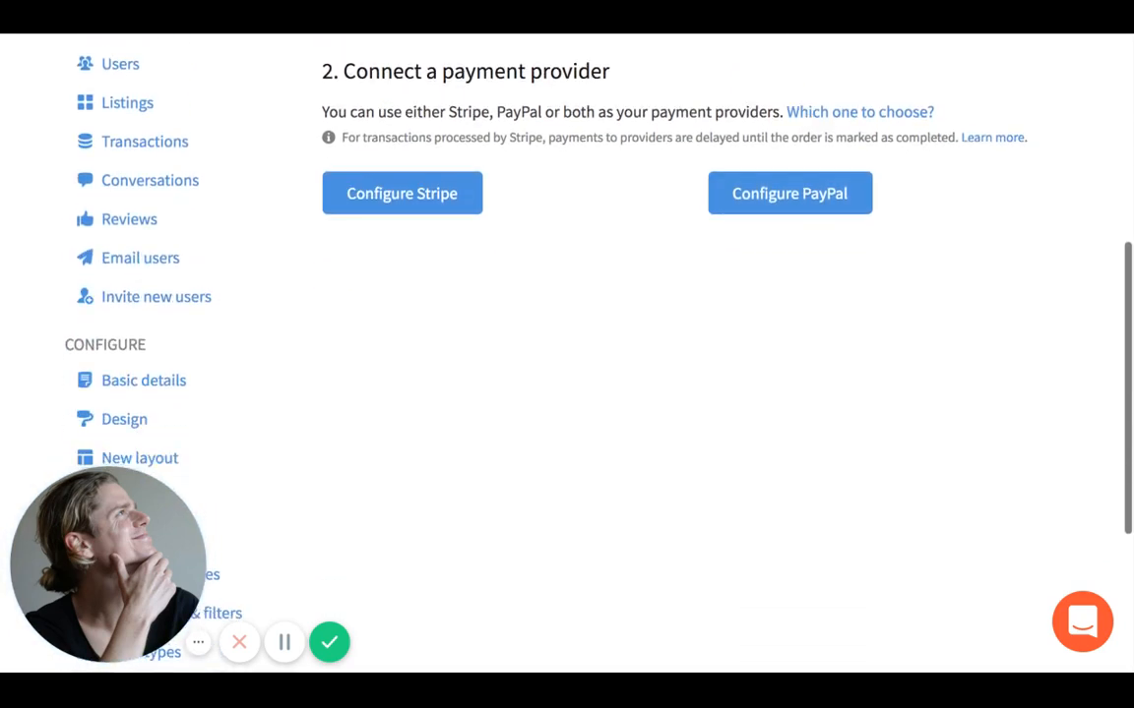
pyautogui.scroll(-2, 282, 407)
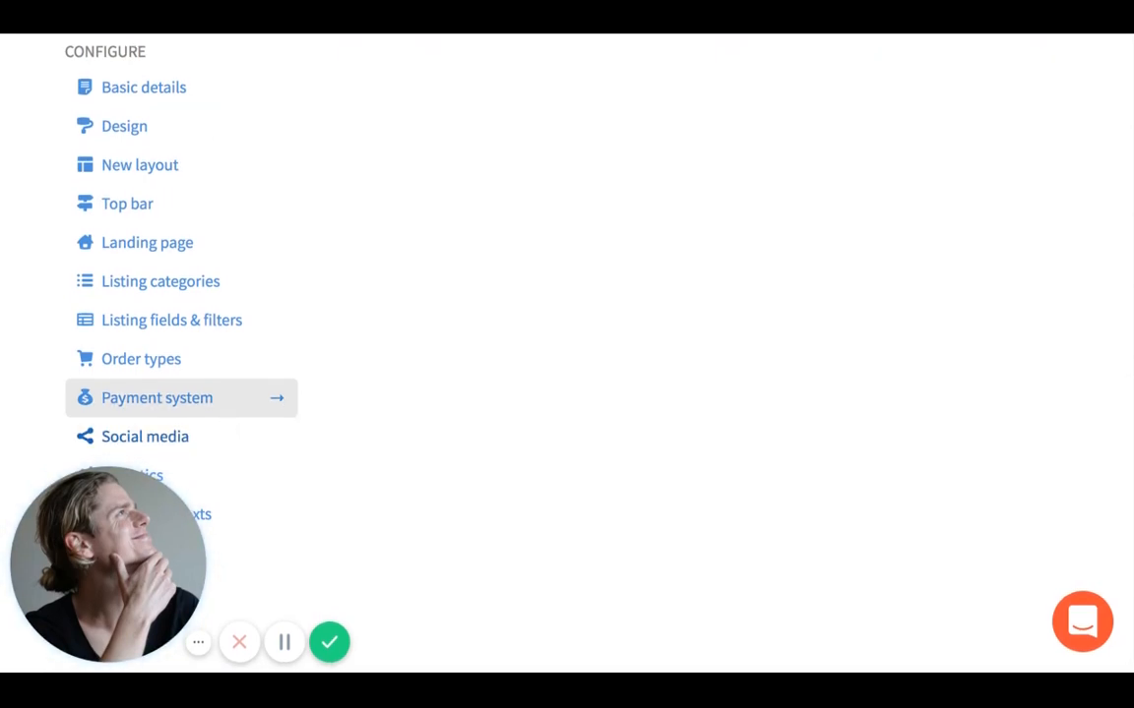
pyautogui.click(148, 437)
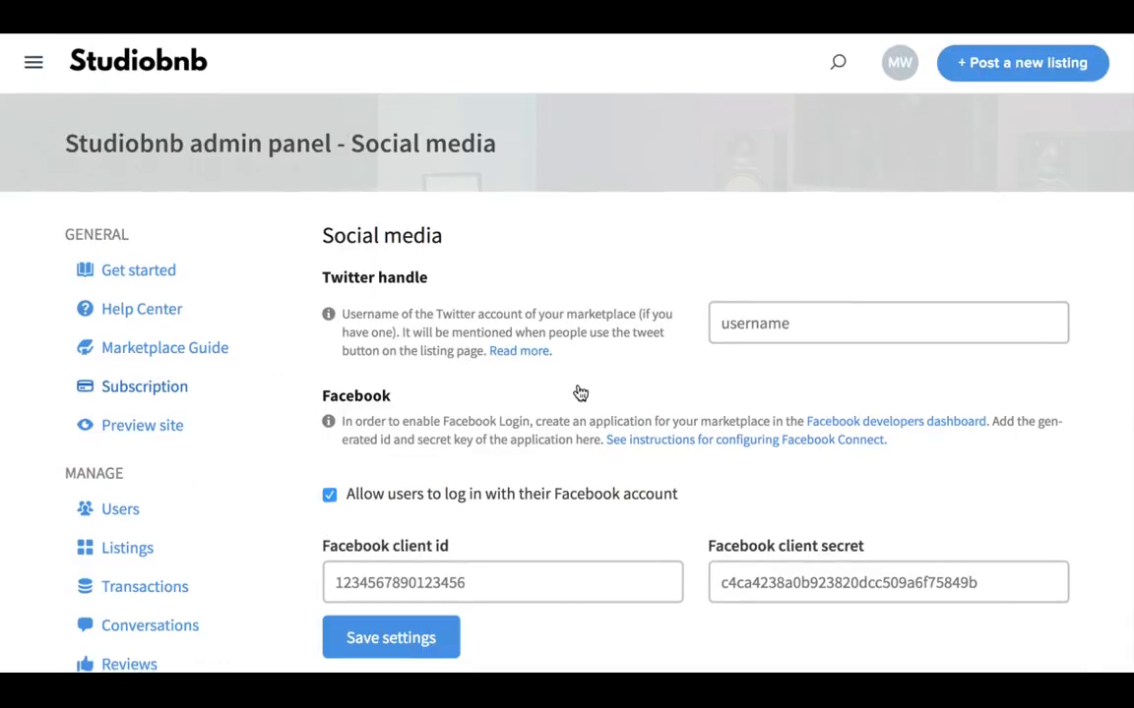
# - Look over the social media settings, including the Facebook client id, leaving them unchanged
pyautogui.scroll(-1, 578, 388)
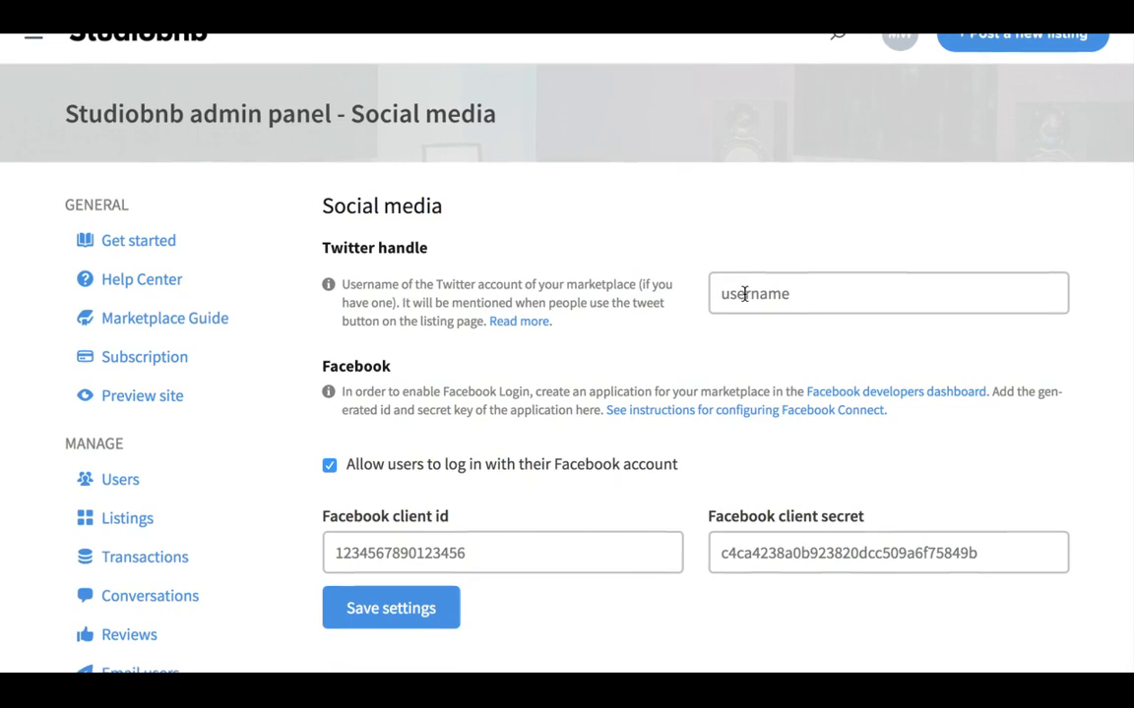
pyautogui.scroll(-1, 751, 348)
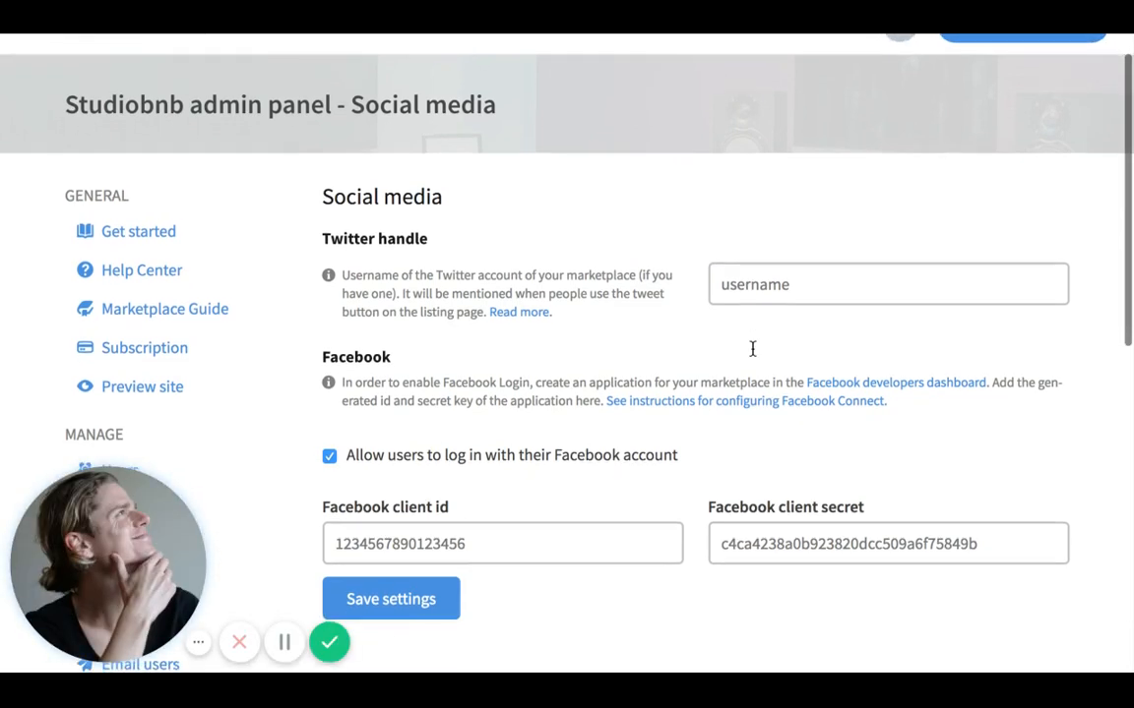
pyautogui.scroll(-2, 751, 348)
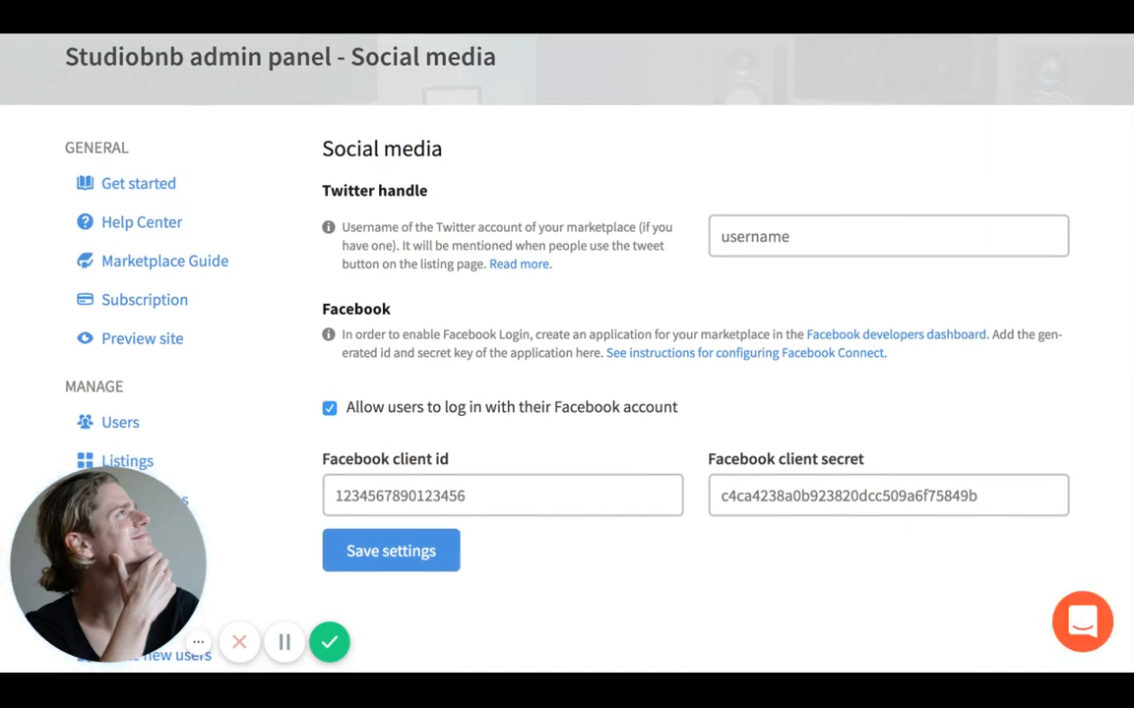
pyautogui.scroll(3, 566, 355)
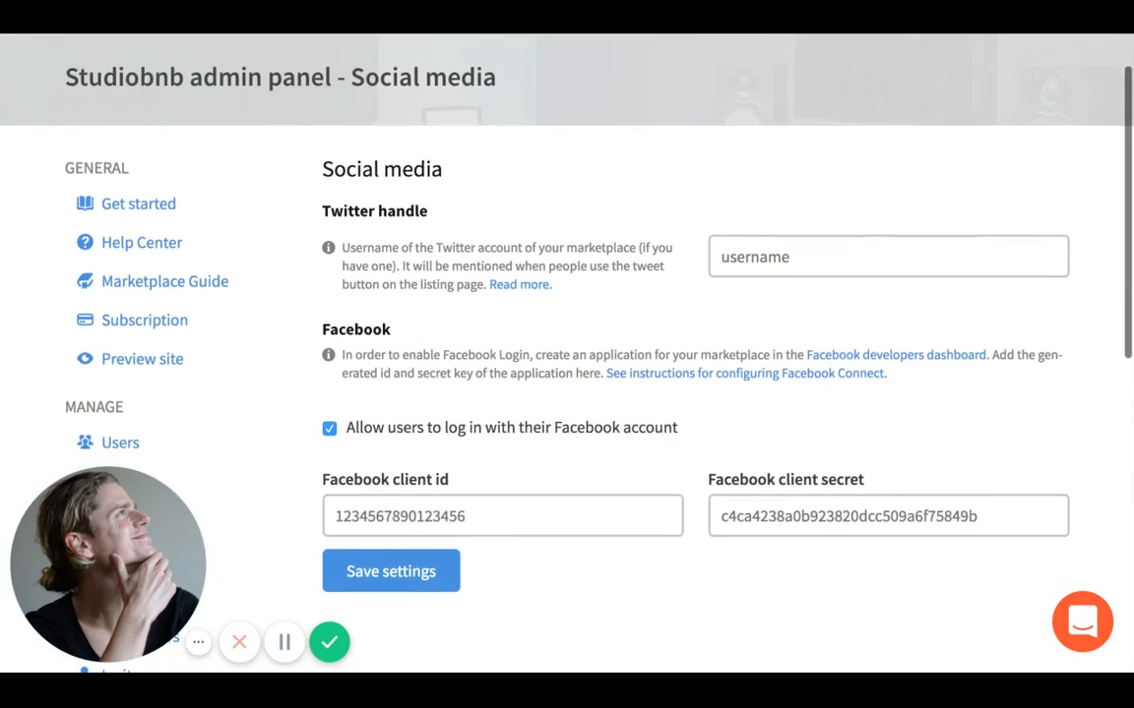
pyautogui.click(595, 506)
pyautogui.click(615, 444)
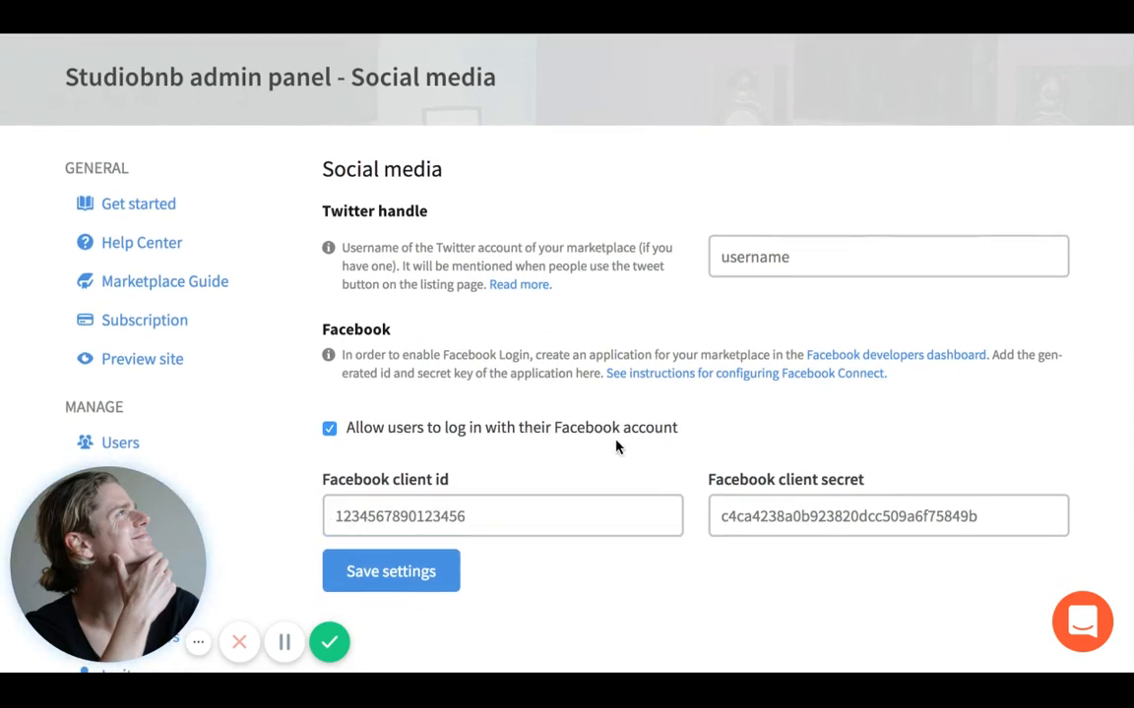
pyautogui.scroll(-2, 616, 443)
pyautogui.scroll(-2, 616, 443)
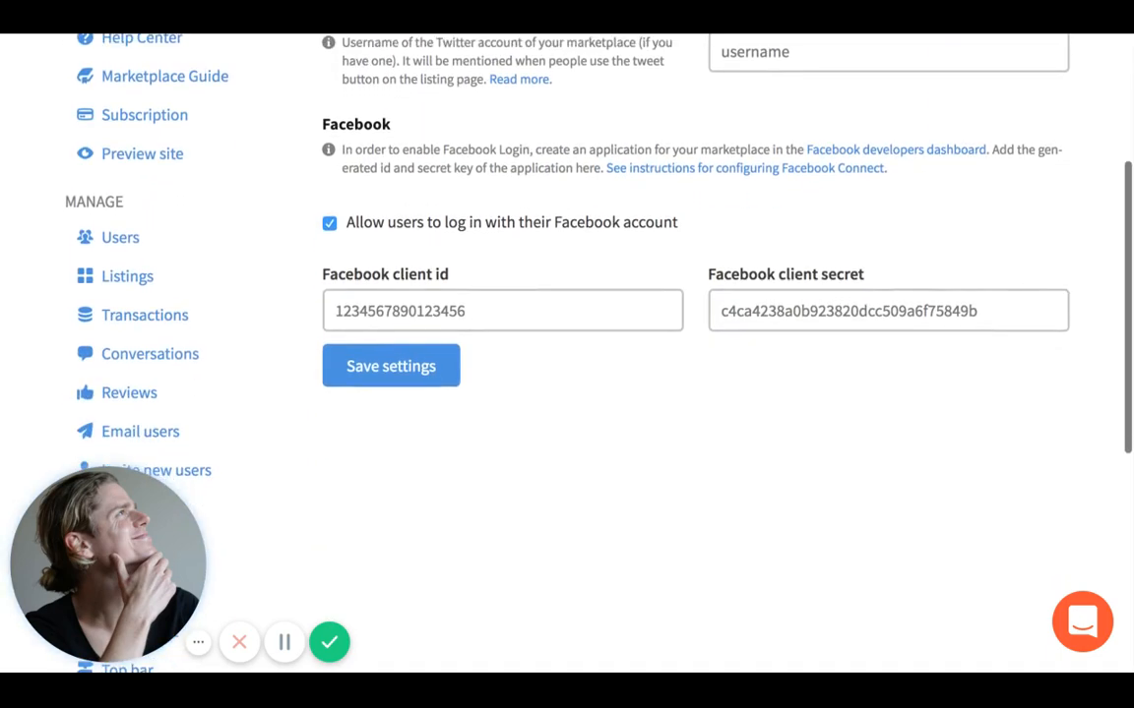
pyautogui.scroll(-2, 616, 442)
pyautogui.scroll(-5, 587, 382)
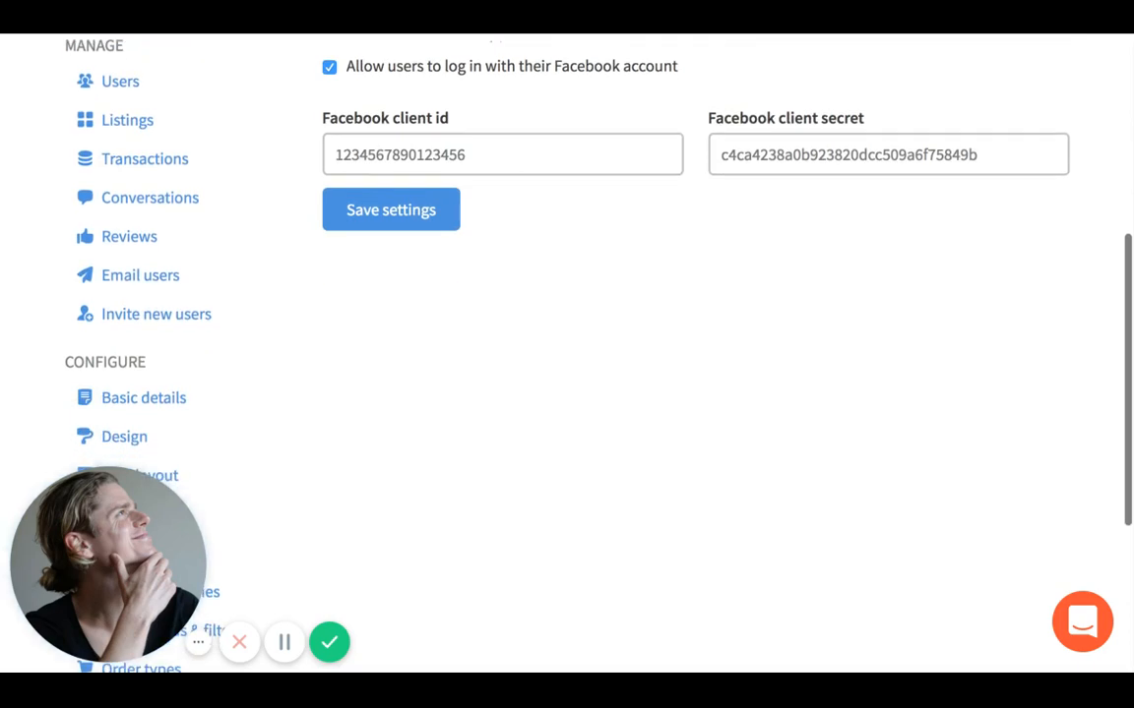
pyautogui.scroll(-2, 587, 382)
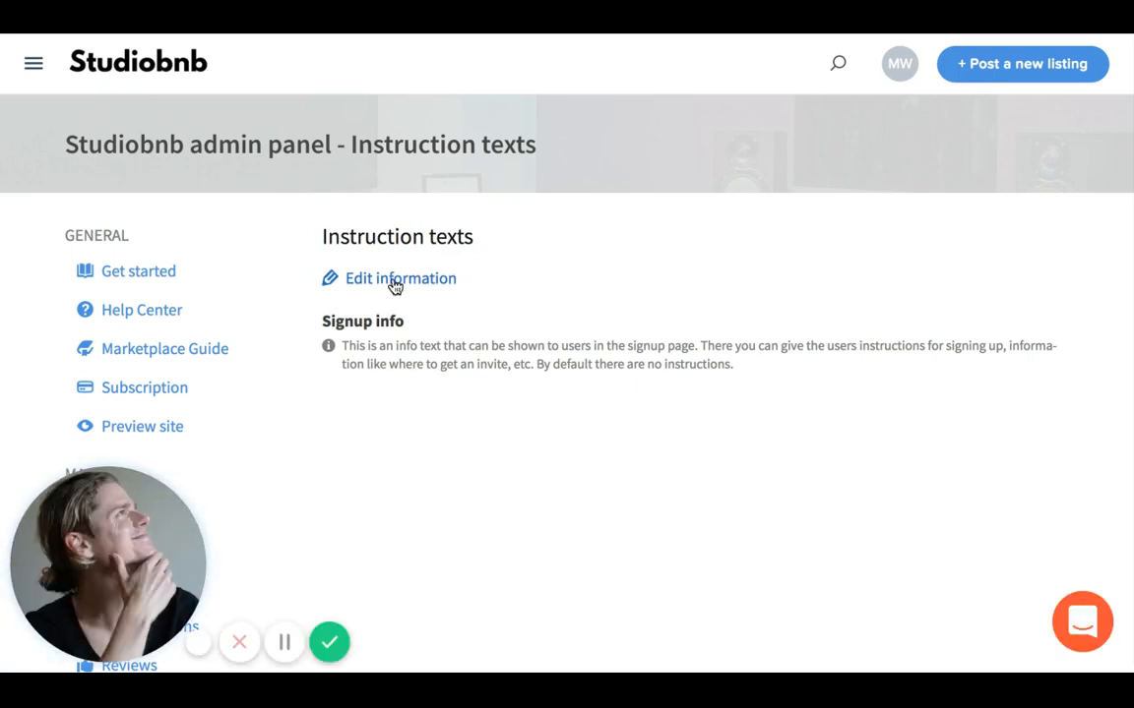
pyautogui.scroll(-1, 395, 285)
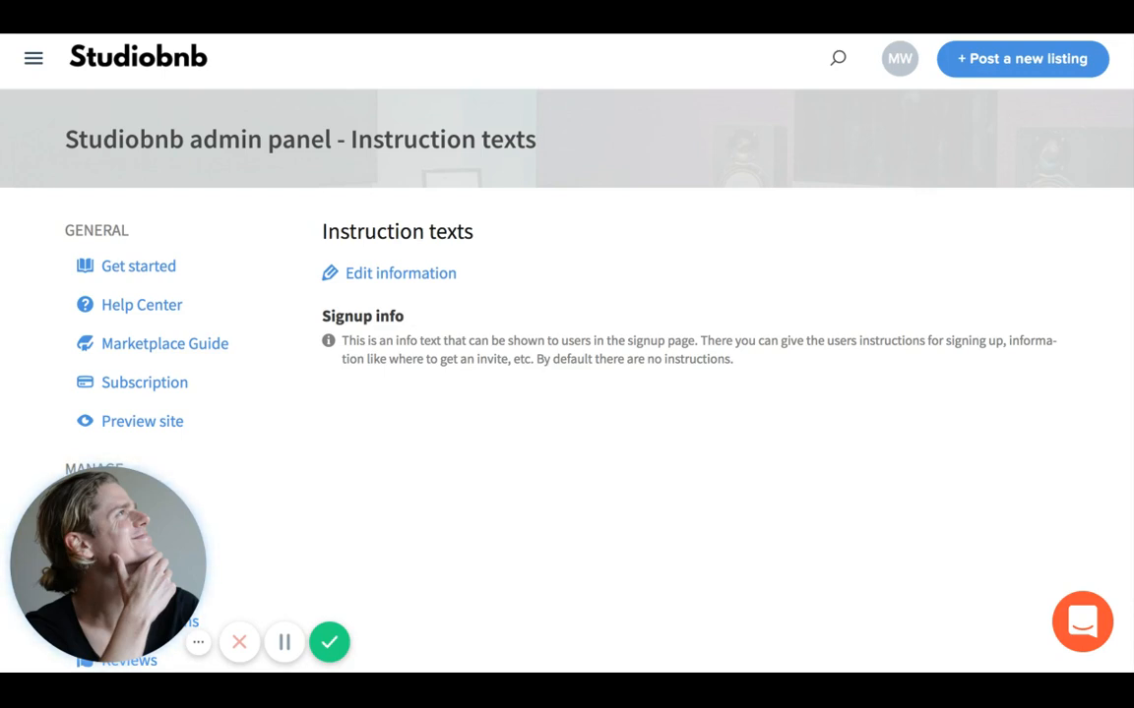
pyautogui.scroll(-1, 567, 354)
pyautogui.scroll(-3, 415, 359)
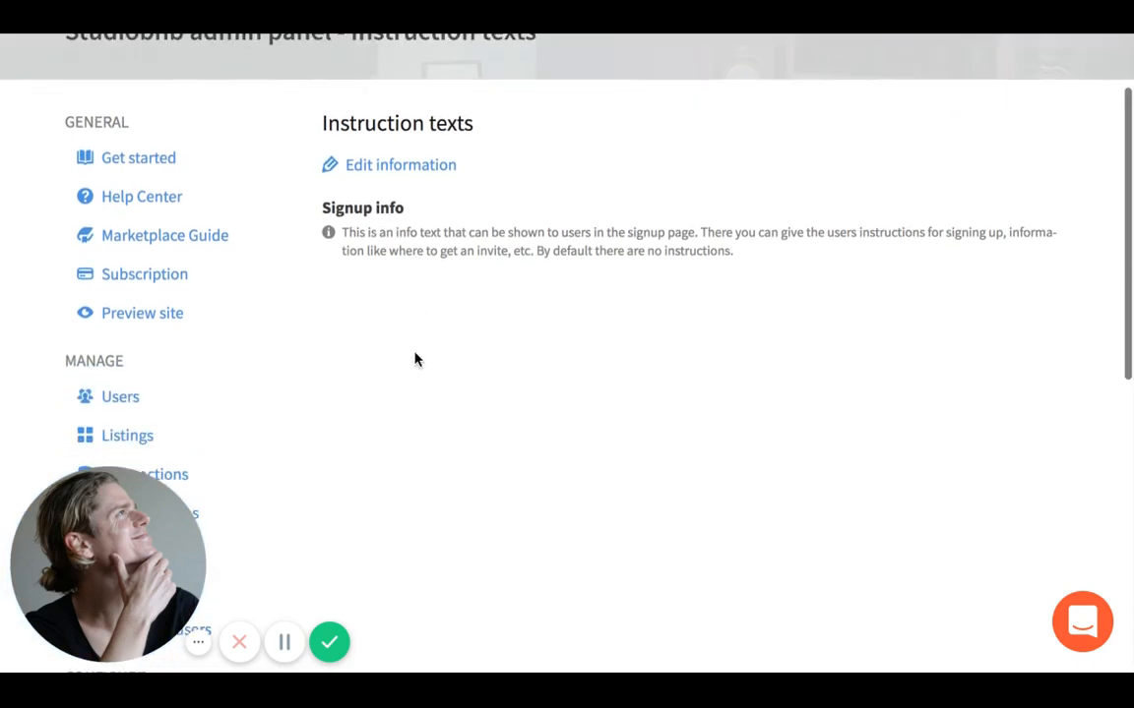
pyautogui.scroll(-7, 415, 360)
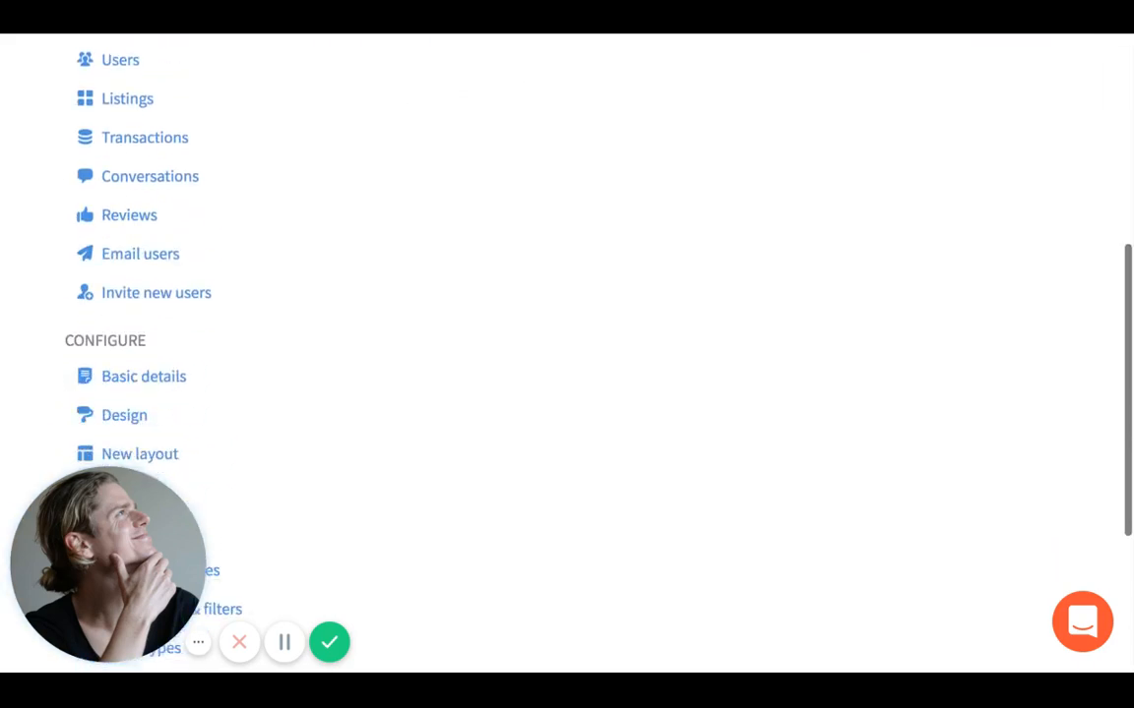
# - Scroll through the Emails page's sender address and welcome email preview
pyautogui.scroll(-4, 286, 544)
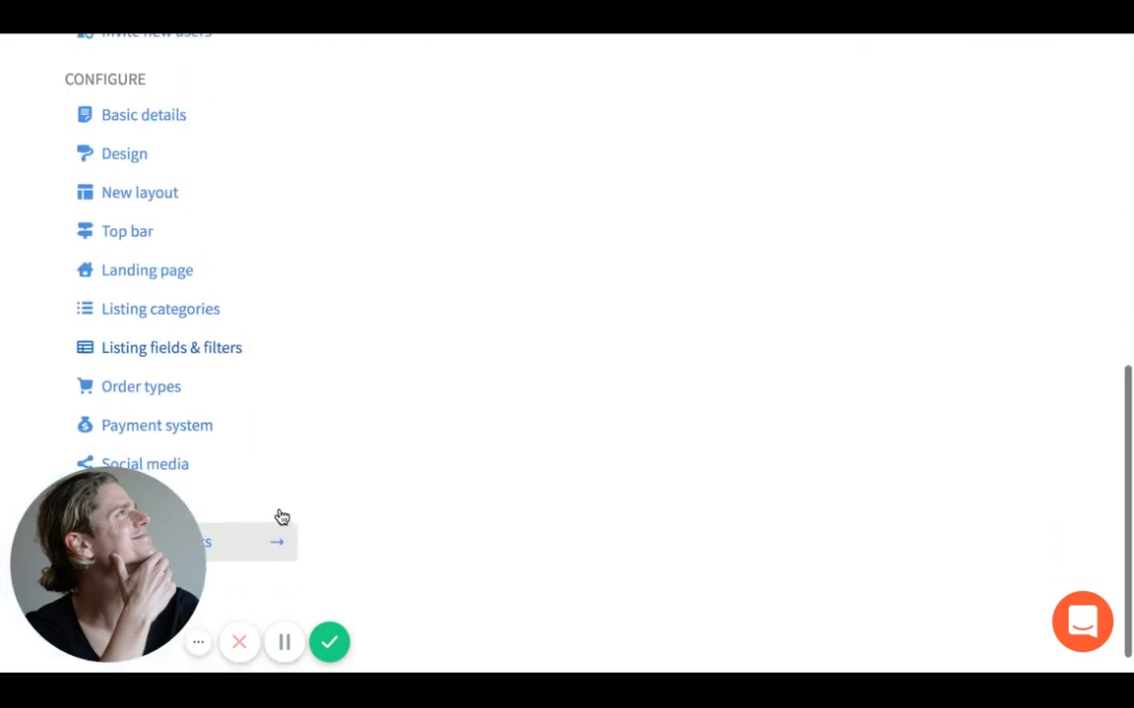
pyautogui.scroll(-1, 275, 531)
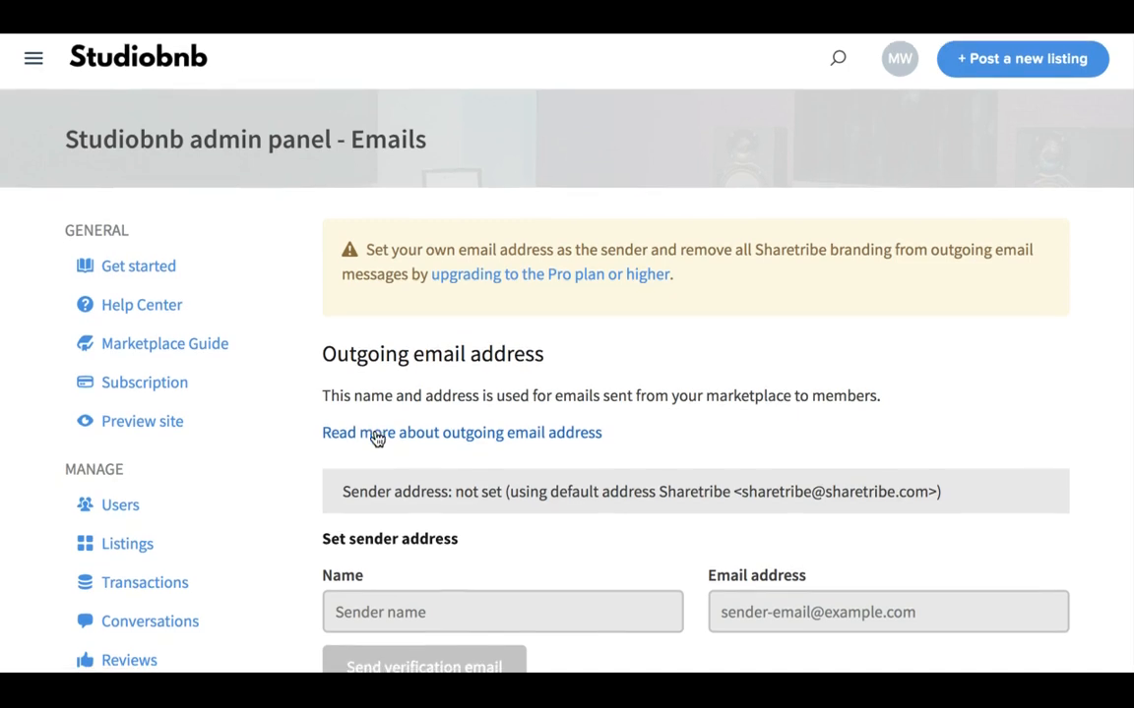
pyautogui.scroll(-1, 377, 438)
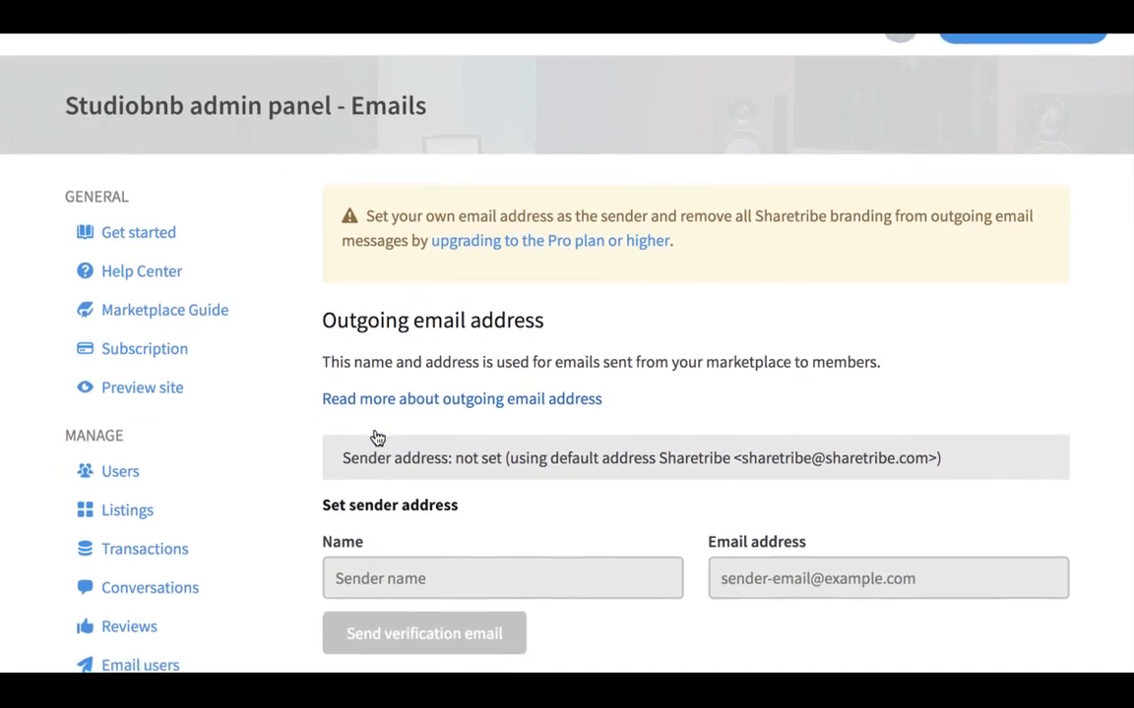
pyautogui.scroll(-1, 375, 417)
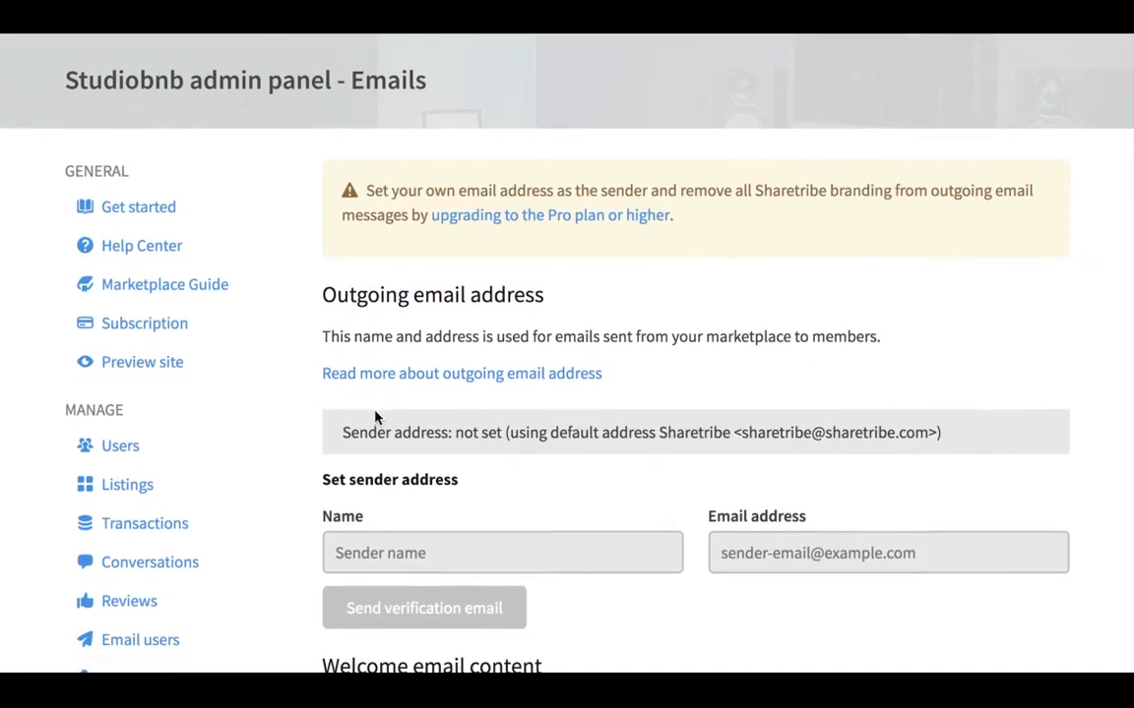
pyautogui.scroll(-1, 375, 417)
pyautogui.scroll(-1, 430, 404)
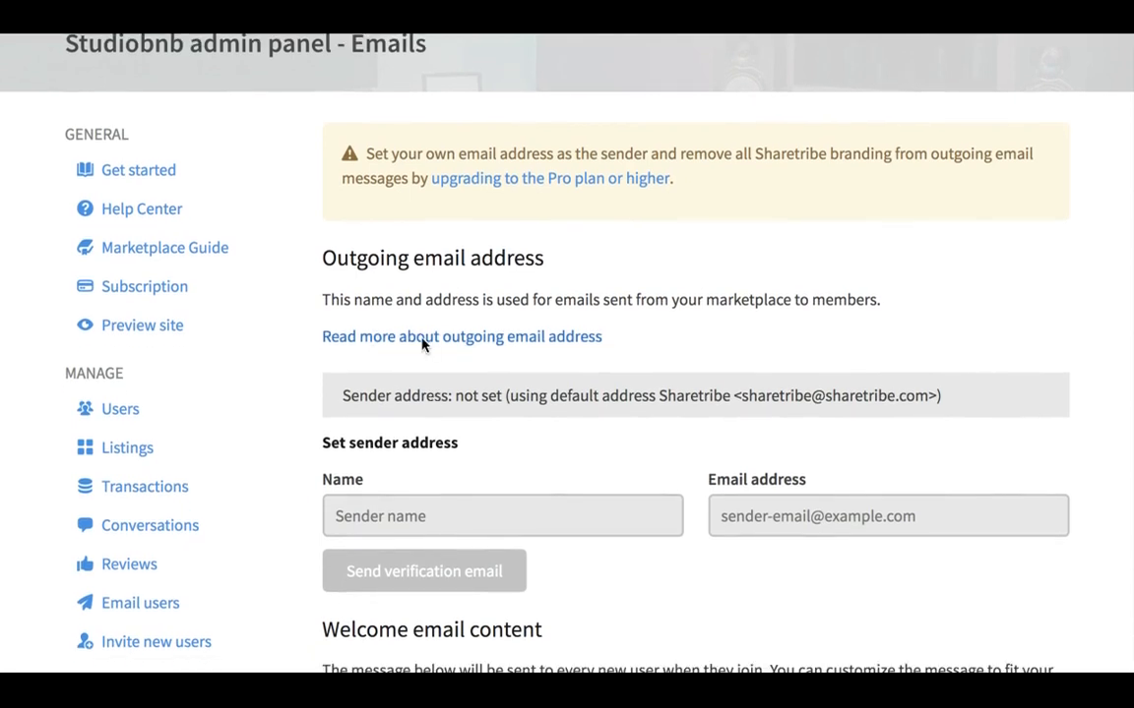
pyautogui.scroll(-1, 440, 393)
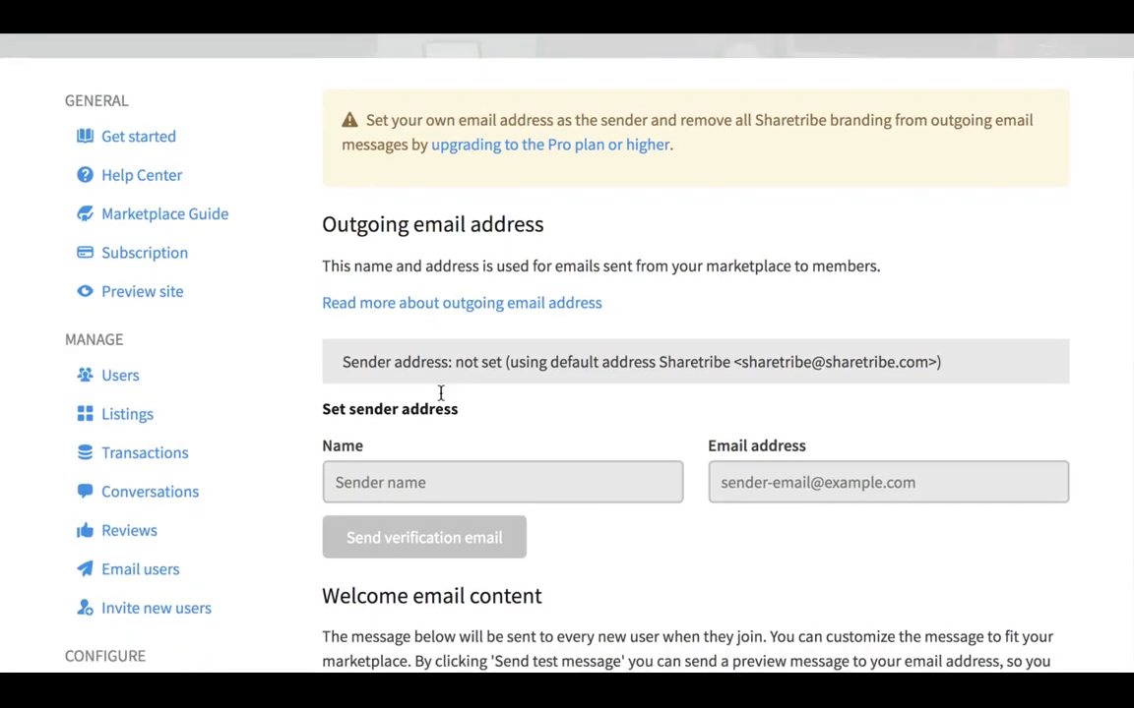
pyautogui.scroll(-1, 440, 393)
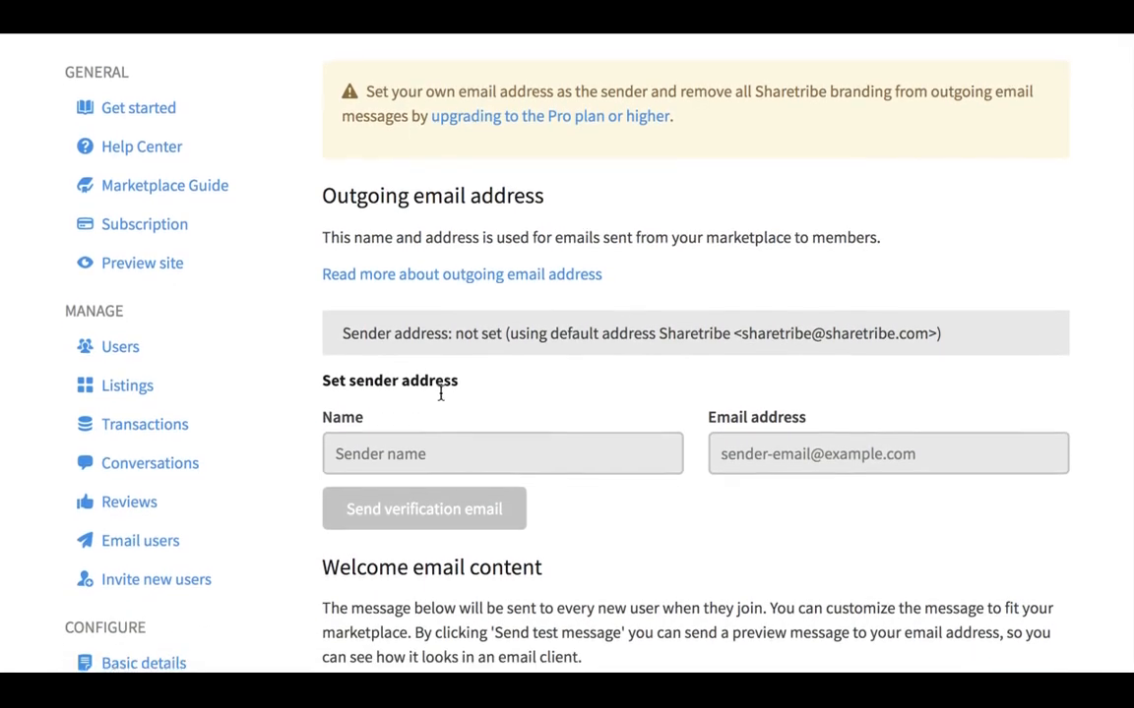
pyautogui.scroll(-3, 441, 392)
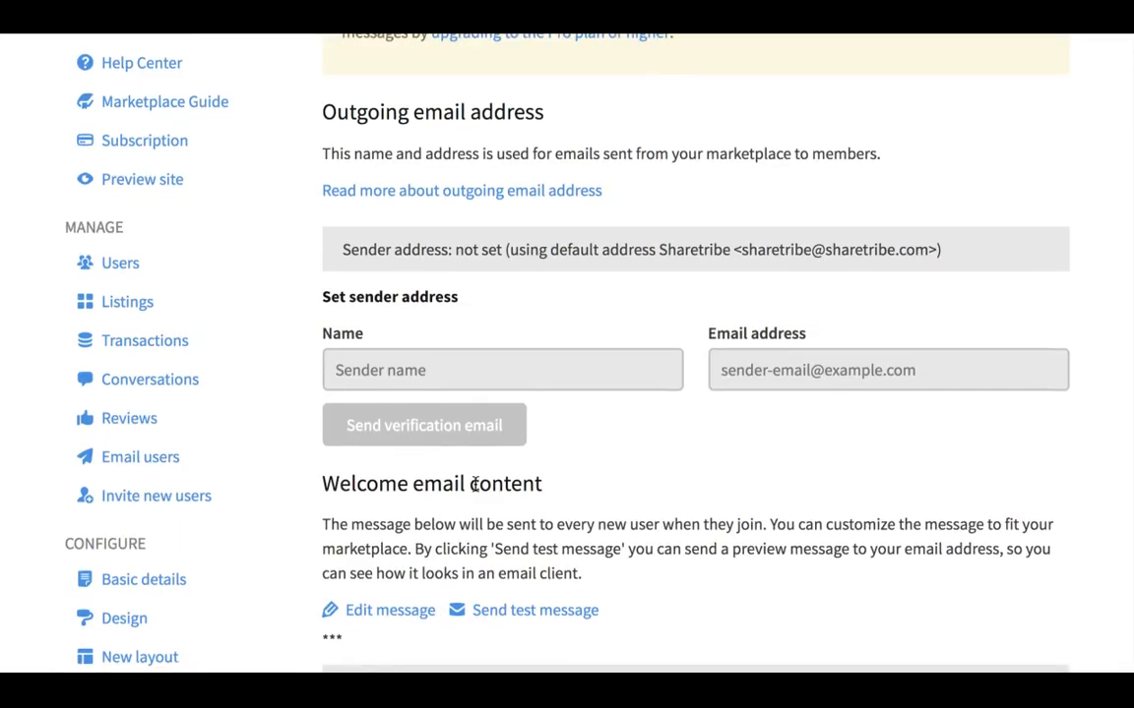
pyautogui.scroll(-4, 476, 483)
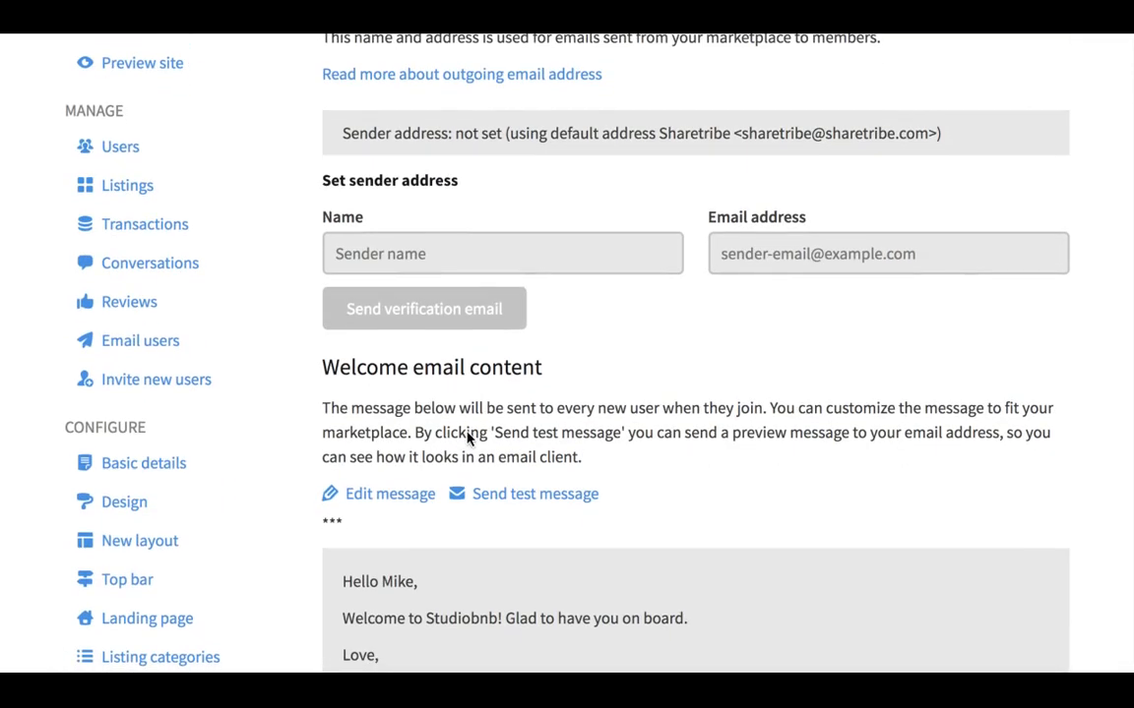
pyautogui.scroll(1, 417, 278)
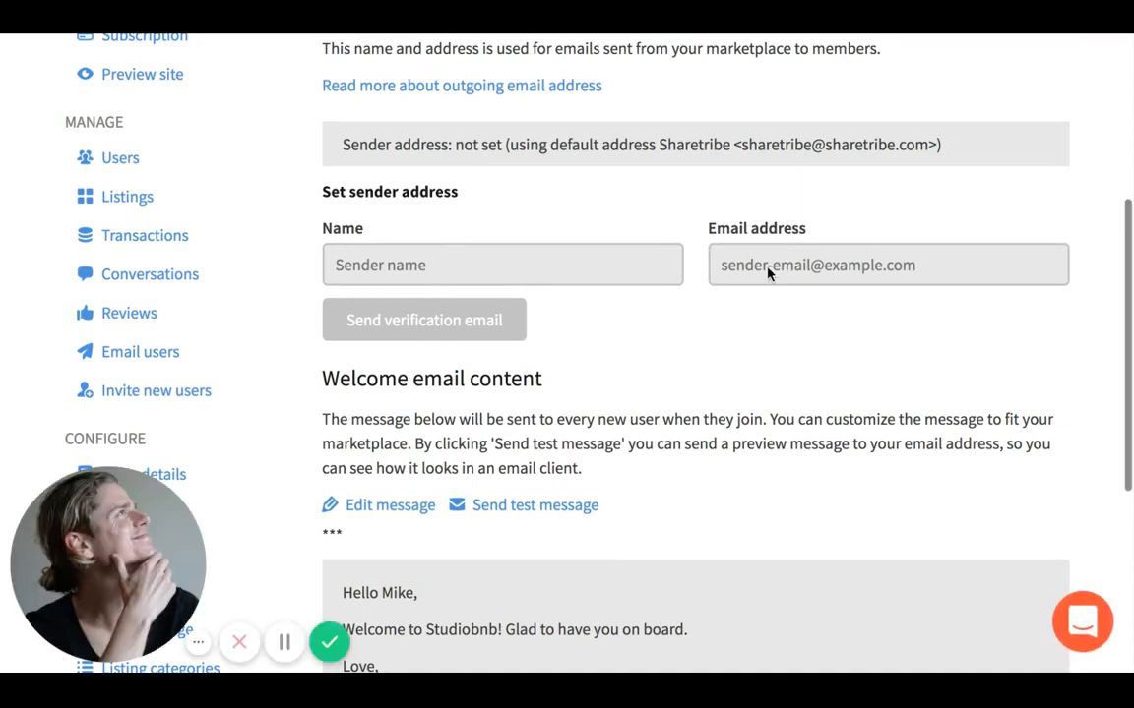
pyautogui.scroll(-1, 639, 304)
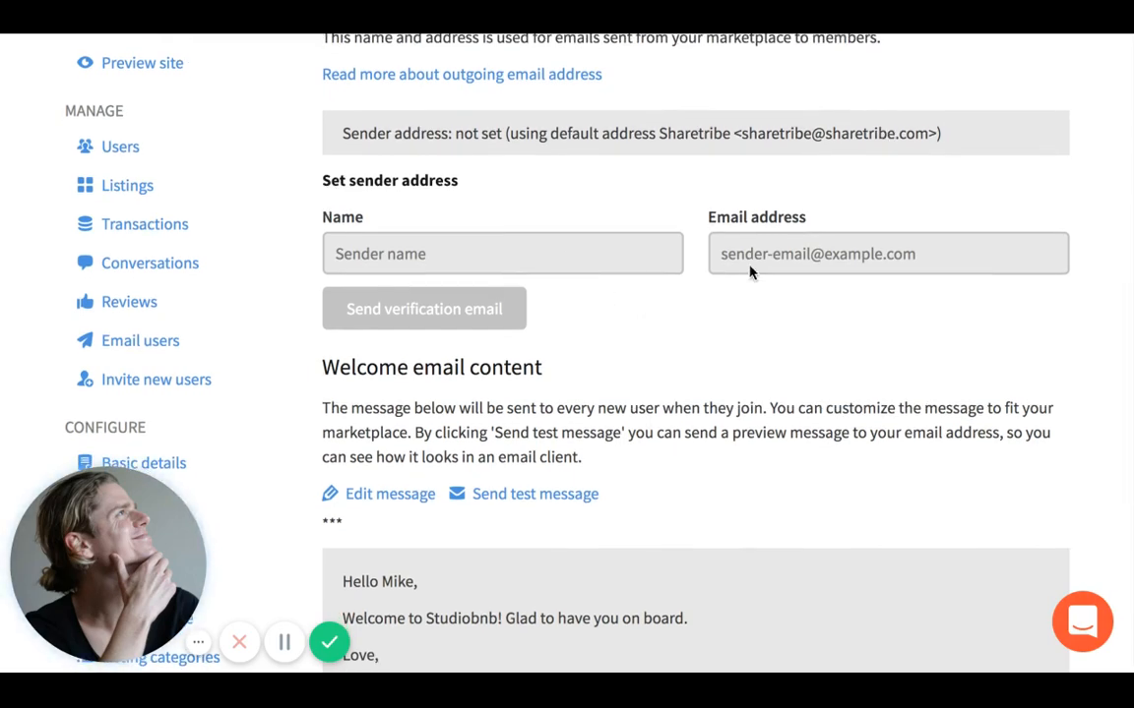
pyautogui.scroll(-1, 749, 270)
pyautogui.scroll(-4, 374, 417)
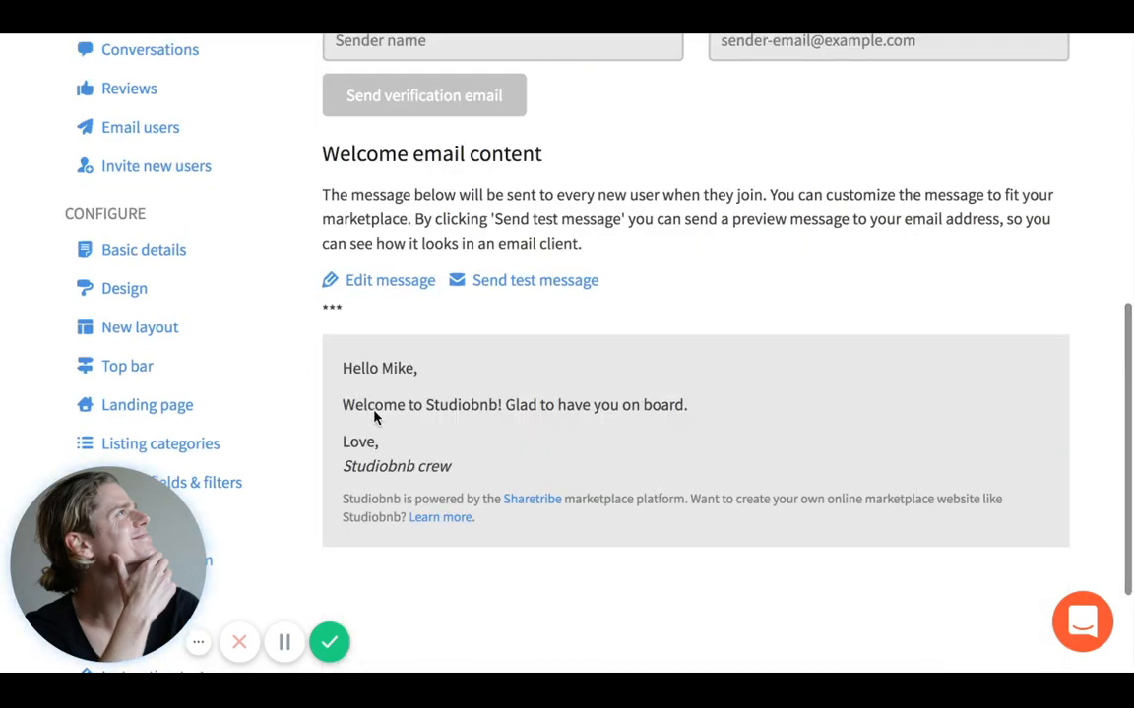
pyautogui.scroll(-3, 271, 499)
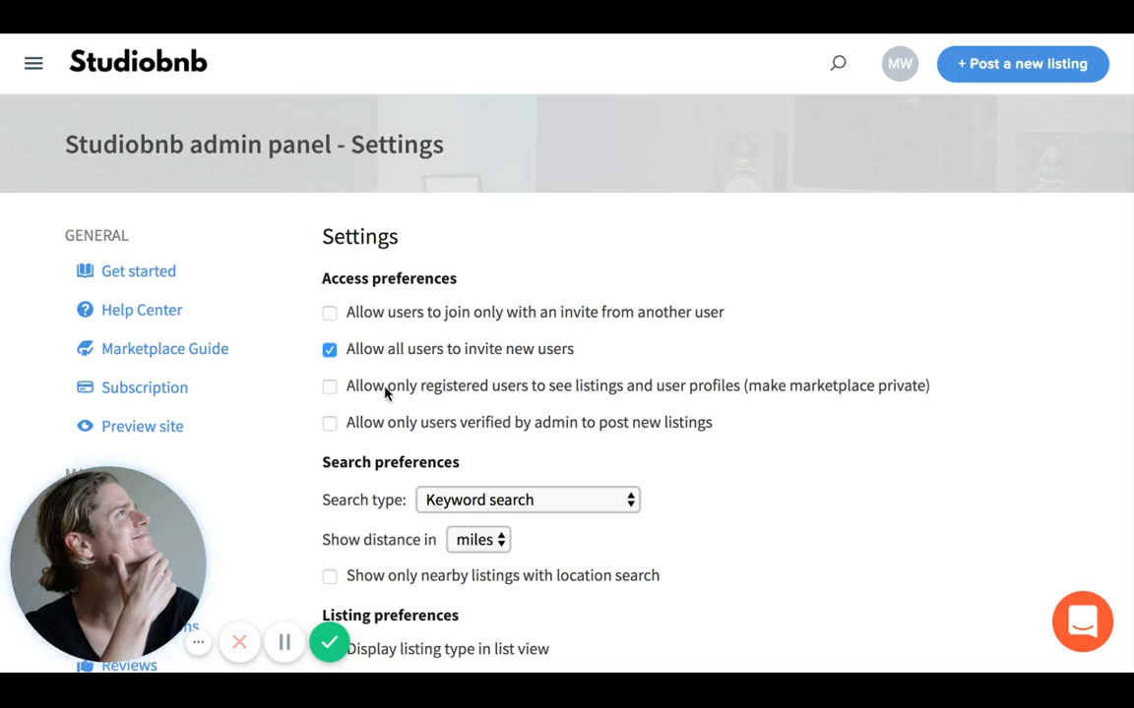
# - Uncheck 'Allow all users to invite new users' under Access preferences
pyautogui.click(330, 351)
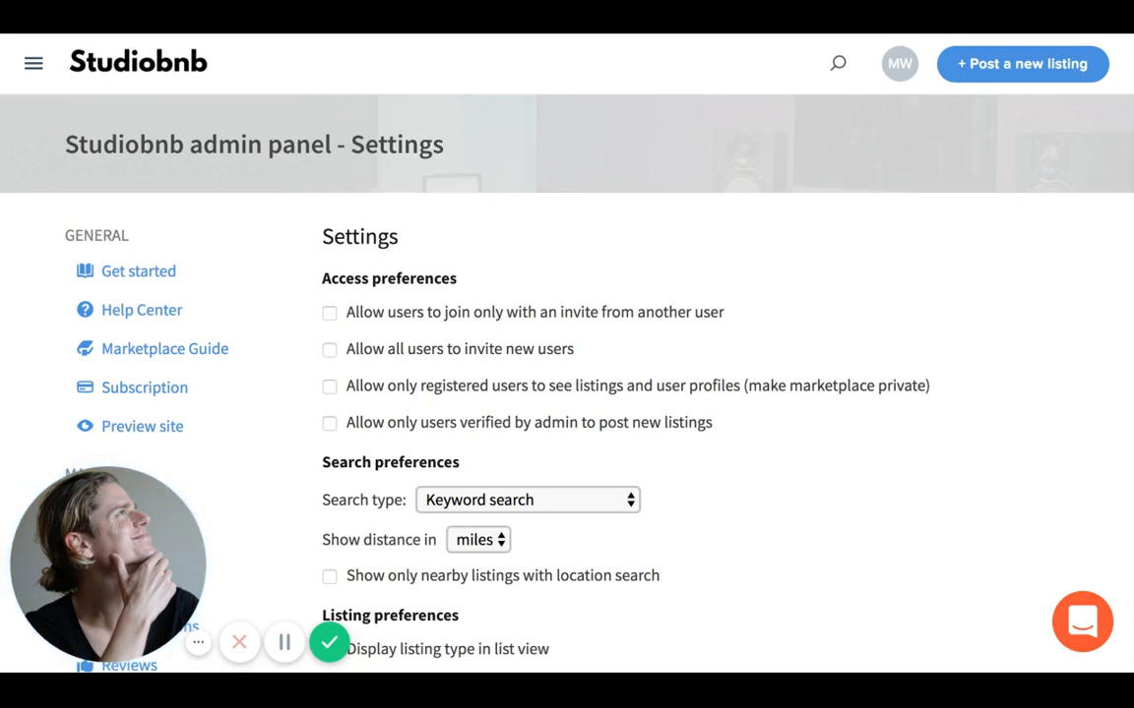
# - Set Studiobnb's search type to Location search, with distances shown in miles
pyautogui.scroll(-1, 364, 445)
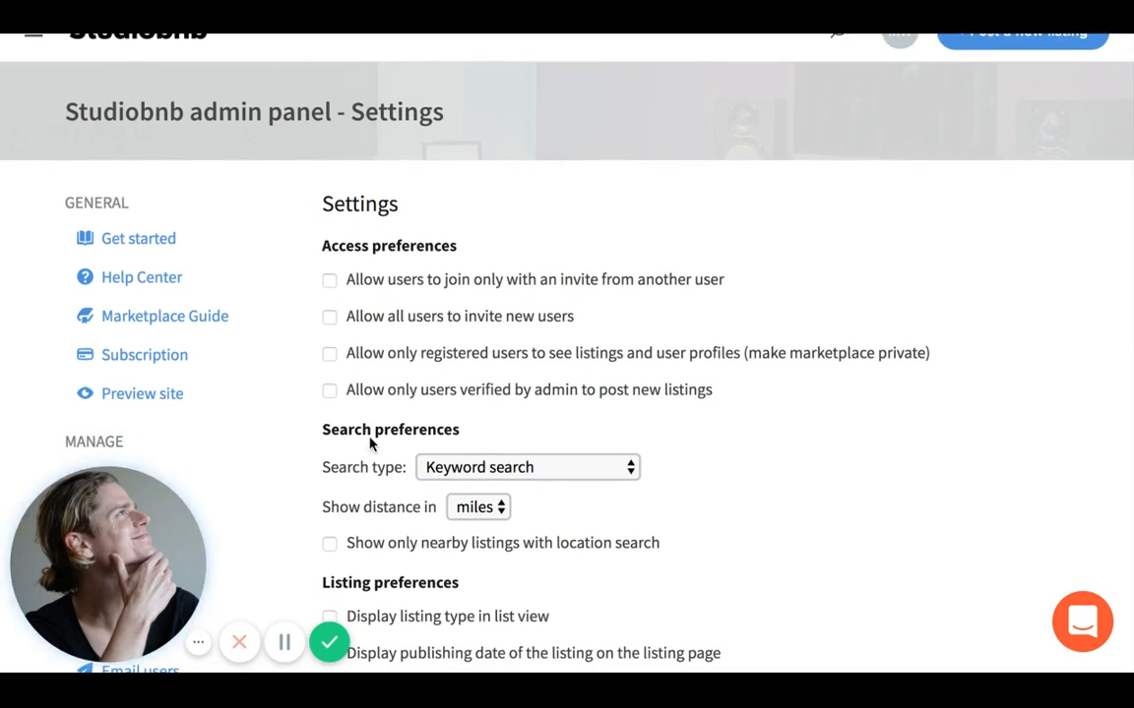
pyautogui.scroll(-1, 366, 441)
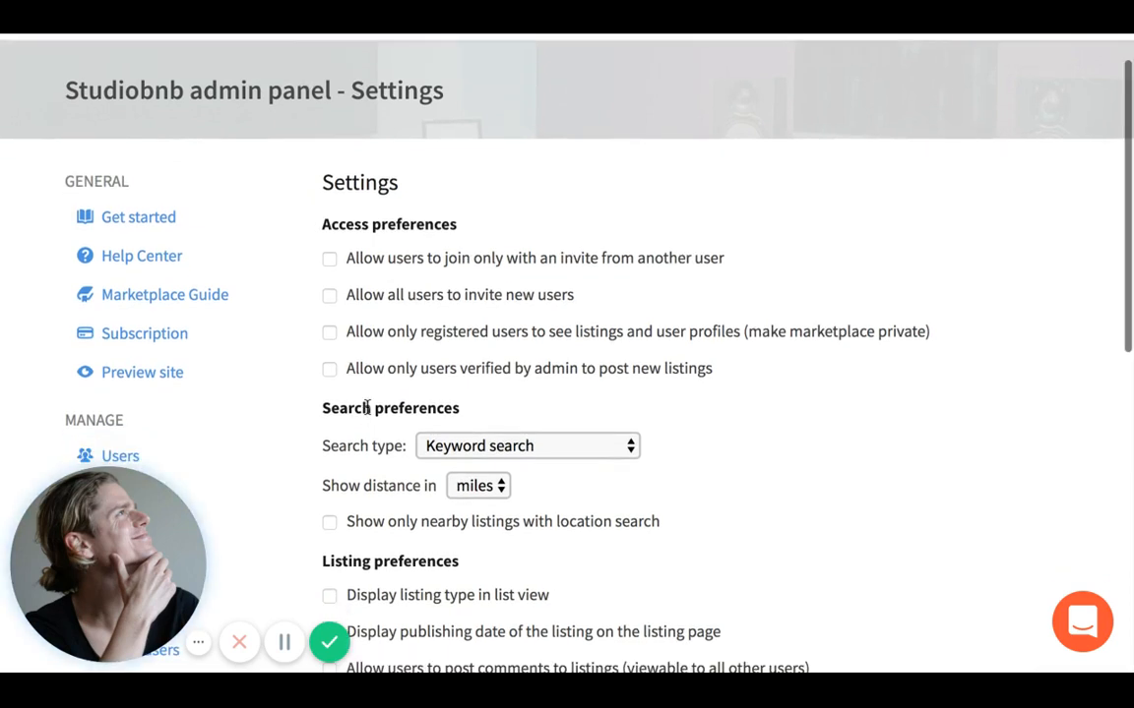
pyautogui.scroll(1, 366, 407)
pyautogui.scroll(-1, 367, 408)
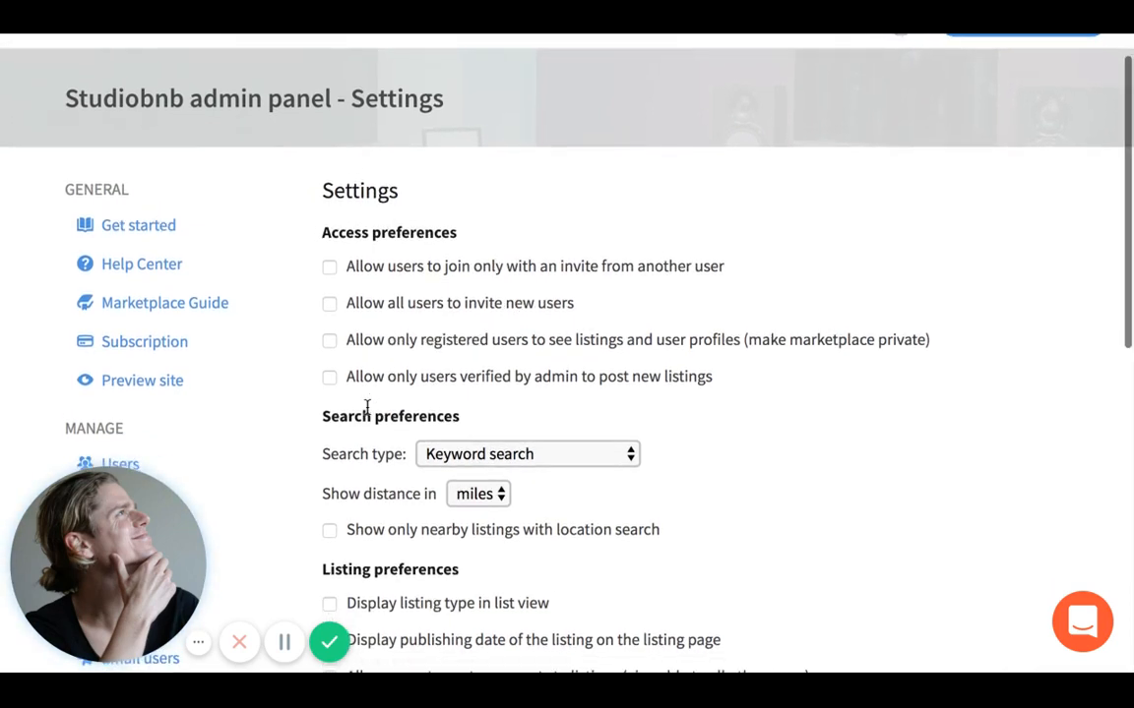
pyautogui.click(447, 445)
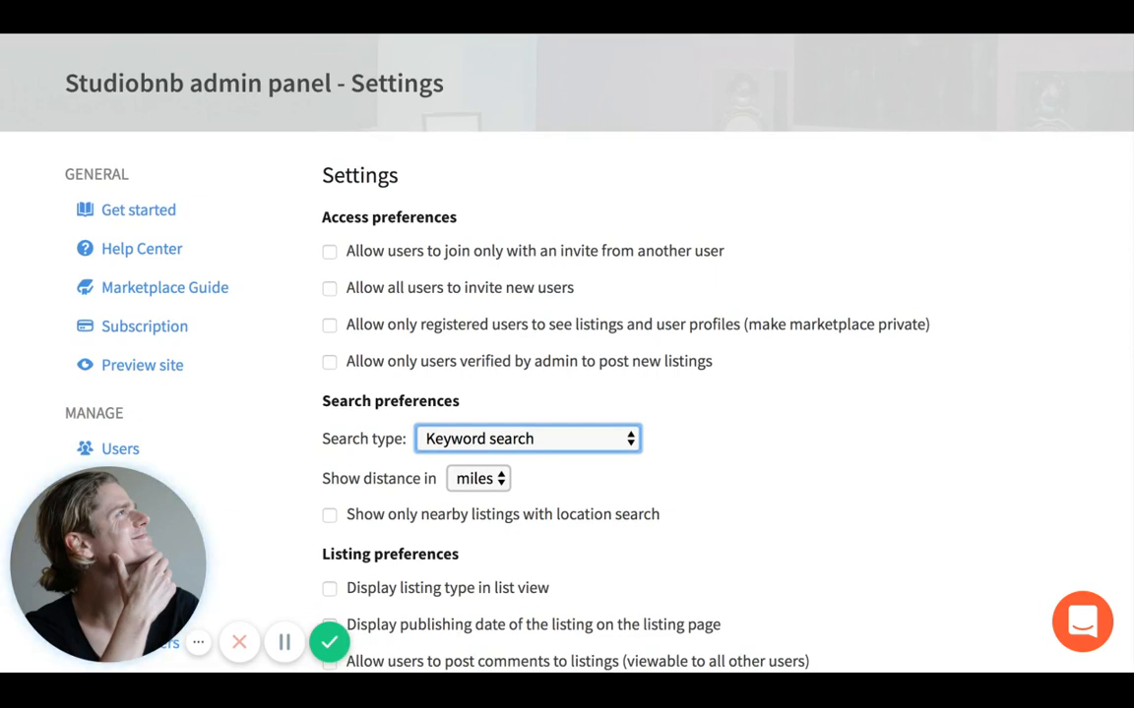
pyautogui.click(480, 458)
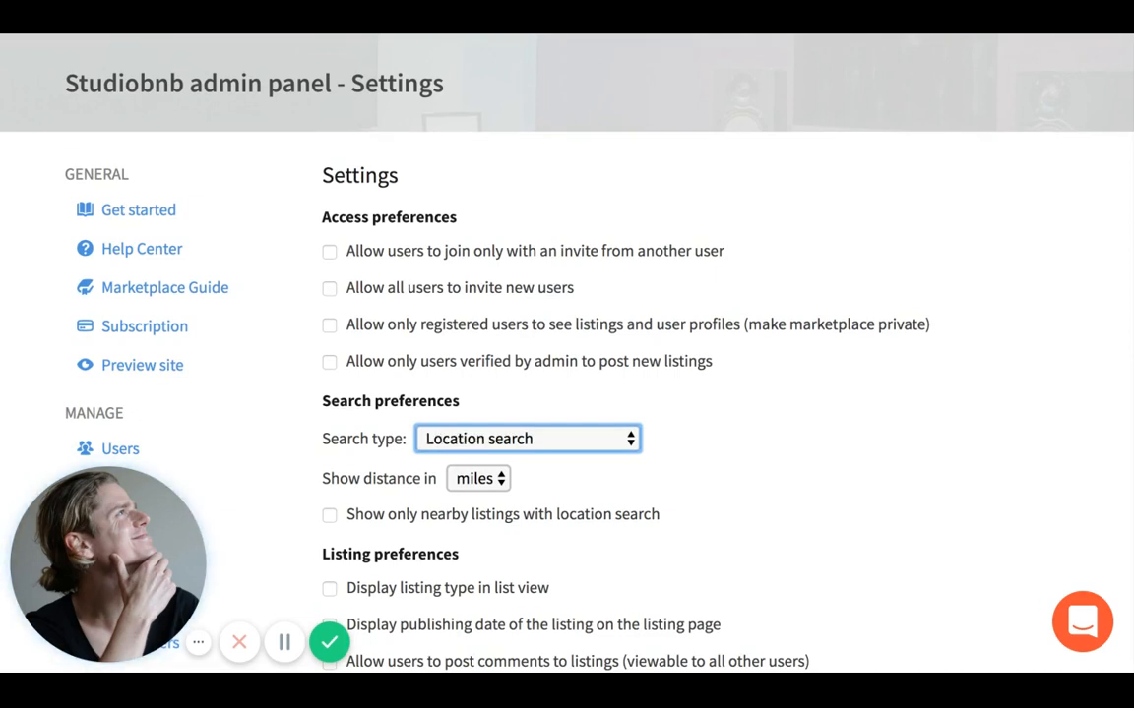
pyautogui.scroll(-1, 488, 427)
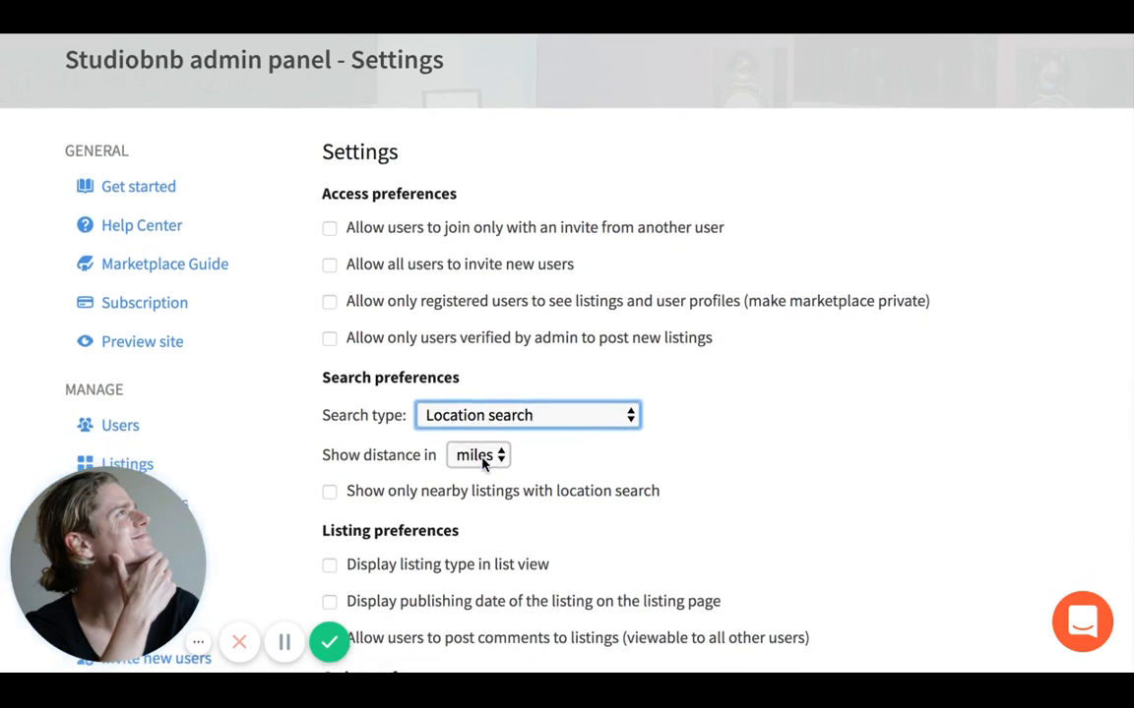
pyautogui.click(481, 458)
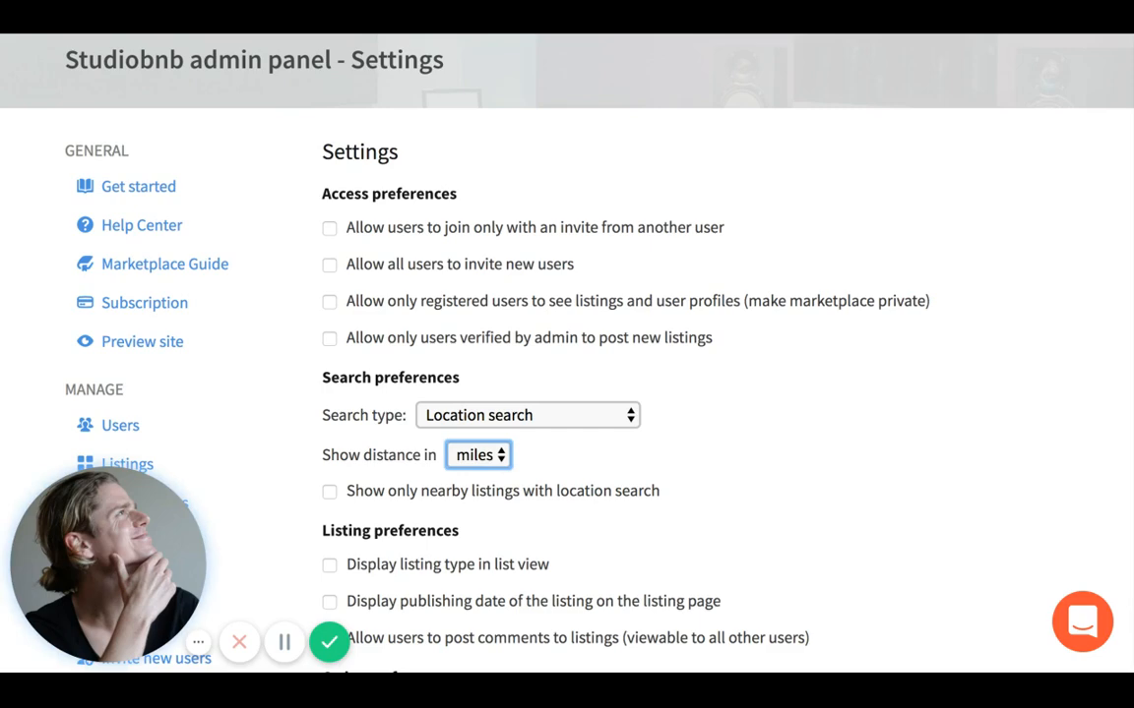
pyautogui.scroll(-1, 487, 482)
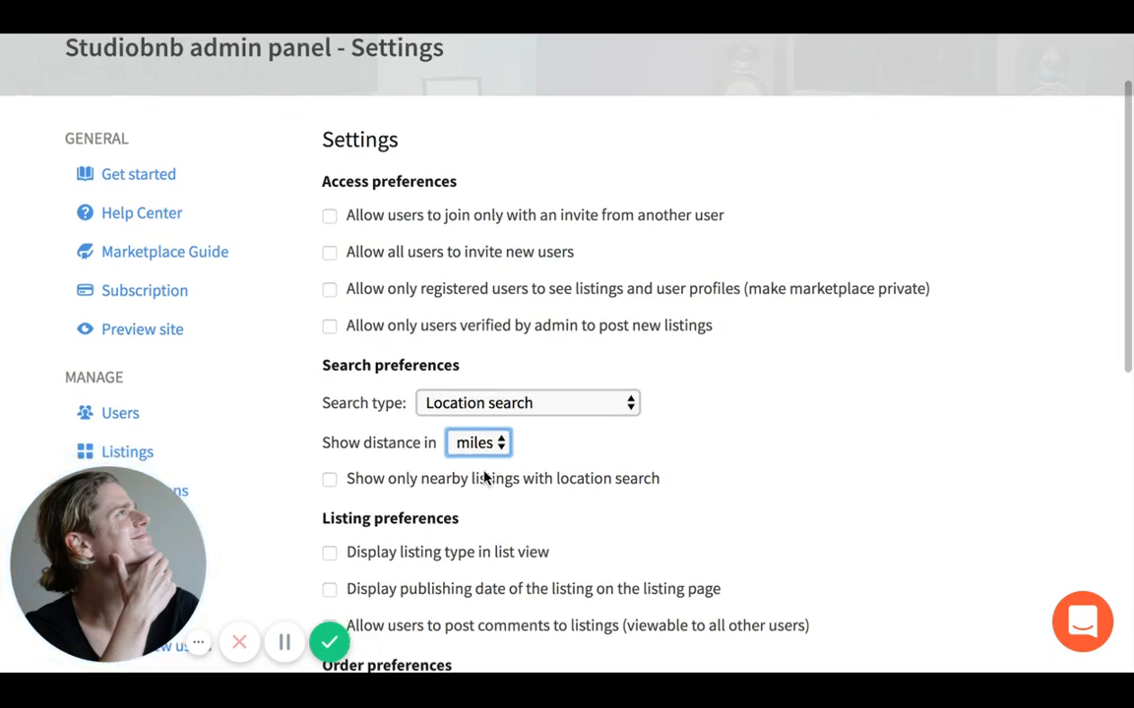
pyautogui.scroll(-1, 485, 489)
pyautogui.scroll(-1, 484, 486)
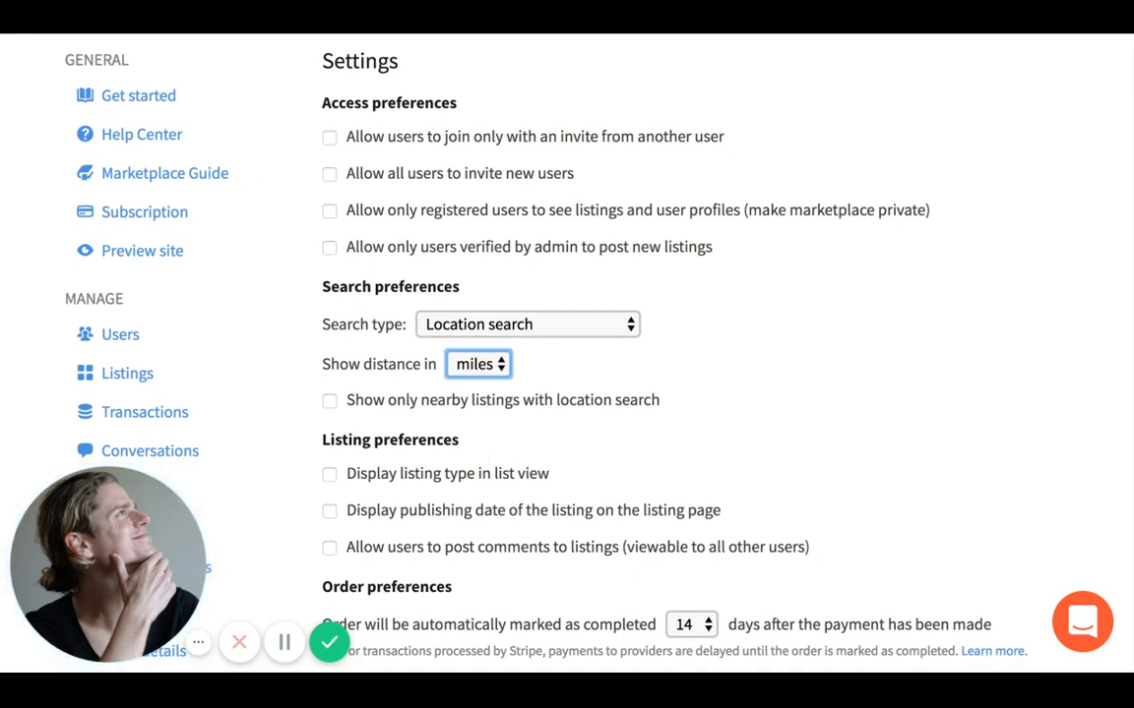
pyautogui.scroll(-1, 451, 422)
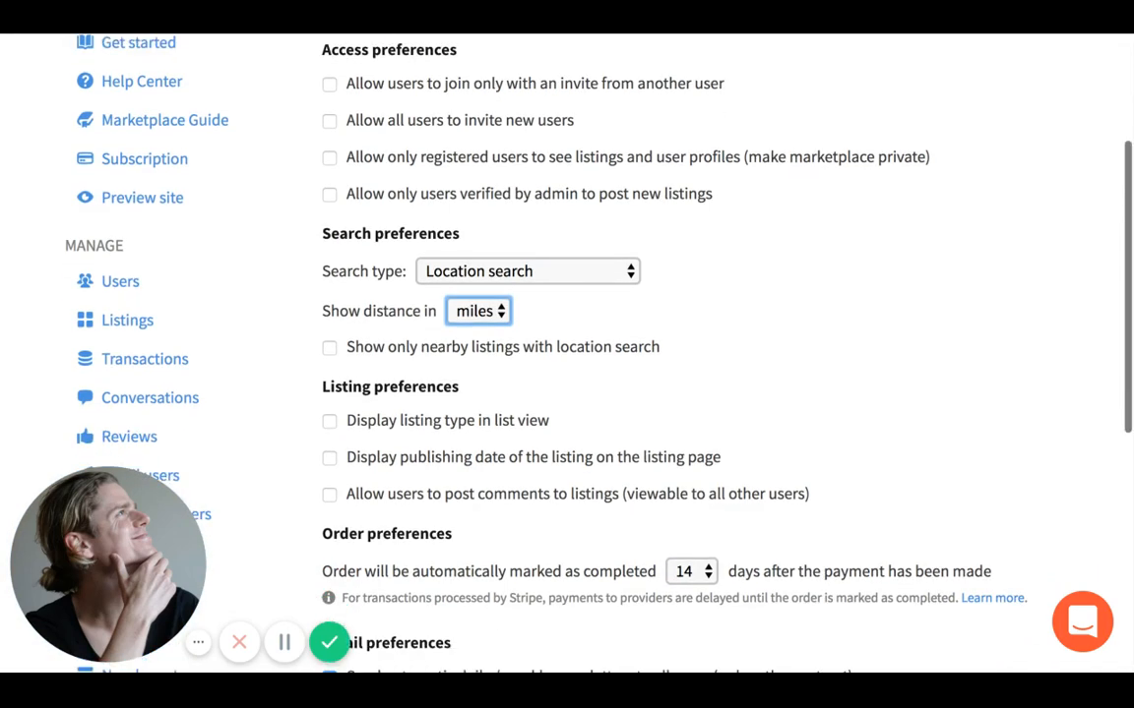
# - Show the listing type in list view, leaving publishing date and listing comments off
pyautogui.click(450, 420)
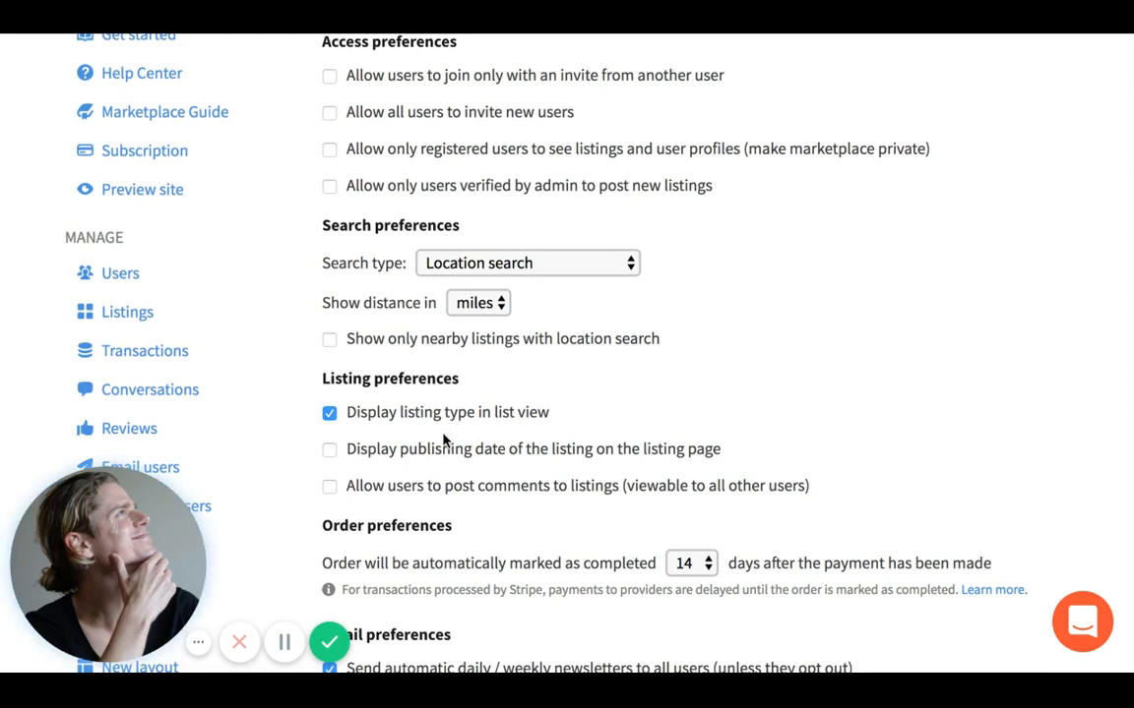
pyautogui.click(440, 449)
pyautogui.click(331, 454)
pyautogui.click(330, 487)
pyautogui.scroll(-3, 366, 517)
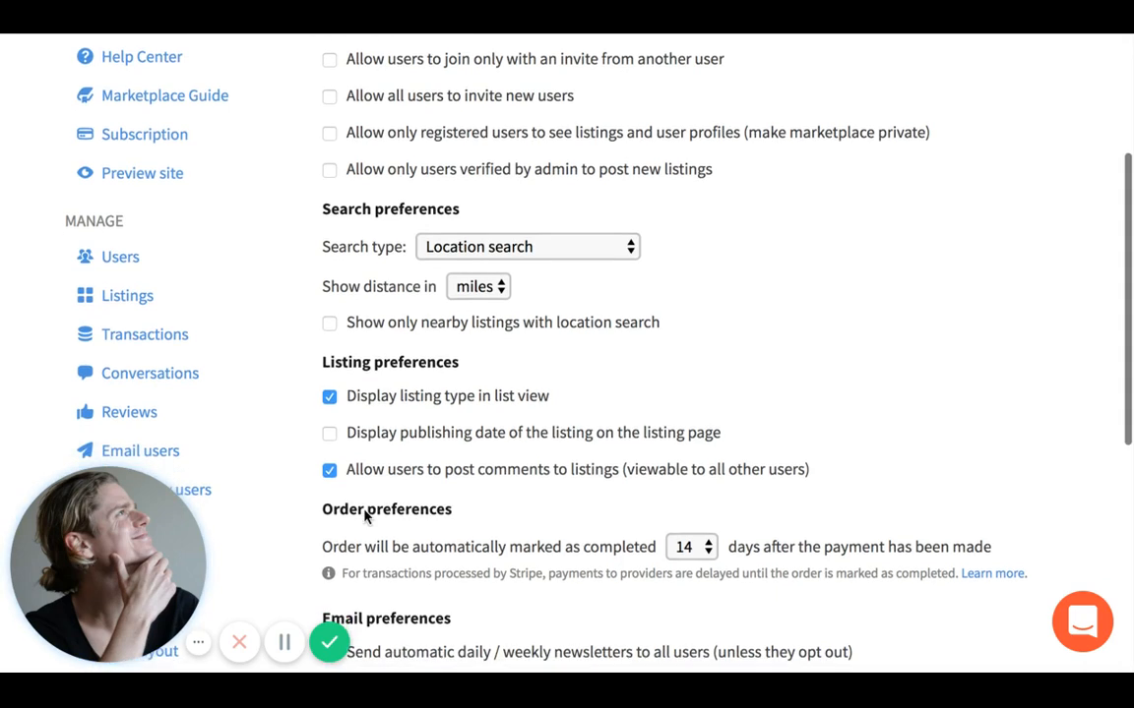
pyautogui.scroll(-2, 364, 516)
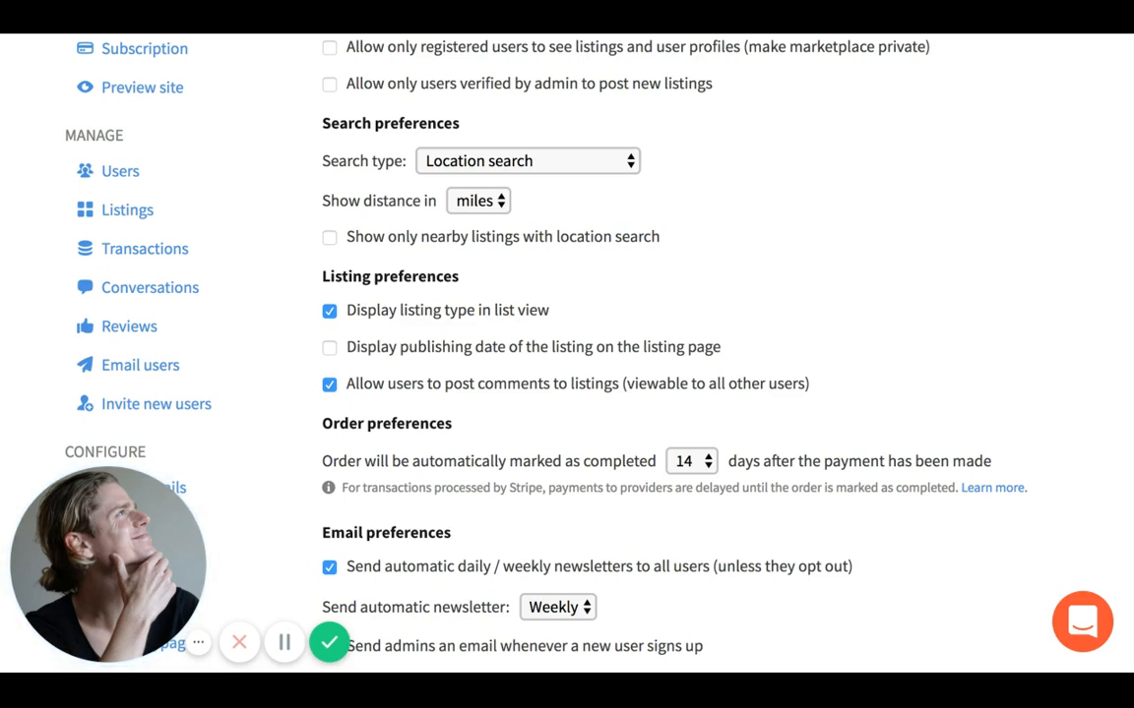
pyautogui.click(330, 385)
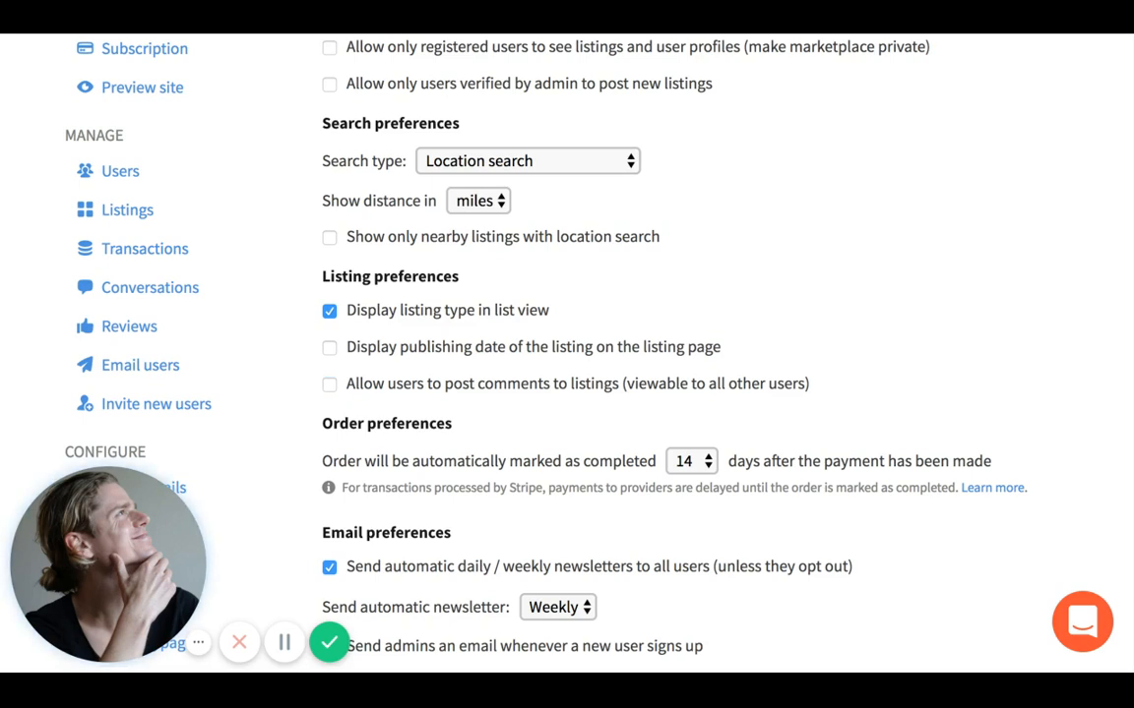
# - Keep automatic newsletters at Weekly and save the marketplace settings
pyautogui.scroll(-2, 345, 417)
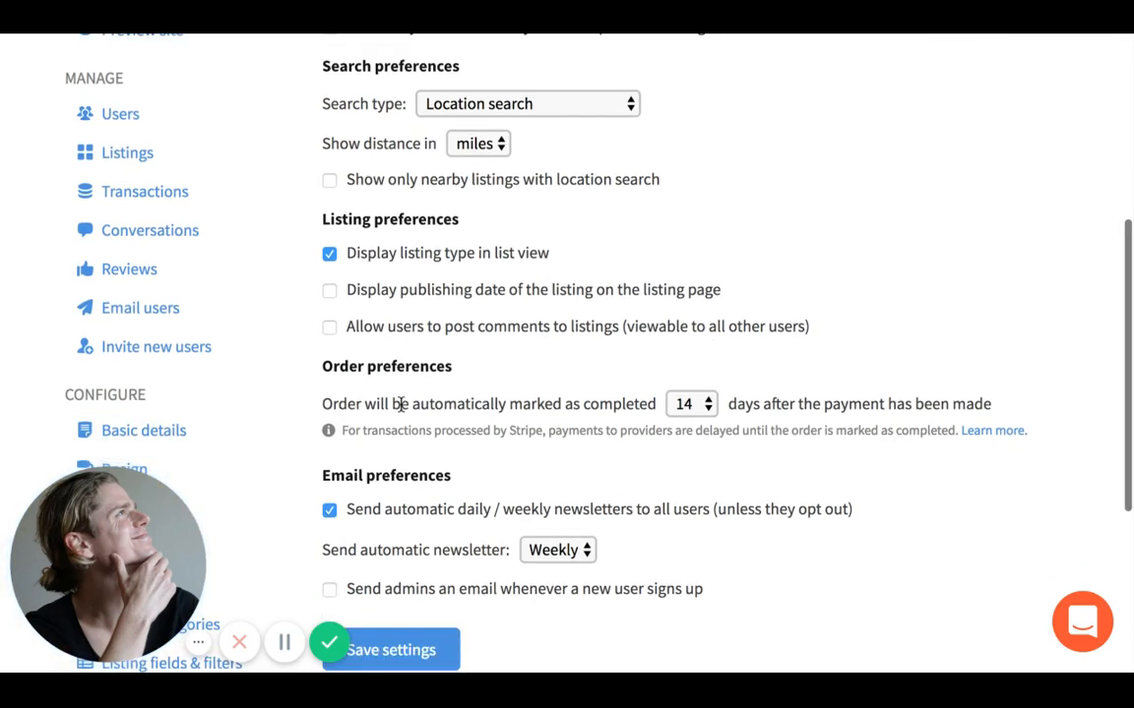
pyautogui.scroll(-4, 487, 463)
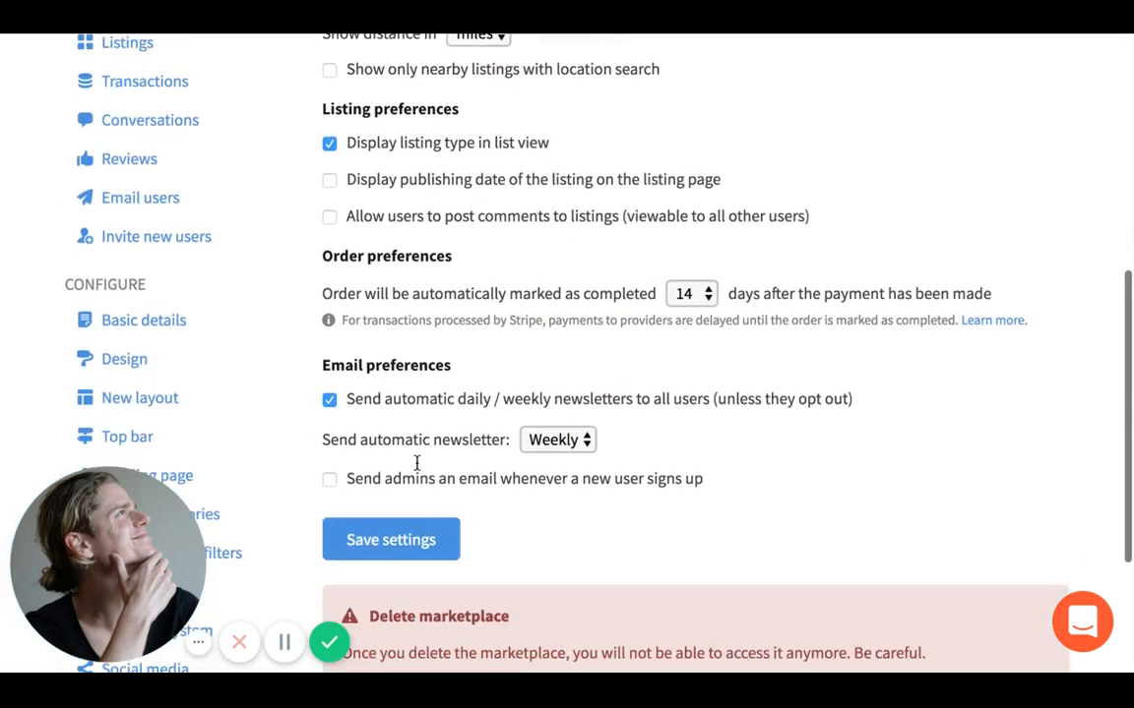
pyautogui.scroll(-1, 416, 460)
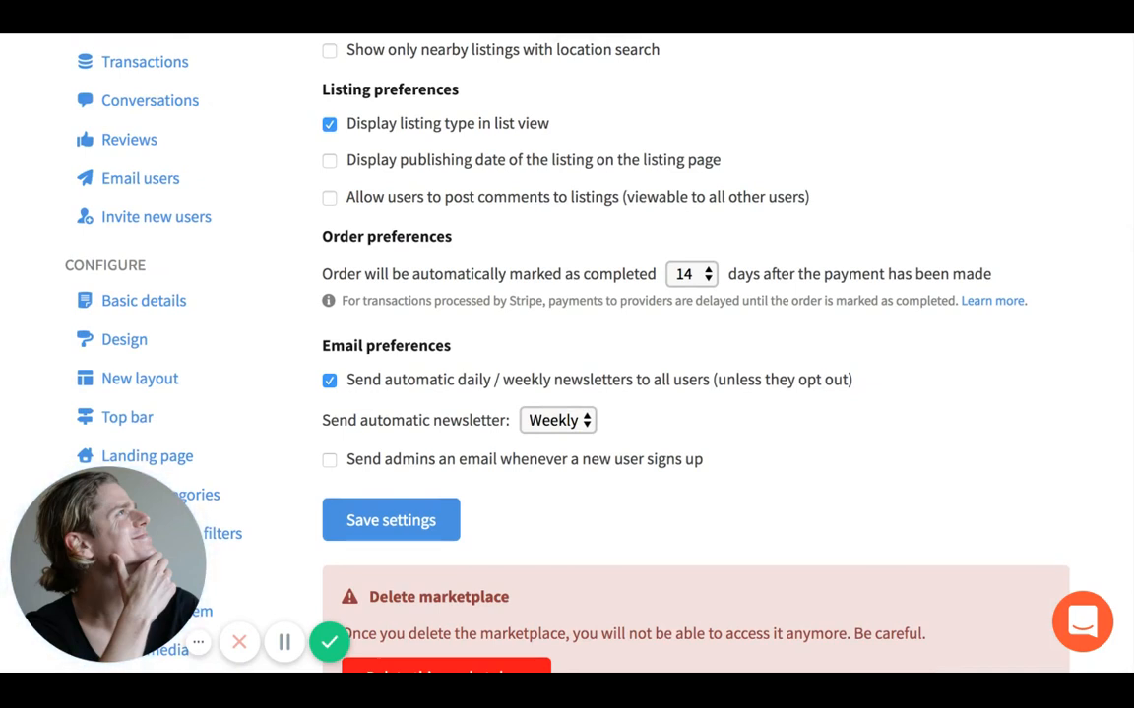
pyautogui.click(539, 430)
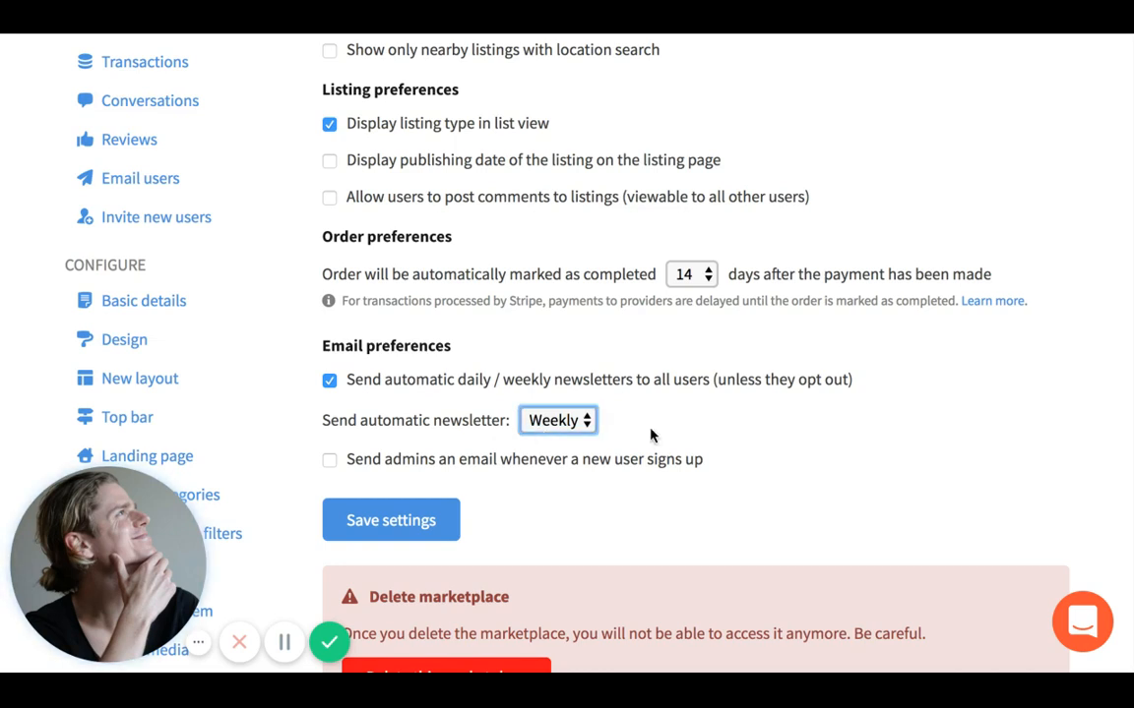
pyautogui.click(412, 527)
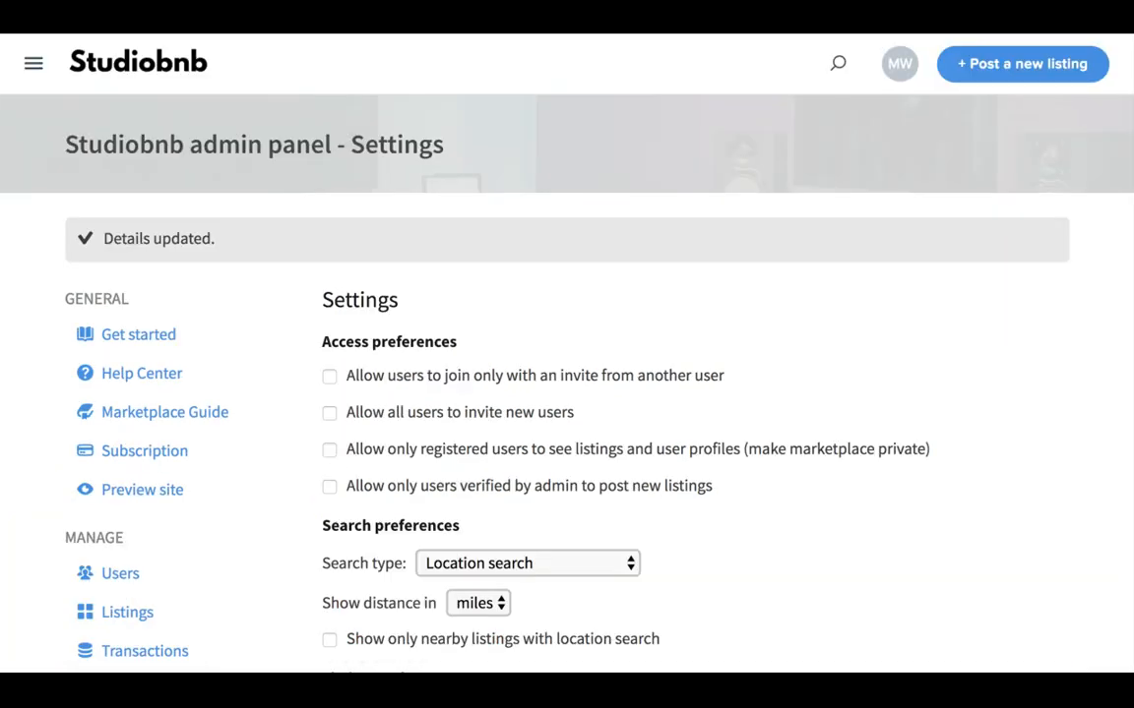
# - Go from the admin settings back to the Studiobnb home page via the site menu
pyautogui.click(34, 63)
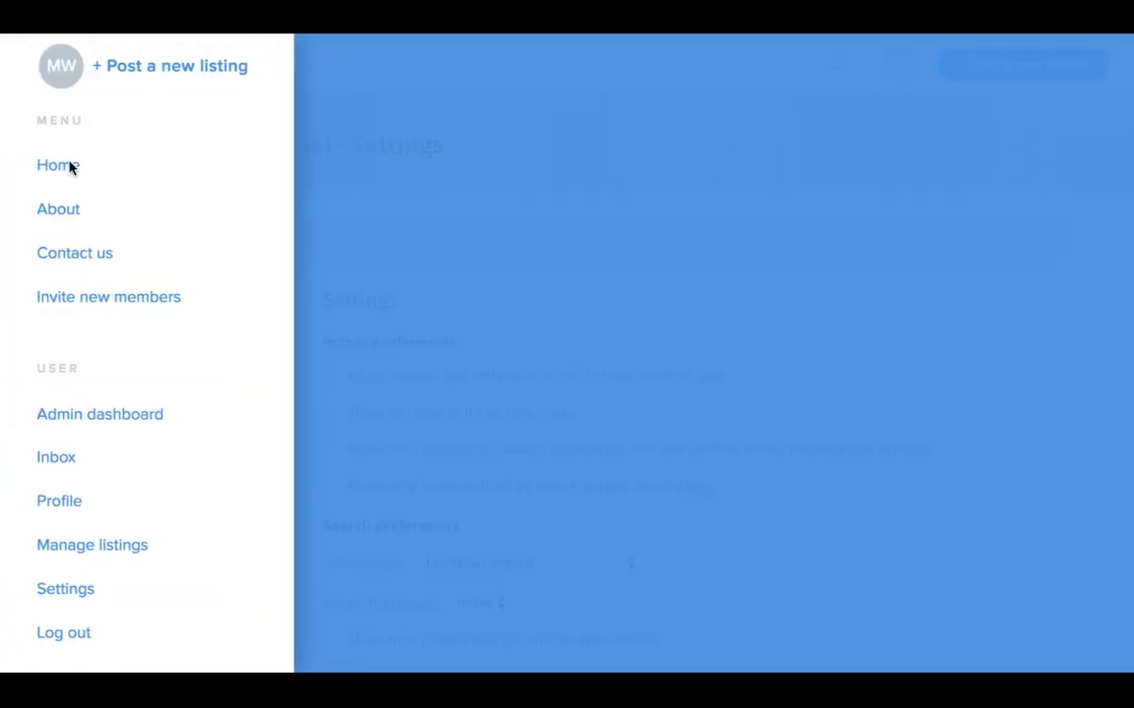
pyautogui.click(75, 166)
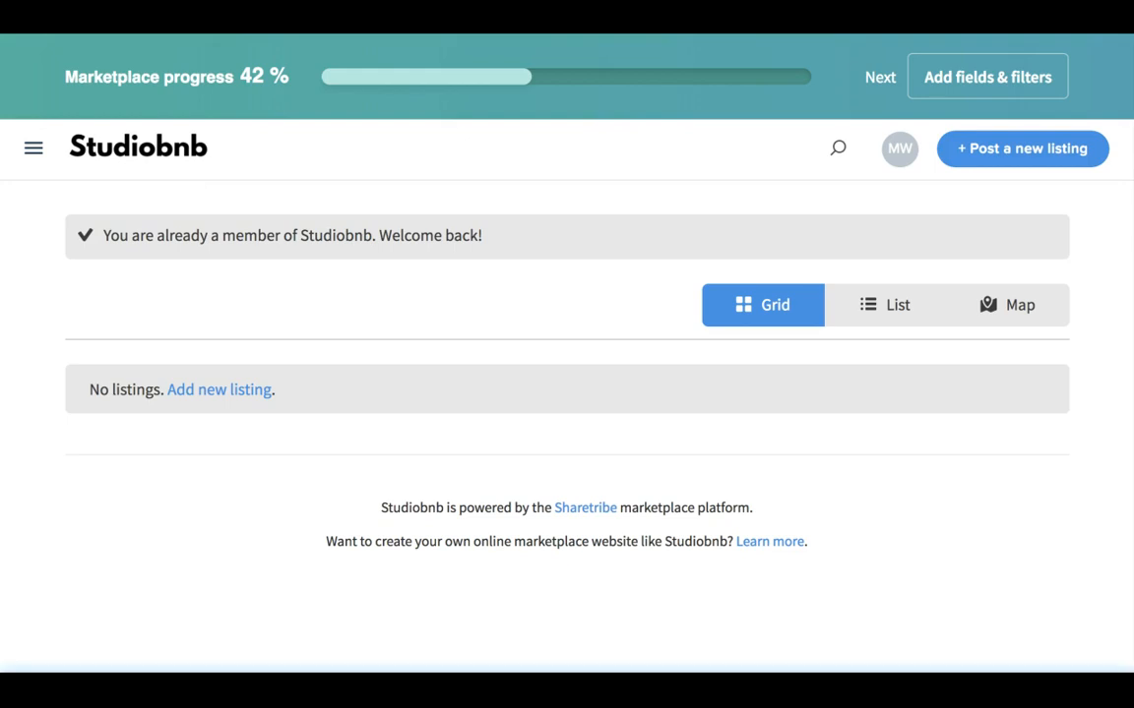
pyautogui.click(33, 150)
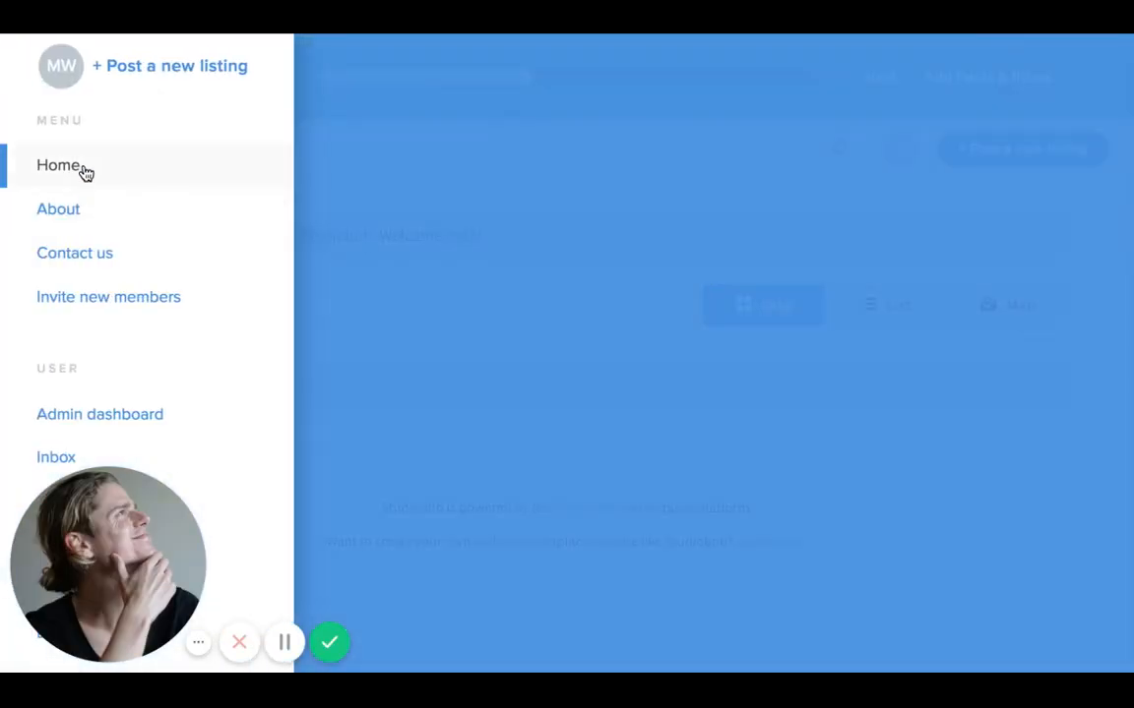
# - Log out of Studiobnb from the account menu on the home page
pyautogui.click(59, 165)
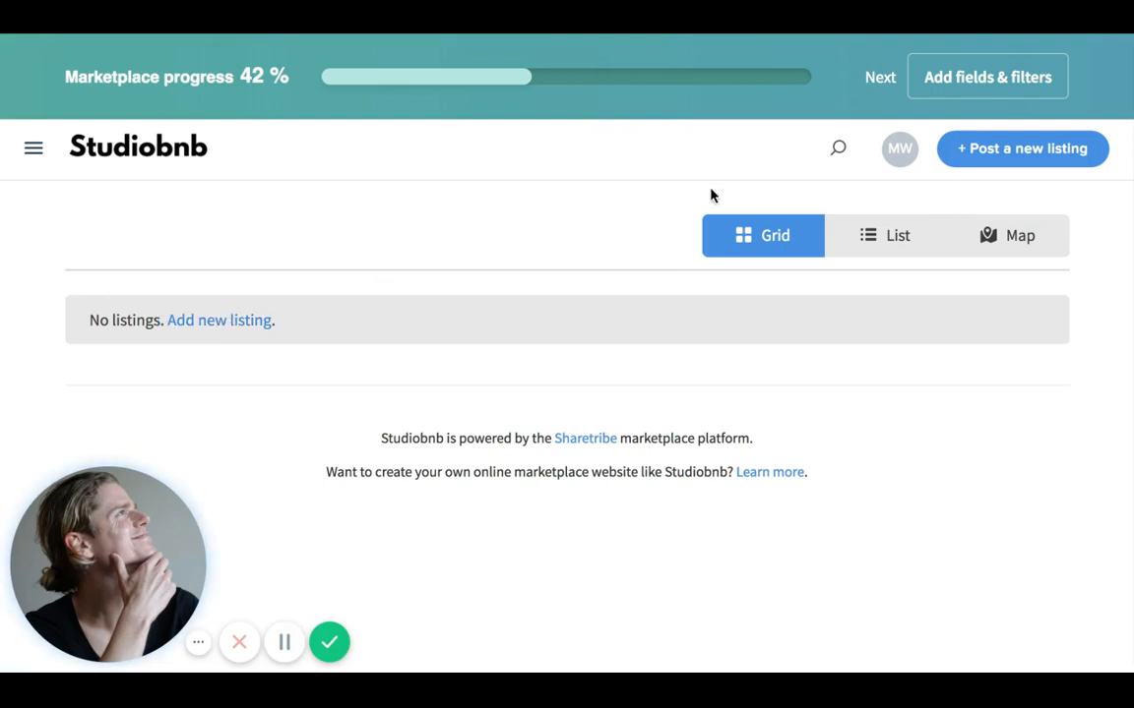
pyautogui.click(840, 149)
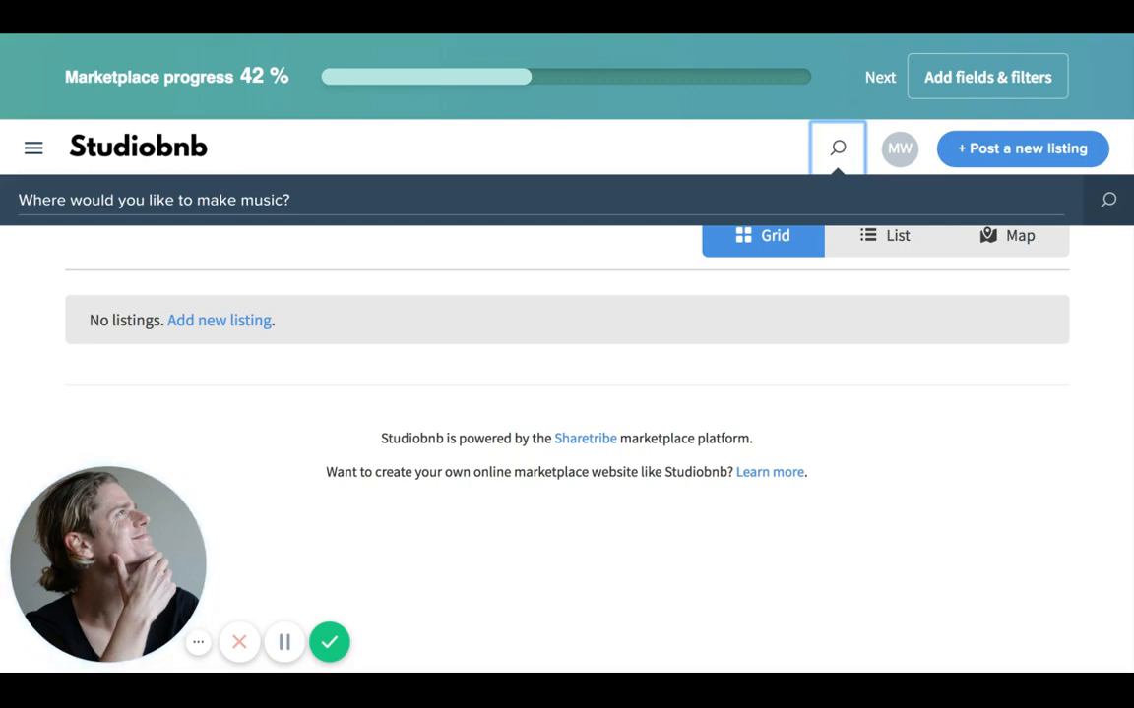
pyautogui.click(838, 149)
pyautogui.click(897, 148)
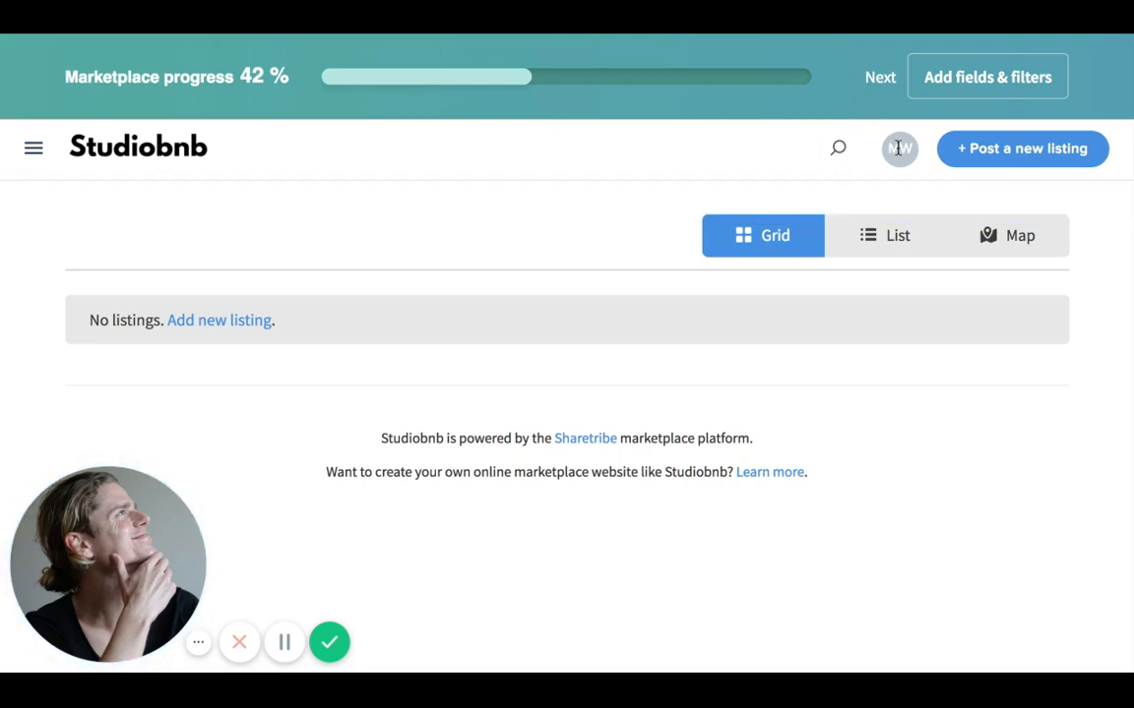
pyautogui.click(898, 149)
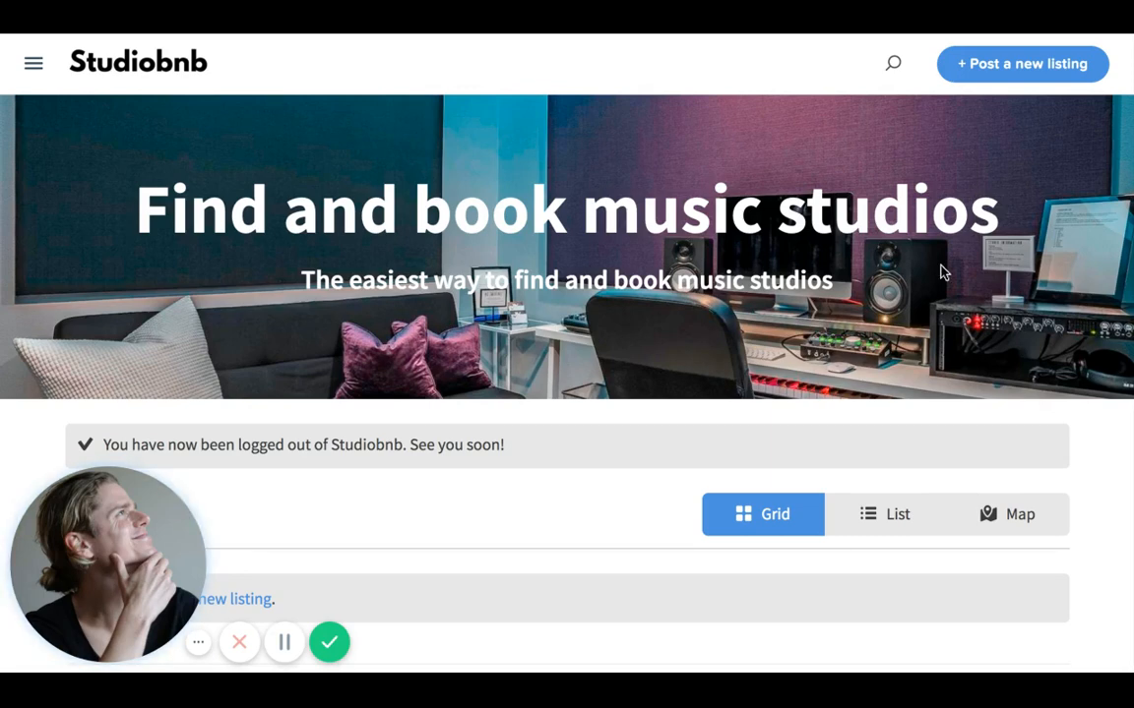
# - Browse the logged-out home page and open the site menu with sign up and log in
pyautogui.scroll(-1, 940, 271)
pyautogui.scroll(-1, 941, 271)
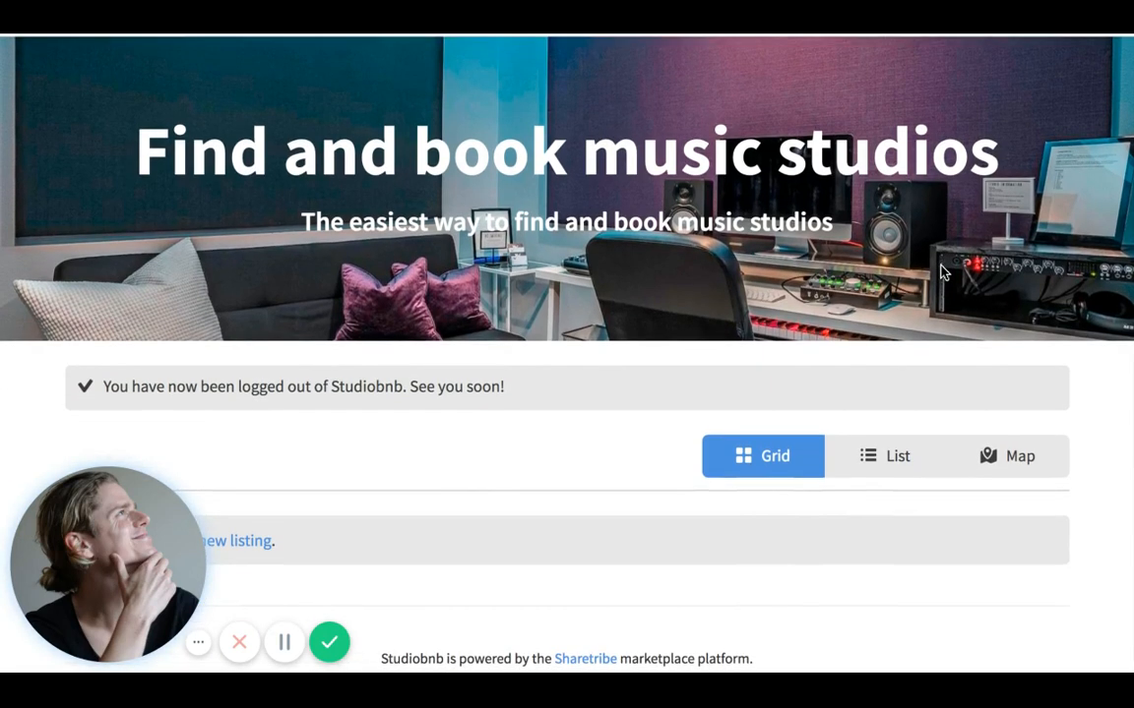
pyautogui.scroll(-1, 941, 271)
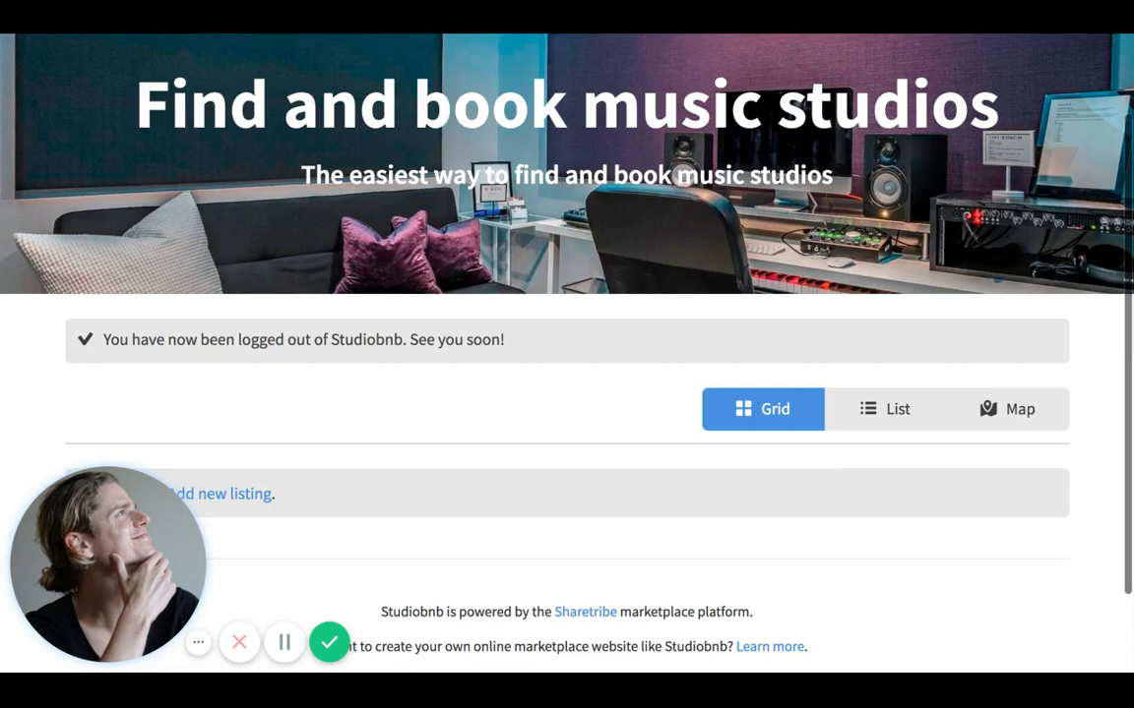
pyautogui.scroll(2, 940, 272)
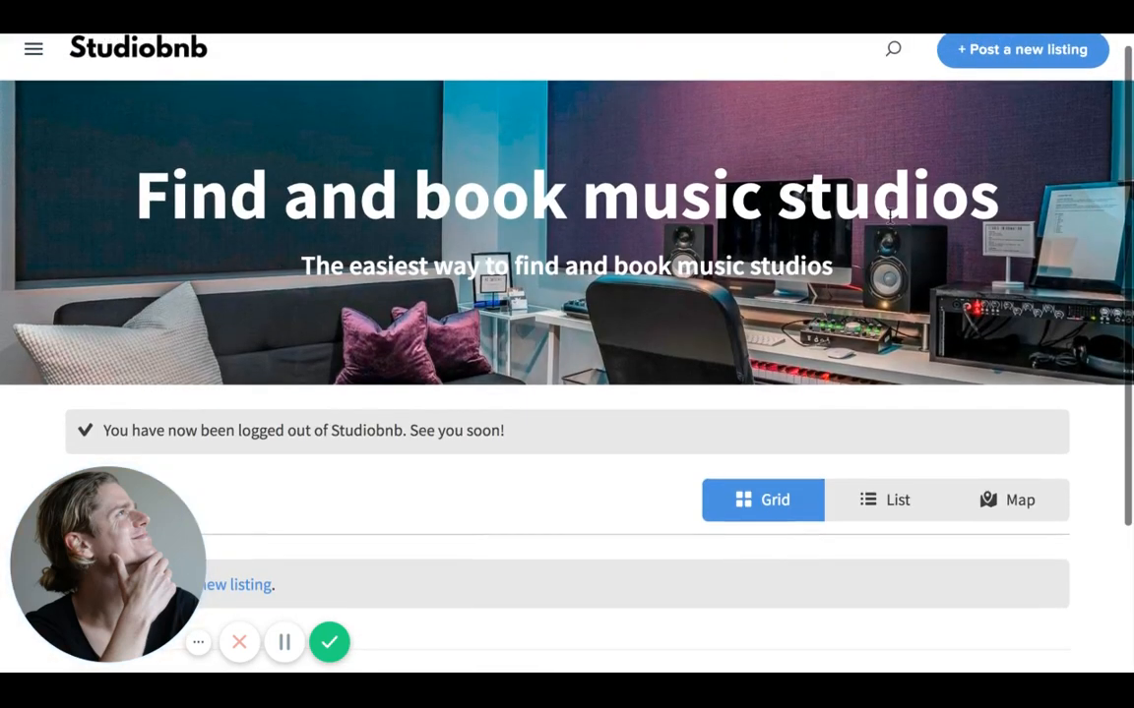
pyautogui.scroll(1, 185, 65)
pyautogui.scroll(1, 118, 69)
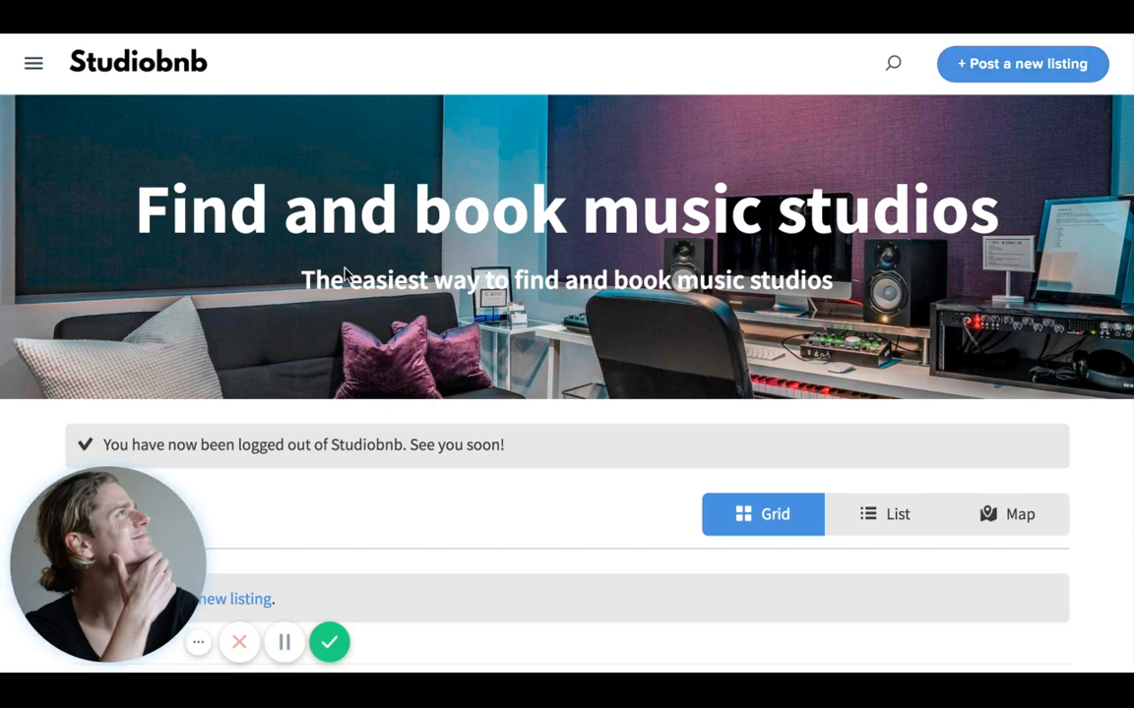
pyautogui.scroll(-1, 562, 492)
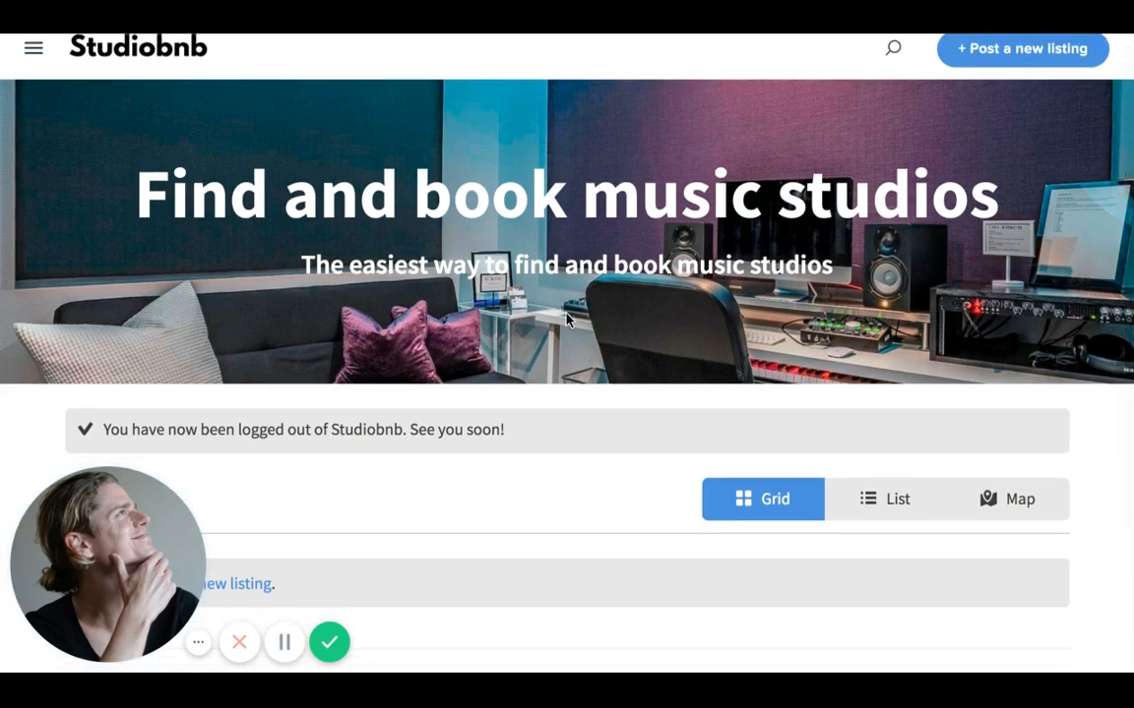
pyautogui.click(33, 50)
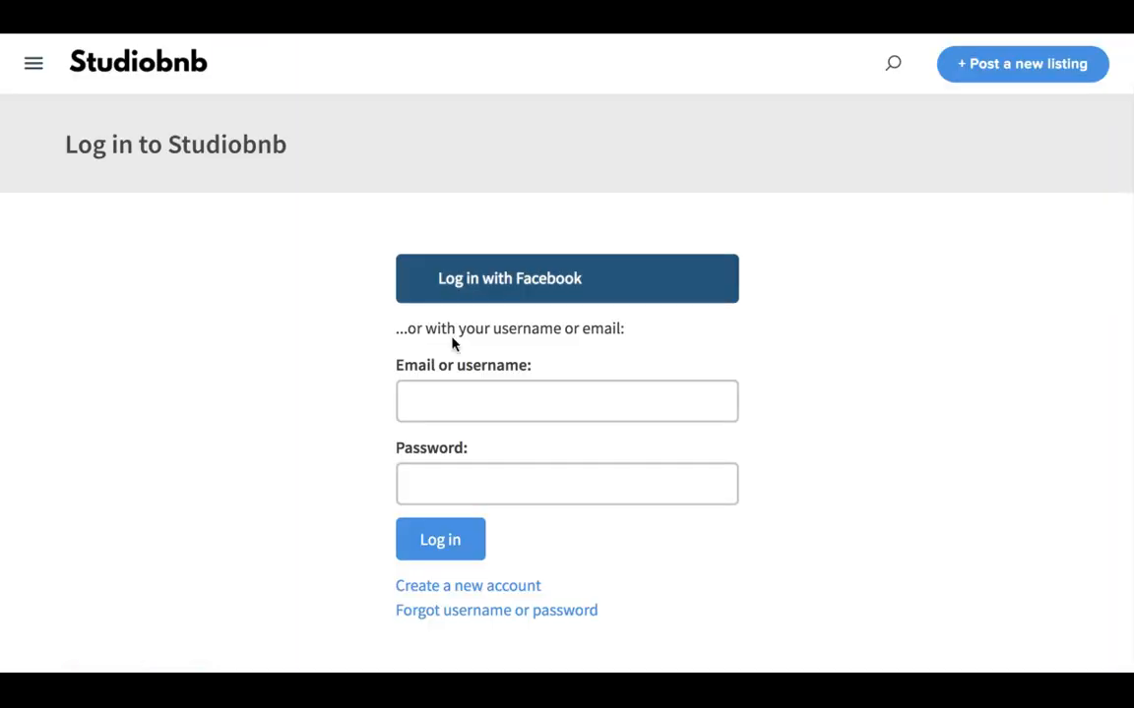
# - Log in as the admin using the autofilled e-mail and the account password
pyautogui.click(475, 394)
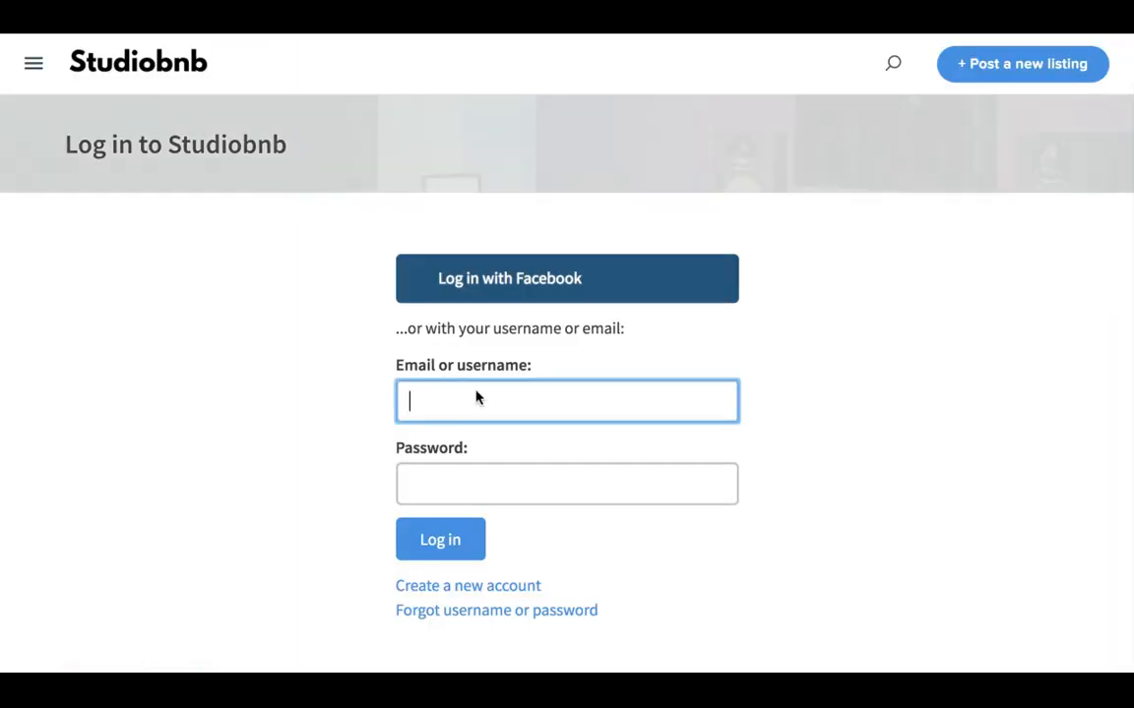
pyautogui.click(496, 439)
pyautogui.click(513, 491)
pyautogui.write('•')
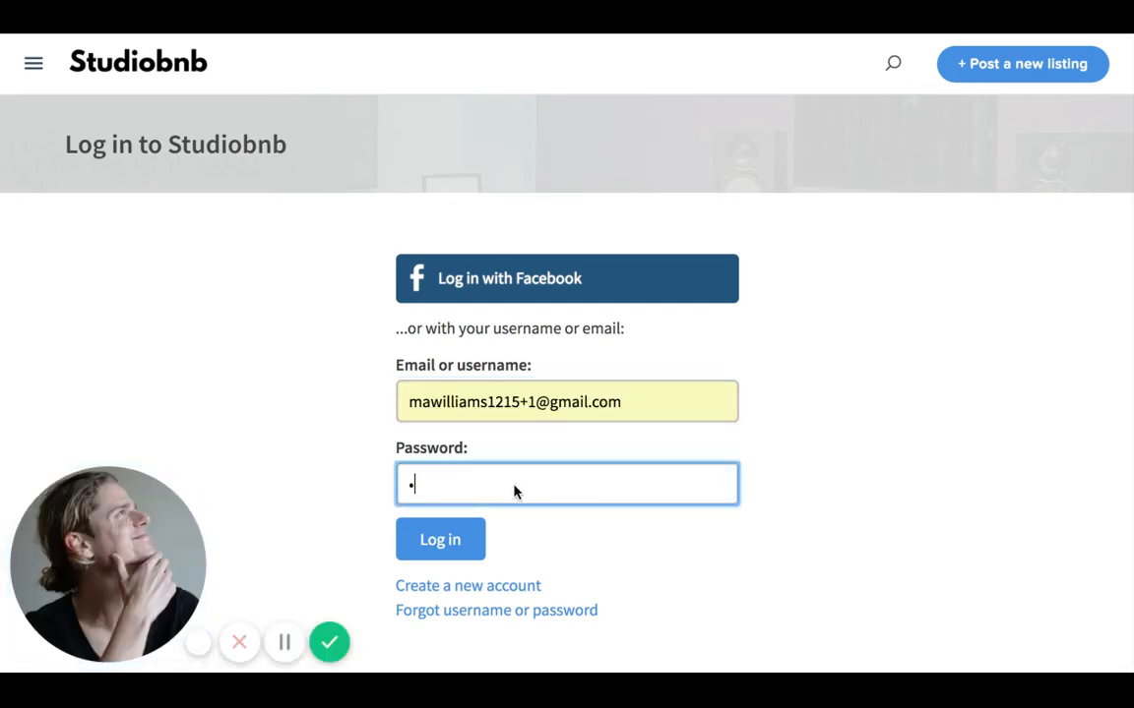
pyautogui.write('•••••')
pyautogui.press('Return')
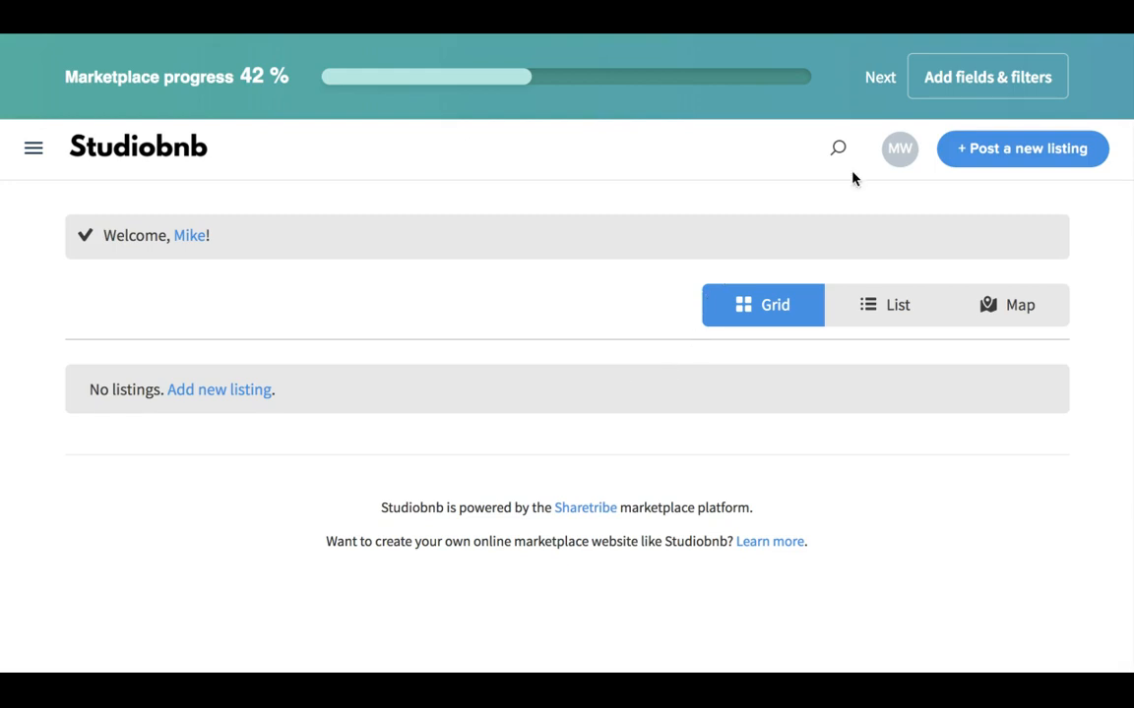
# - Open the Admin dashboard from the account menu and scroll the Get started checklist
pyautogui.click(897, 149)
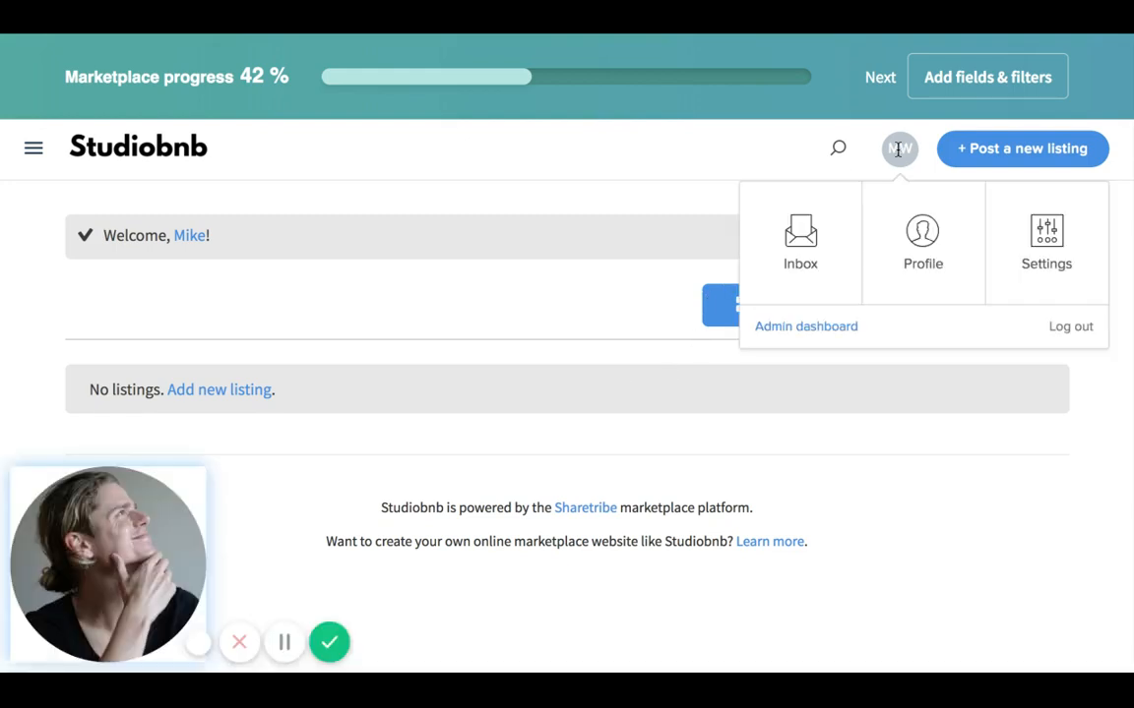
pyautogui.click(838, 332)
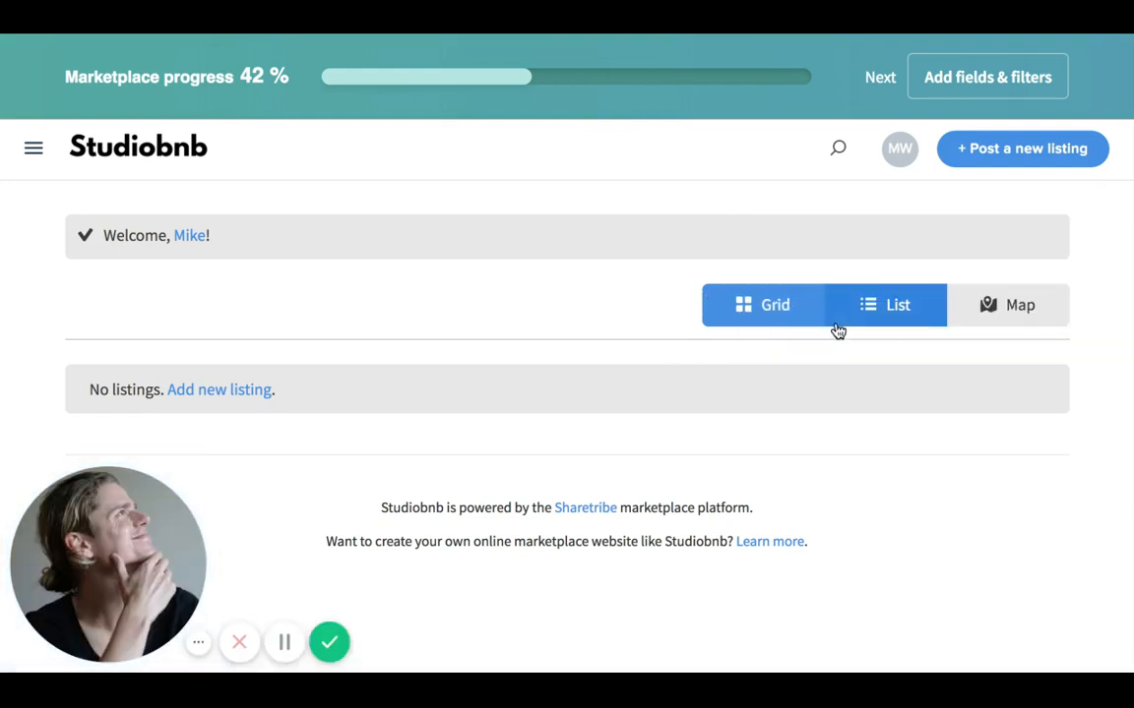
pyautogui.scroll(-2, 347, 411)
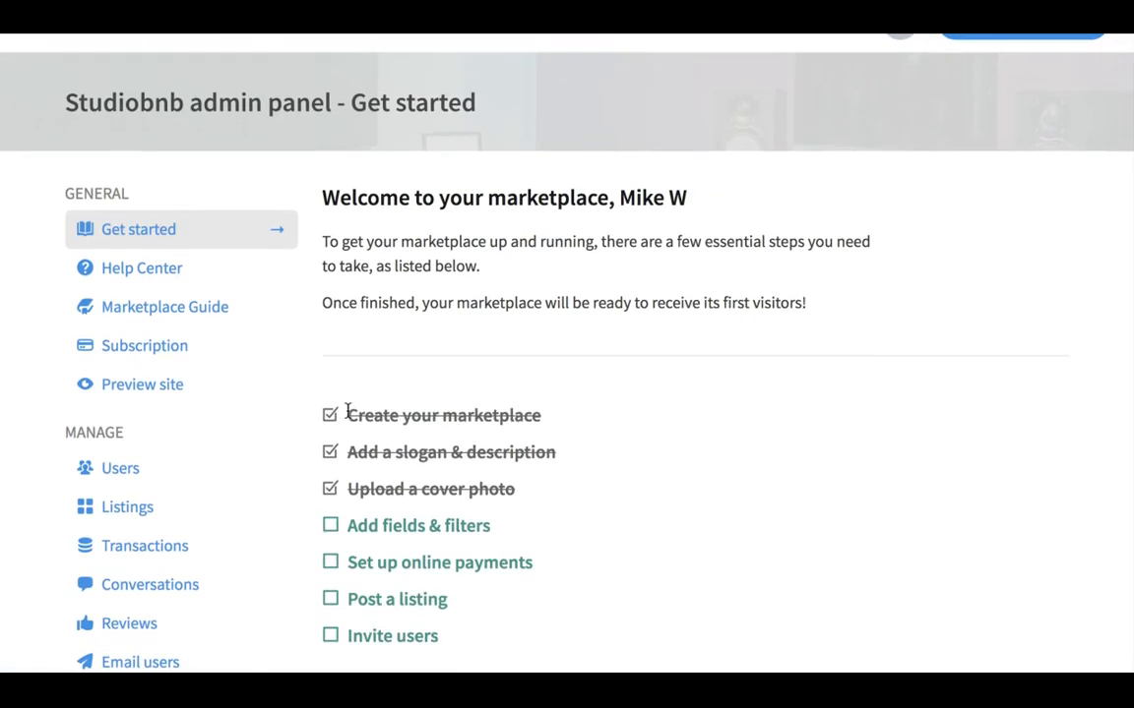
pyautogui.scroll(-1, 325, 364)
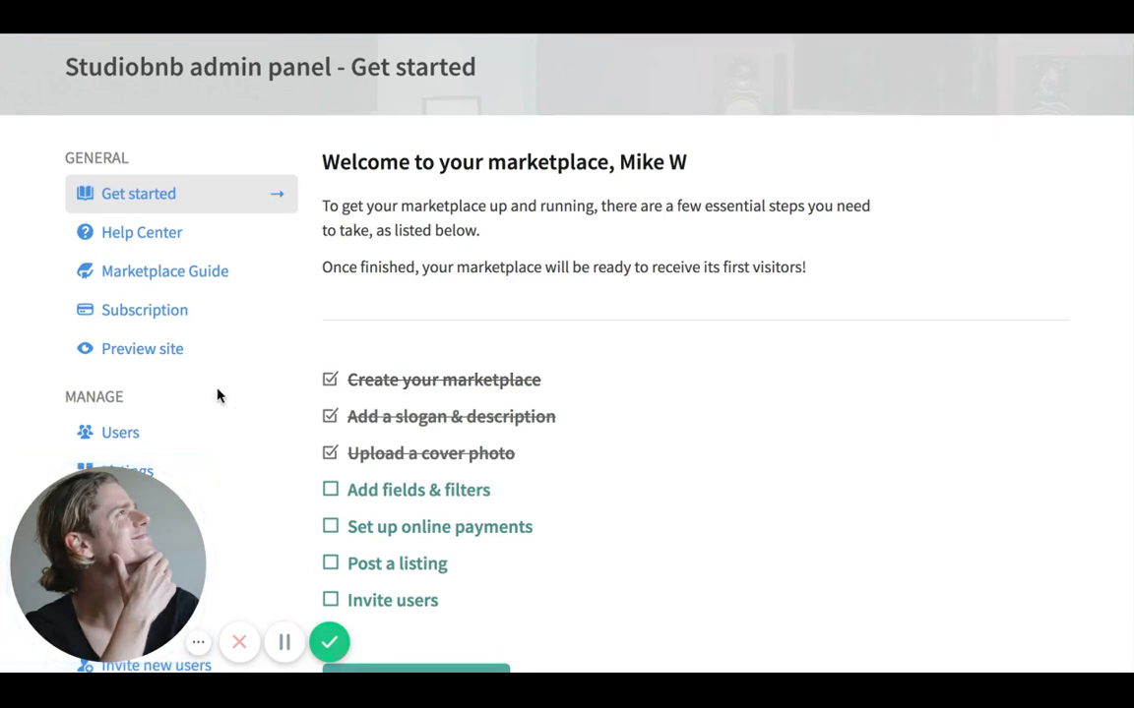
pyautogui.scroll(-2, 217, 393)
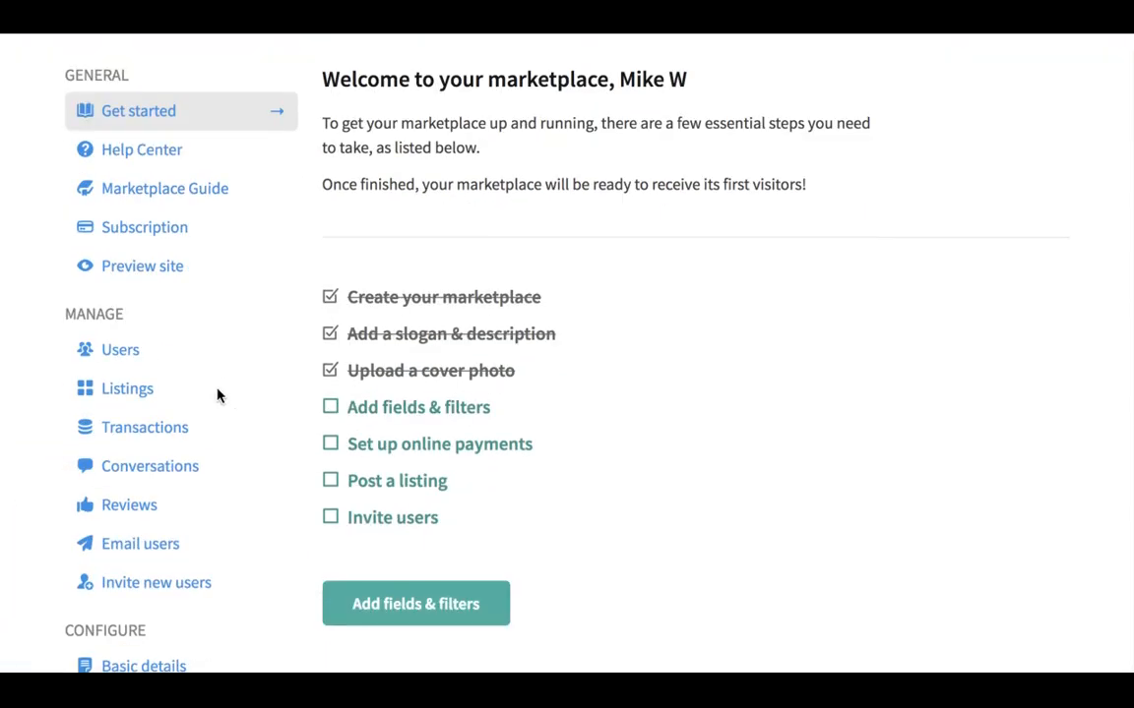
pyautogui.click(129, 352)
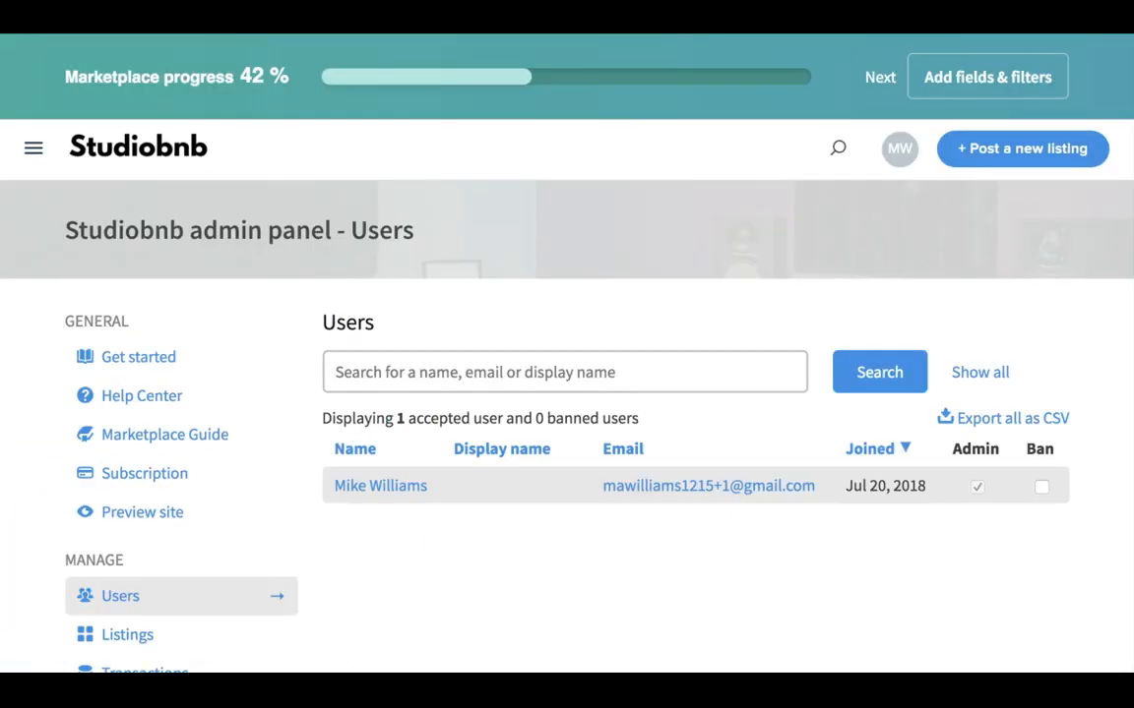
# - Scroll the Users table showing one accepted admin user and no banned users
pyautogui.scroll(-1, 121, 385)
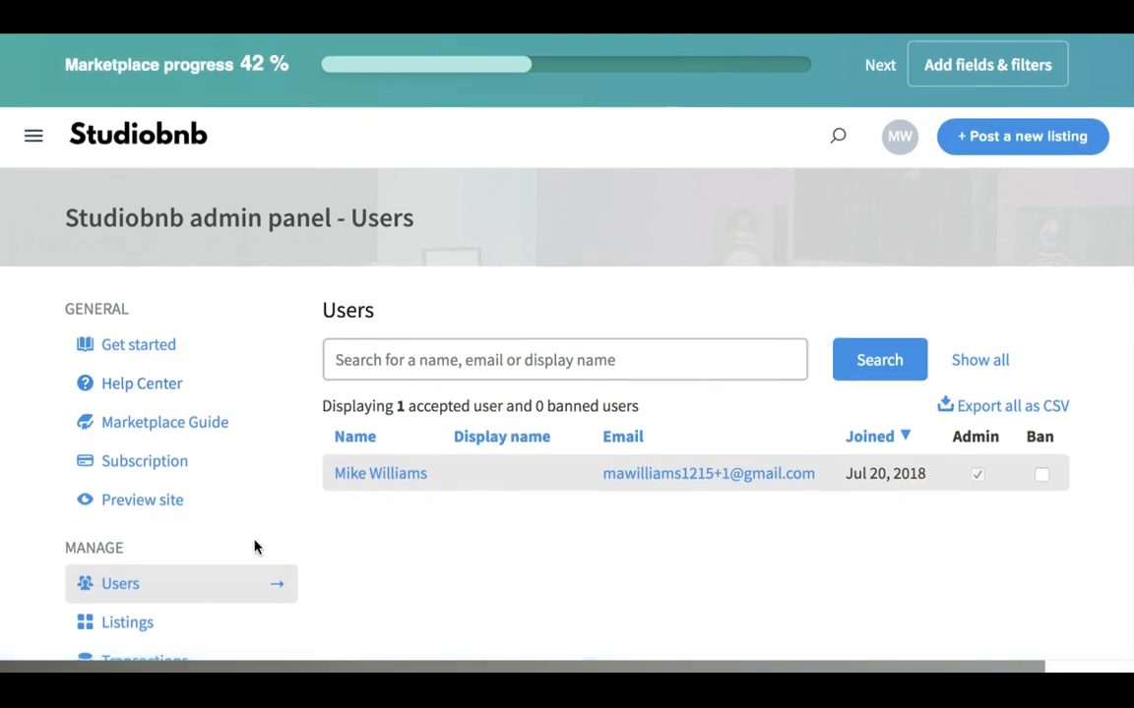
pyautogui.scroll(-2, 254, 547)
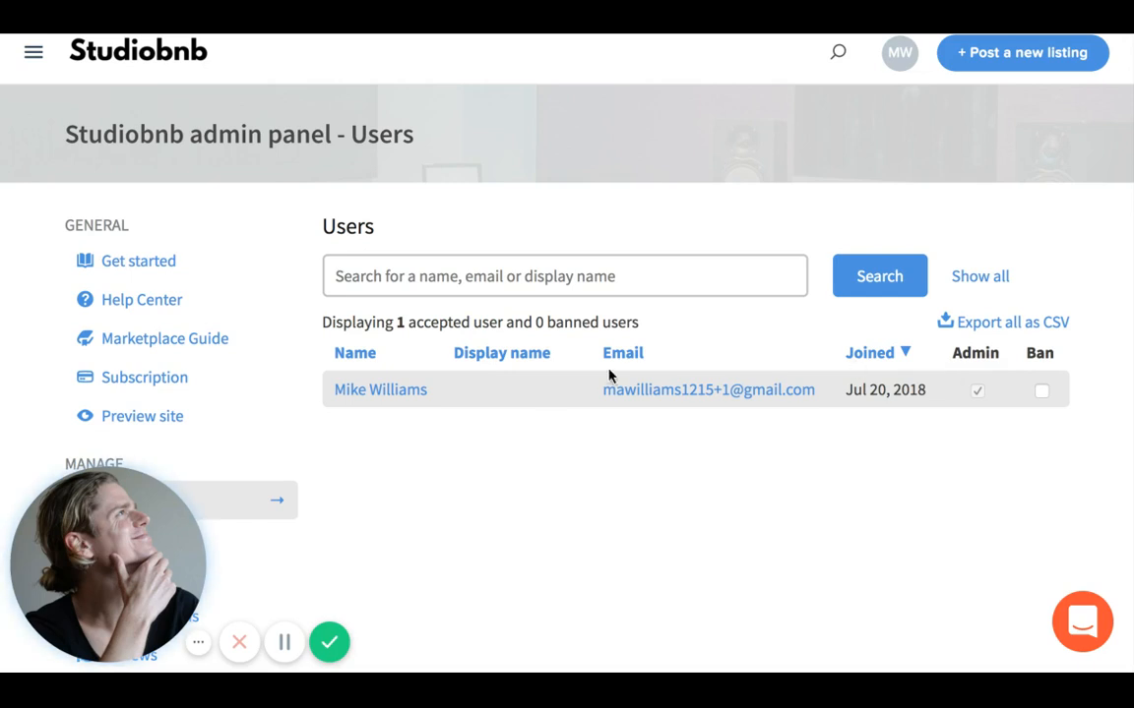
pyautogui.scroll(-3, 551, 390)
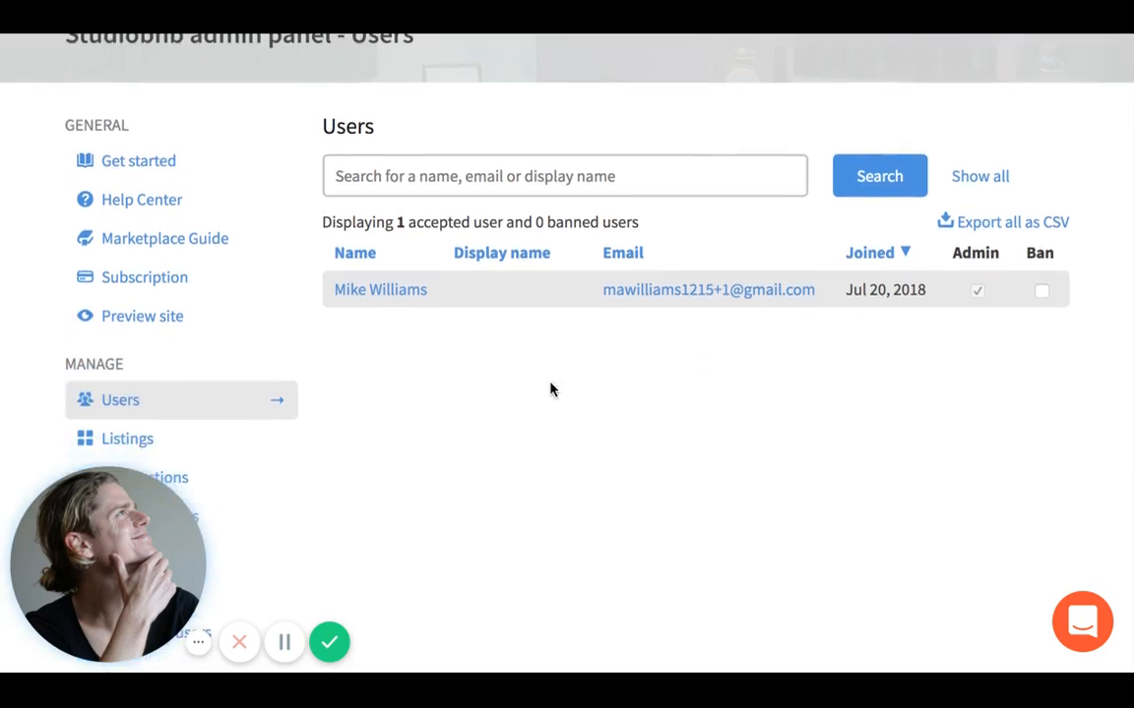
pyautogui.scroll(-1, 551, 389)
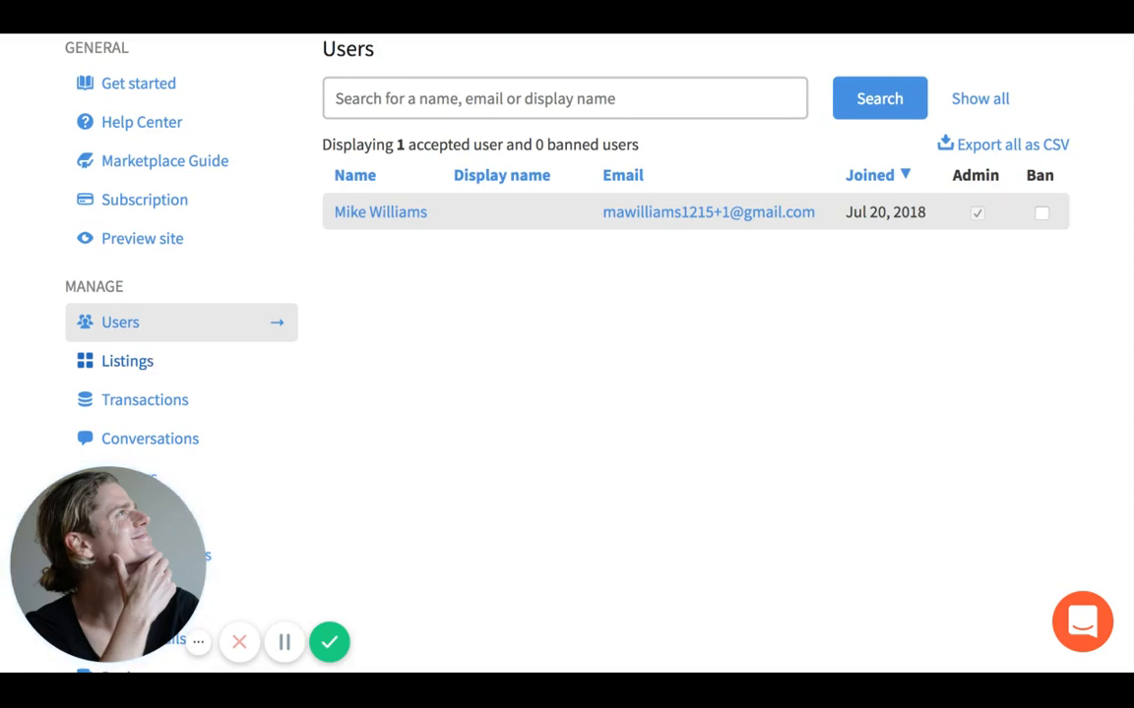
pyautogui.click(128, 362)
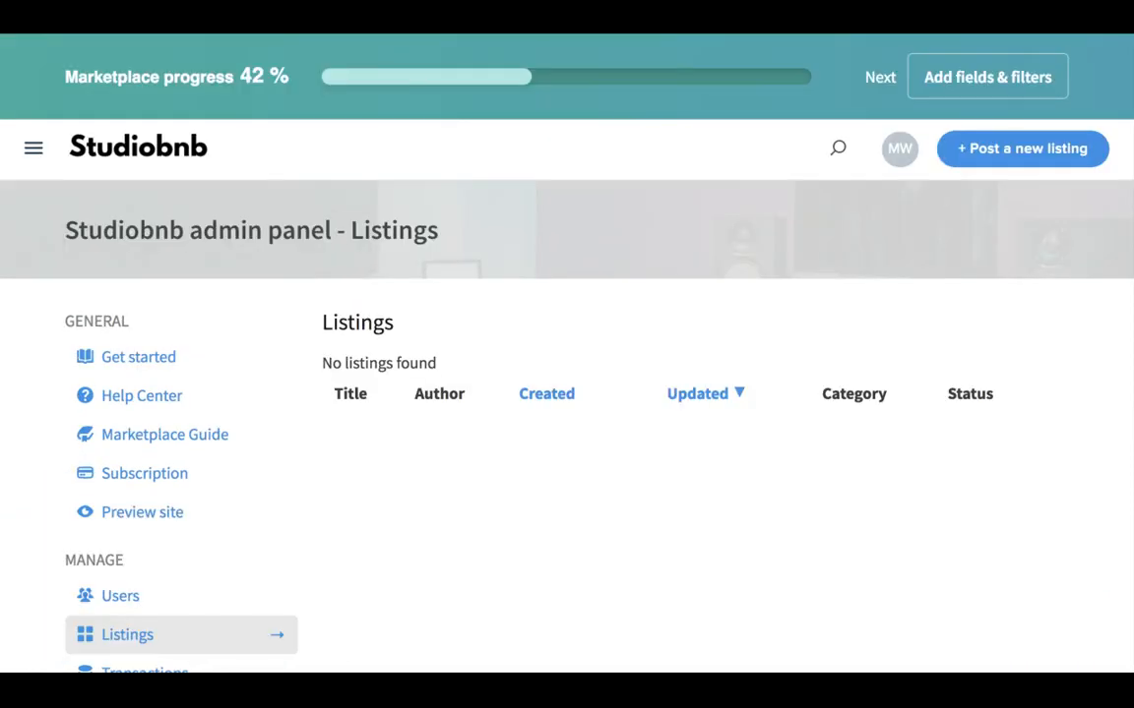
# - Scroll the Listings page, which shows no listings under Title, Author, Created, Updated, Category, Status
pyautogui.scroll(-1, 380, 387)
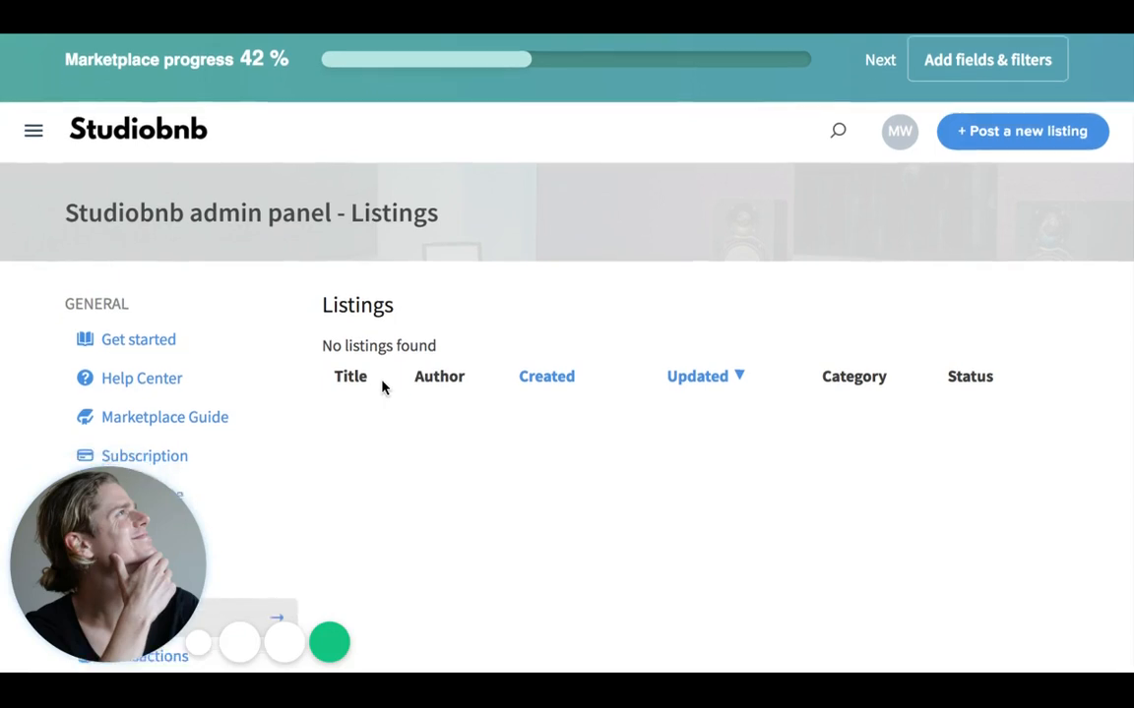
pyautogui.scroll(-2, 376, 350)
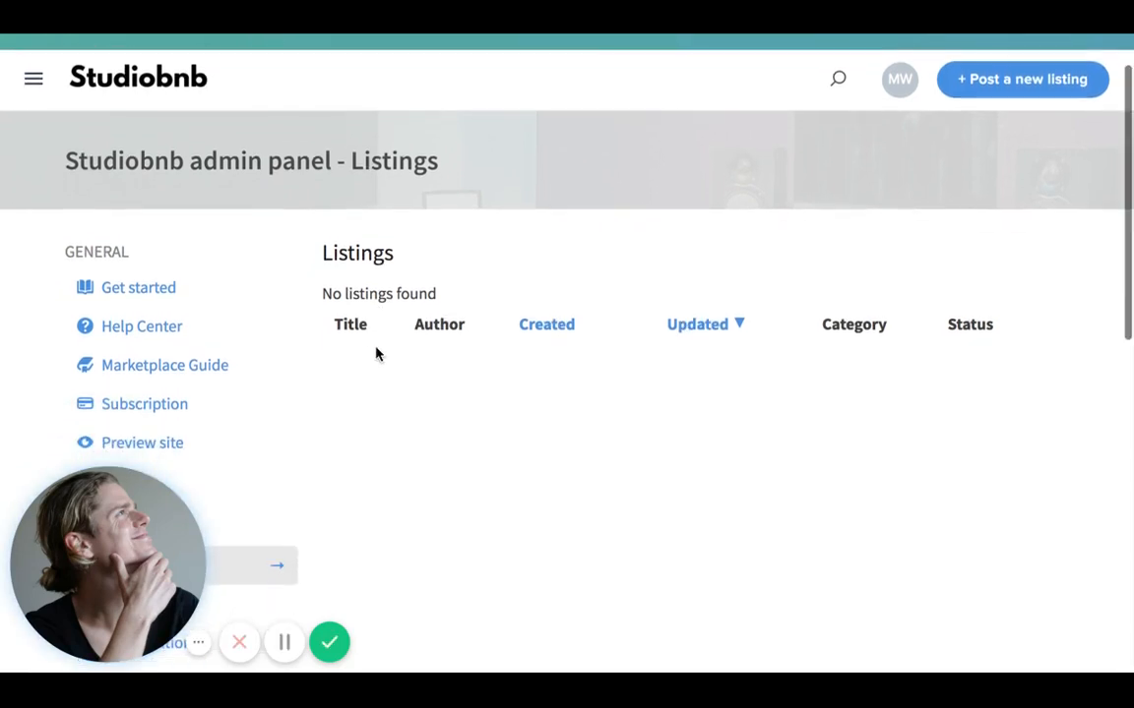
pyautogui.scroll(-1, 376, 351)
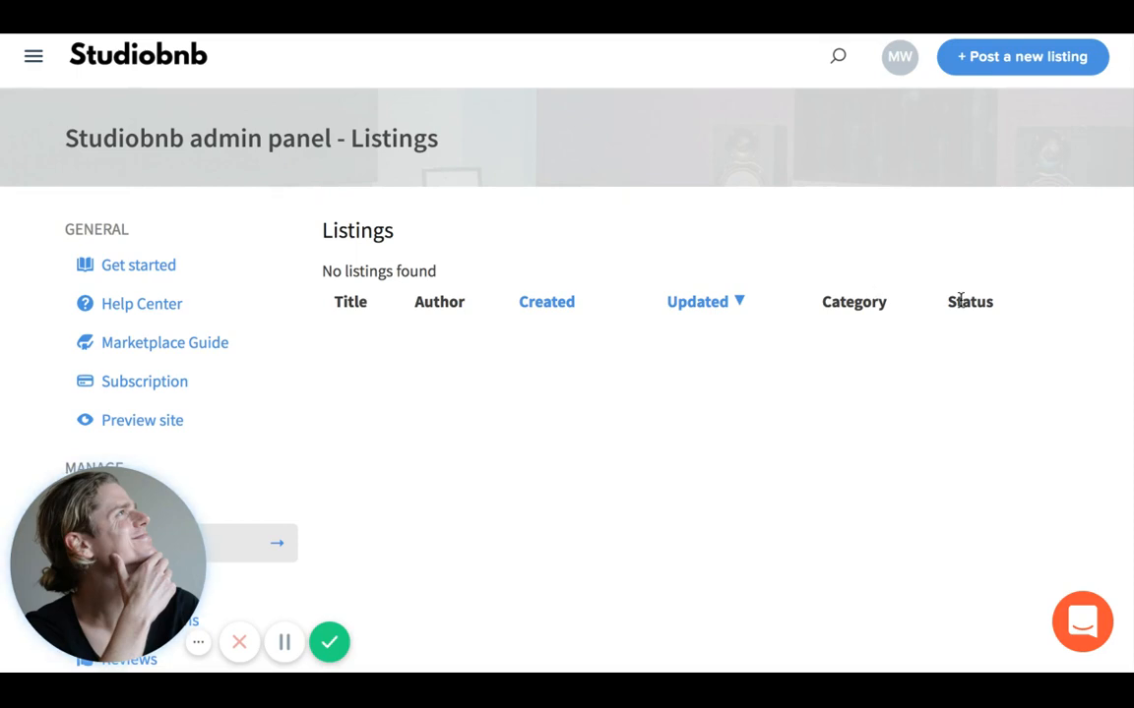
pyautogui.scroll(-1, 831, 354)
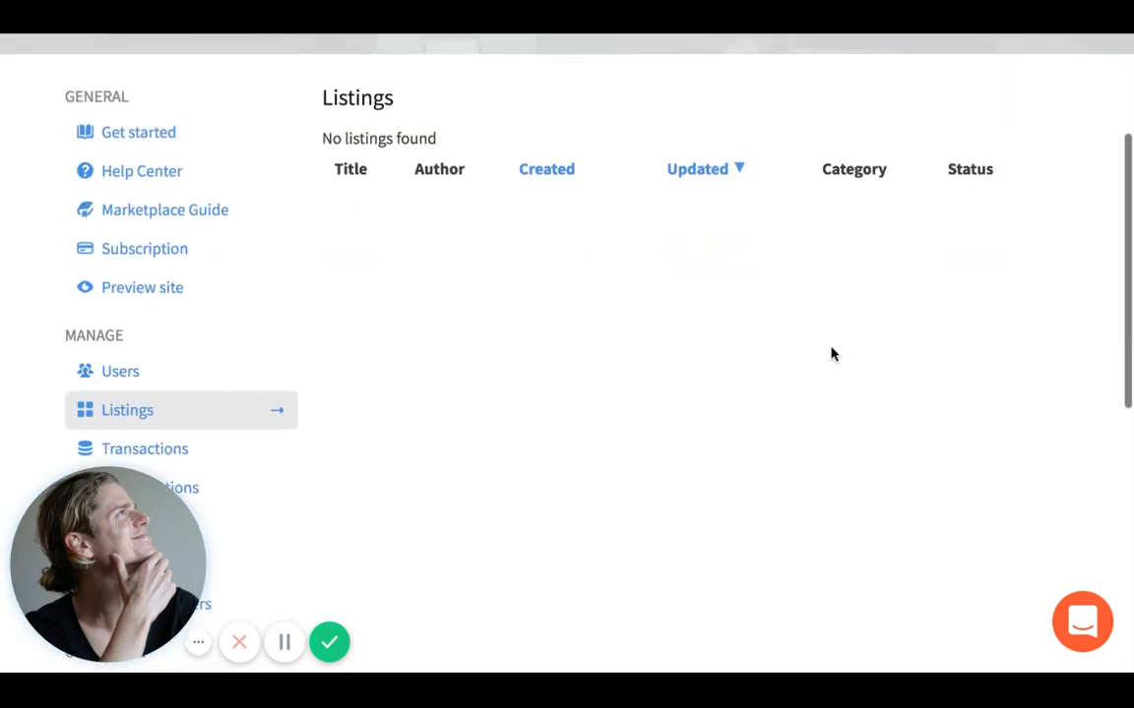
pyautogui.scroll(-1, 393, 375)
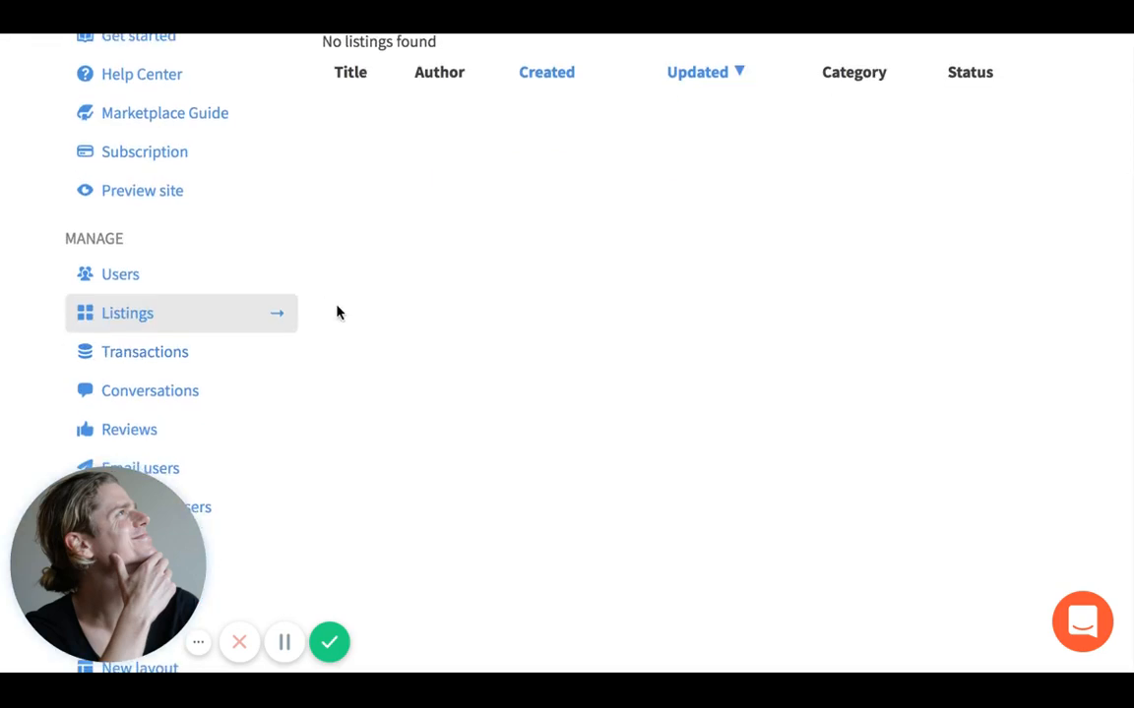
pyautogui.click(276, 352)
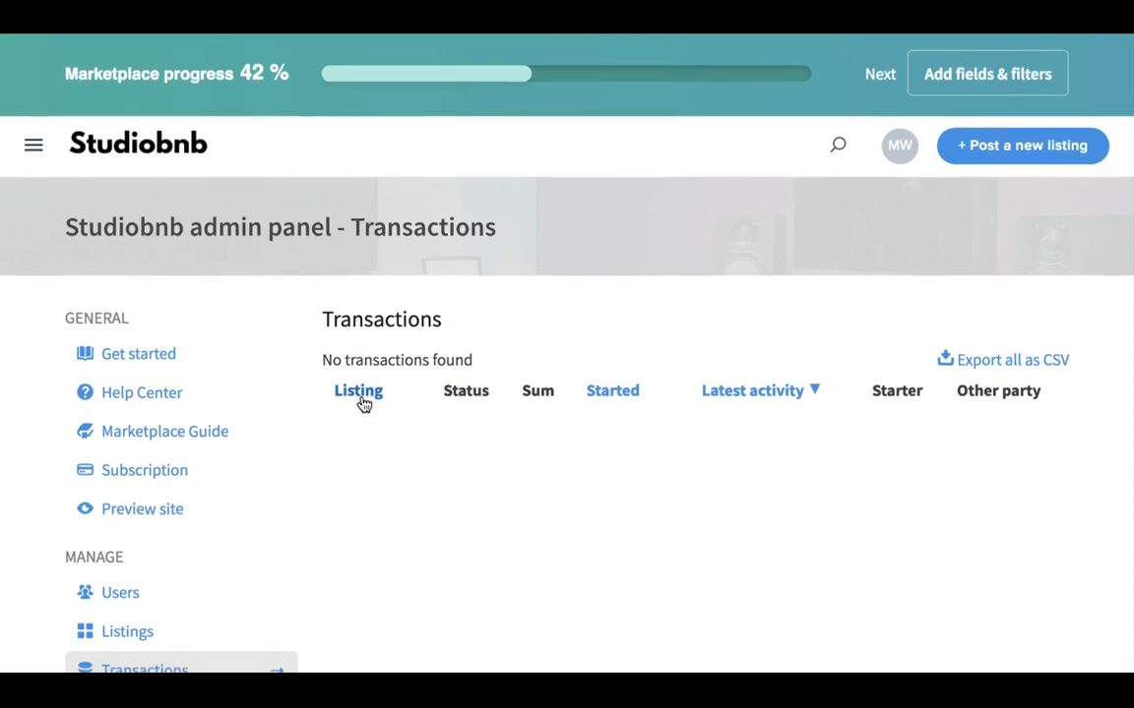
# - Scroll through the Transactions page, which reports no transactions found
pyautogui.scroll(-1, 362, 402)
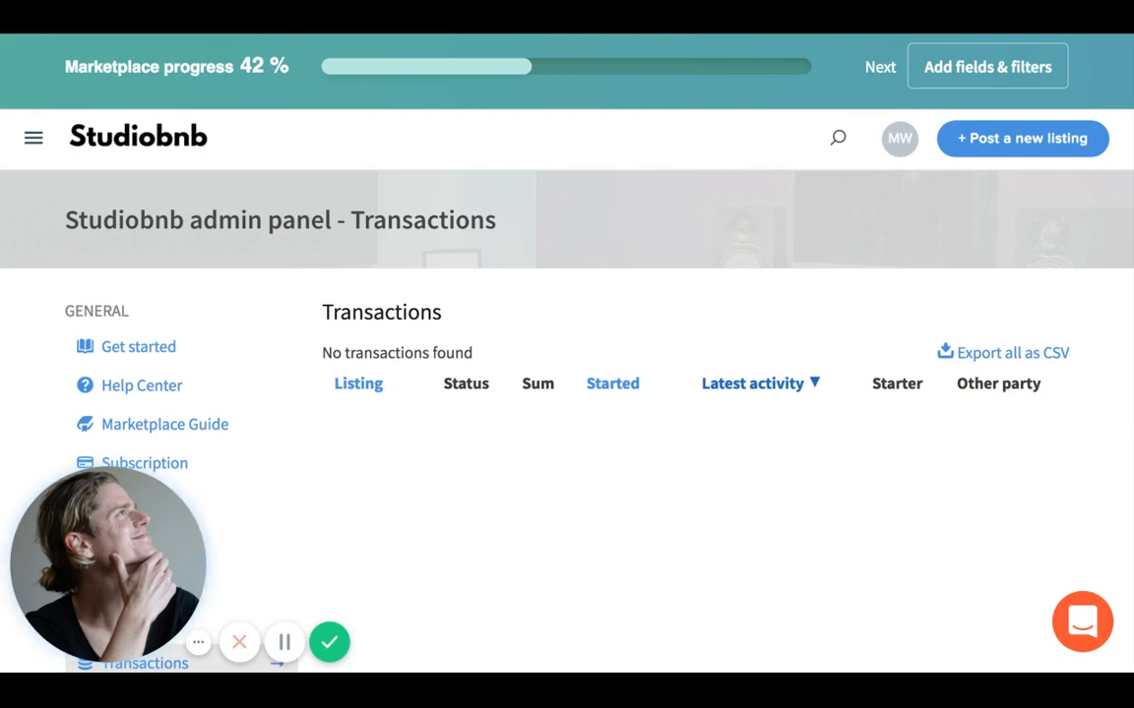
pyautogui.scroll(-1, 567, 394)
pyautogui.scroll(-1, 873, 354)
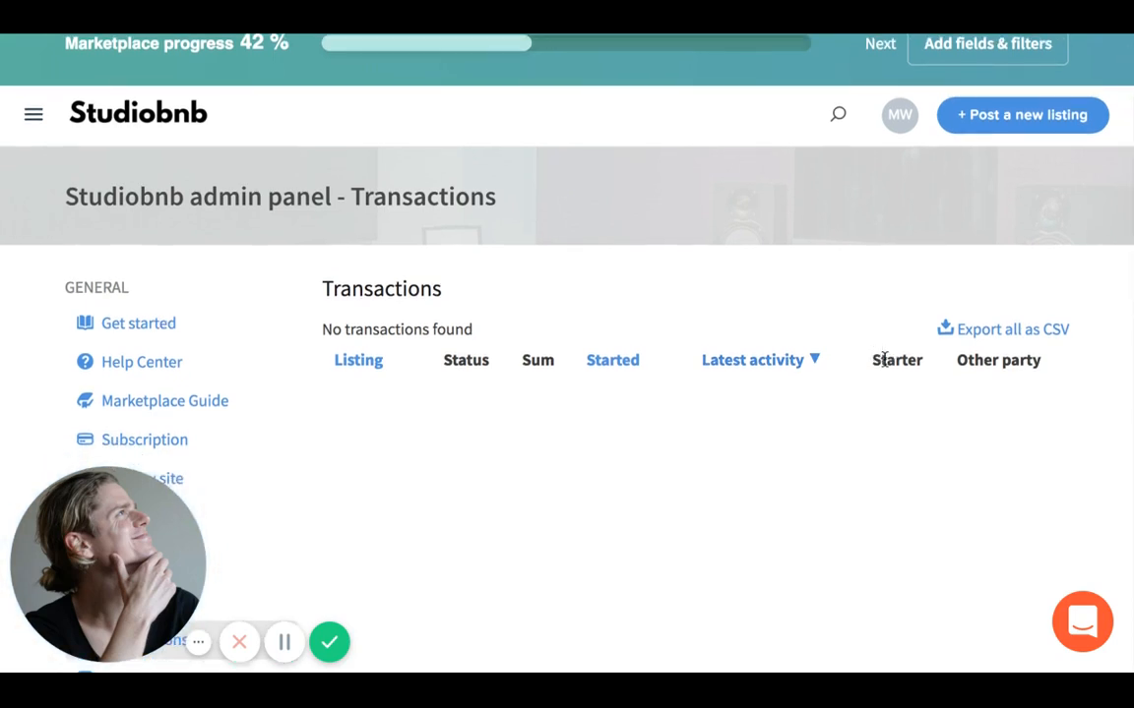
pyautogui.scroll(-1, 883, 360)
pyautogui.scroll(-2, 884, 360)
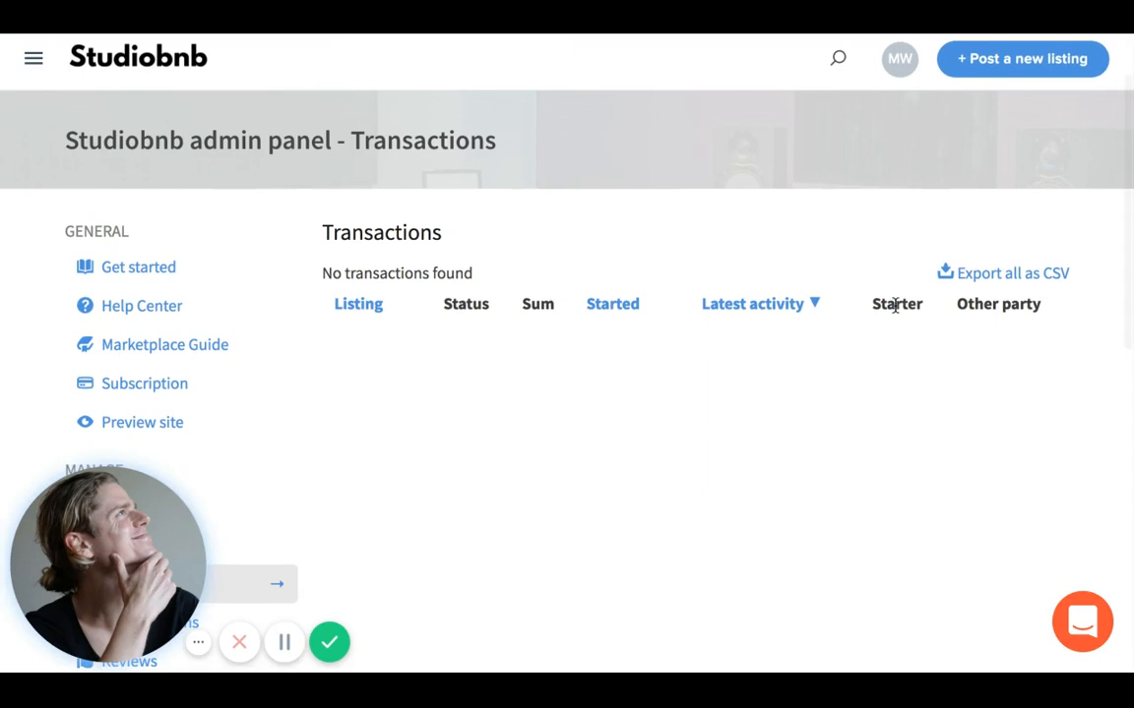
pyautogui.scroll(-5, 895, 306)
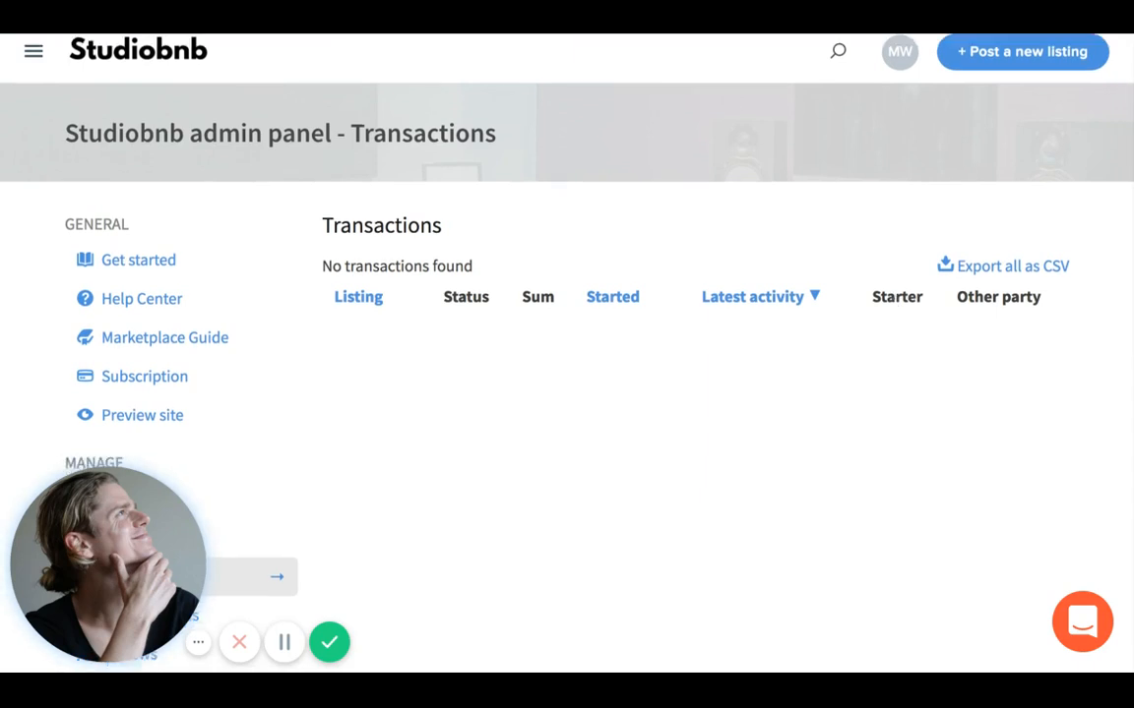
pyautogui.scroll(-1, 896, 306)
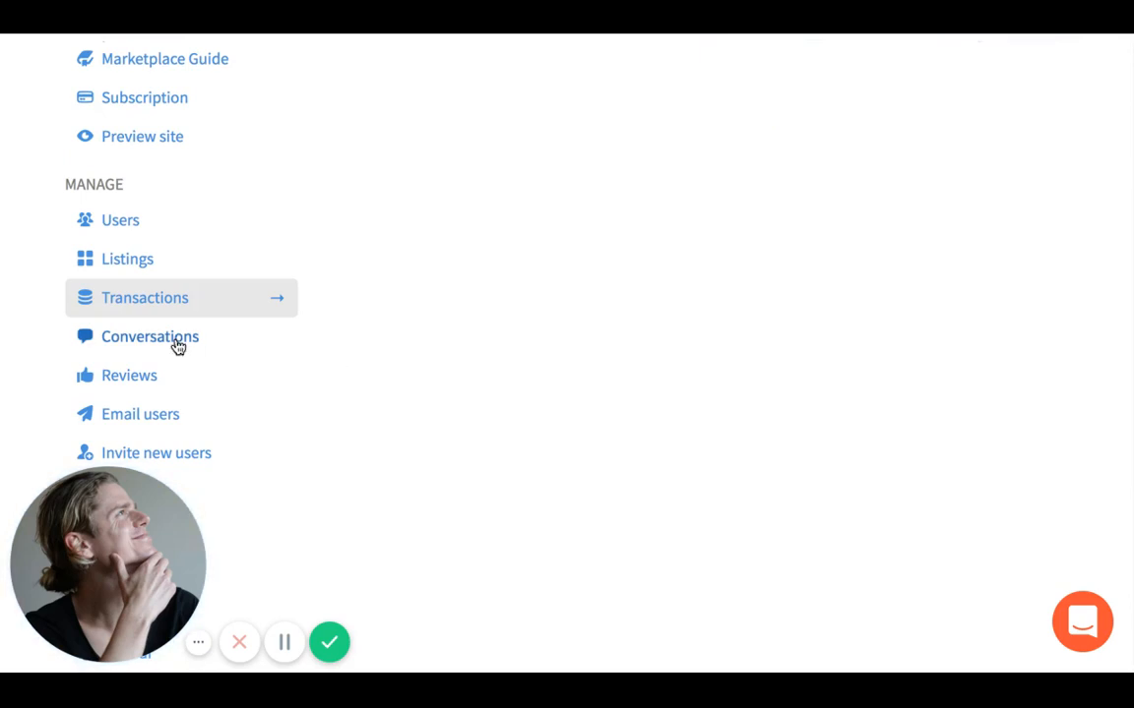
pyautogui.click(178, 344)
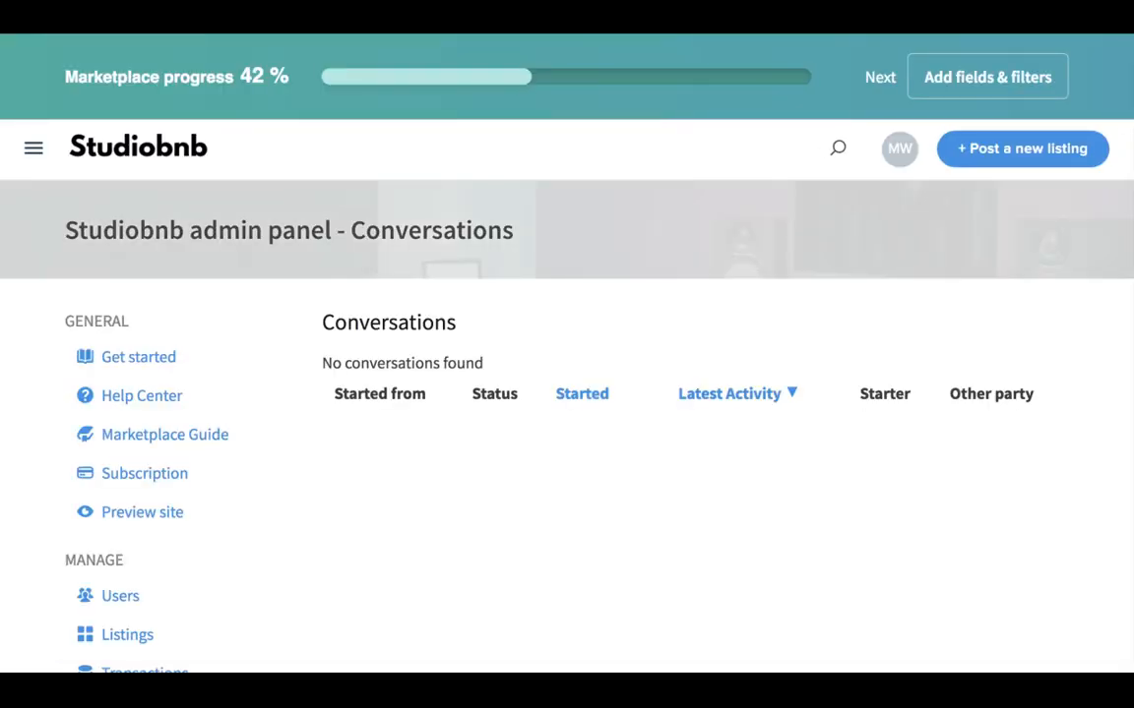
# - Scroll the Conversations page, confirming no conversations are listed
pyautogui.scroll(-1, 181, 318)
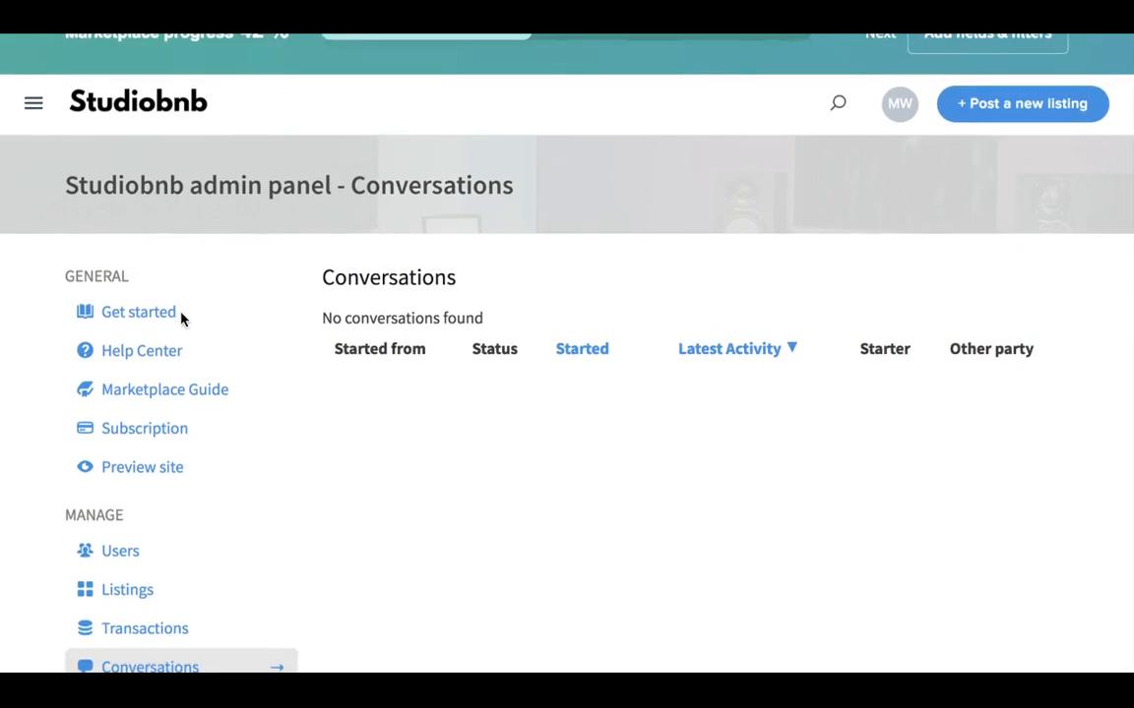
pyautogui.scroll(-3, 181, 318)
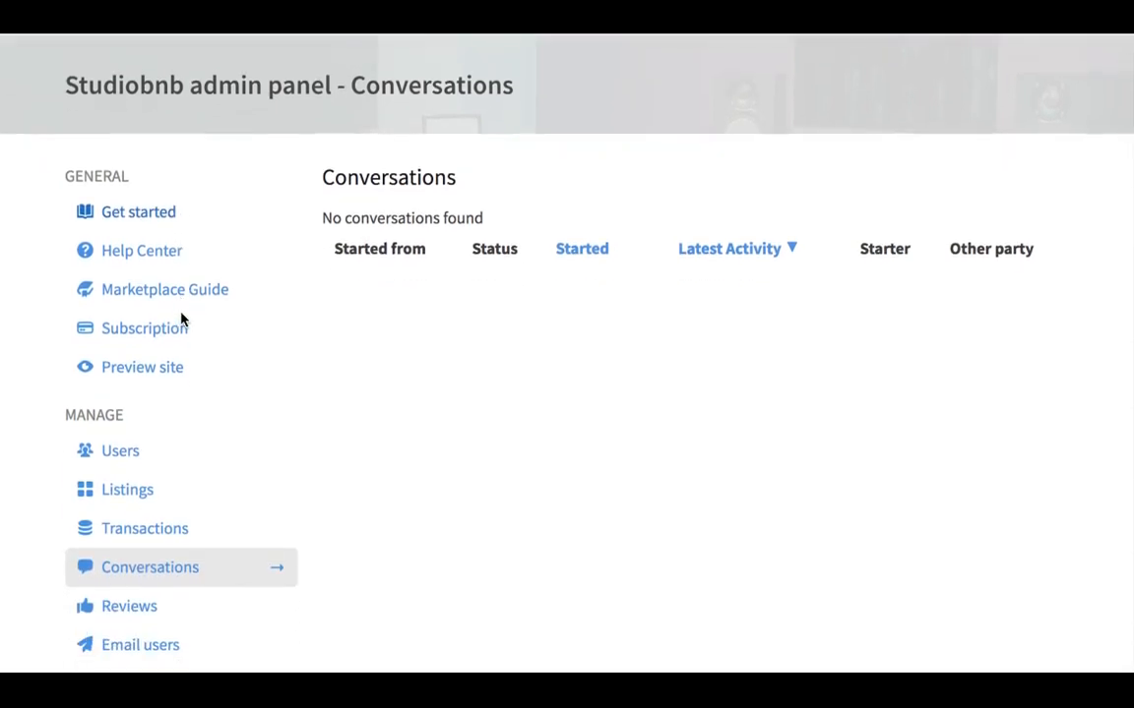
pyautogui.scroll(-5, 181, 324)
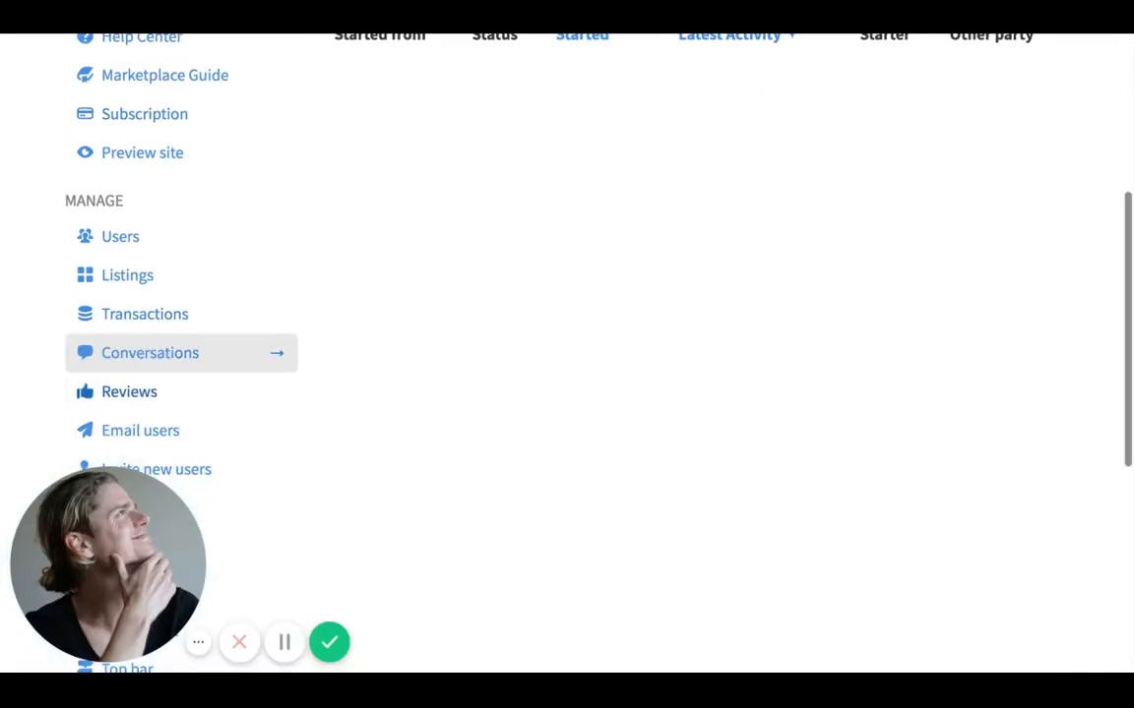
pyautogui.click(129, 392)
# - Scroll down the admin Reviews page, which lists 0 reviews, then back to the top
pyautogui.scroll(-2, 567, 393)
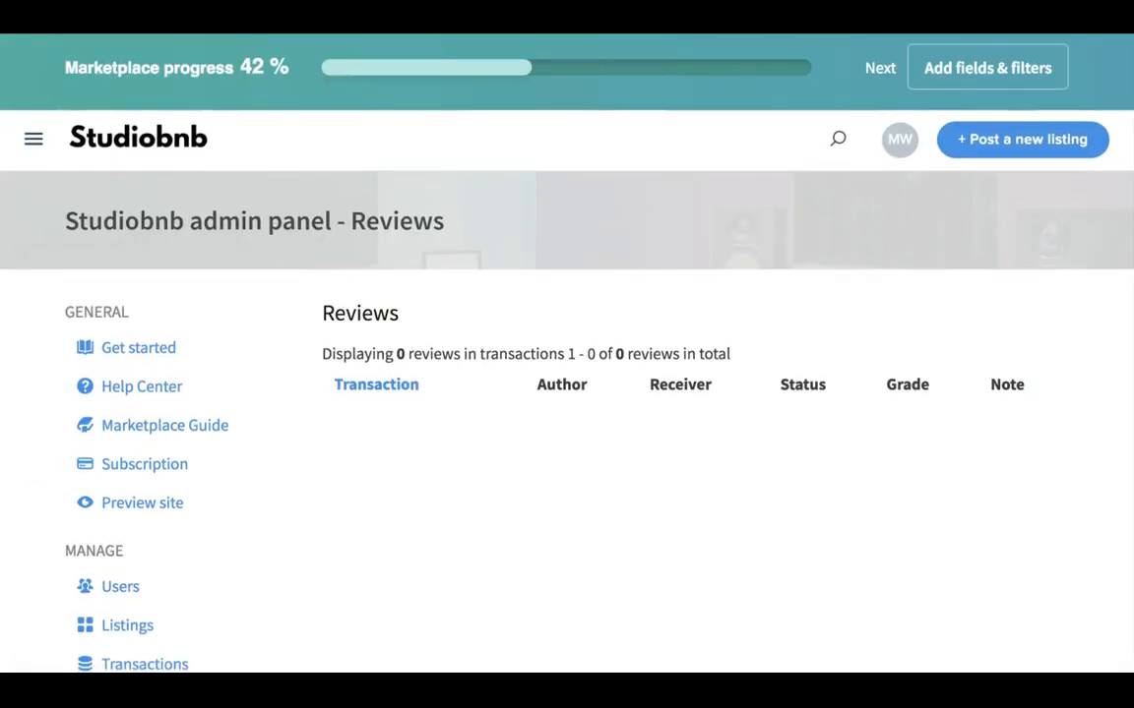
pyautogui.scroll(-3, 566, 394)
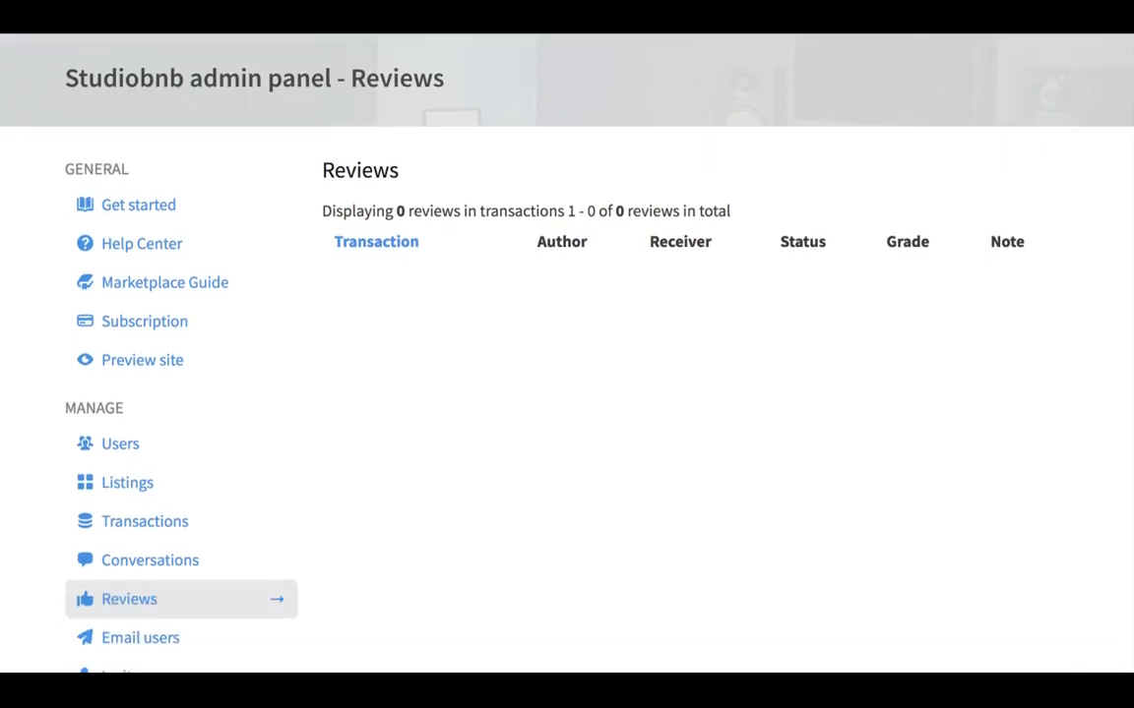
pyautogui.scroll(-4, 163, 384)
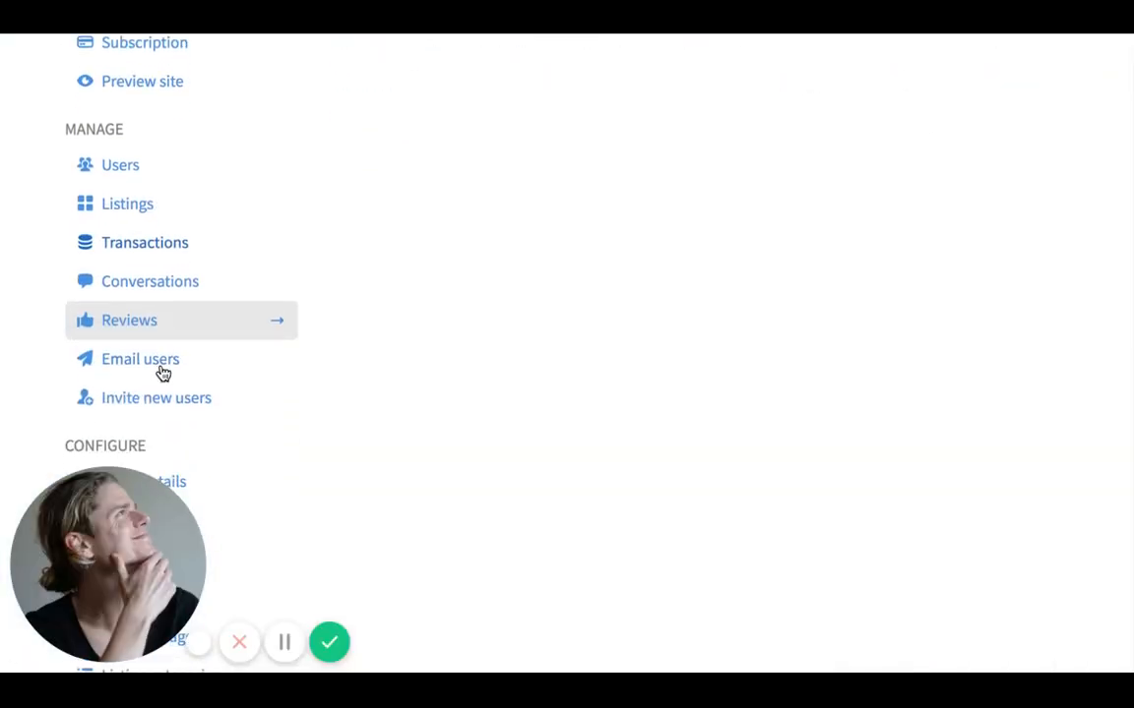
pyautogui.scroll(3, 162, 372)
pyautogui.scroll(4, 163, 363)
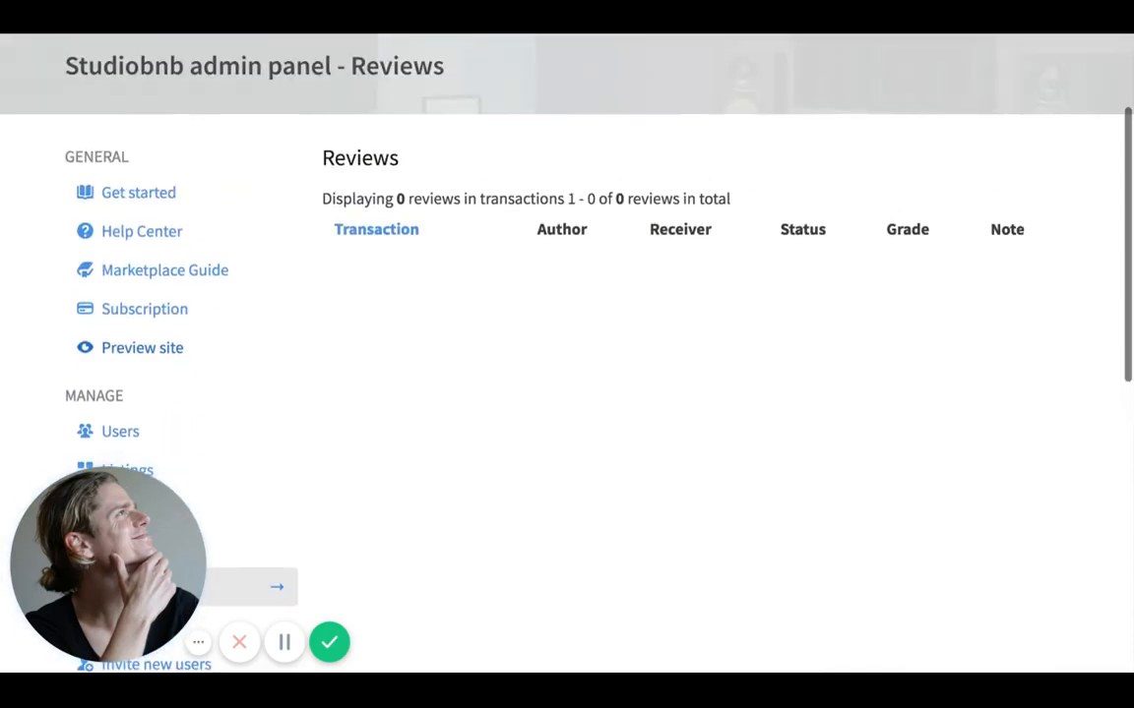
pyautogui.scroll(1, 163, 354)
pyautogui.scroll(1, 567, 355)
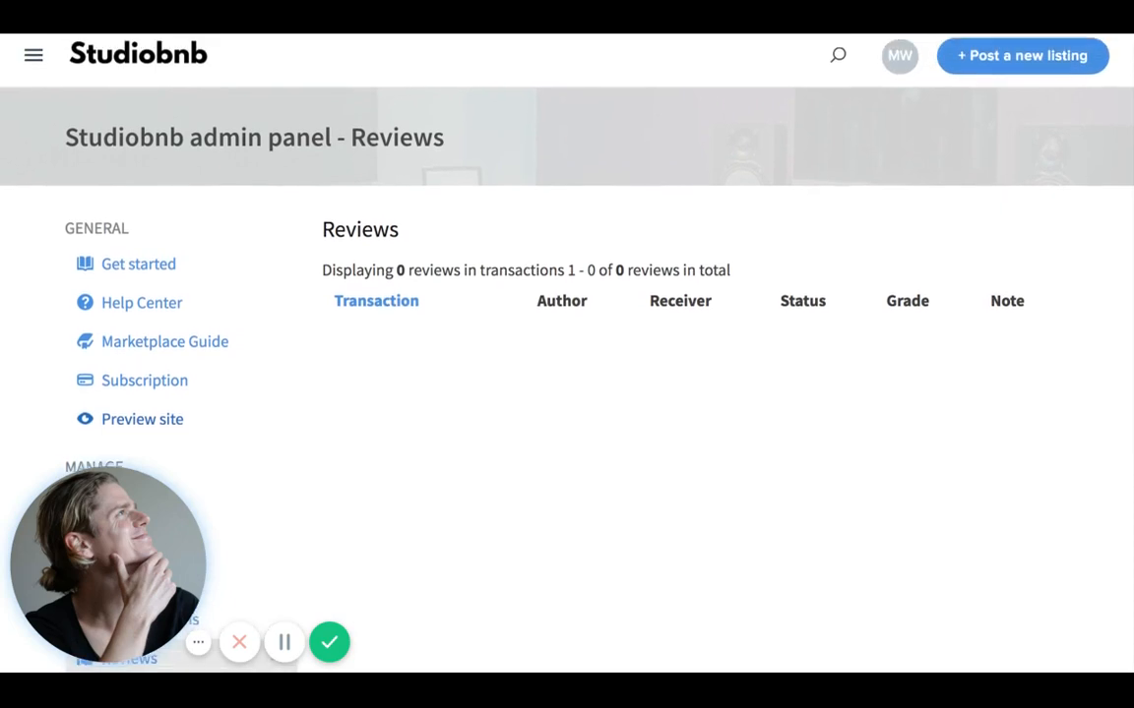